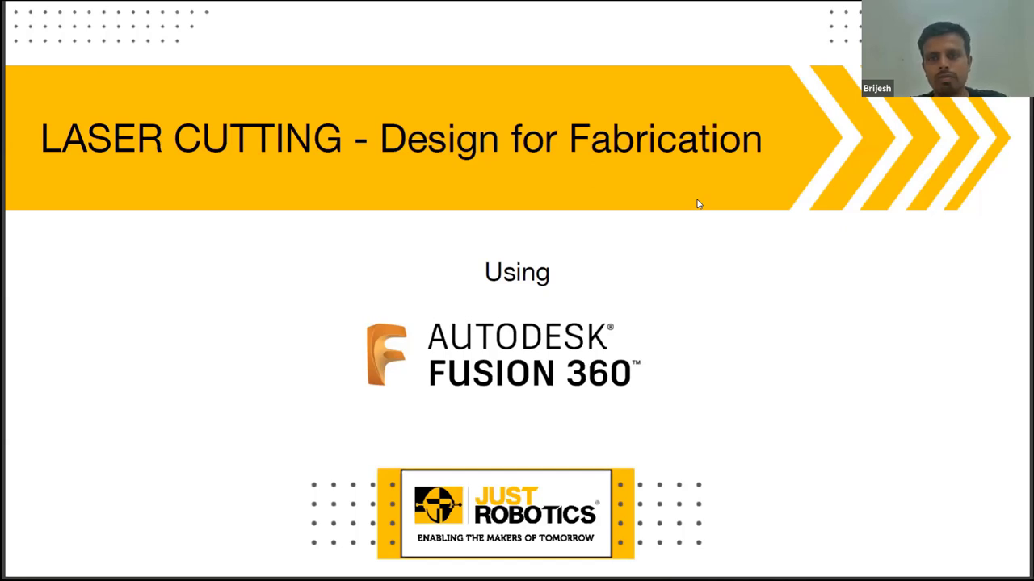
Scroll from the LASER CUTTING title slide to the 'We also build BIGGER #Robots' slide
scroll(699, 203, down, 2)
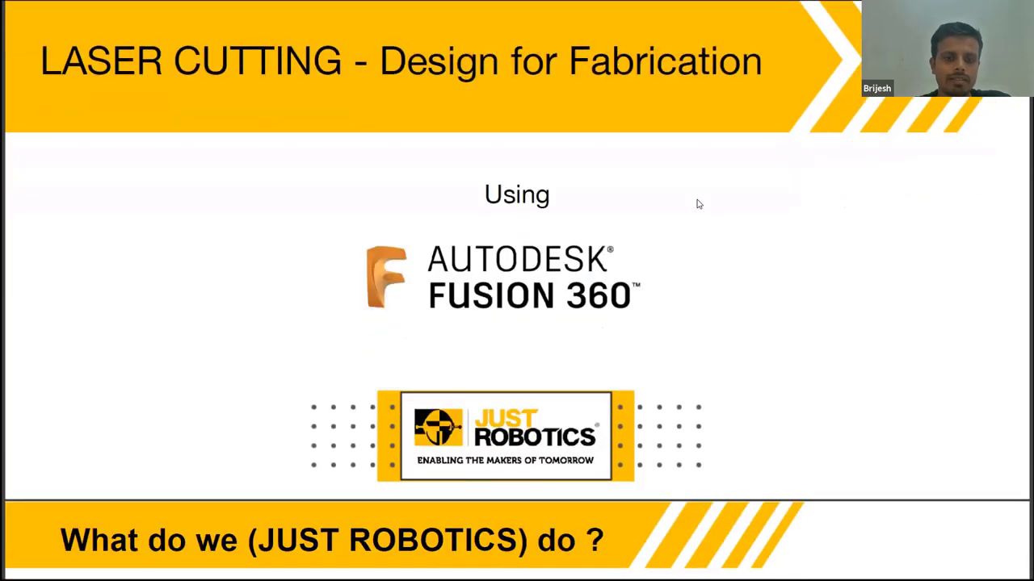
scroll(699, 203, down, 3)
scroll(699, 203, down, 5)
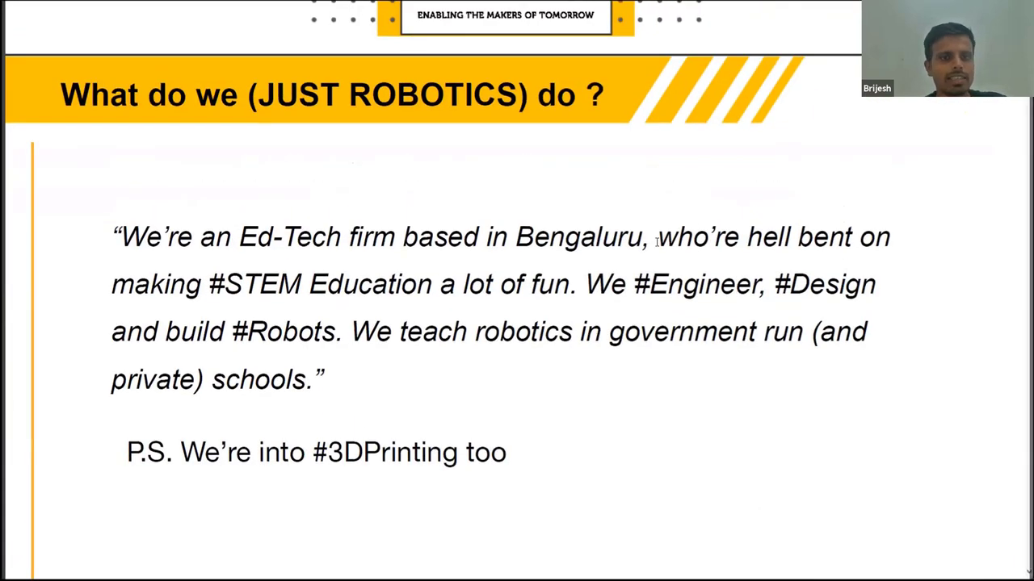
scroll(656, 229, down, 2)
scroll(656, 242, up, 2)
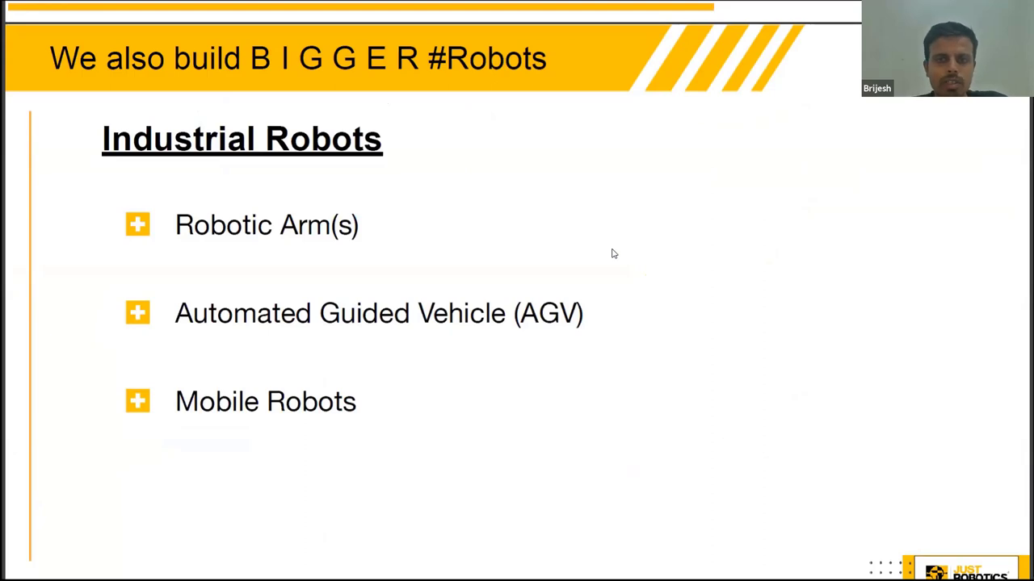
Scroll past the Rapid Prototyping and Benefits slides to the laser-cutter photo slide
scroll(603, 253, down, 3)
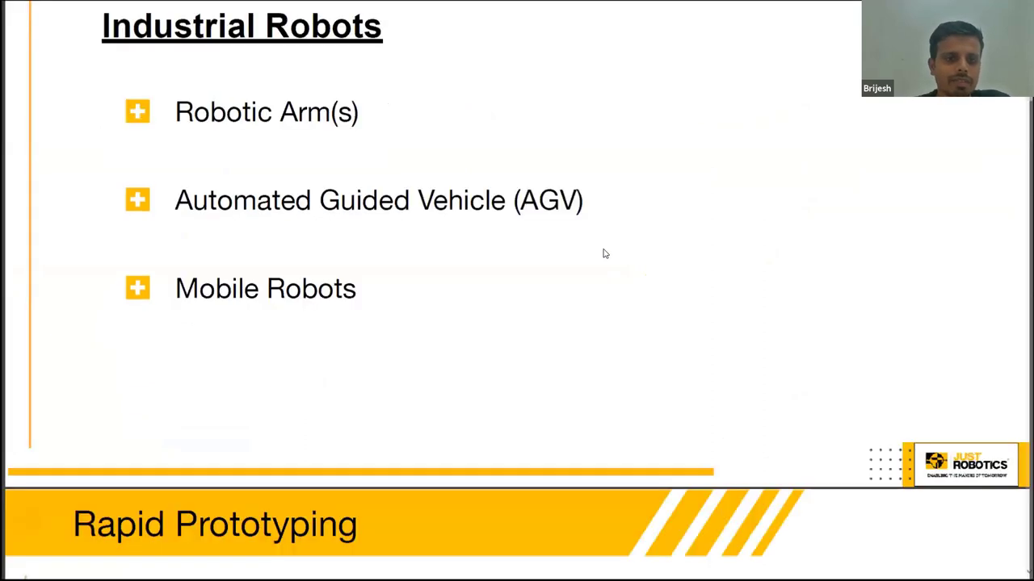
scroll(604, 253, down, 3)
scroll(604, 254, down, 3)
scroll(603, 254, down, 1)
scroll(604, 253, down, 2)
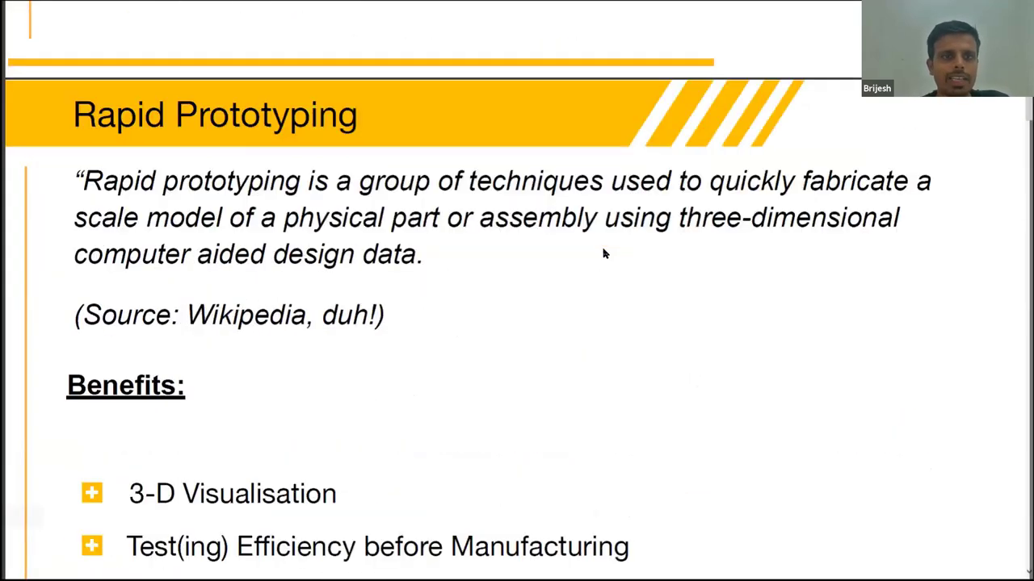
scroll(604, 253, down, 1)
scroll(603, 254, down, 1)
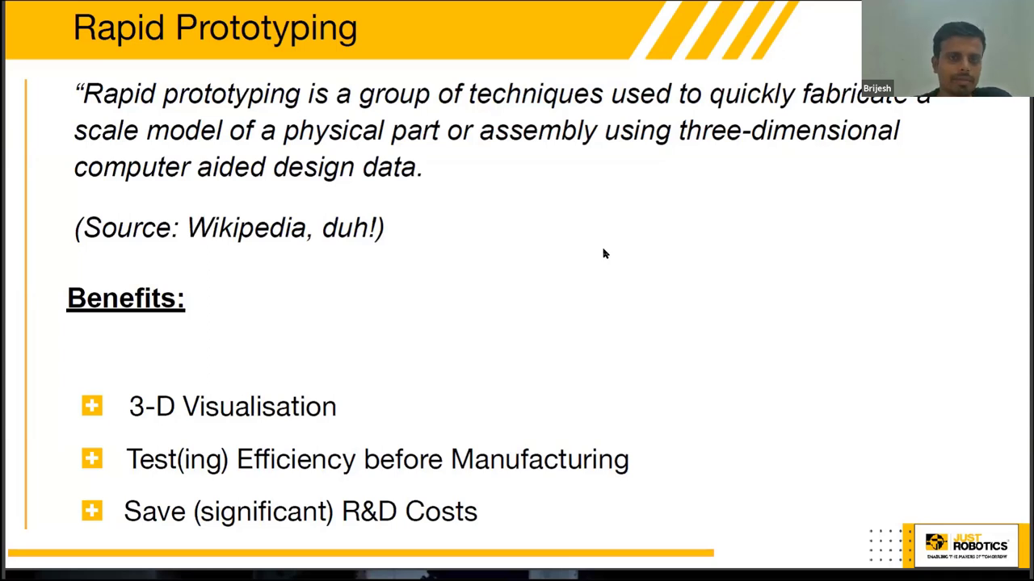
scroll(603, 254, down, 1)
scroll(604, 254, down, 2)
scroll(603, 253, down, 2)
scroll(603, 254, down, 2)
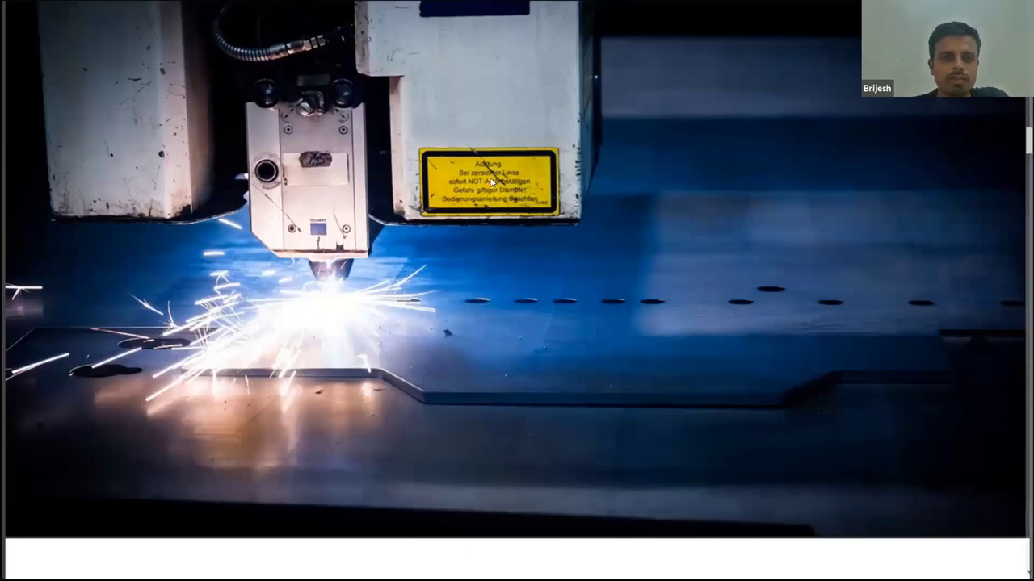
Scroll until the full MDF-to-Mild Steel list on 'MATERIALS THAT CAN BE LASER CUT' shows
scroll(490, 181, down, 5)
scroll(490, 176, down, 5)
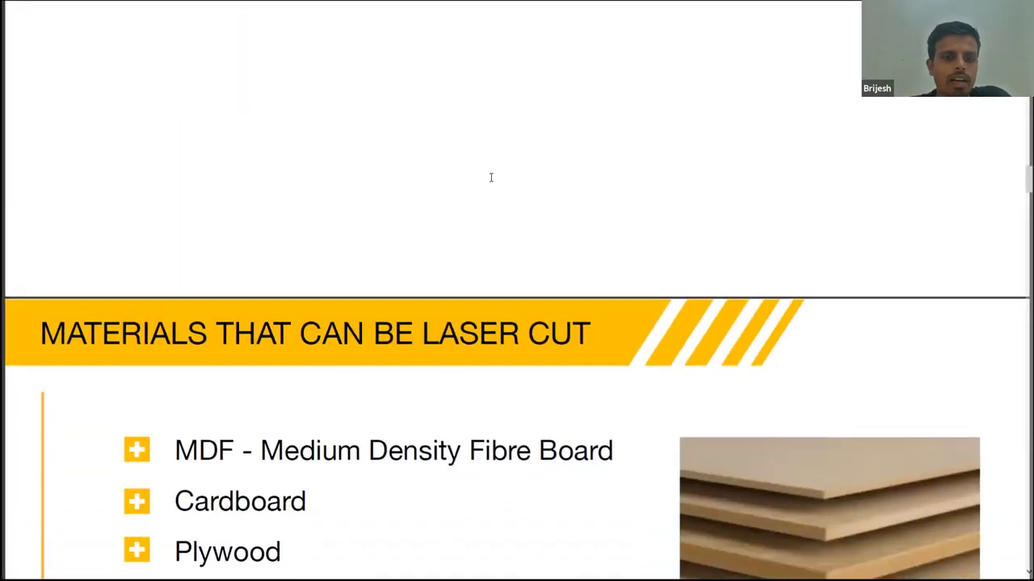
scroll(490, 177, down, 3)
scroll(489, 180, down, 2)
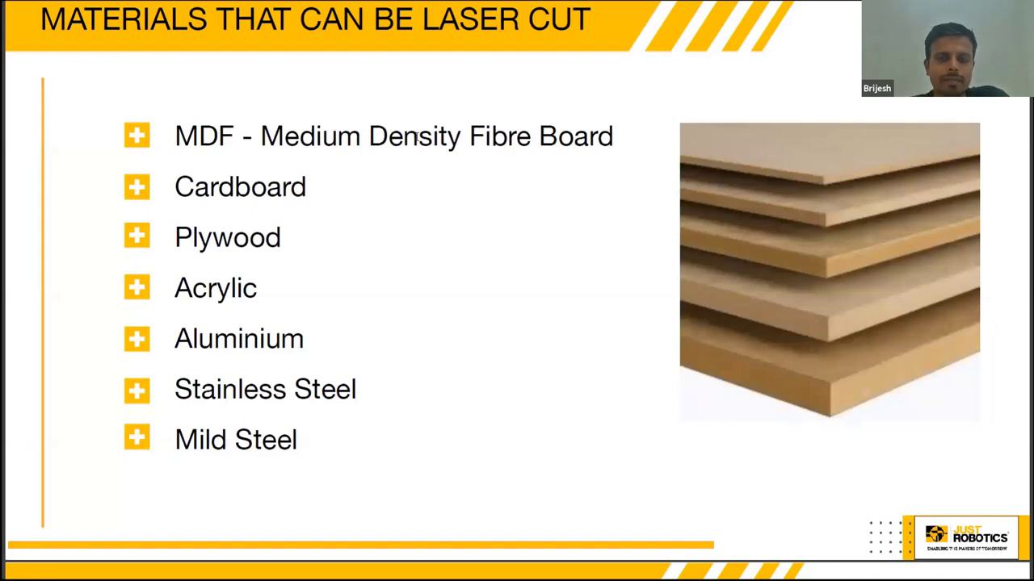
Scroll to the 'Need for Laser Cutting' slide with its five advantages
scroll(371, 136, down, 5)
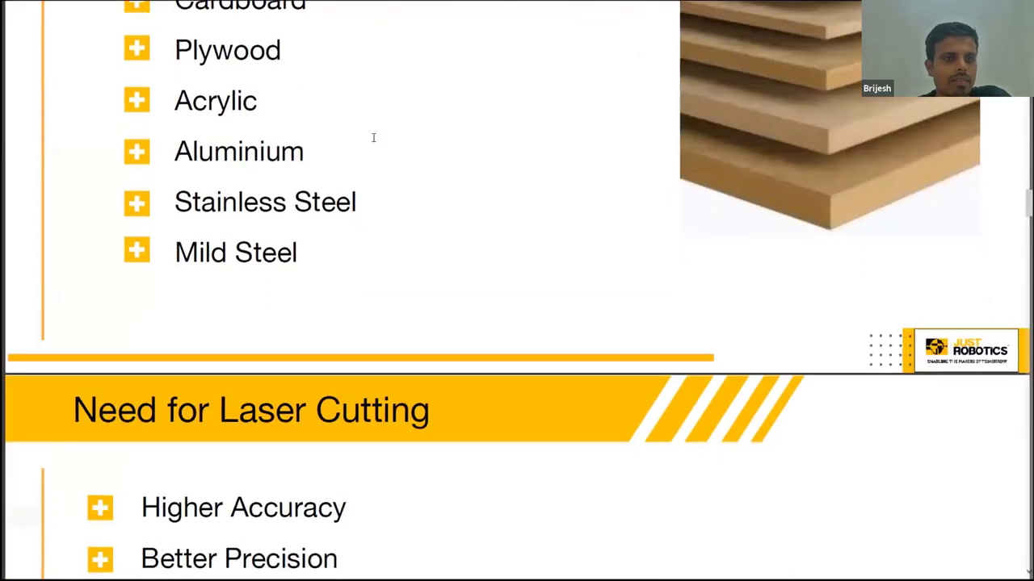
scroll(517, 182, down, 2)
scroll(528, 196, down, 1)
scroll(529, 196, up, 1)
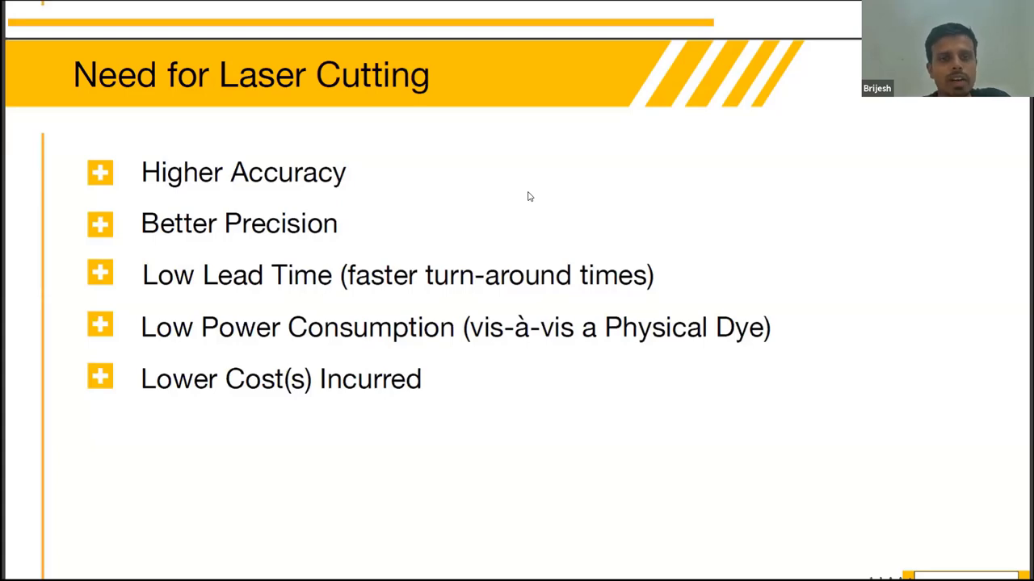
Scroll past the wooden-box photo to the three laser-cut project images
scroll(529, 196, down, 2)
scroll(407, 205, down, 3)
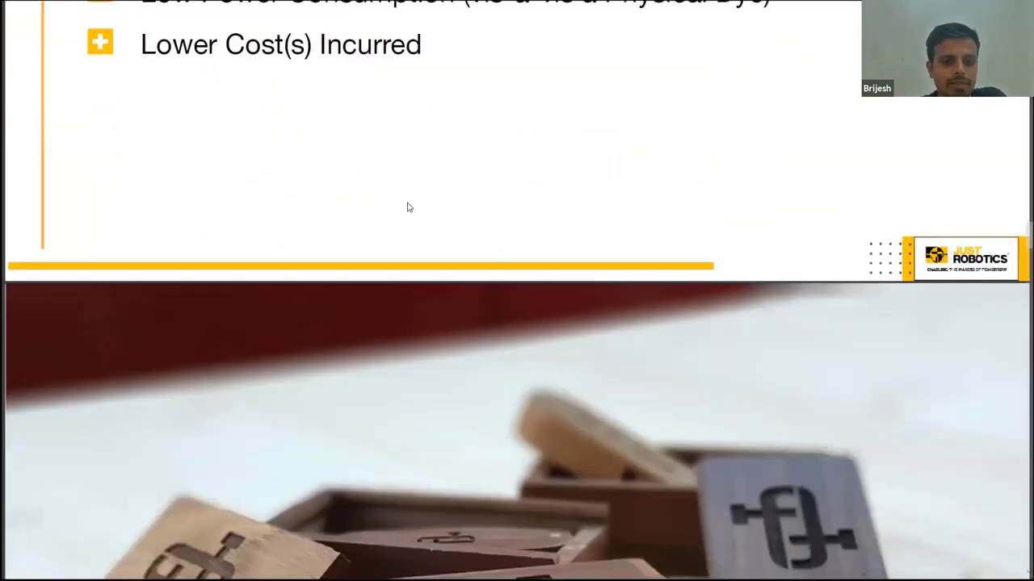
scroll(407, 205, down, 3)
scroll(407, 207, down, 1)
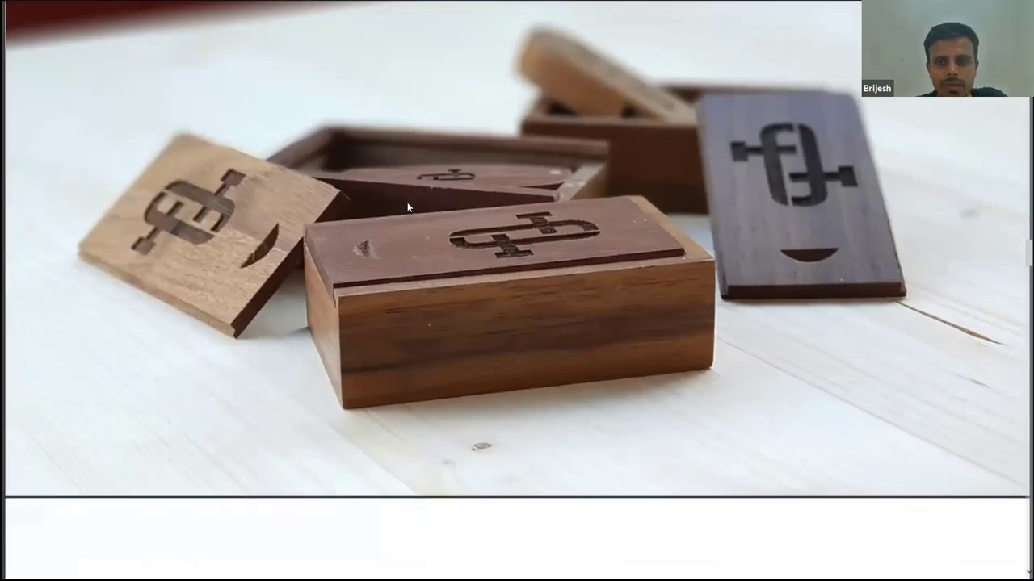
scroll(398, 263, up, 2)
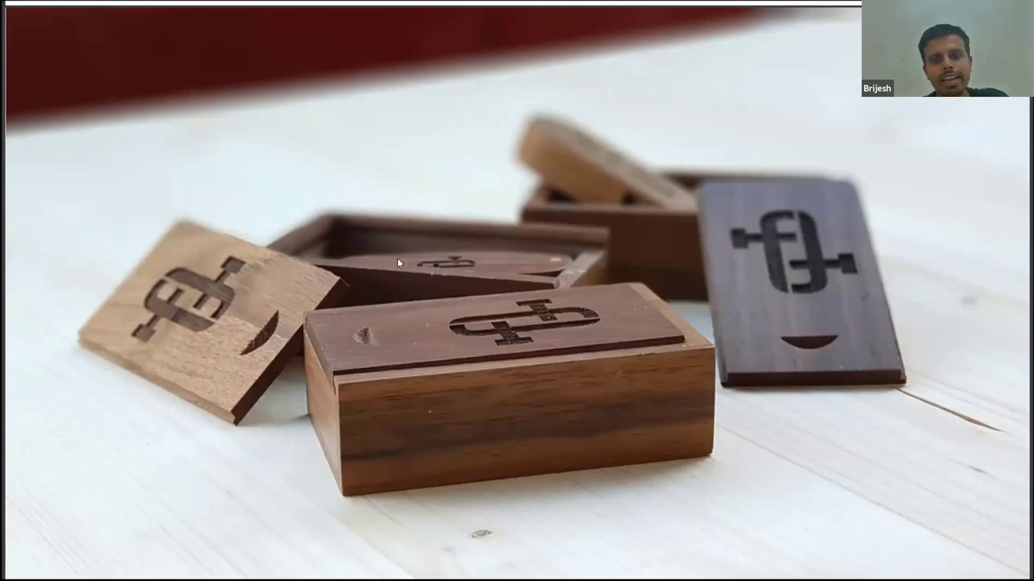
scroll(396, 258, down, 2)
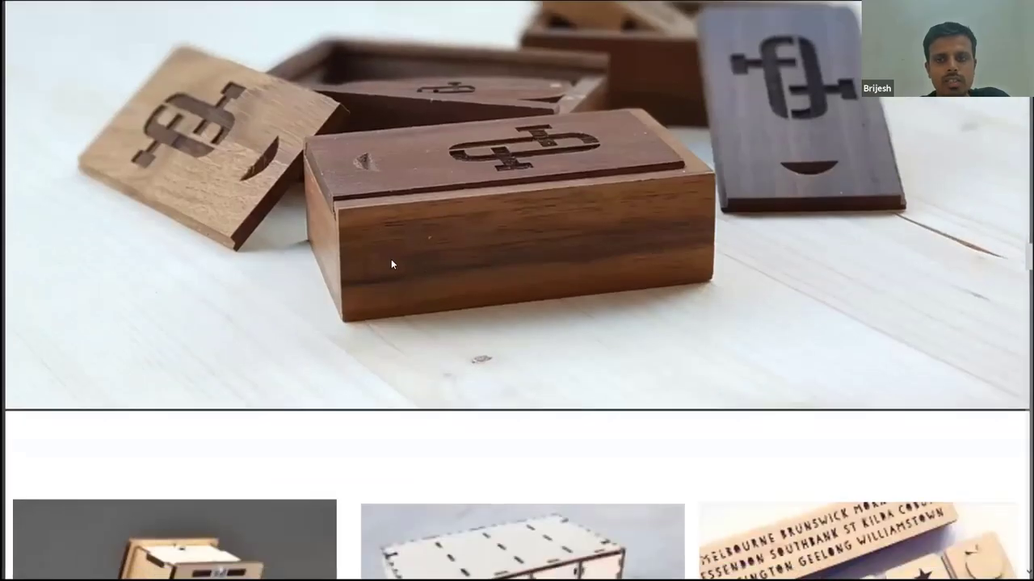
scroll(379, 266, up, 2)
scroll(365, 275, down, 2)
scroll(365, 270, down, 2)
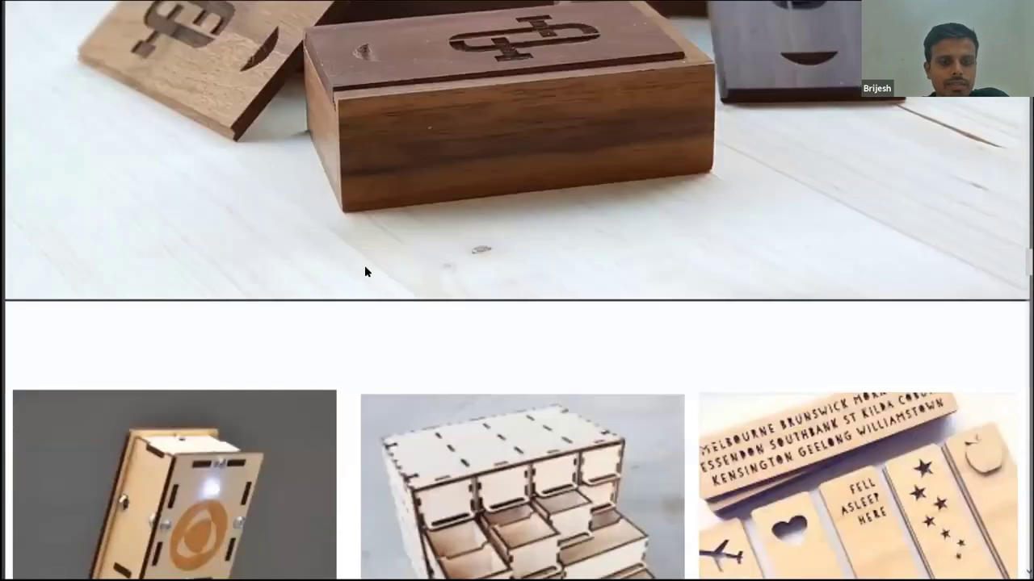
scroll(365, 269, down, 2)
scroll(365, 269, down, 3)
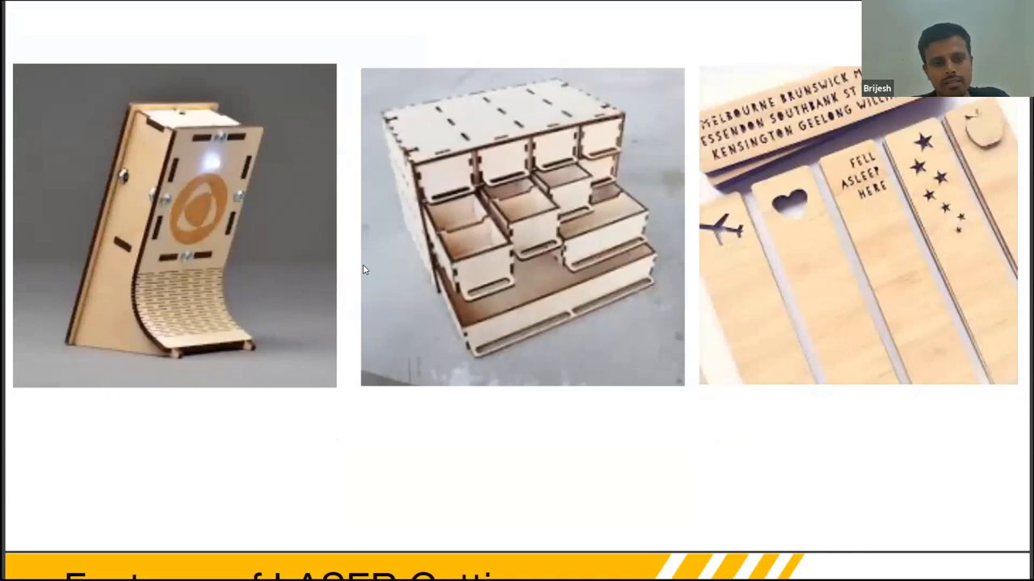
Scroll down to the 'What Is Parametric Modeling?' slide and its advantages
scroll(364, 270, down, 1)
scroll(364, 270, down, 2)
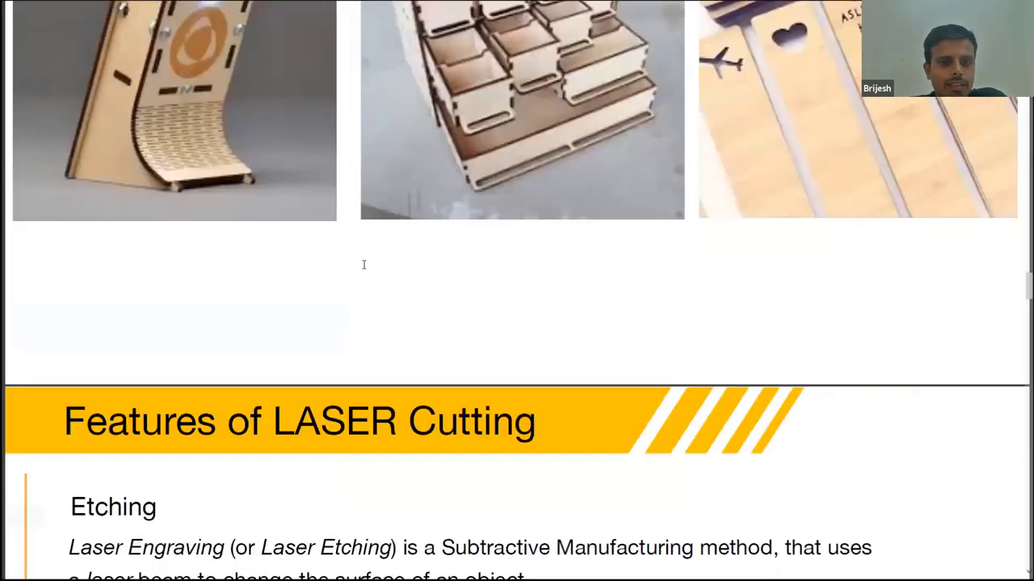
scroll(364, 269, down, 2)
scroll(363, 269, down, 2)
scroll(363, 270, down, 1)
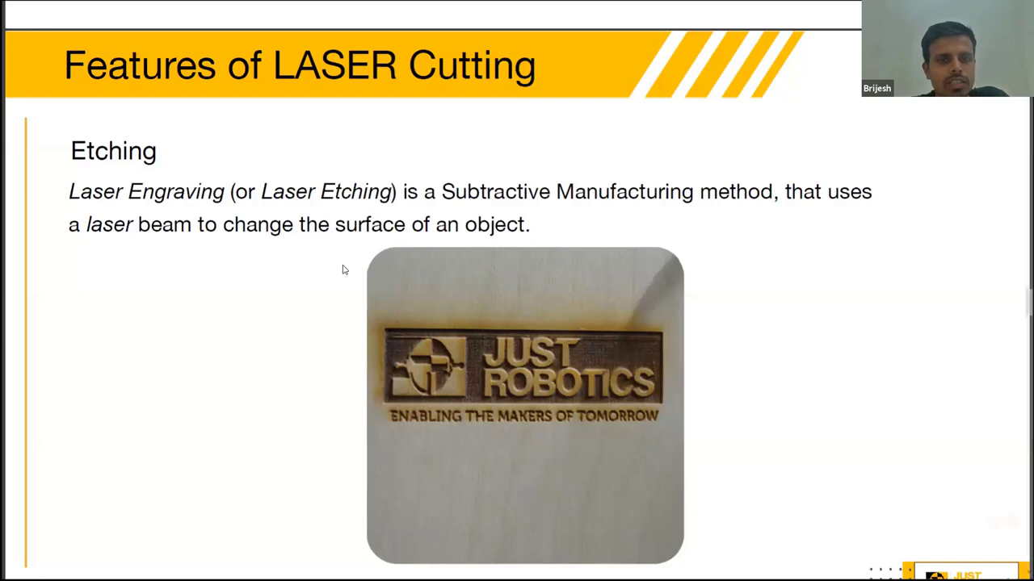
scroll(342, 270, down, 2)
scroll(340, 266, down, 3)
scroll(328, 264, down, 2)
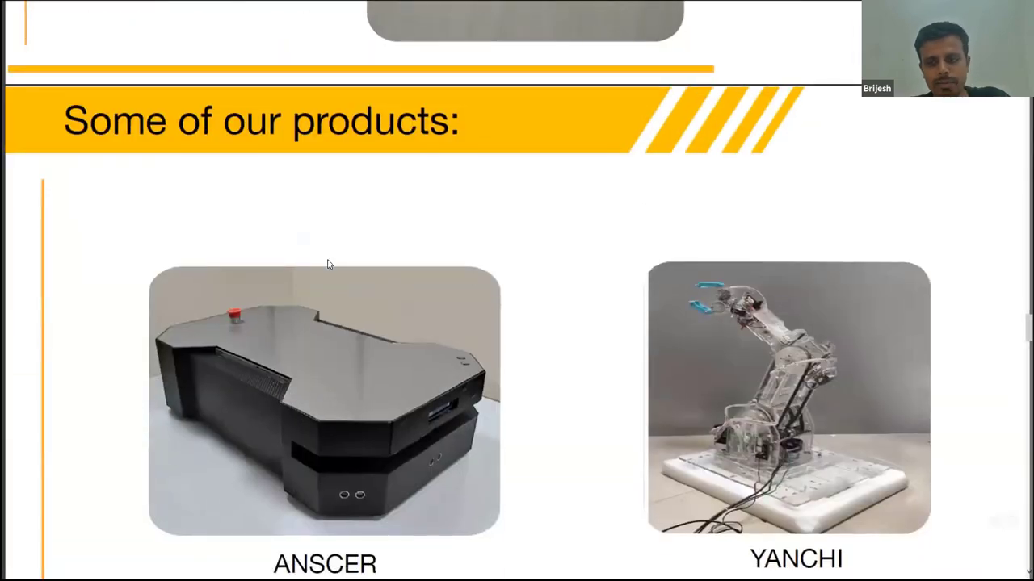
scroll(327, 258, down, 2)
scroll(323, 254, up, 1)
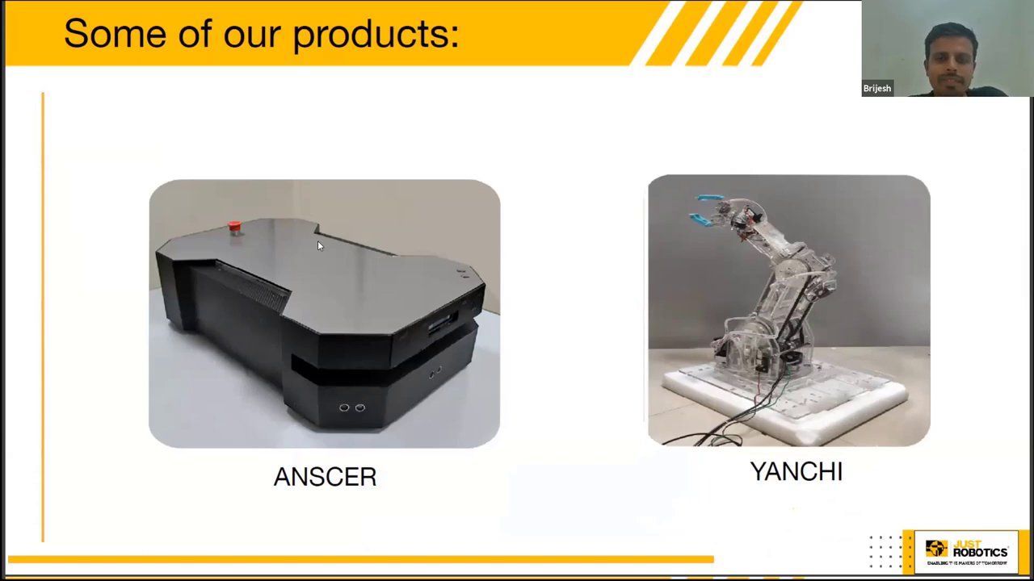
Scroll back to the products slide, then switch to the Fusion 360 window
scroll(317, 241, down, 1)
scroll(313, 231, down, 2)
scroll(303, 218, down, 2)
scroll(295, 208, down, 1)
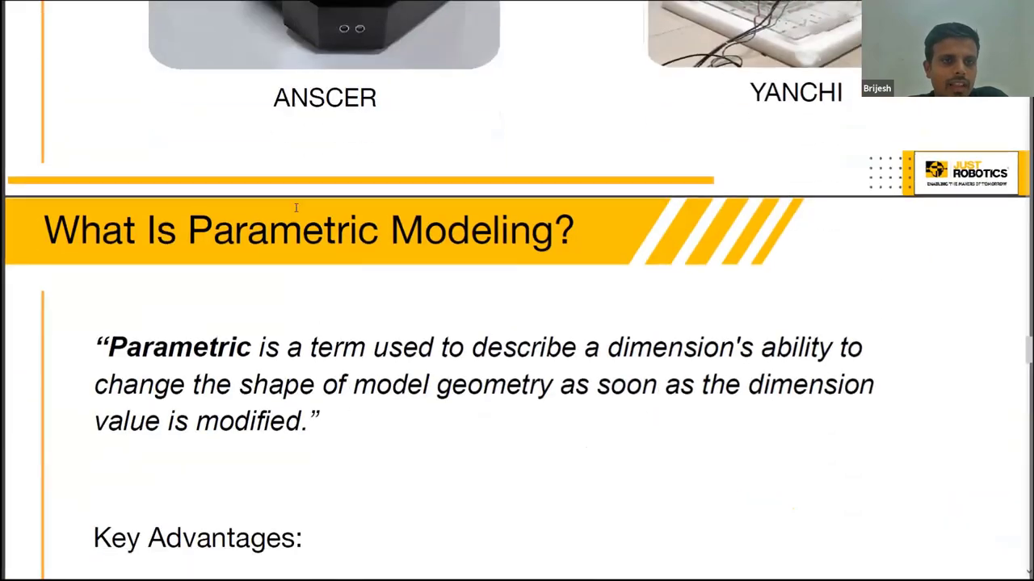
scroll(296, 208, down, 2)
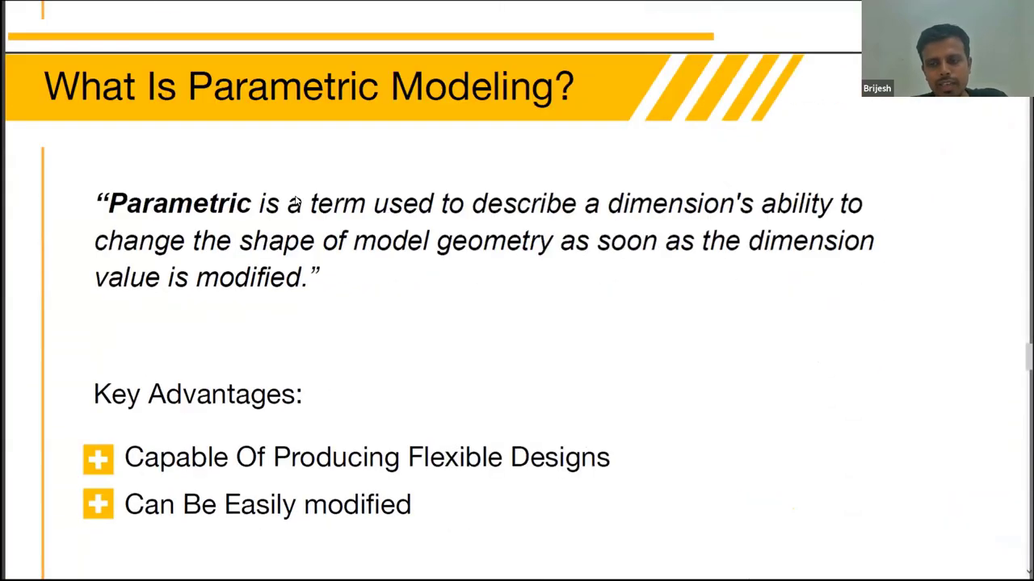
scroll(295, 194, up, 2)
scroll(295, 192, up, 1)
scroll(295, 191, up, 3)
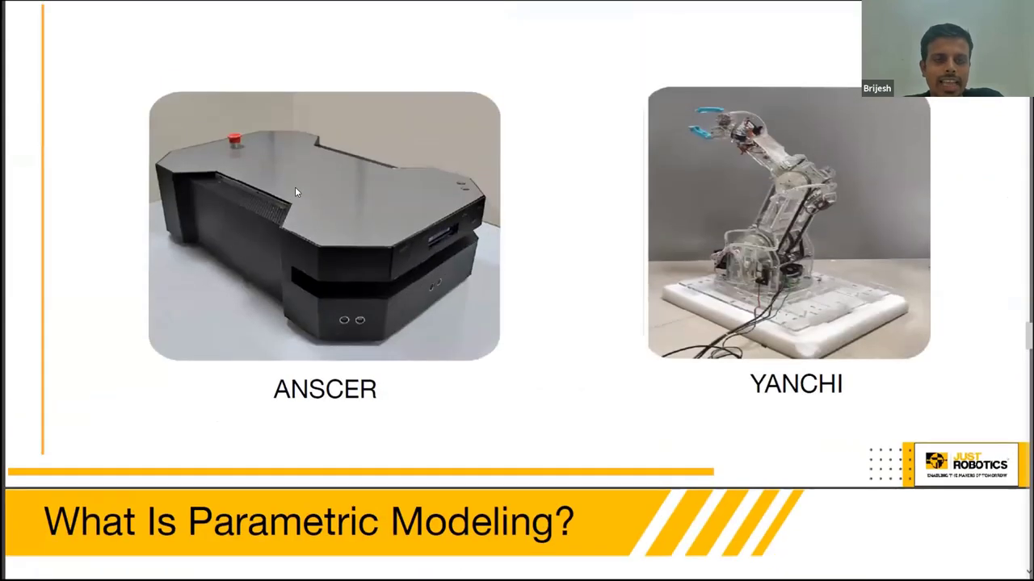
scroll(295, 191, up, 2)
scroll(295, 191, down, 1)
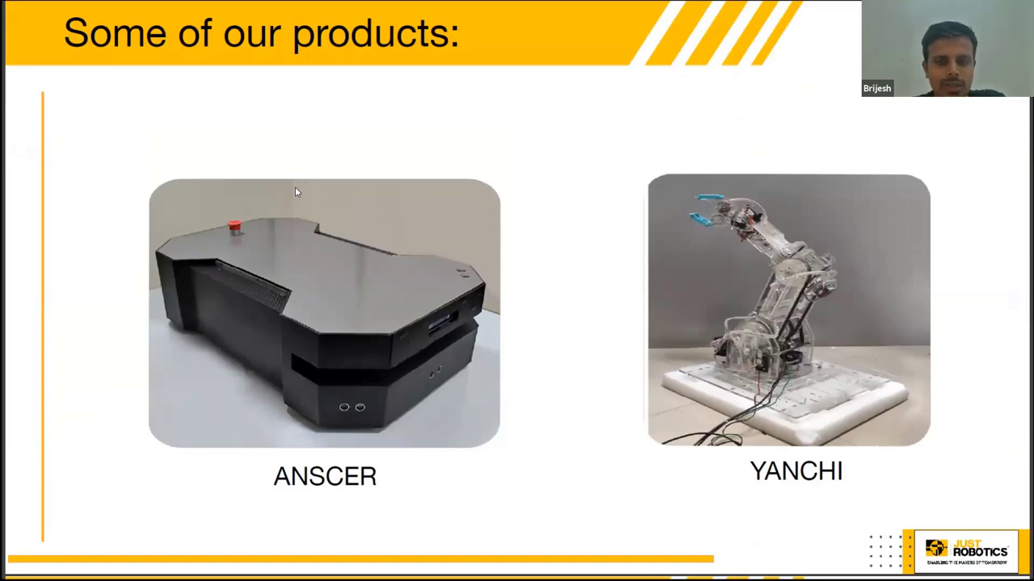
key(alt+Tab)
key(Tab)
key(Tab)
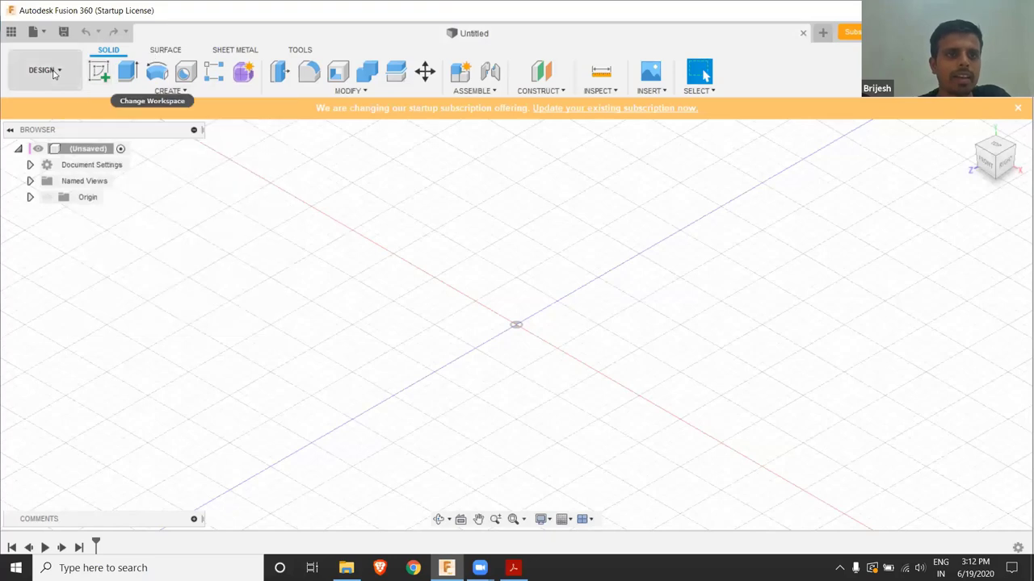
Start a new sketch on the horizontal ground plane
click(101, 75)
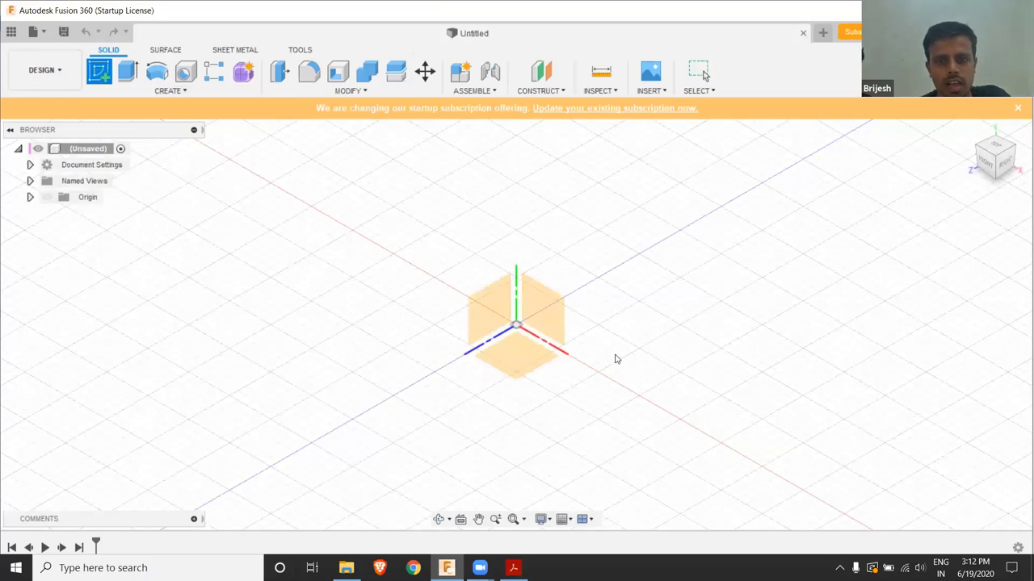
click(498, 361)
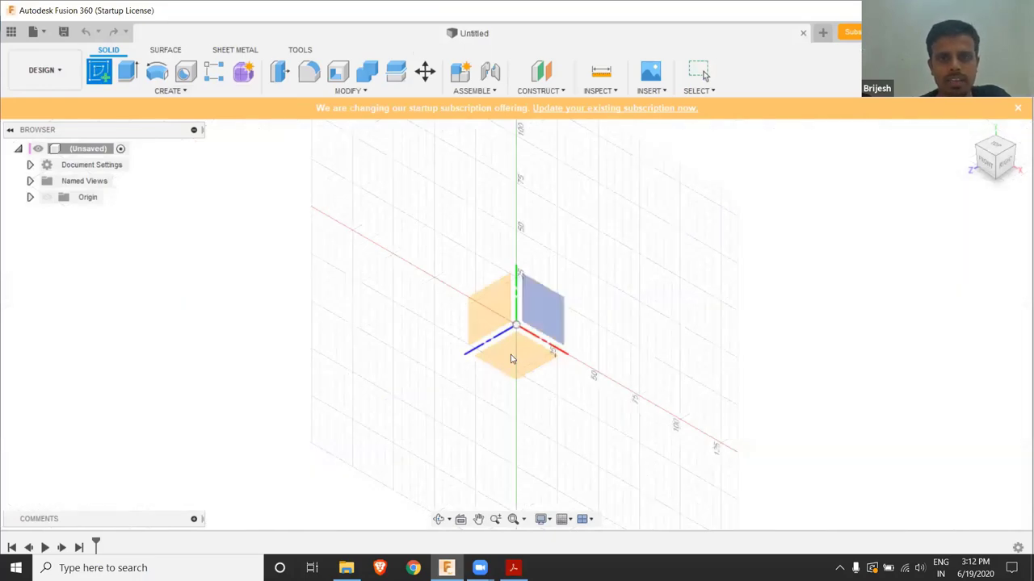
click(519, 348)
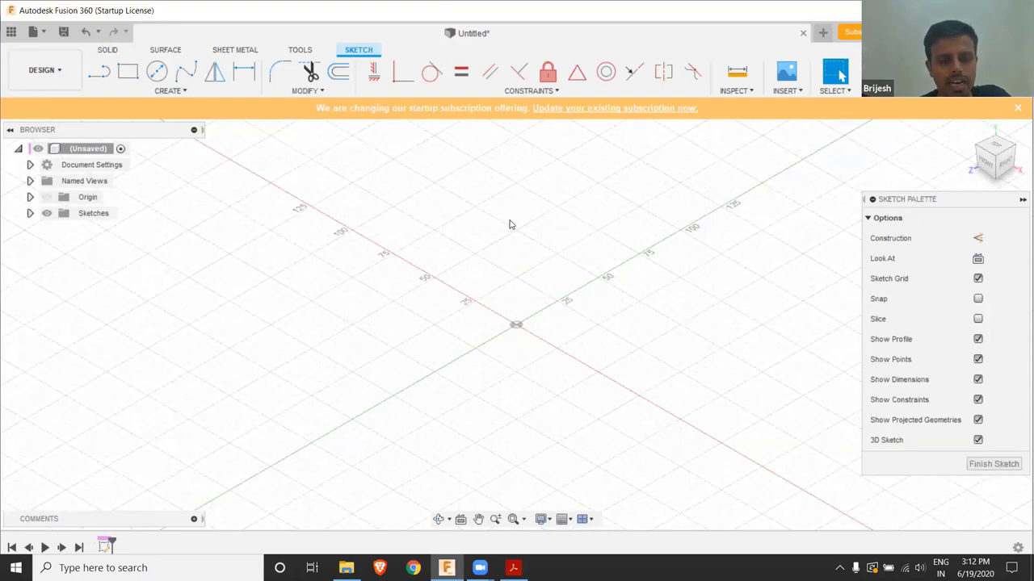
Draw a Center Diameter Circle at the origin with an 80 mm diameter
click(157, 72)
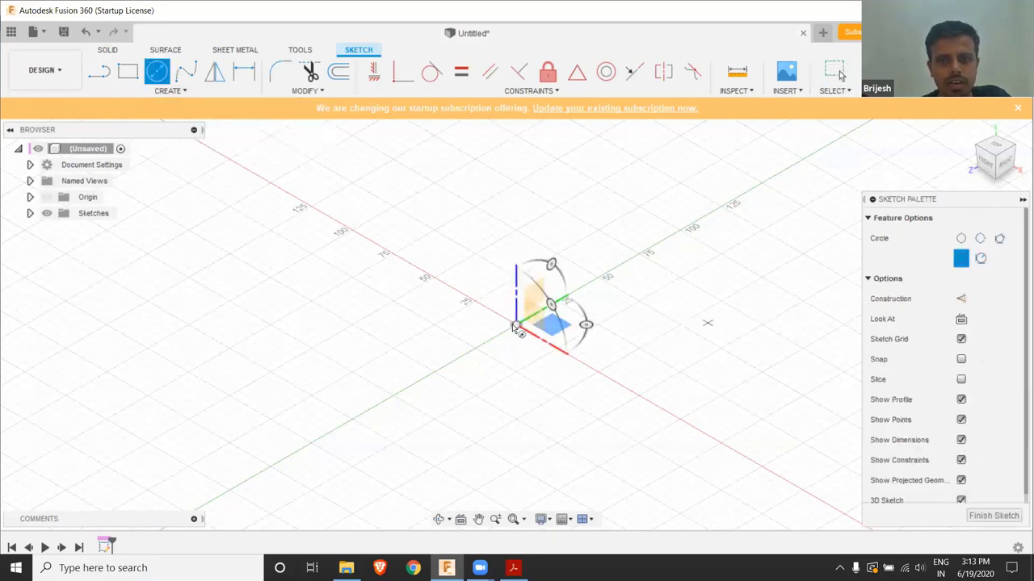
click(516, 327)
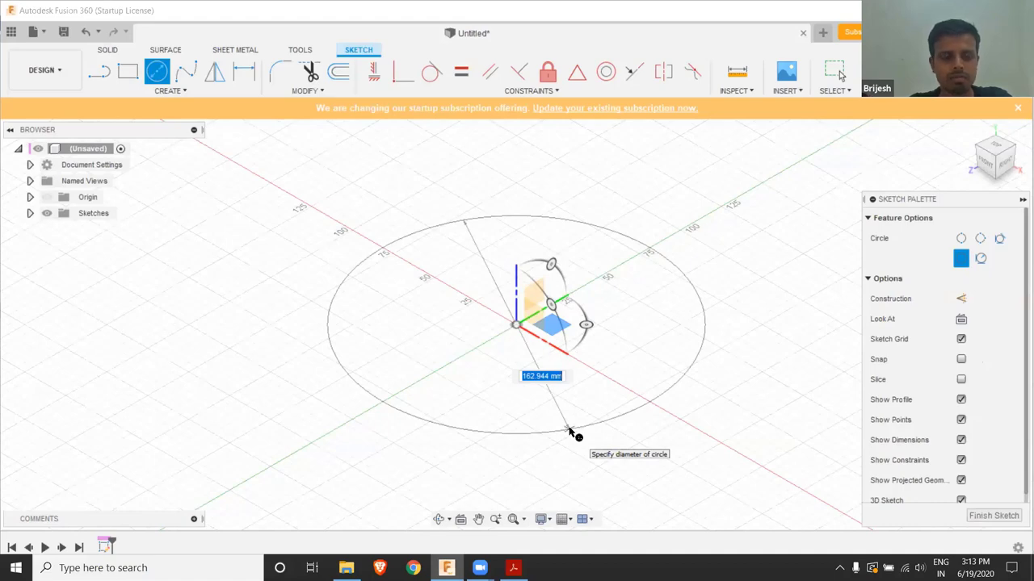
text(10)
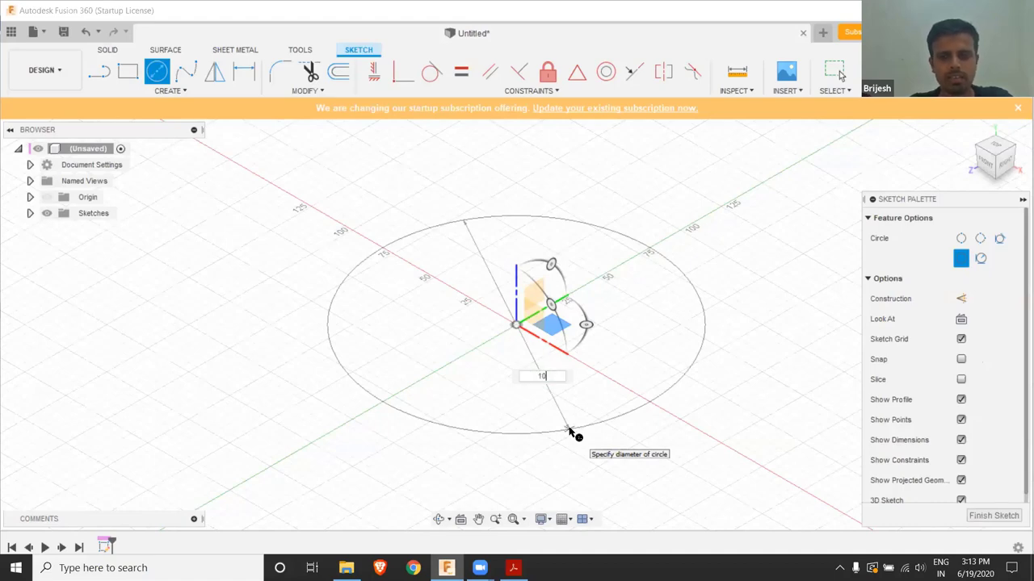
text(0)
key(Tab)
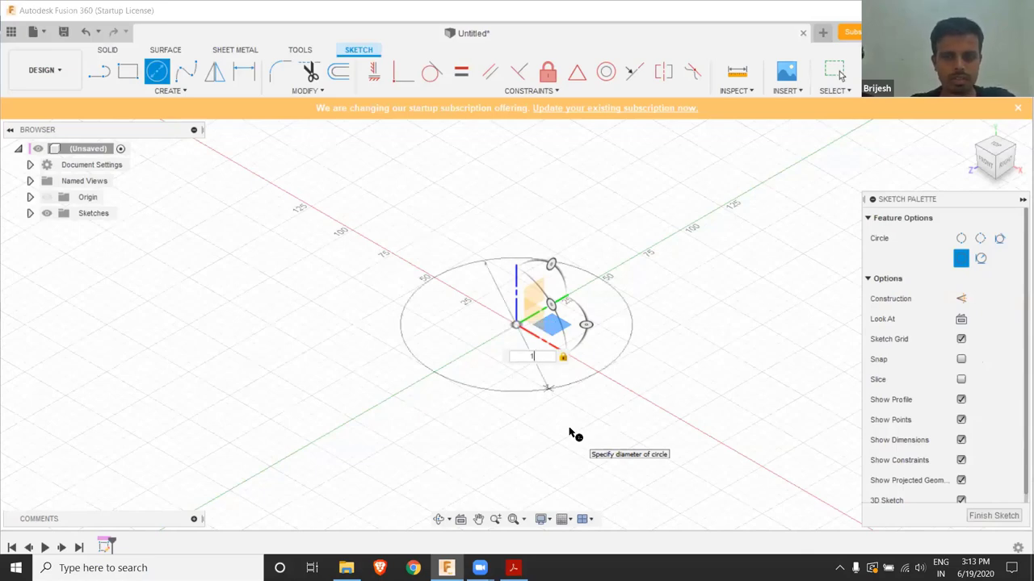
key(Return)
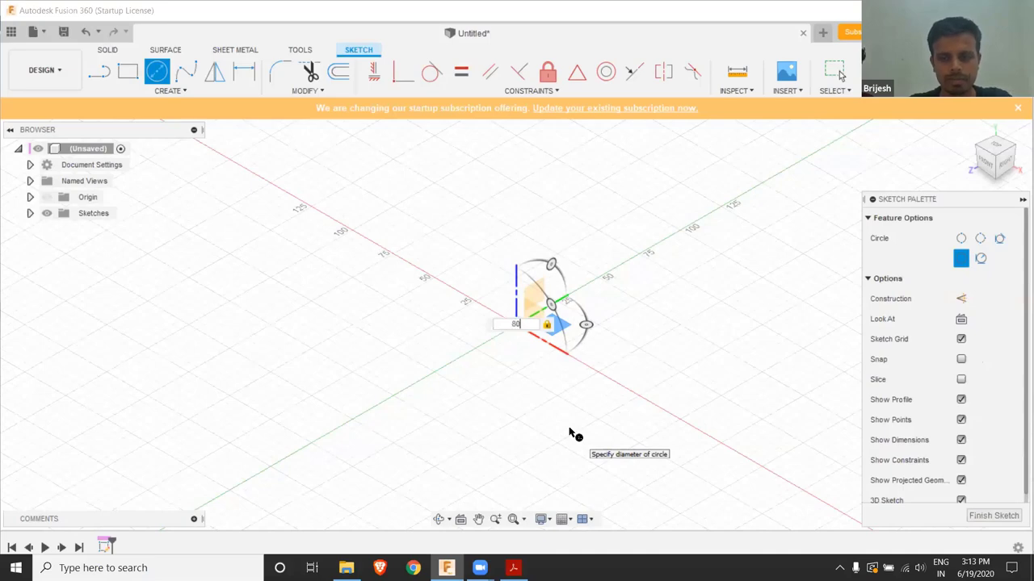
key(Return)
key(Escape)
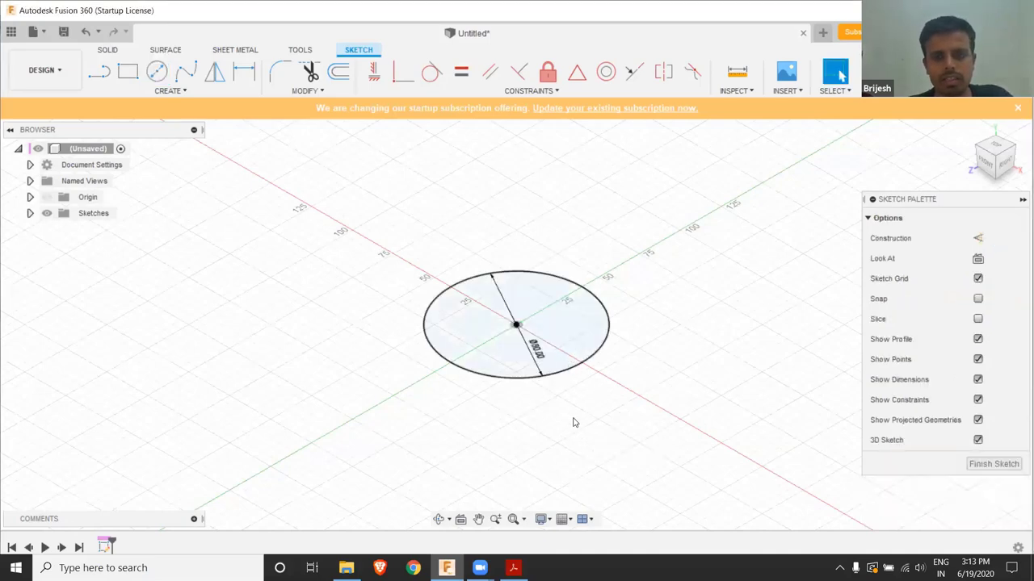
shift+middle_drag(620, 517, 596, 488)
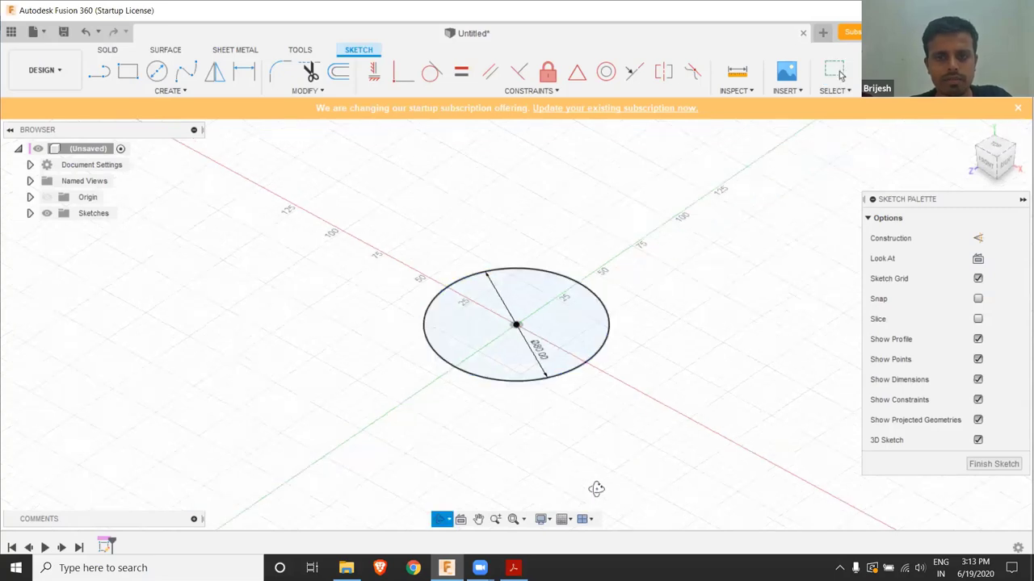
shift+middle_drag(602, 450, 632, 445)
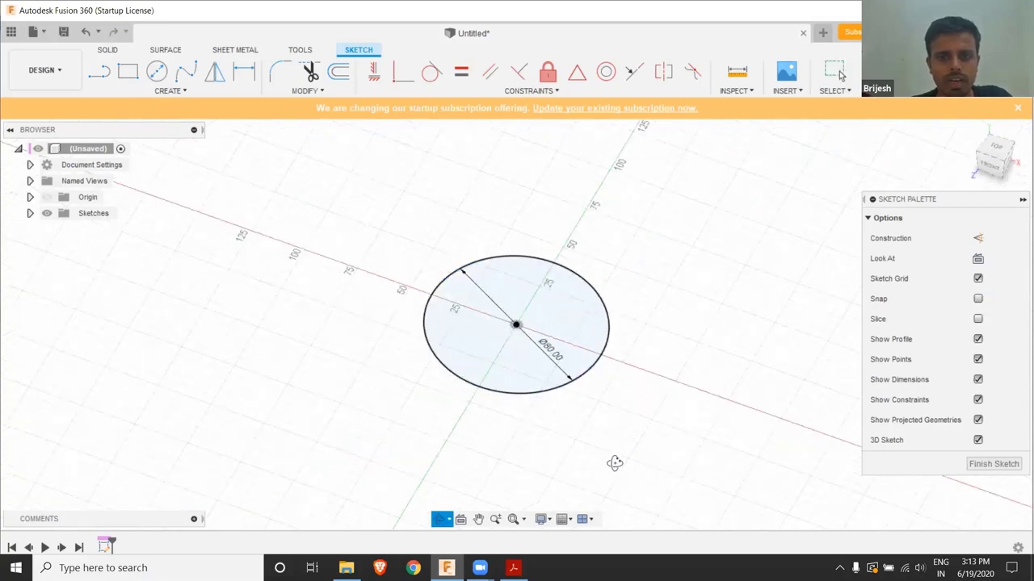
shift+middle_drag(710, 338, 664, 392)
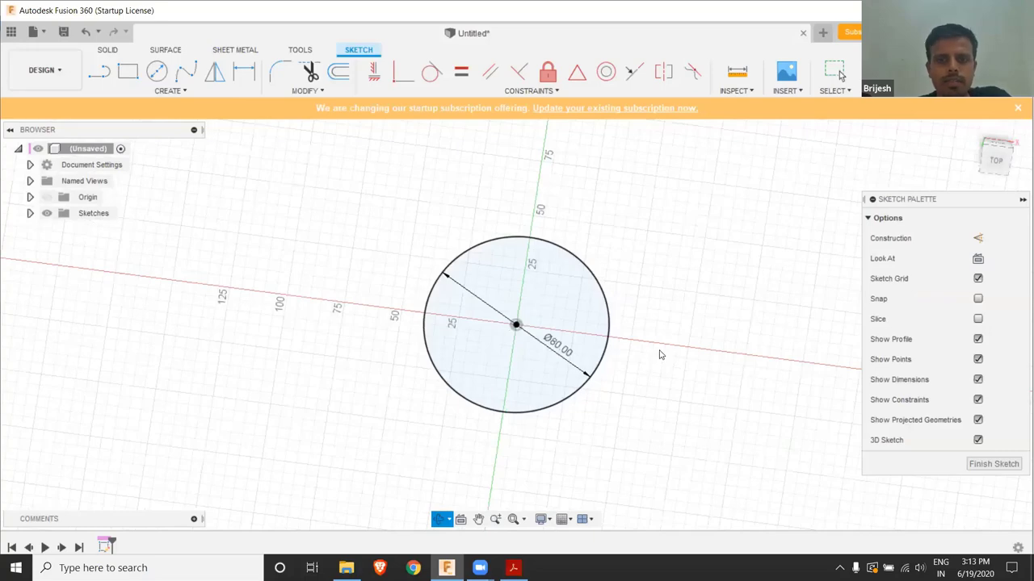
shift+middle_drag(659, 355, 625, 370)
key(Escape)
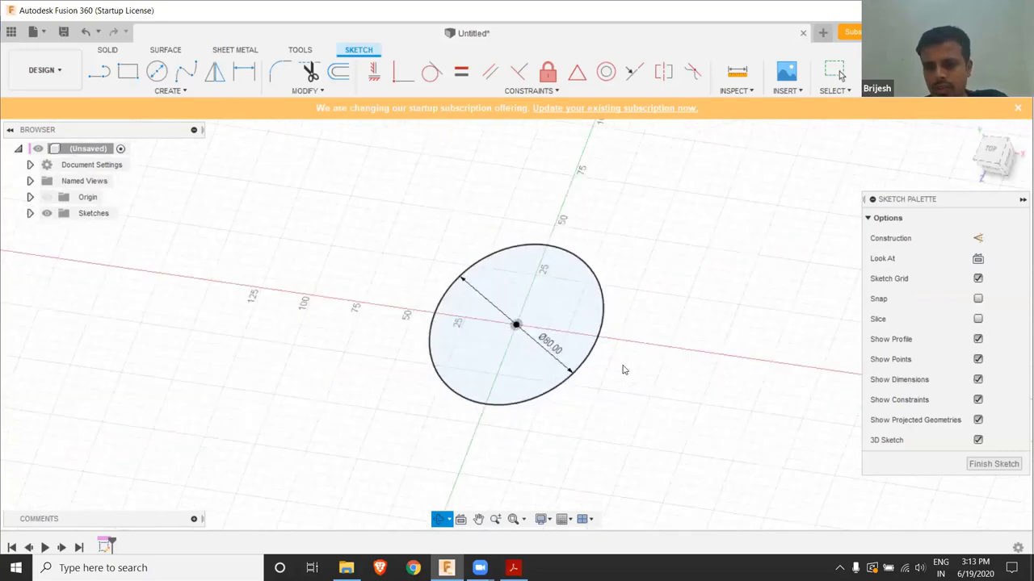
shift+middle_drag(623, 370, 622, 370)
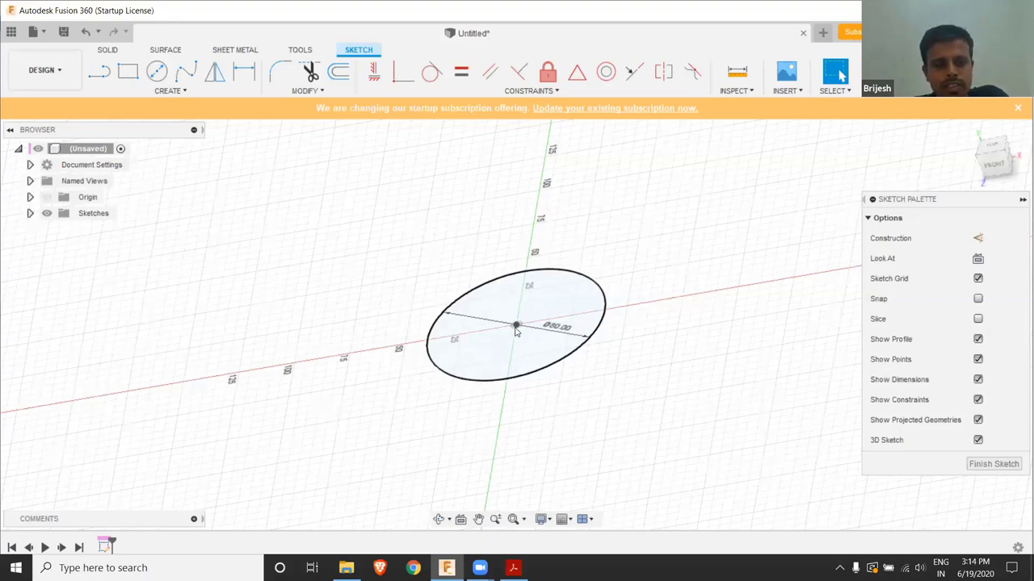
click(606, 328)
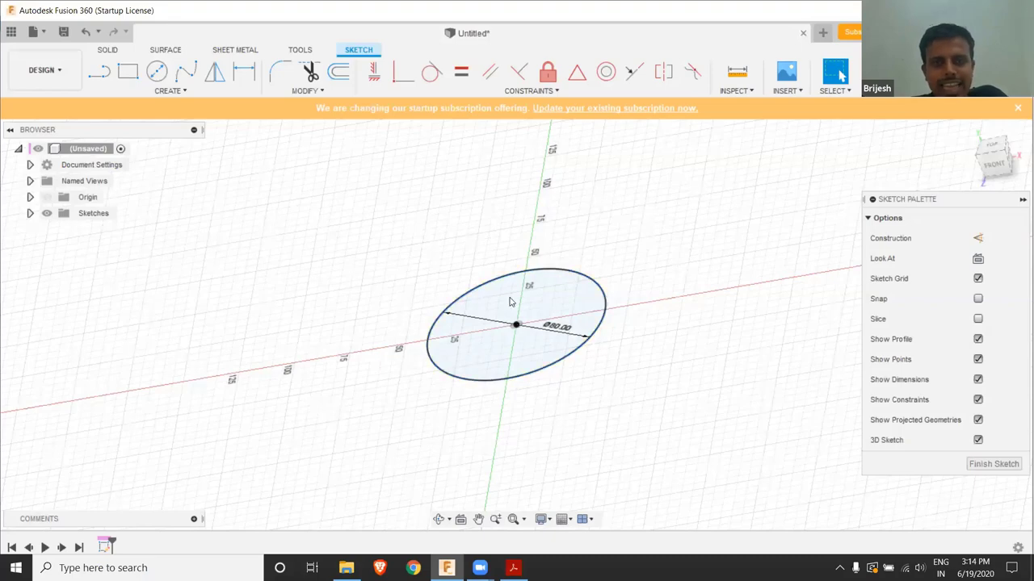
click(377, 178)
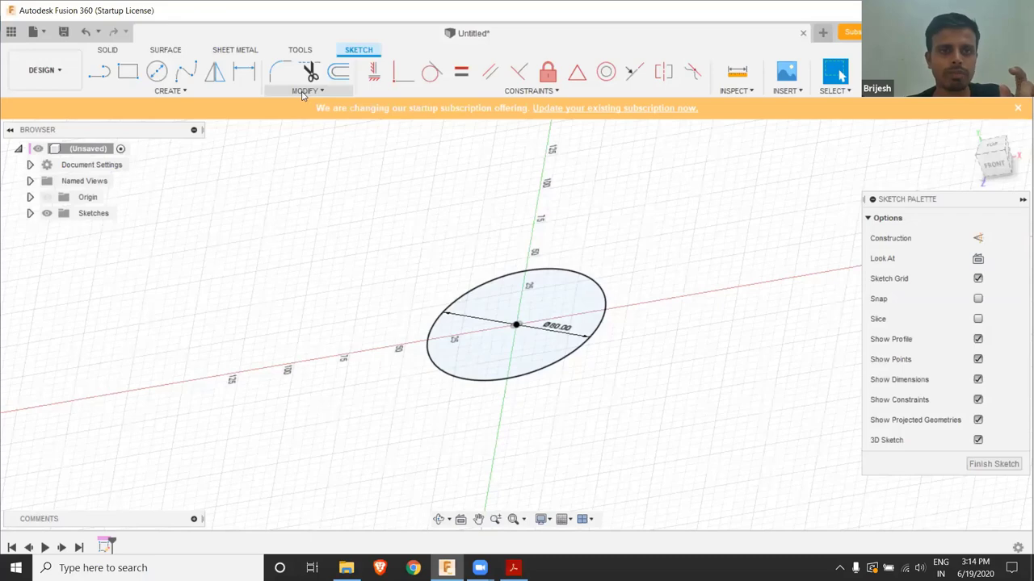
In Change Parameters, create the user parameter 'thickness' with expression 5 mm
click(303, 92)
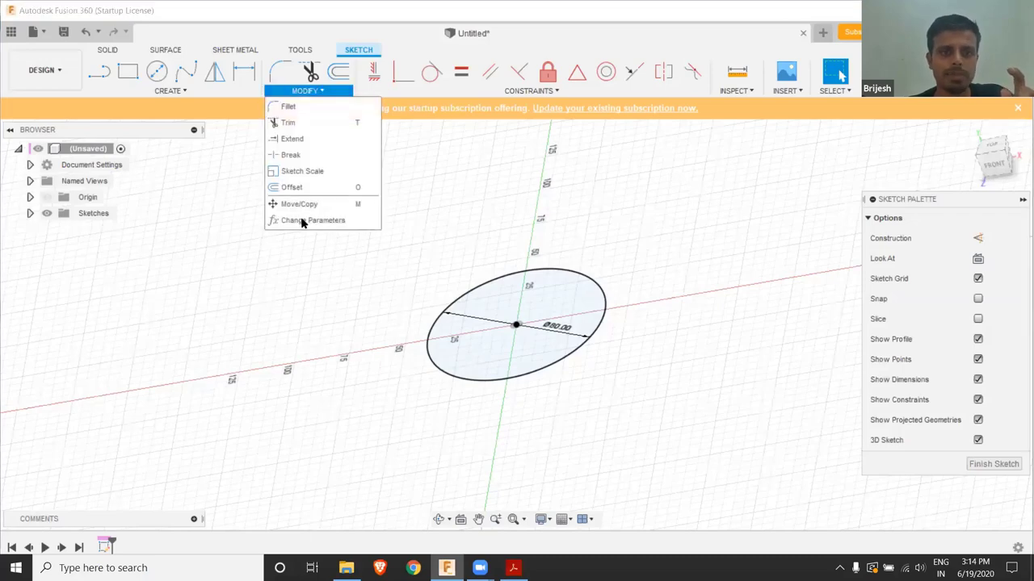
click(314, 220)
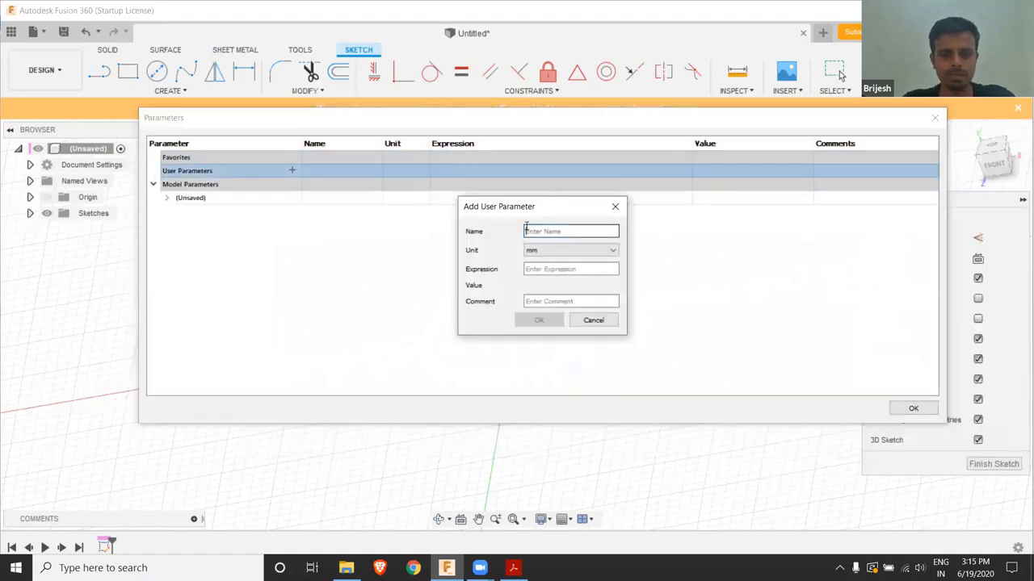
text(thick)
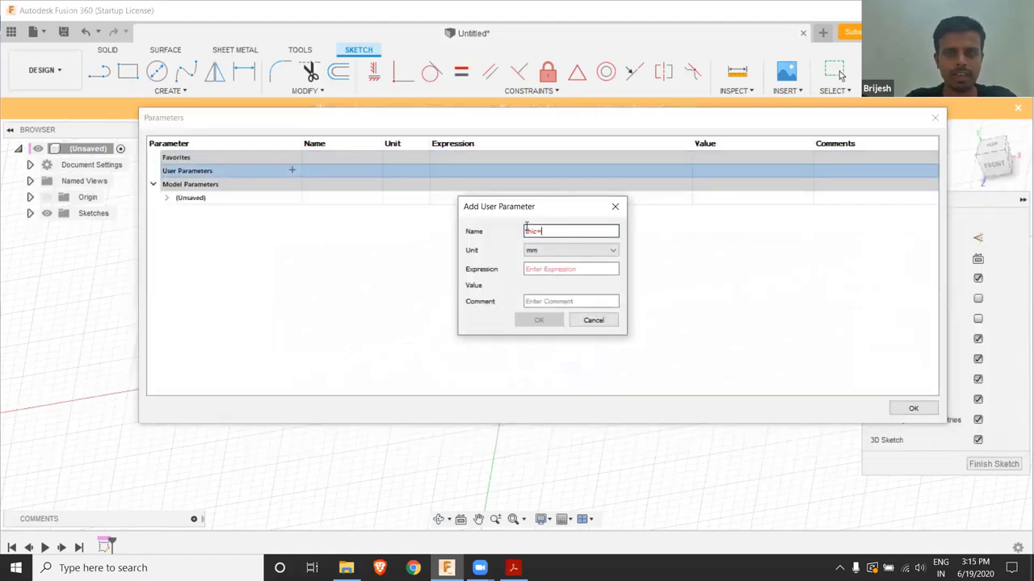
text(n)
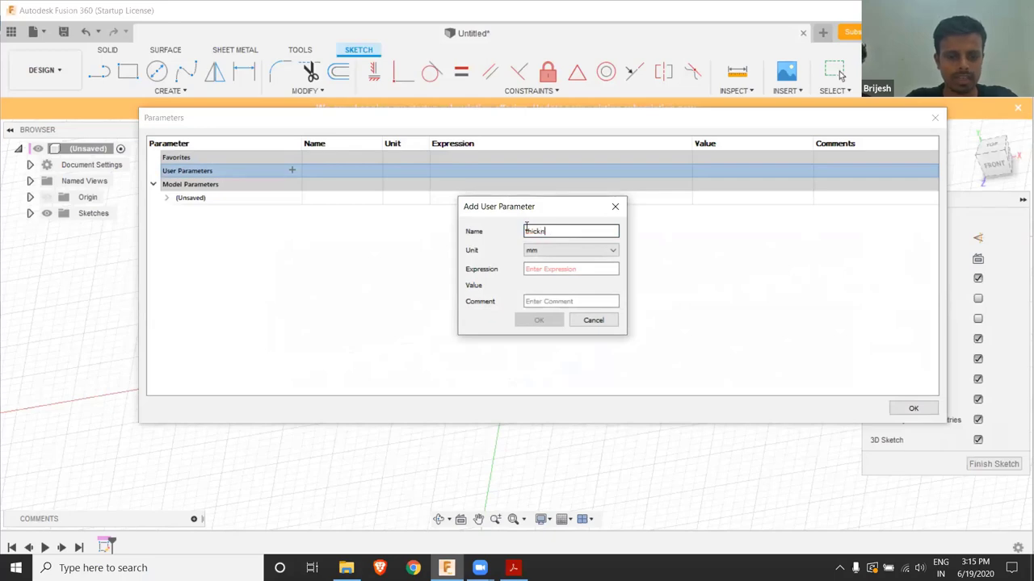
text(ess)
key(Tab)
key(Tab)
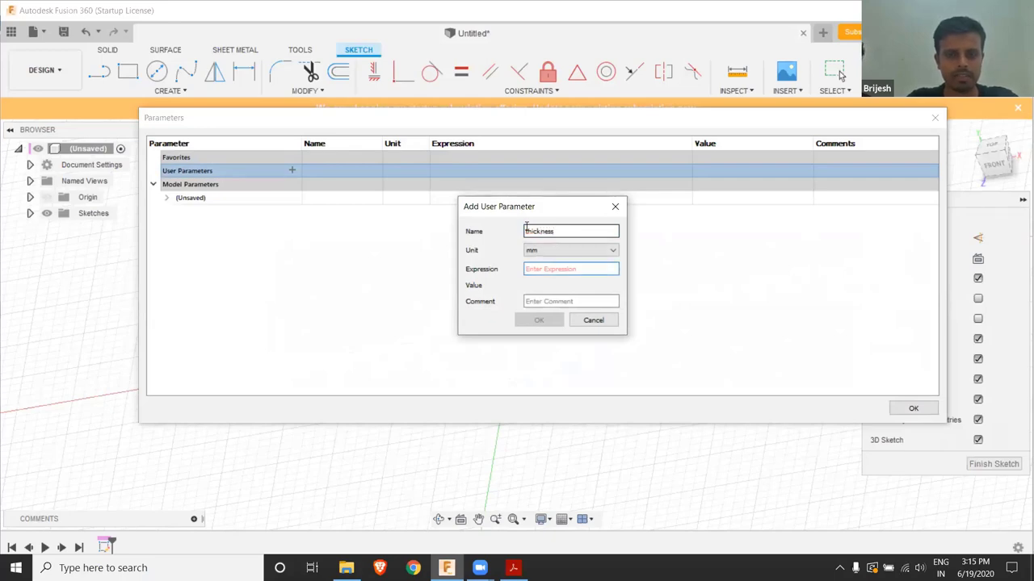
text(5)
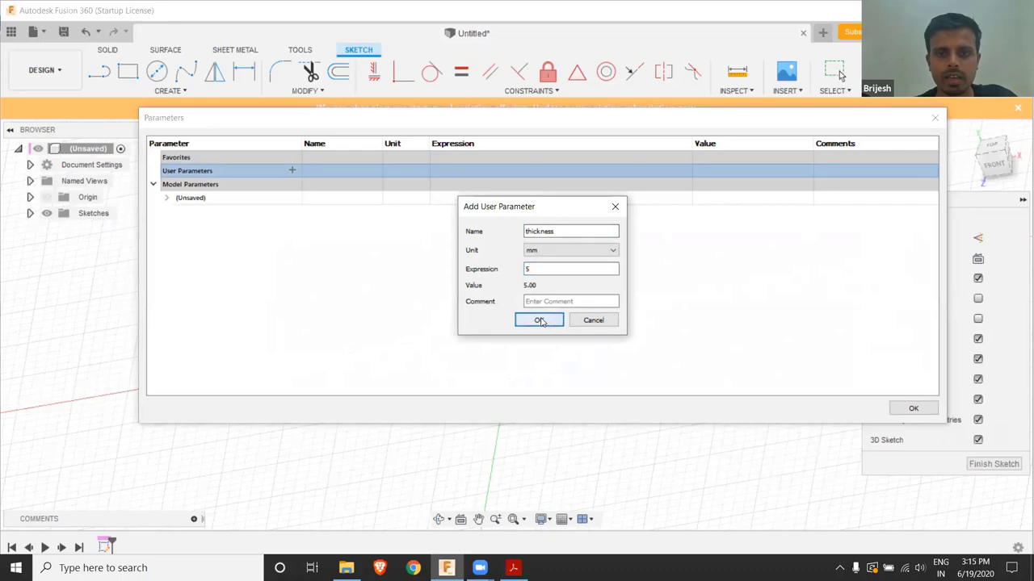
click(539, 321)
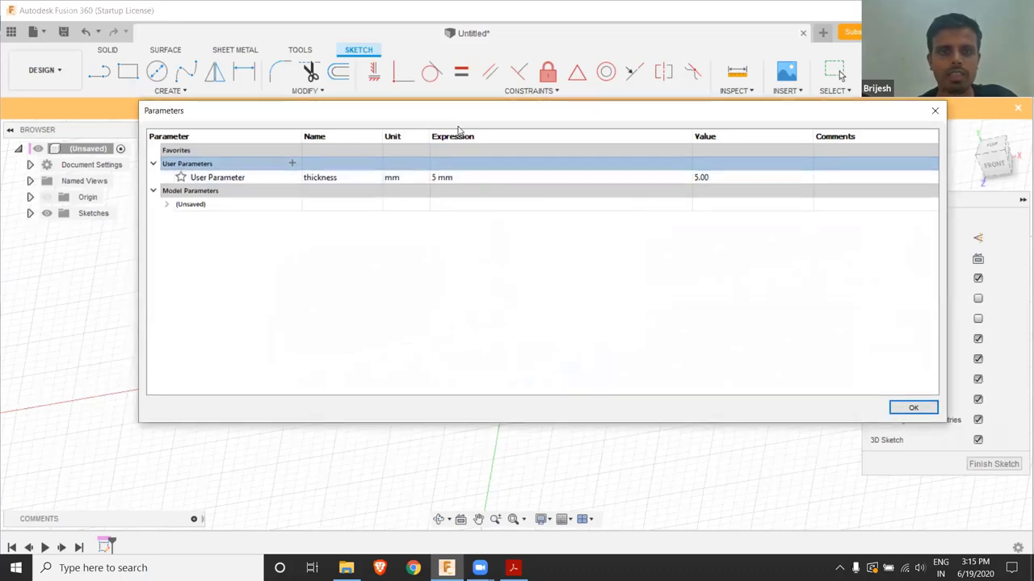
drag(457, 108, 340, 83)
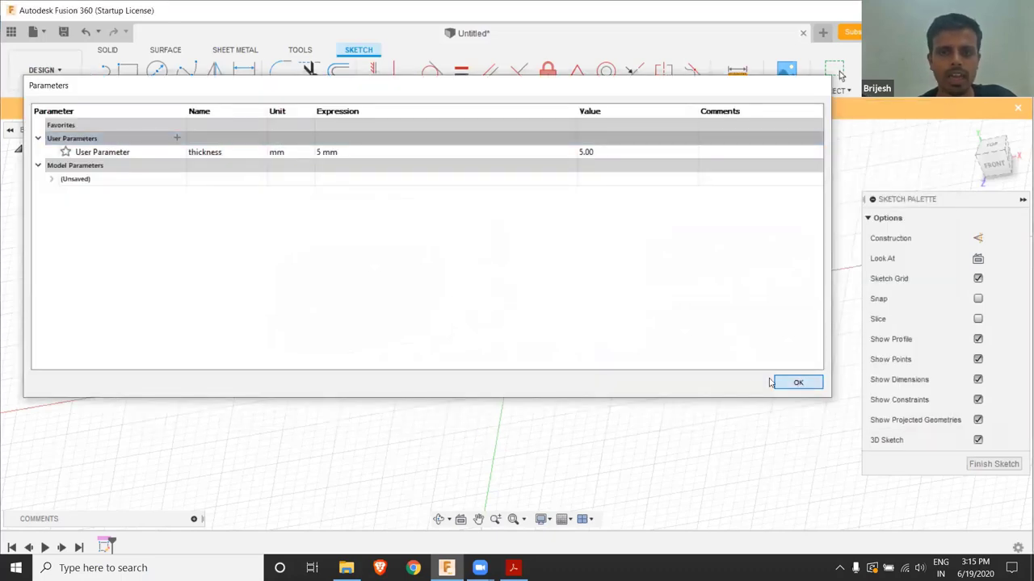
click(775, 383)
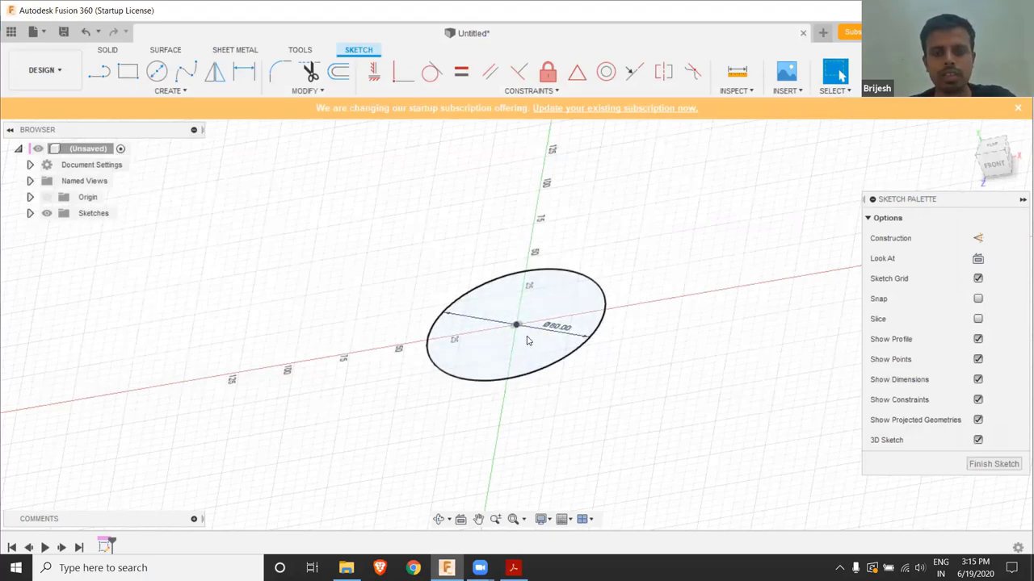
Extrude the 80 mm circle into a disc using 'thickness' as the distance
key(e)
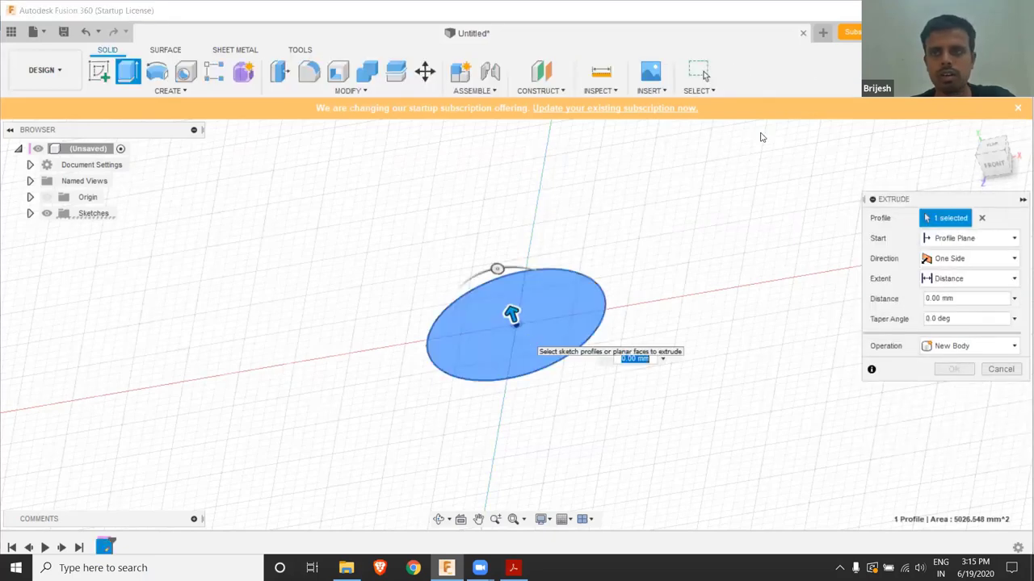
key(Escape)
key(ctrl+z)
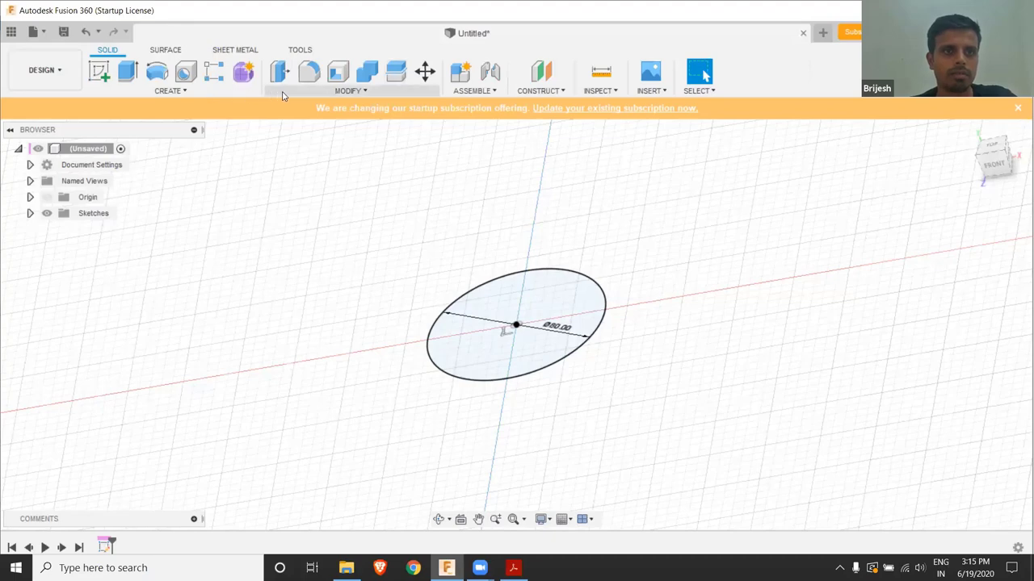
click(188, 94)
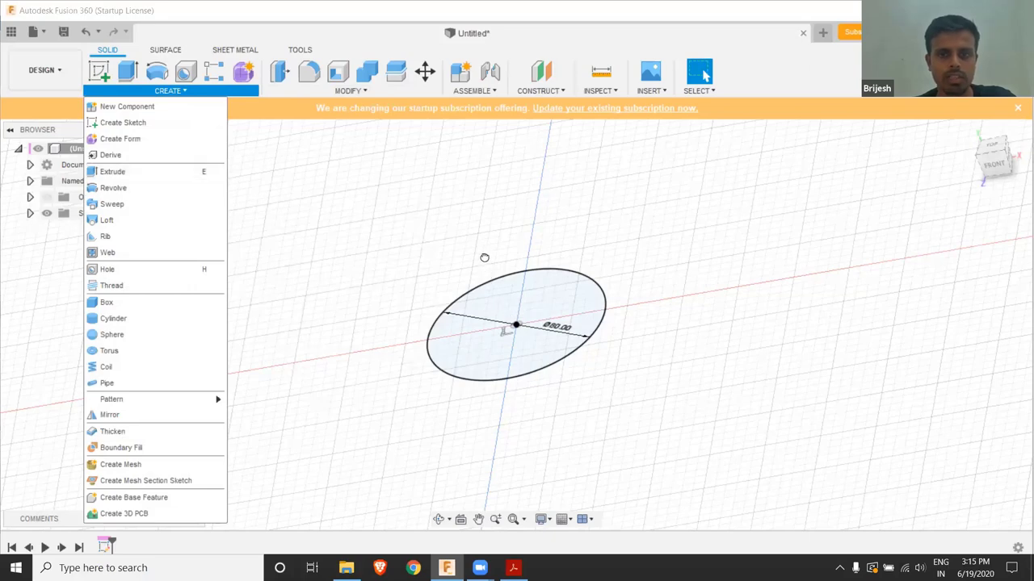
click(497, 297)
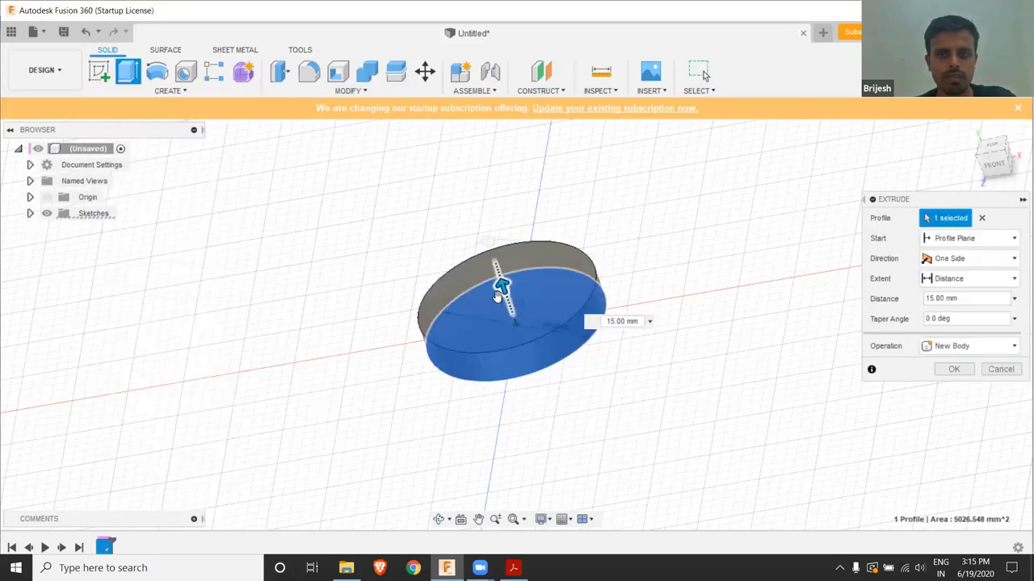
text(10)
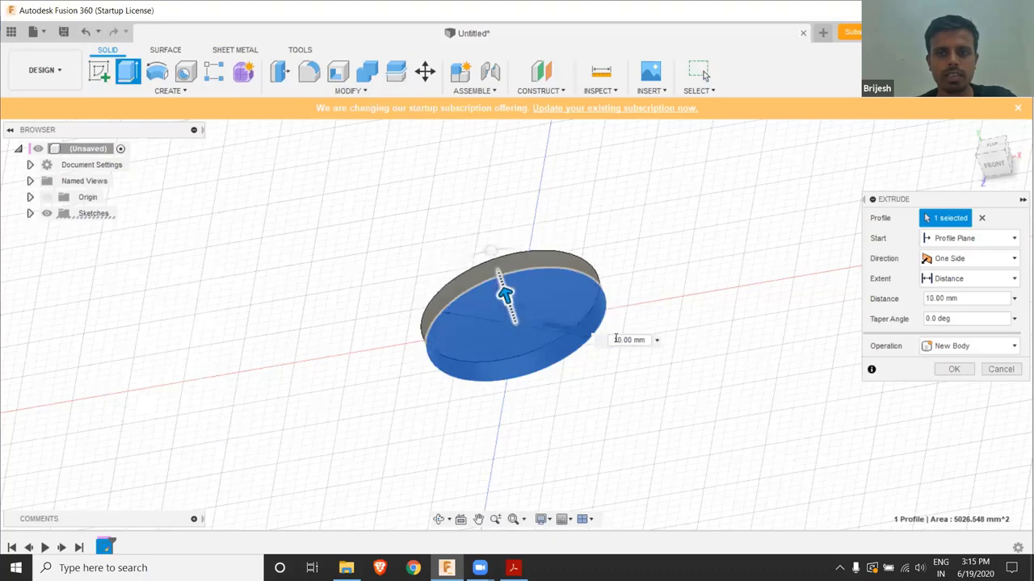
key(Return)
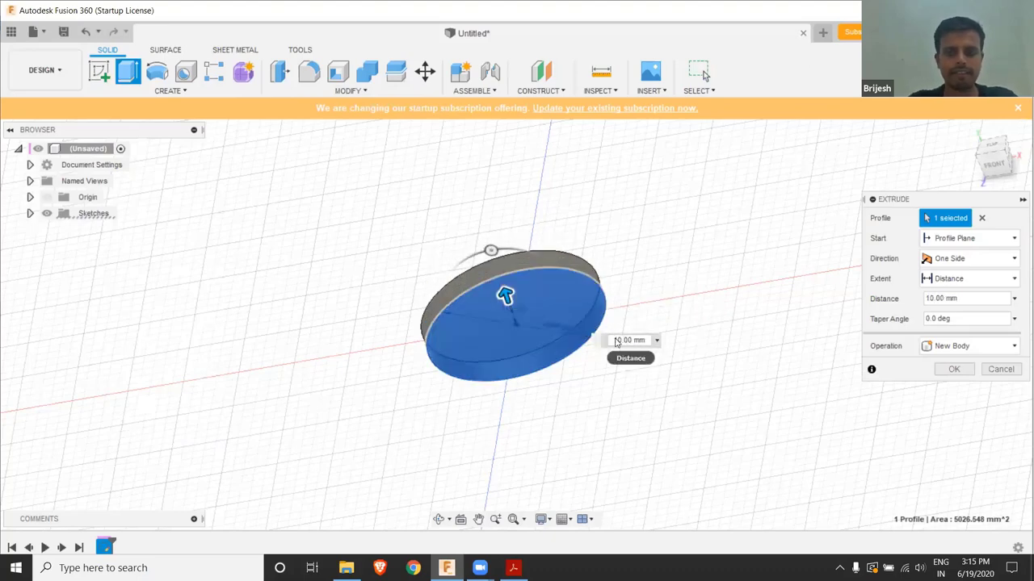
text(thickne)
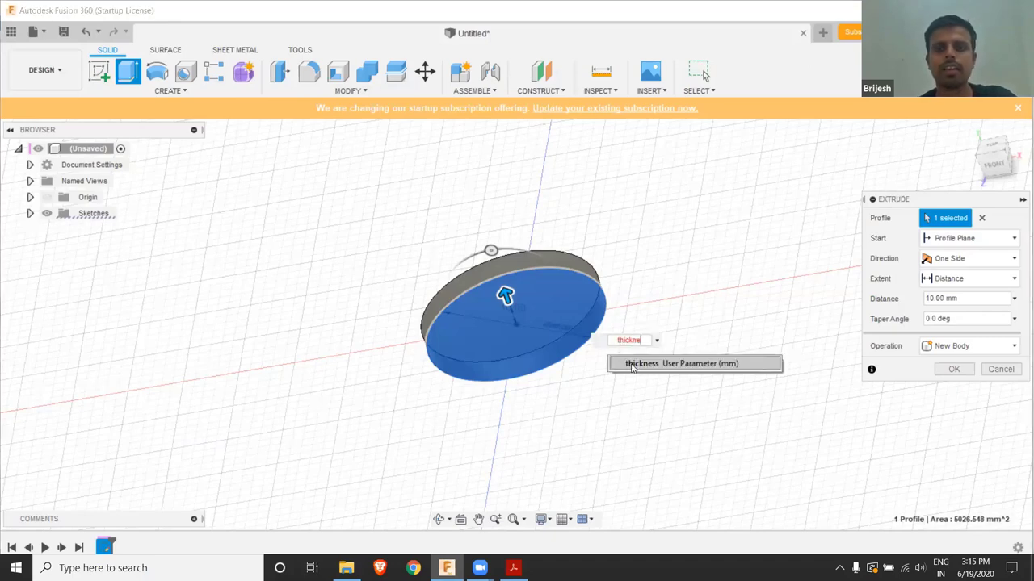
click(632, 368)
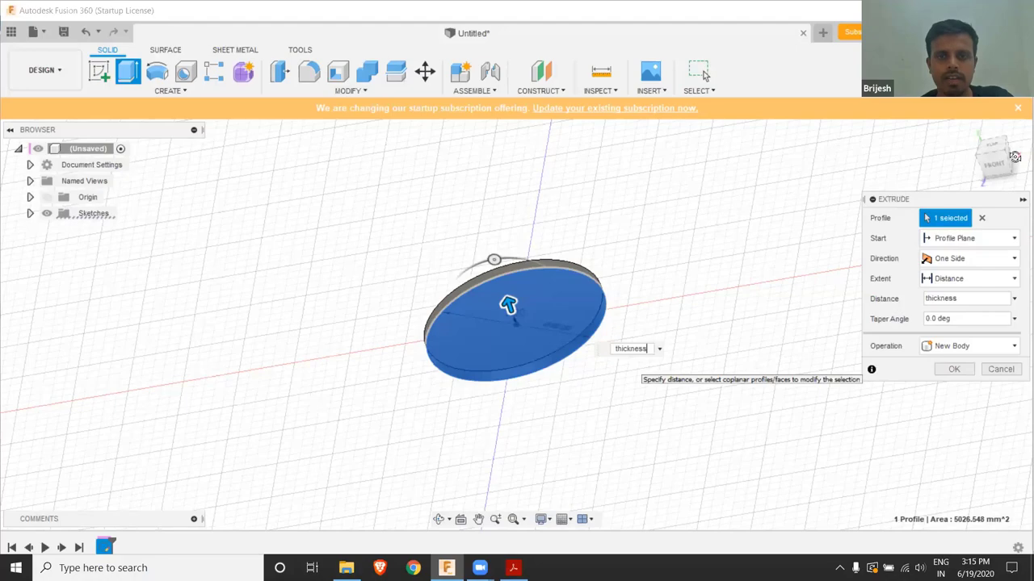
key(Return)
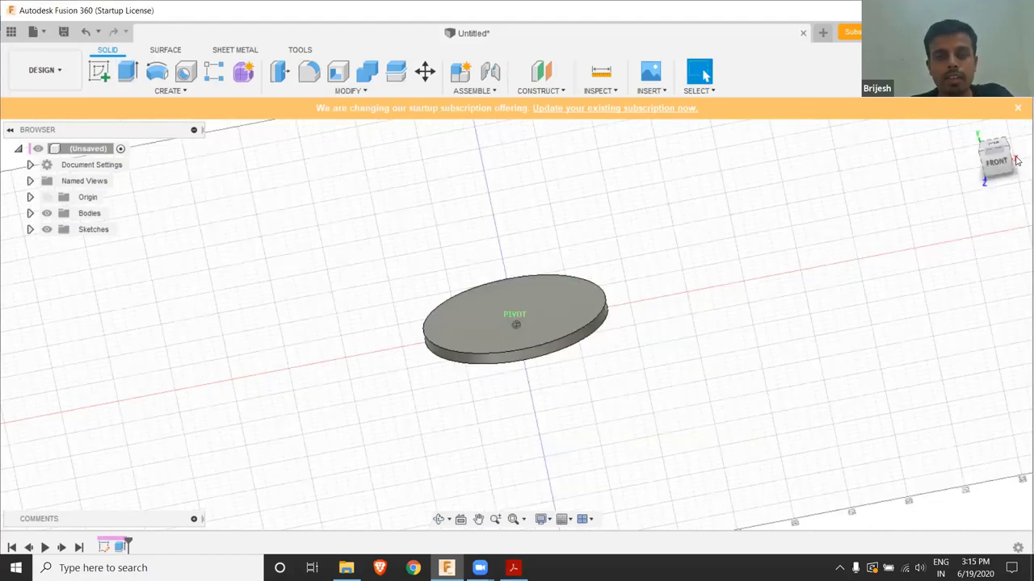
Change the thickness parameter's expression from 5 mm to 3 mm and apply it
mouse_move(603, 422)
shift+middle_down()
mouse_move(637, 370)
mouse_move(558, 353)
shift+middle_up()
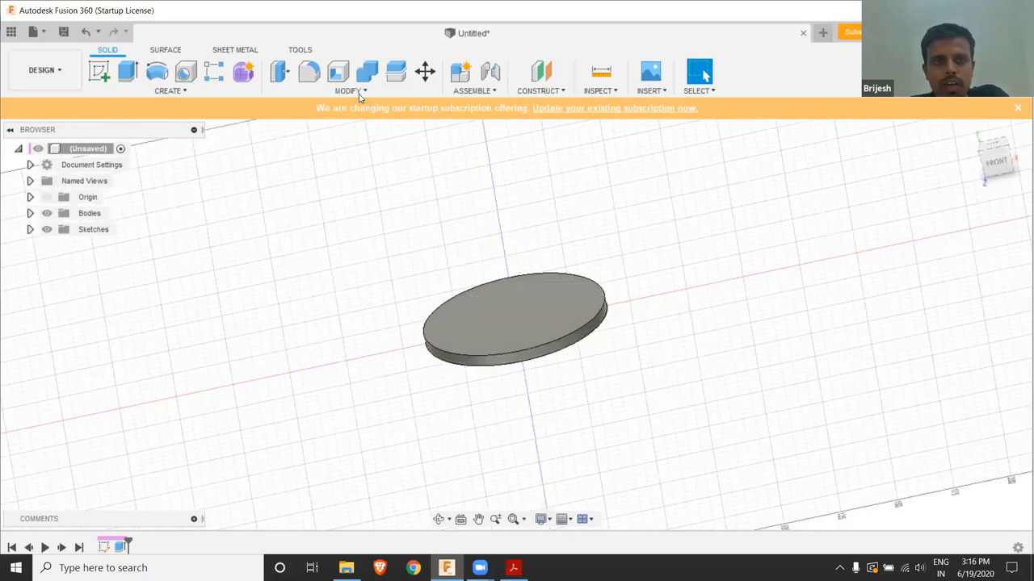
click(320, 399)
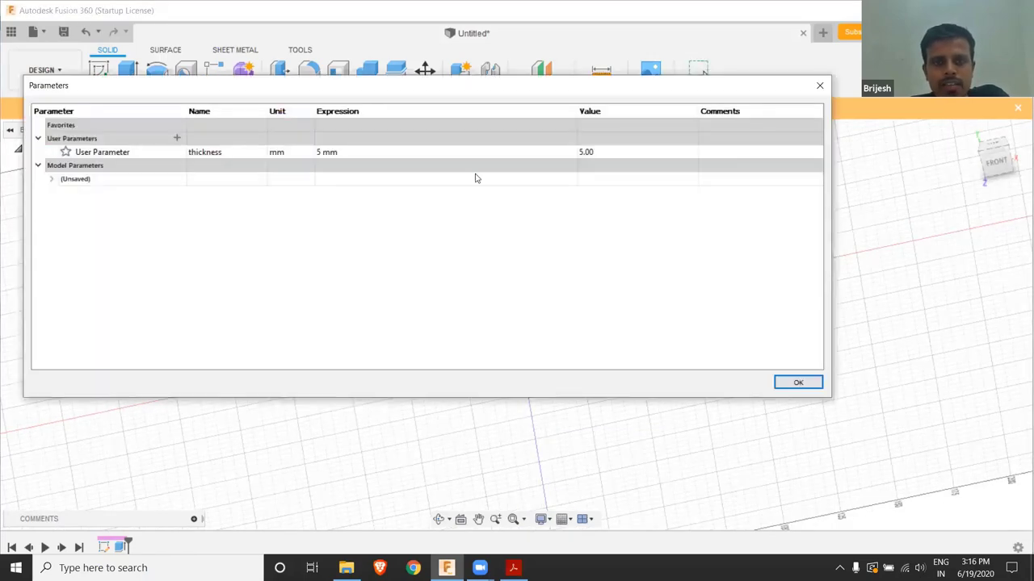
click(583, 156)
click(583, 156)
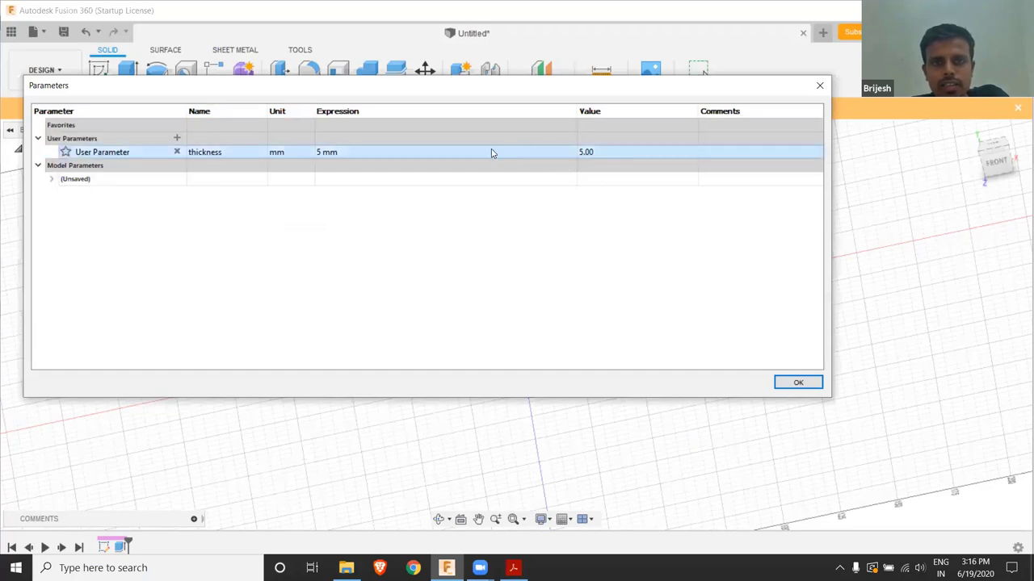
click(319, 154)
click(317, 153)
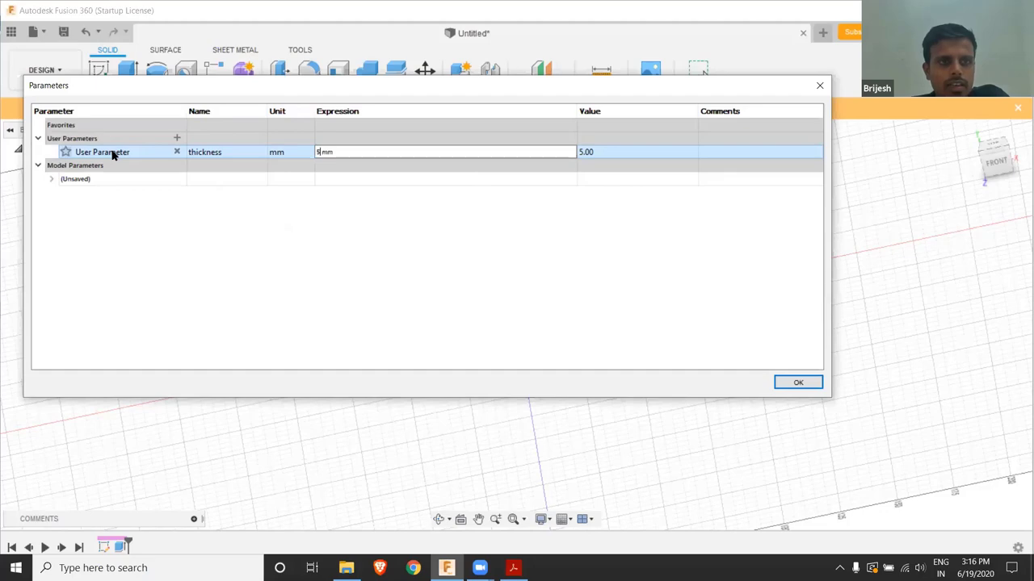
key(Return)
click(477, 149)
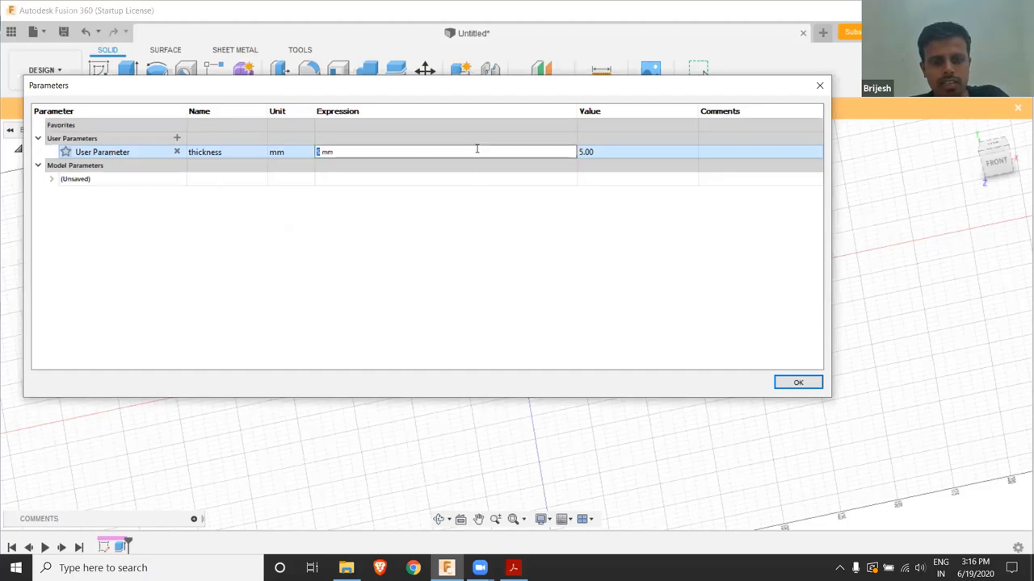
text(3)
key(Return)
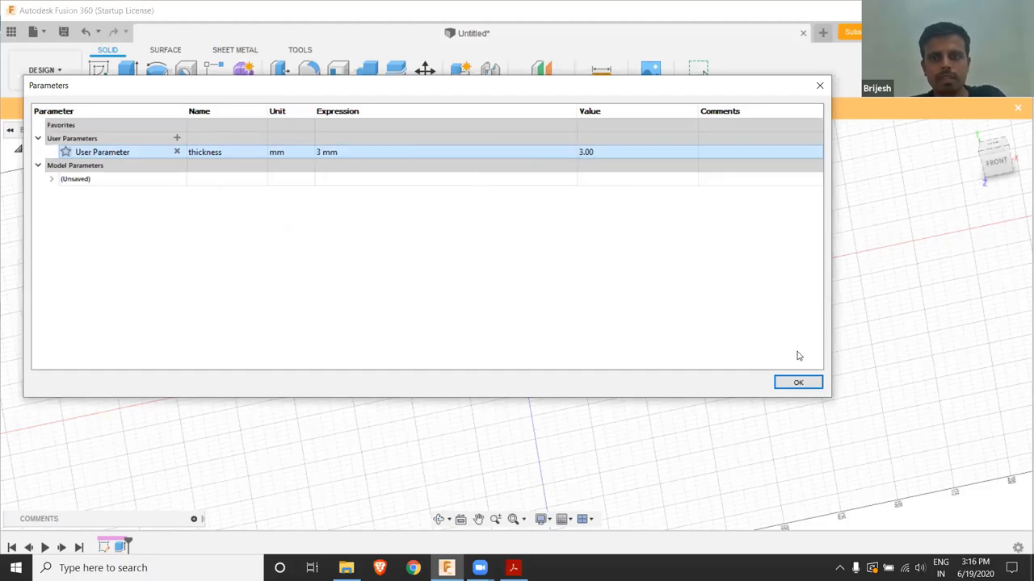
click(809, 388)
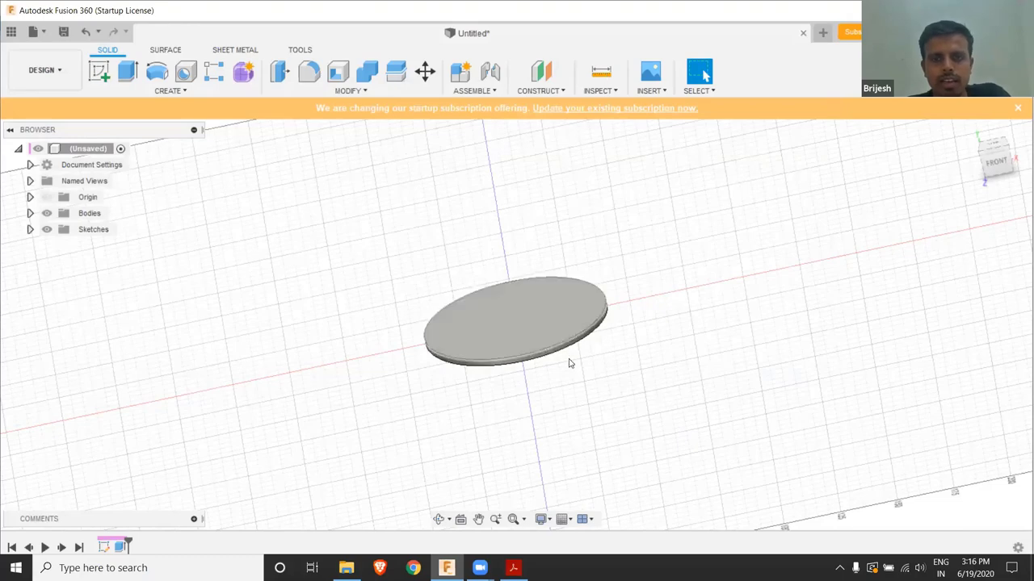
Measure the disc edges to confirm 3.00 mm thickness and 80 mm diameter, then return to the home view
key(i)
click(557, 357)
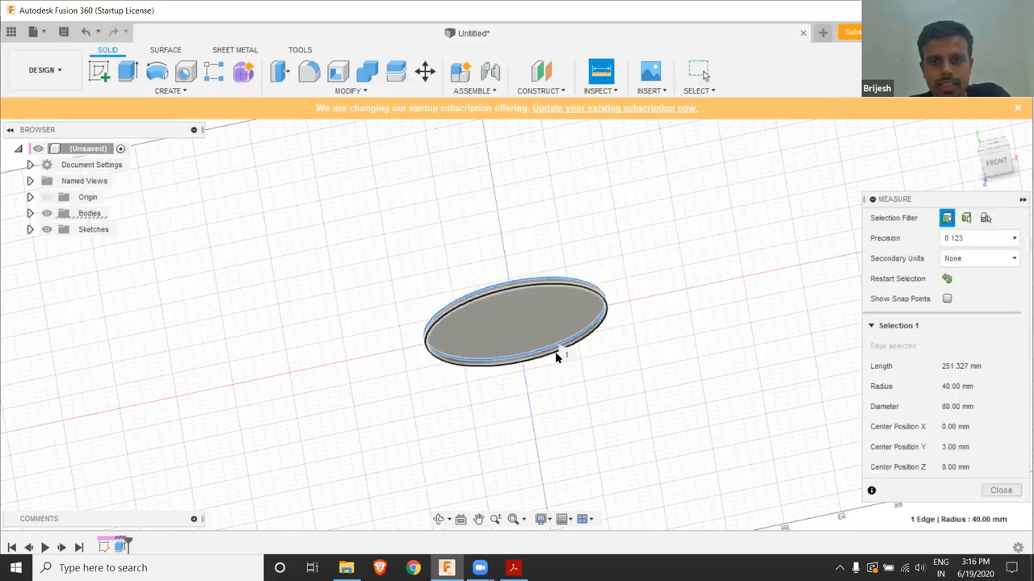
click(562, 361)
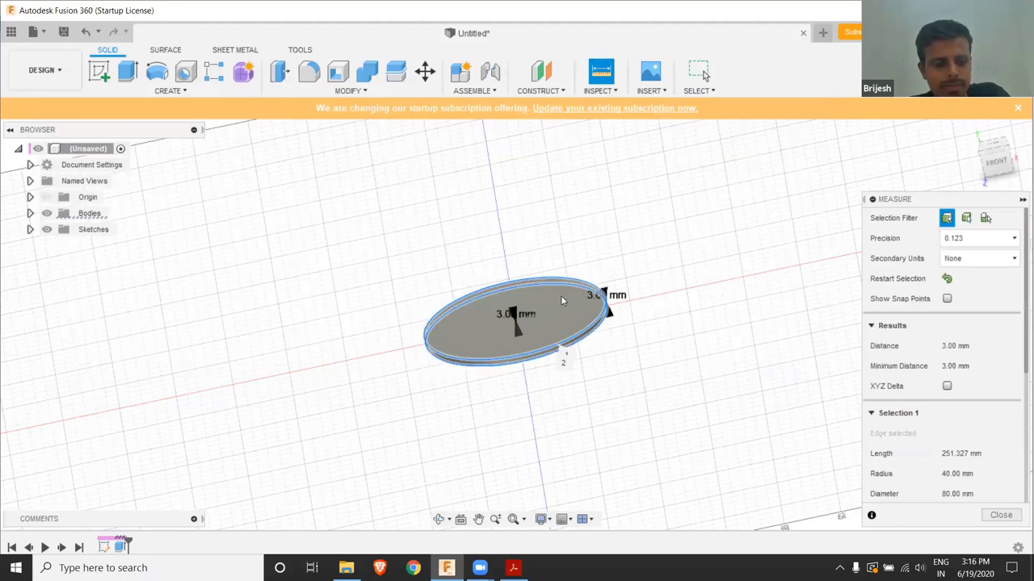
scroll(563, 301, up, 1)
scroll(562, 299, up, 2)
scroll(794, 292, down, 3)
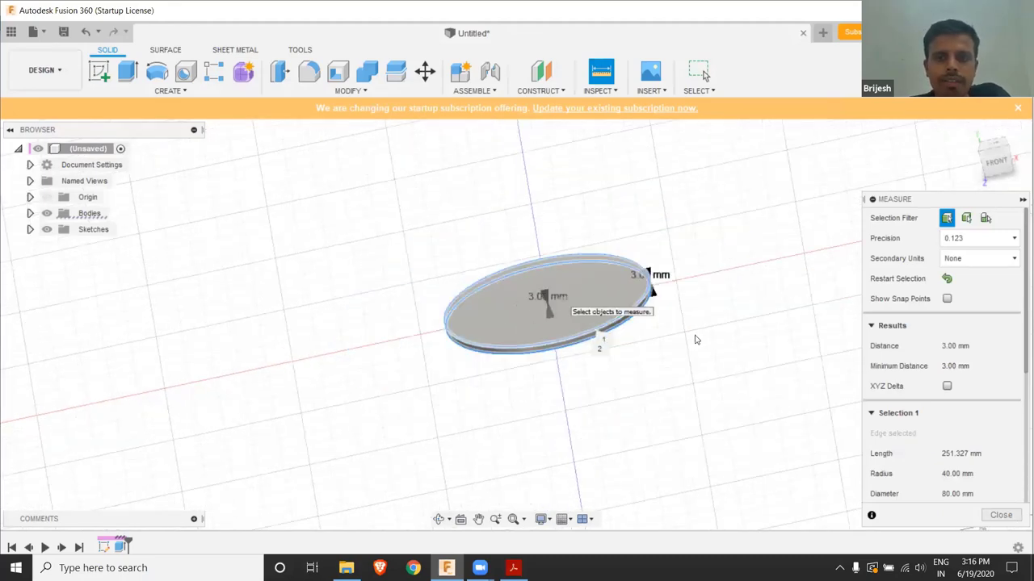
key(Escape)
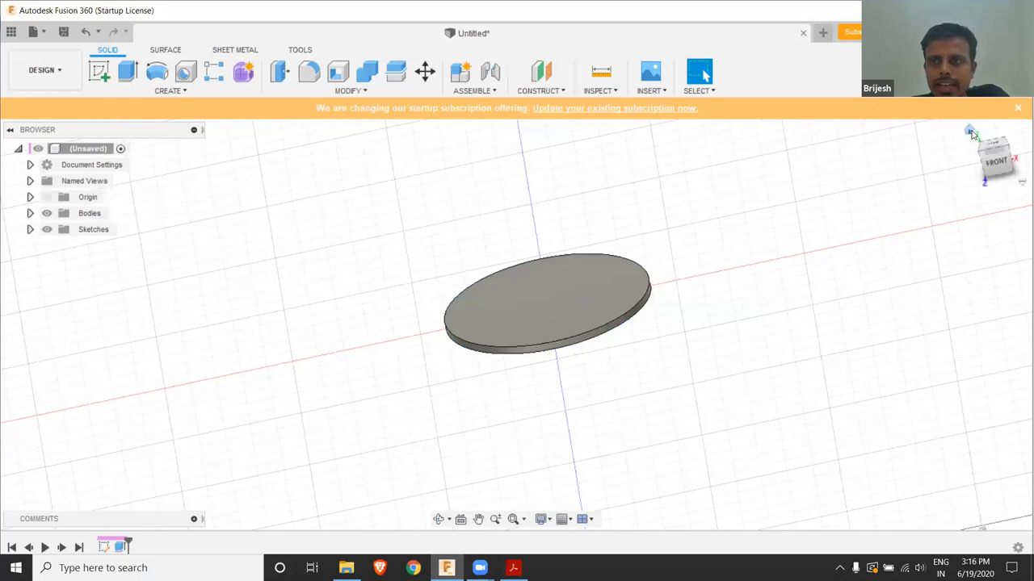
click(970, 134)
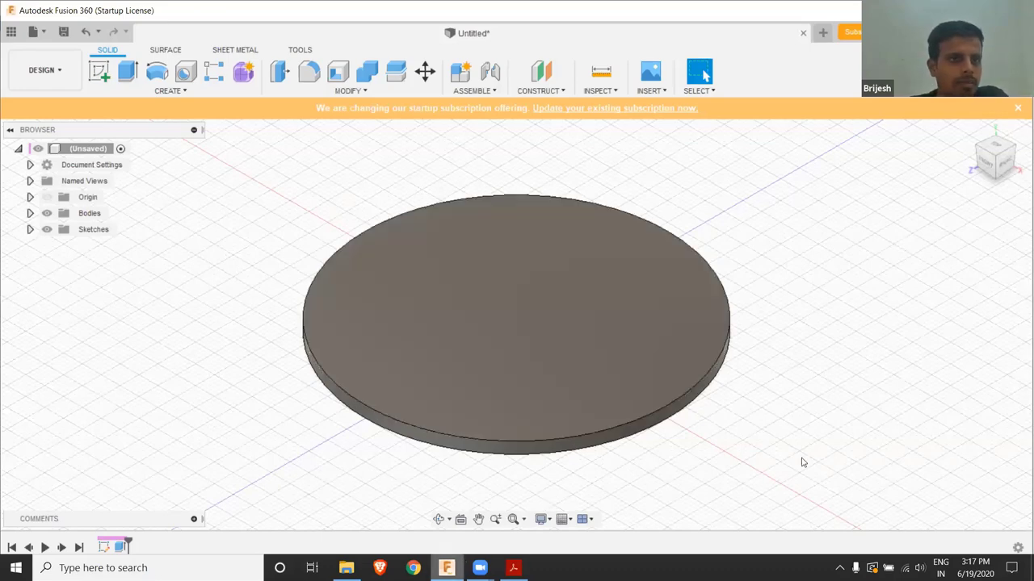
Show the ANSCER-LOGO file and the 'Some of our products' slide, then switch back to Fusion 360
key(super+d)
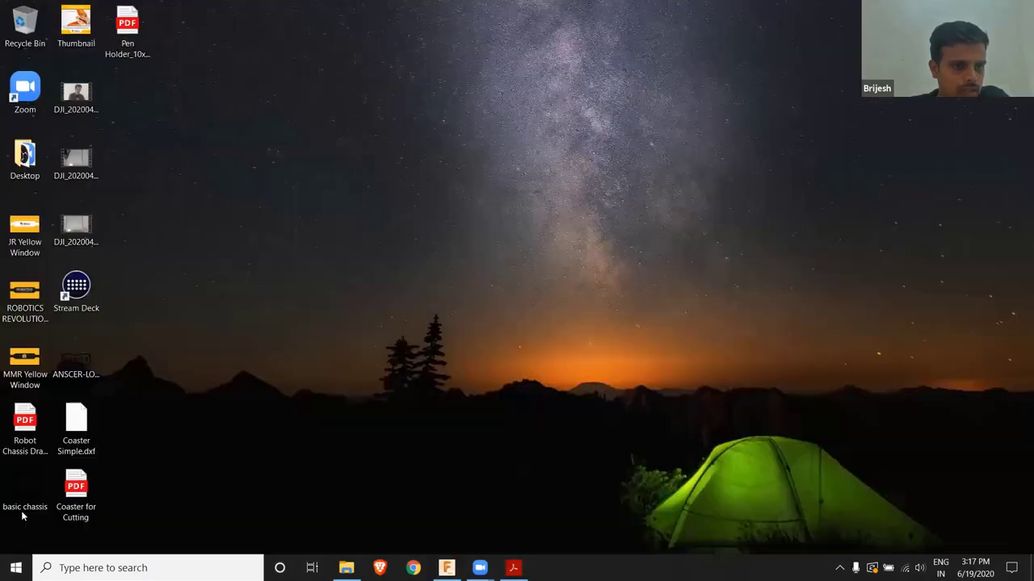
click(22, 416)
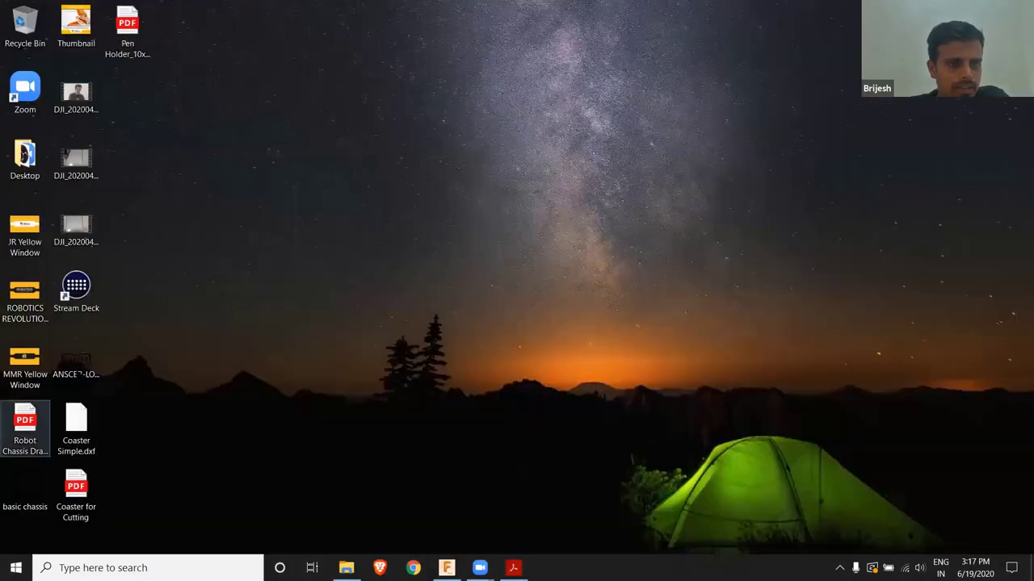
click(90, 361)
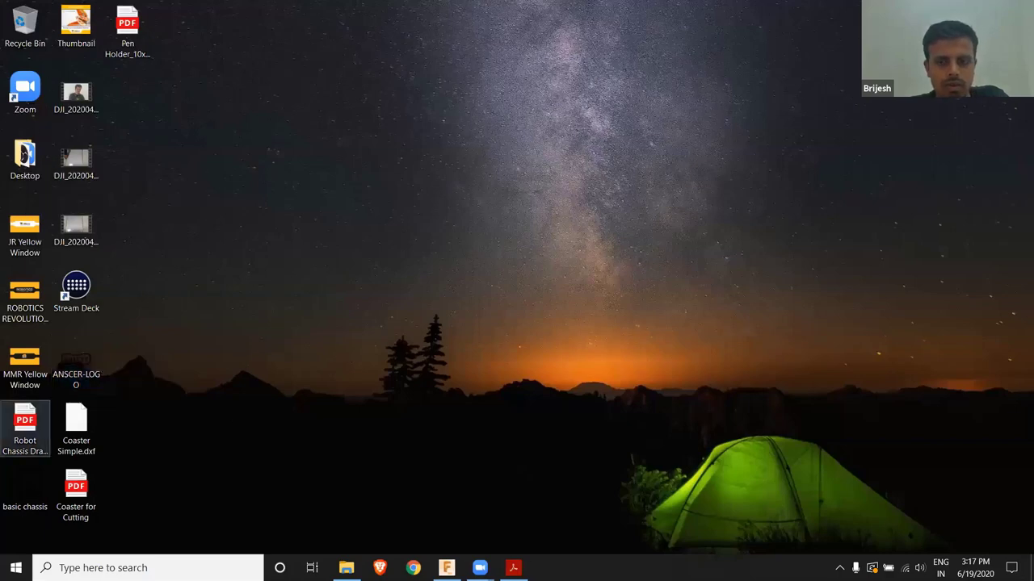
click(513, 568)
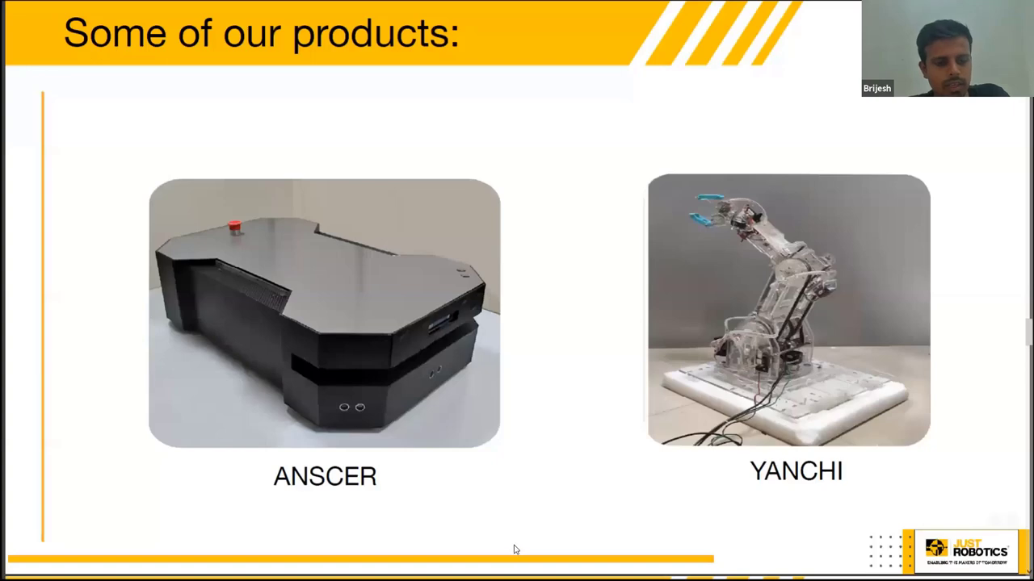
key(alt+Tab)
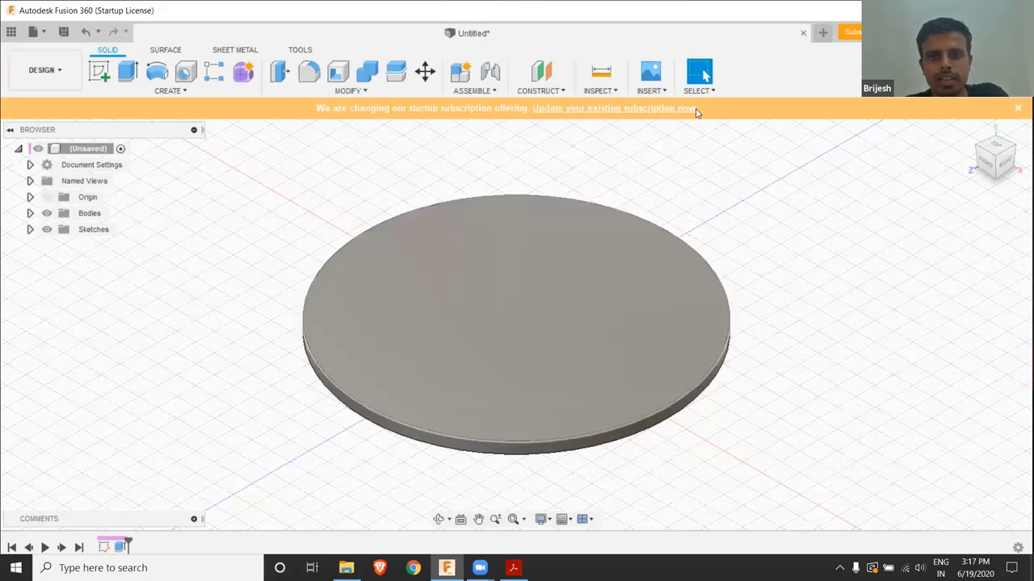
Insert the ANSCER-LOGO DXF as a sketch placed on the disc's top face
click(654, 93)
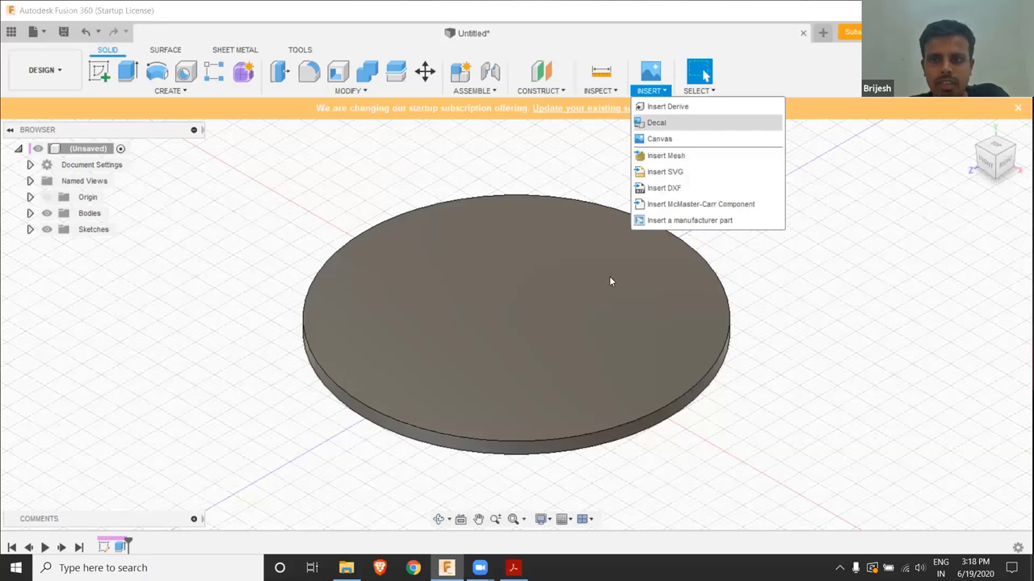
click(664, 188)
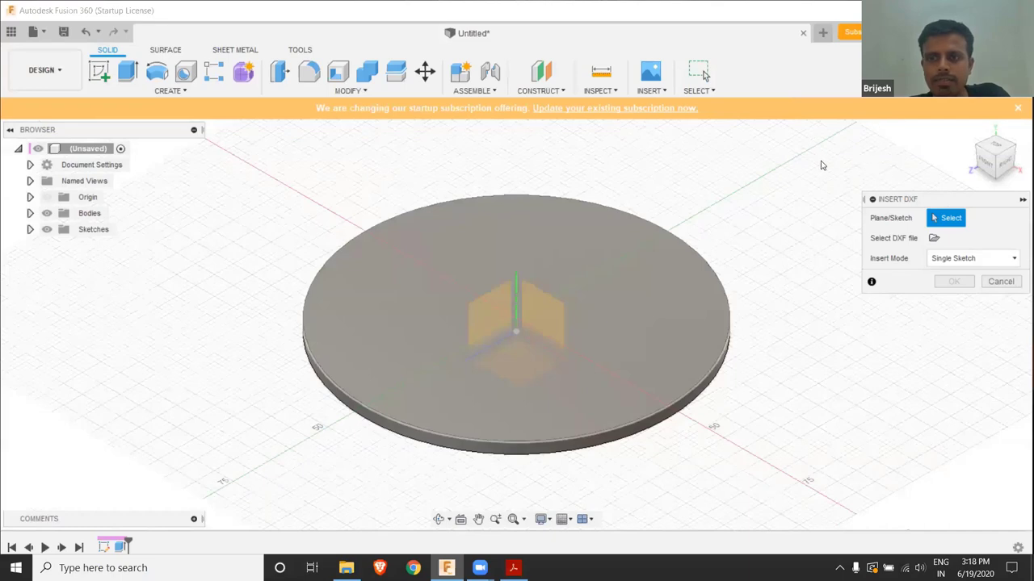
click(540, 201)
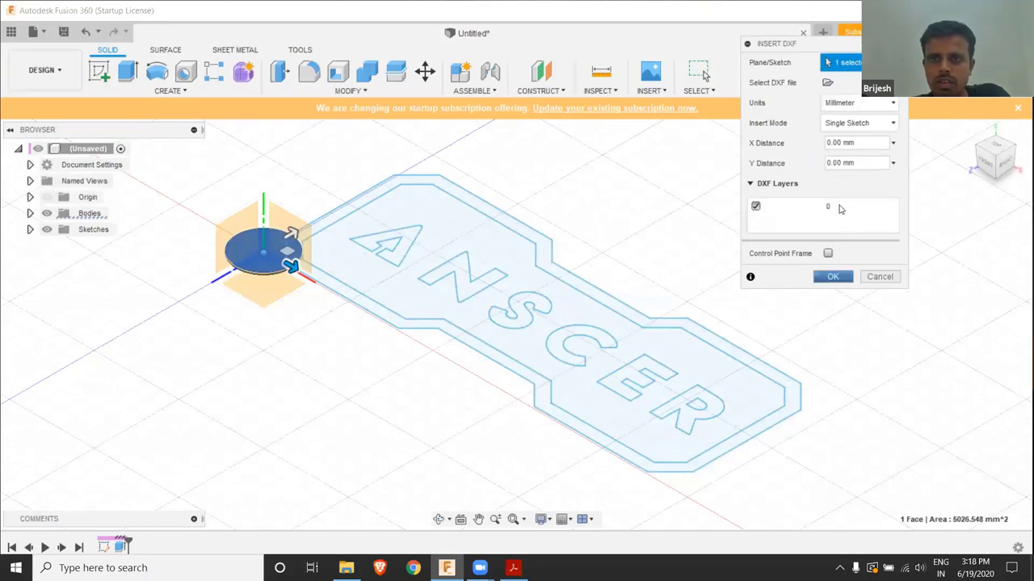
key(Return)
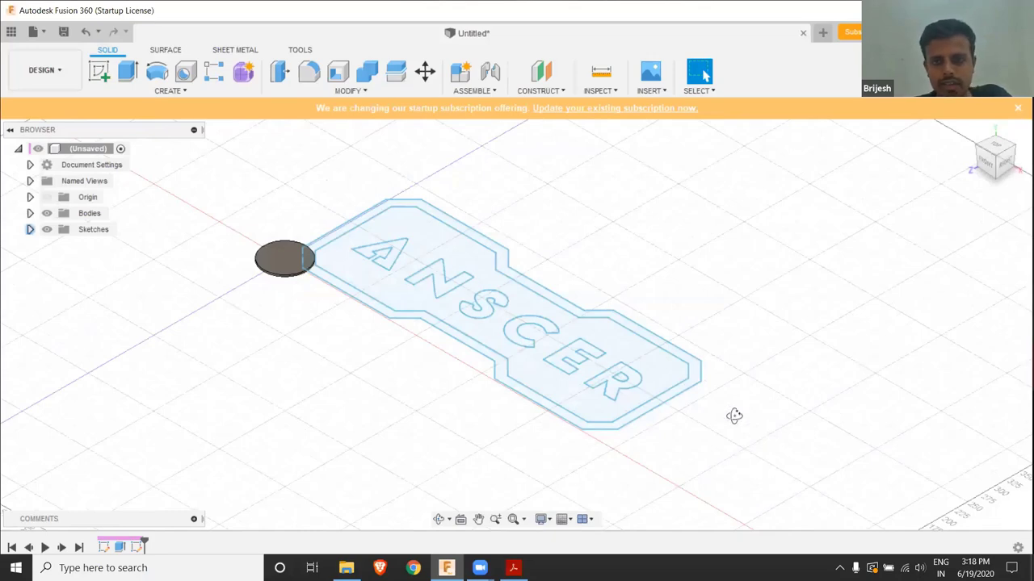
Check the logo sketch from the top and home views, then expand Sketches to show Sketch1 and ANSCER-LOGO
shift+middle_drag(573, 453, 571, 454)
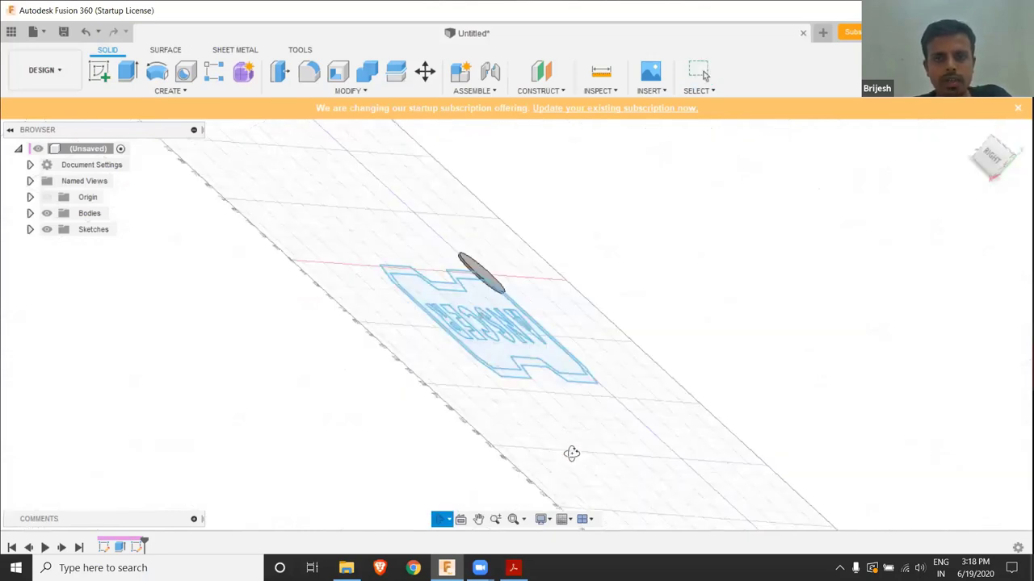
click(966, 136)
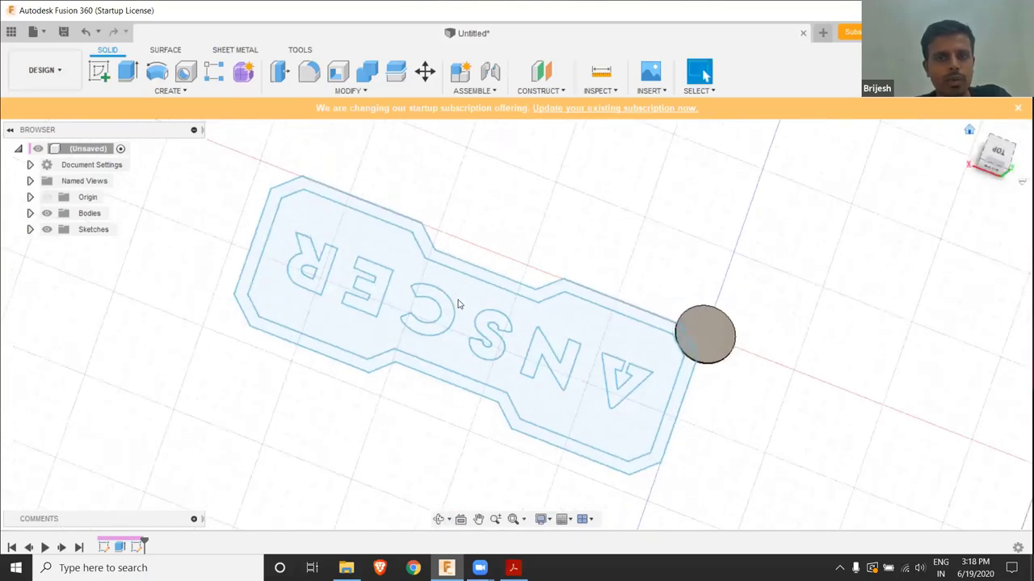
key(F6)
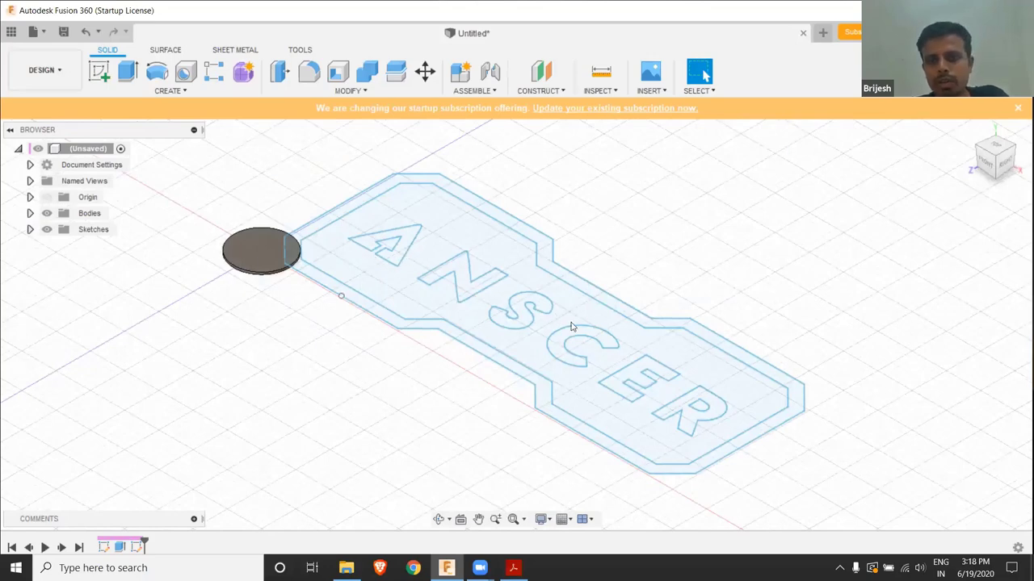
scroll(605, 376, up, 1)
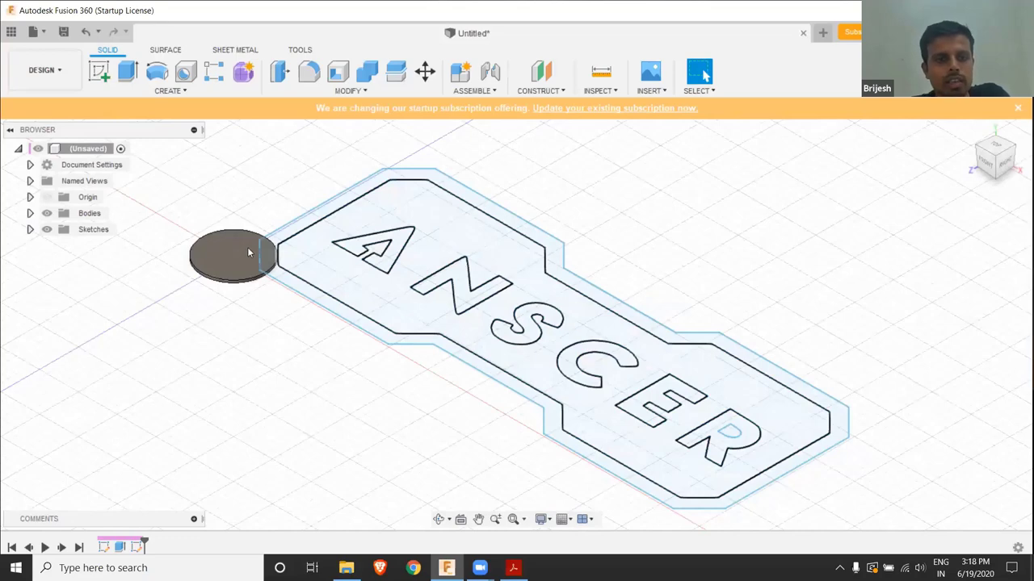
click(30, 230)
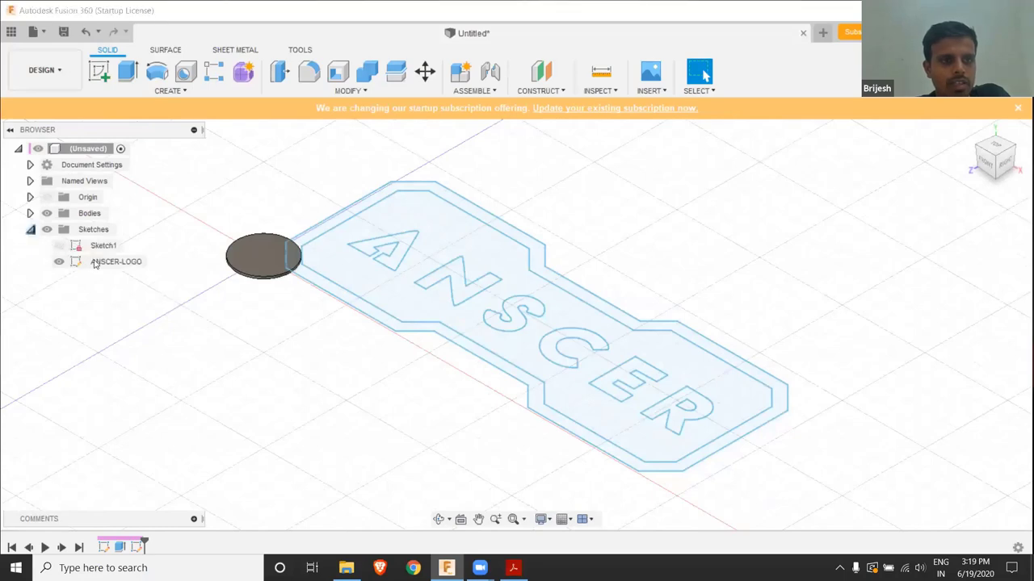
Create a selection set from the ANSCER-LOGO sketch and open that sketch for editing
click(81, 264)
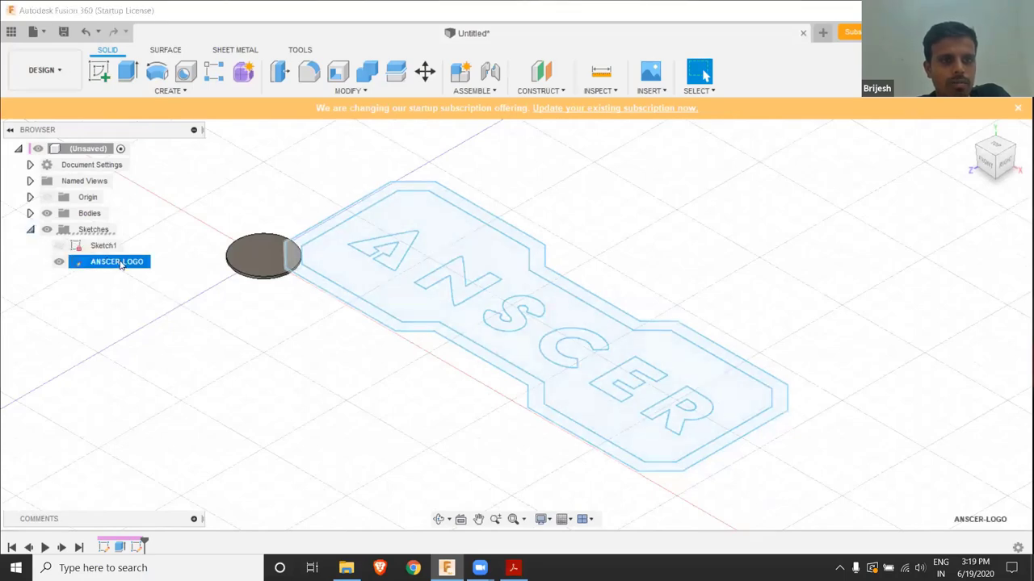
right_click(119, 265)
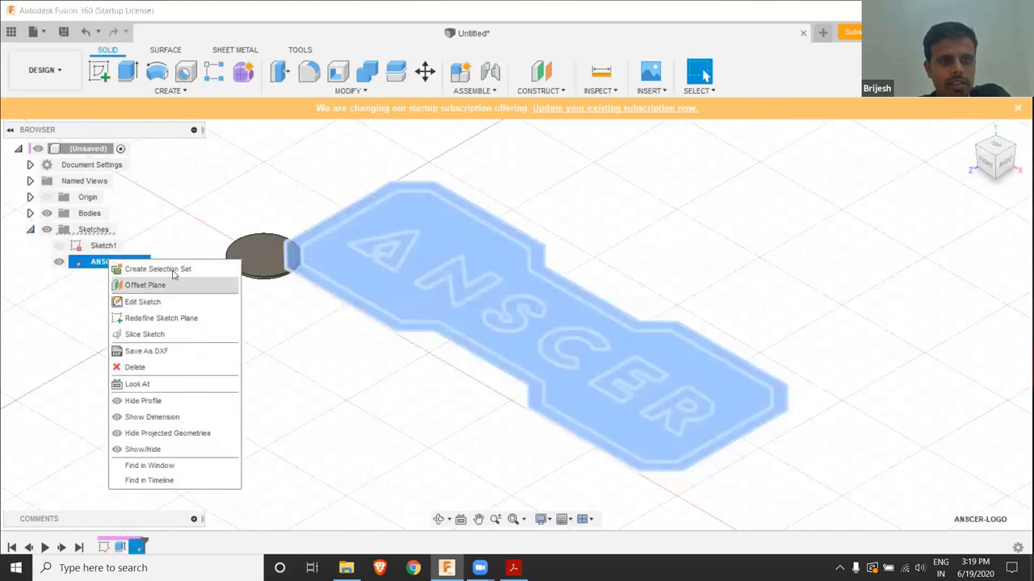
click(162, 270)
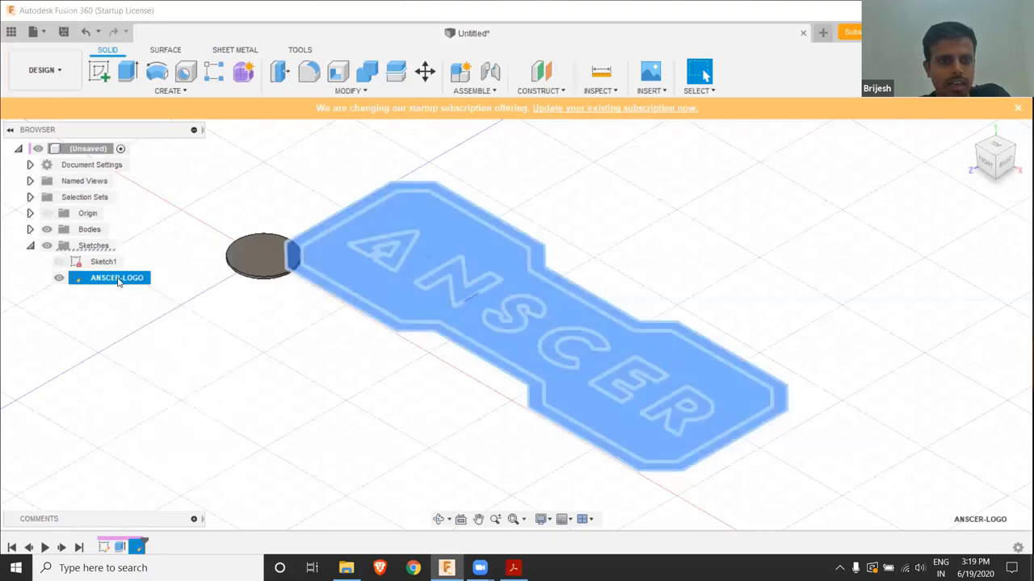
right_click(119, 281)
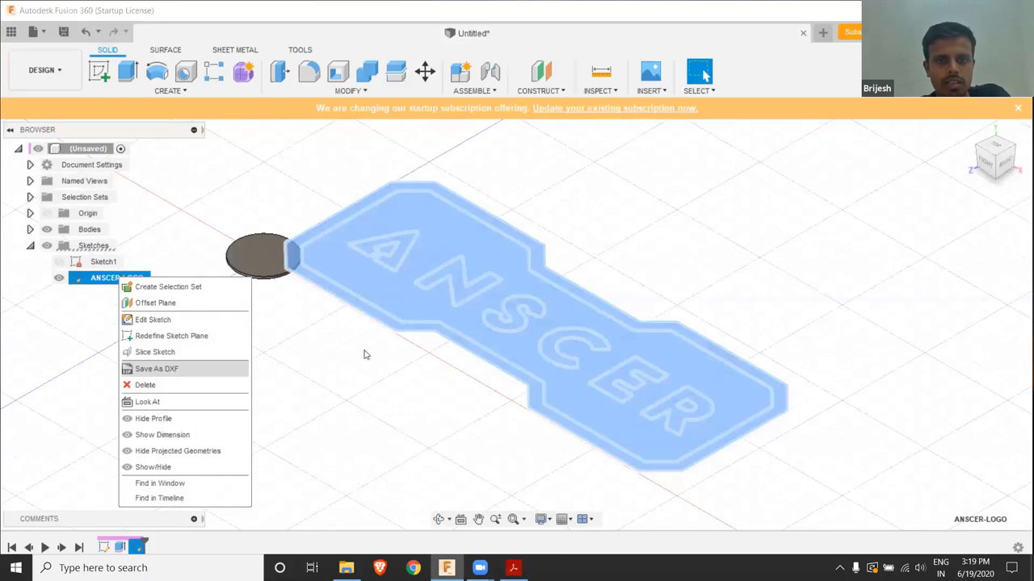
click(153, 320)
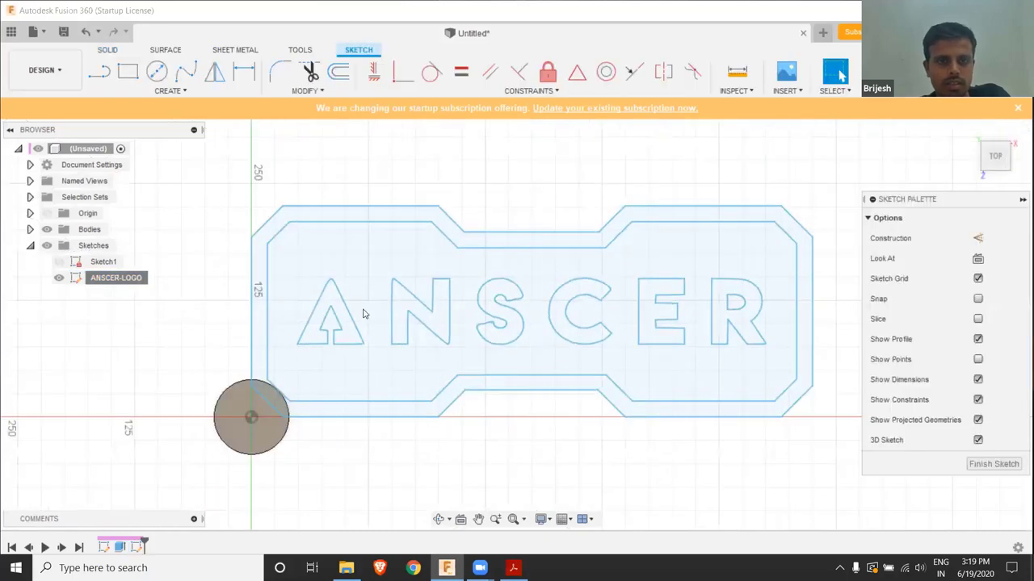
Box-select all of the ANSCER logo geometry and start the Modify > Offset command
drag(221, 172, 743, 430)
drag(842, 454, 828, 451)
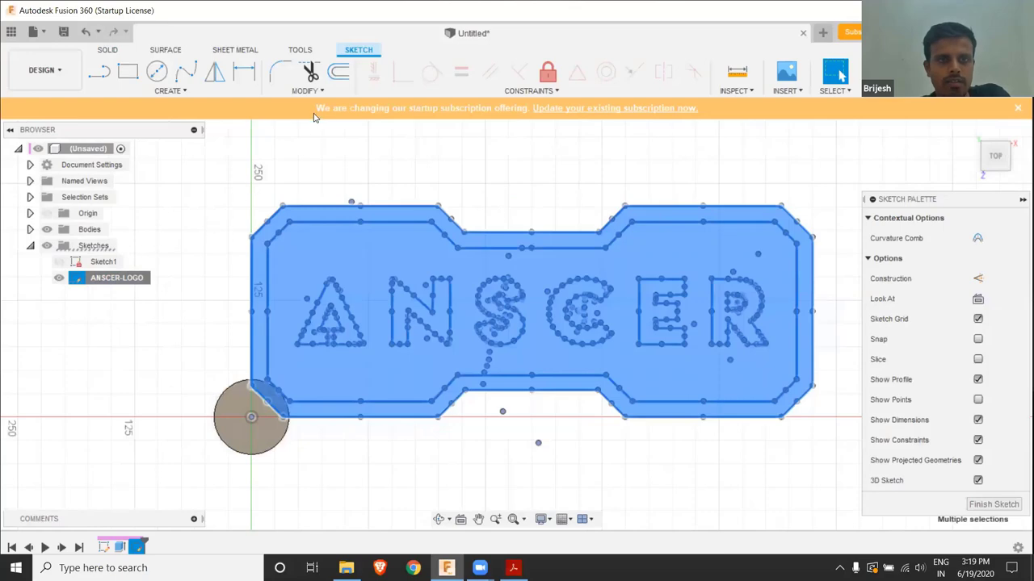
click(307, 91)
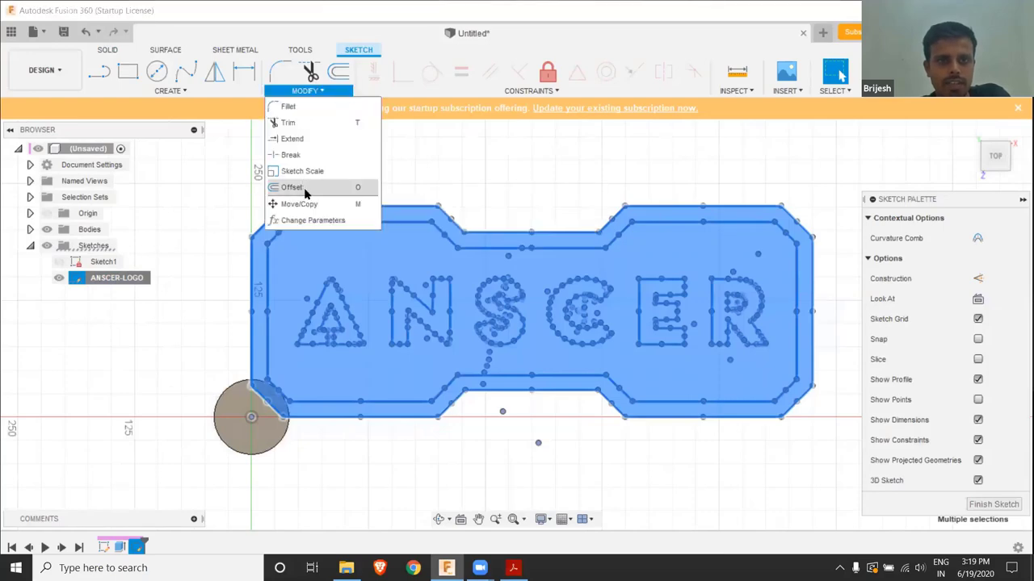
click(305, 190)
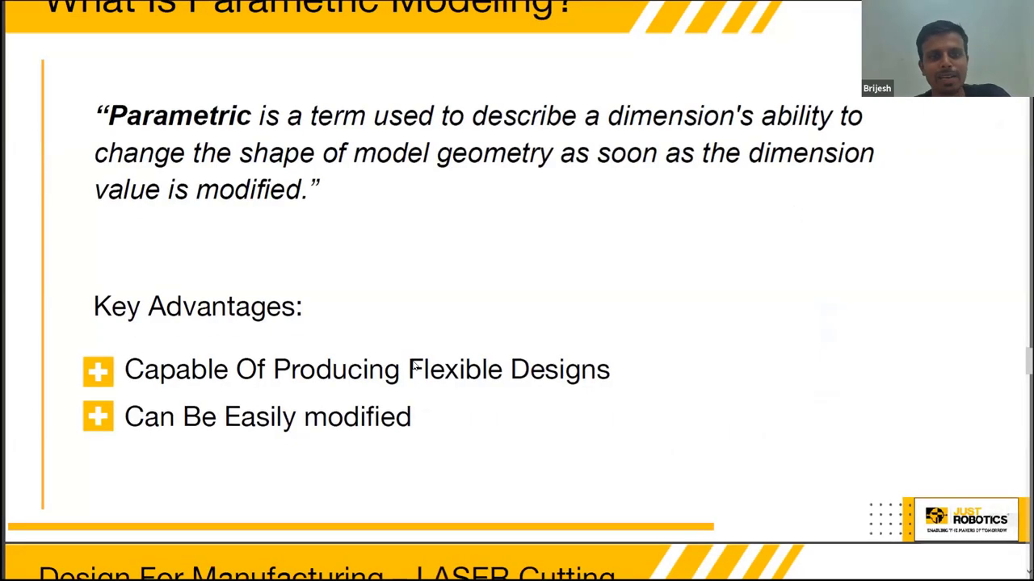
scroll(412, 366, up, 2)
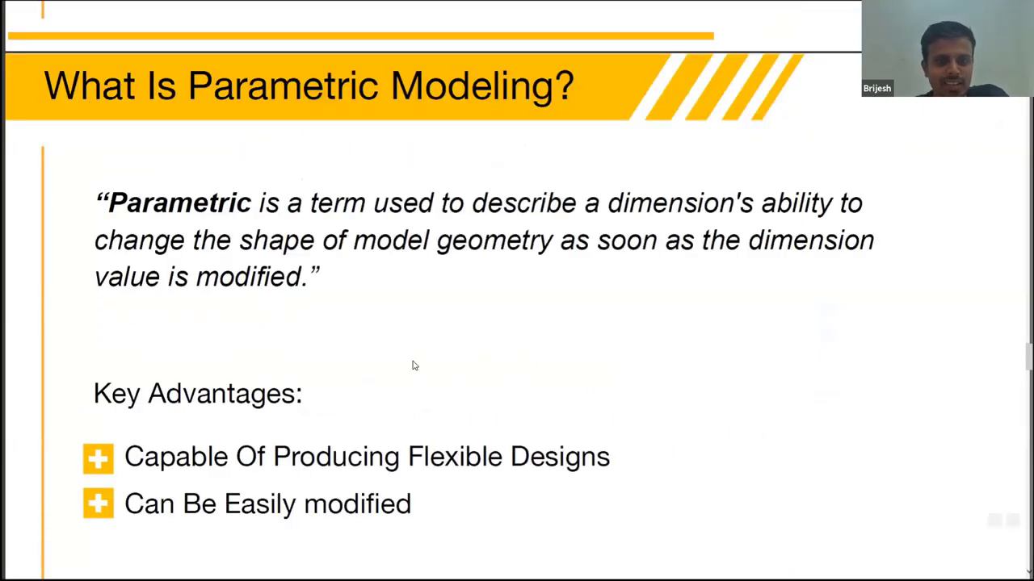
key(alt+Tab)
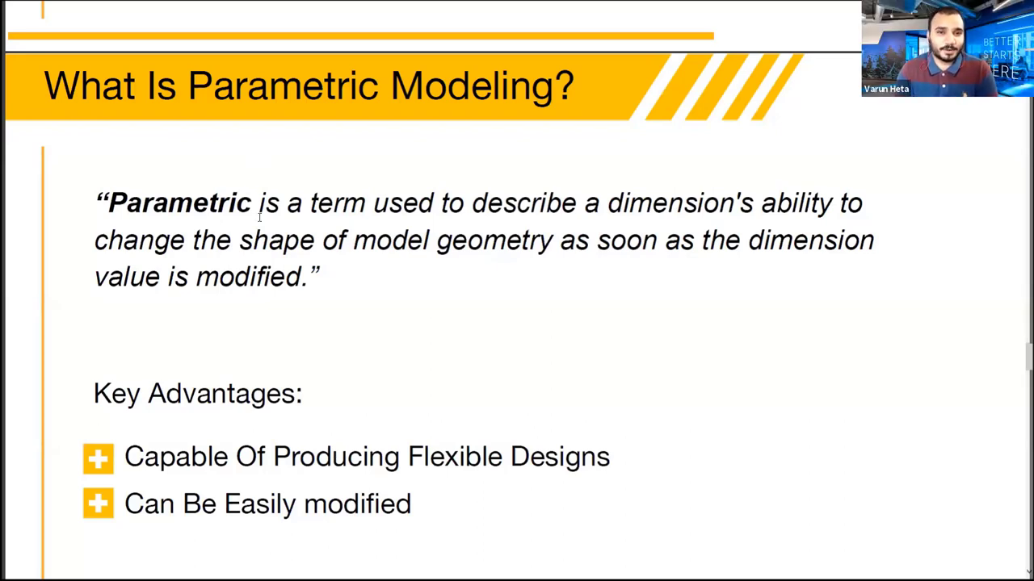
Switch from the slides back to Fusion 360 with the ANSCER-LOGO sketch open
key(alt+Tab)
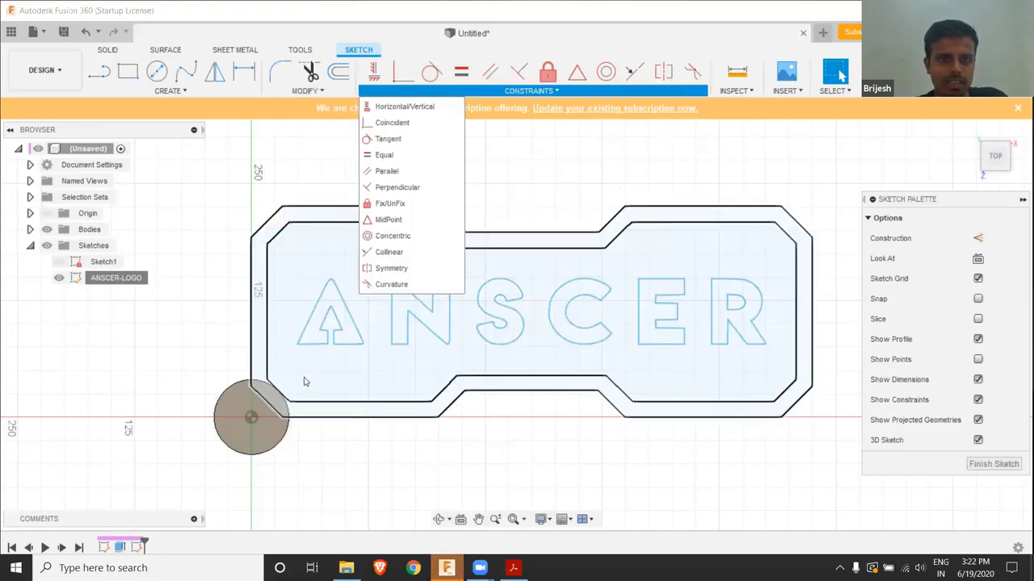
Select the whole logo for Sketch Scale, dropping one unwanted item from the selection
drag(230, 155, 860, 455)
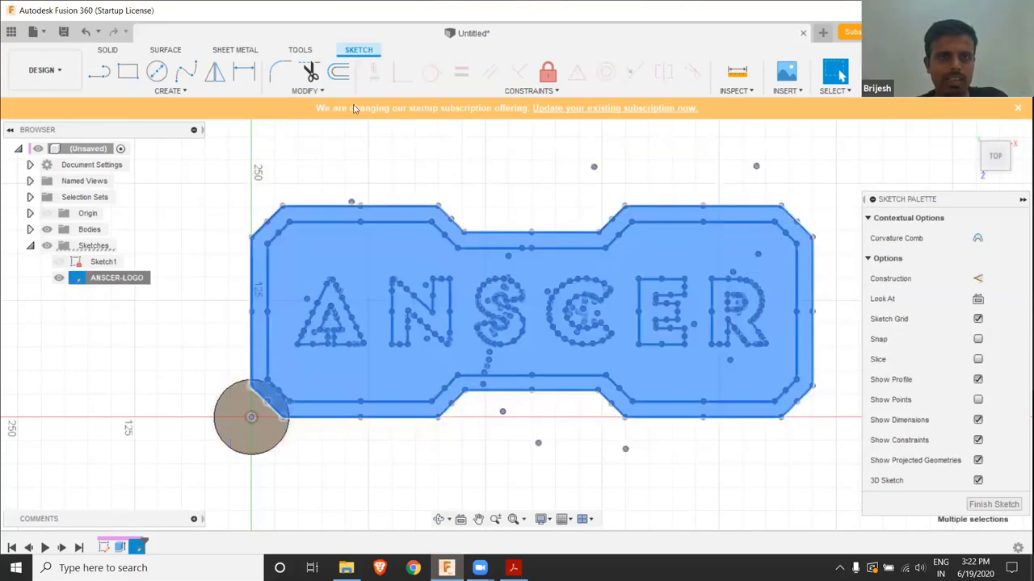
click(305, 91)
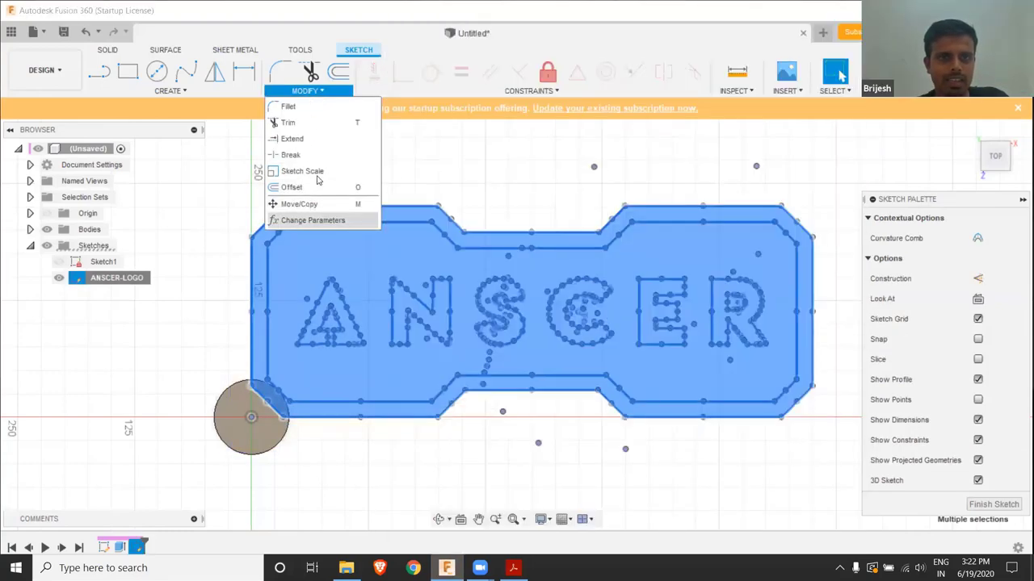
click(298, 172)
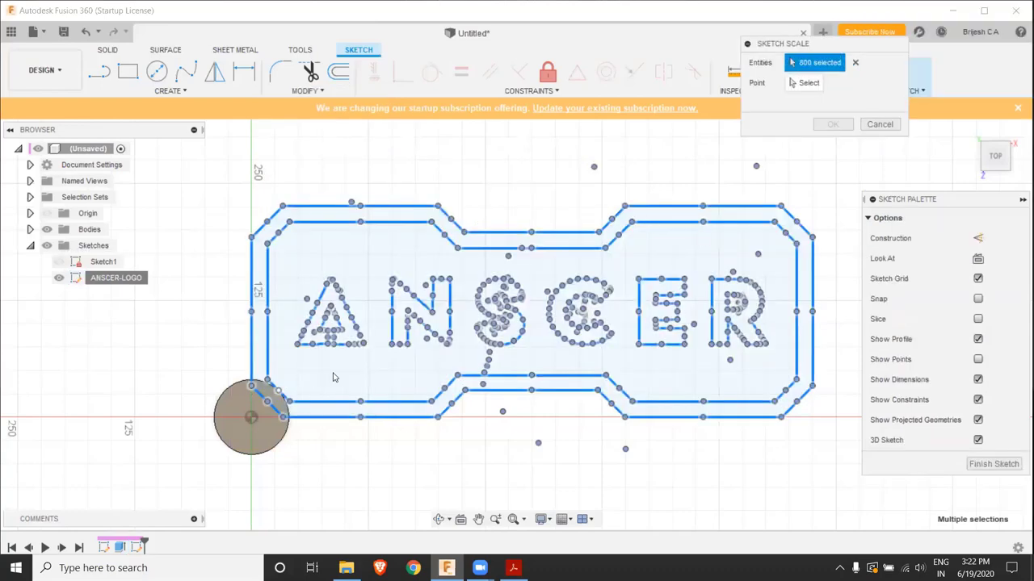
click(805, 84)
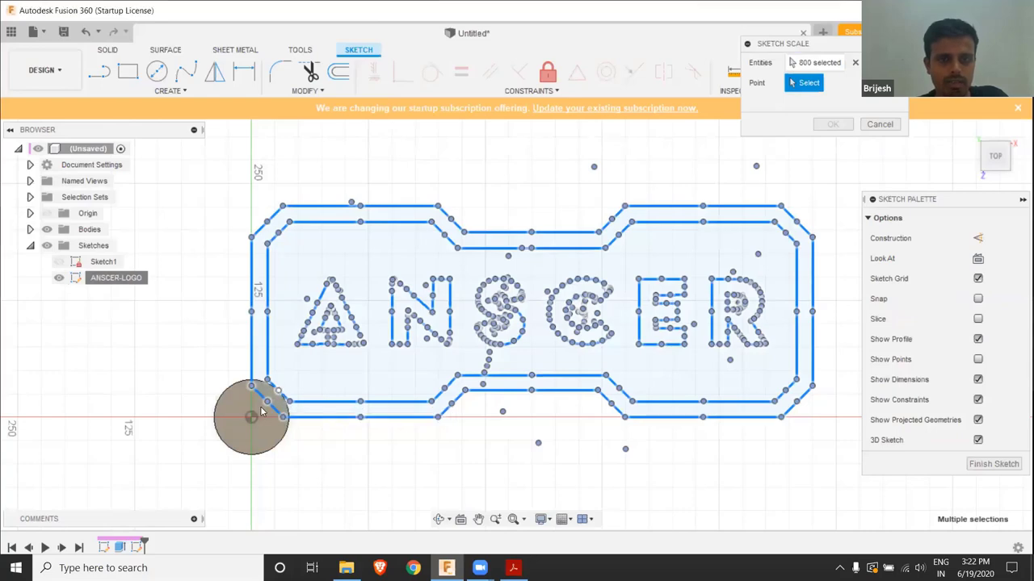
scroll(599, 230, up, 1)
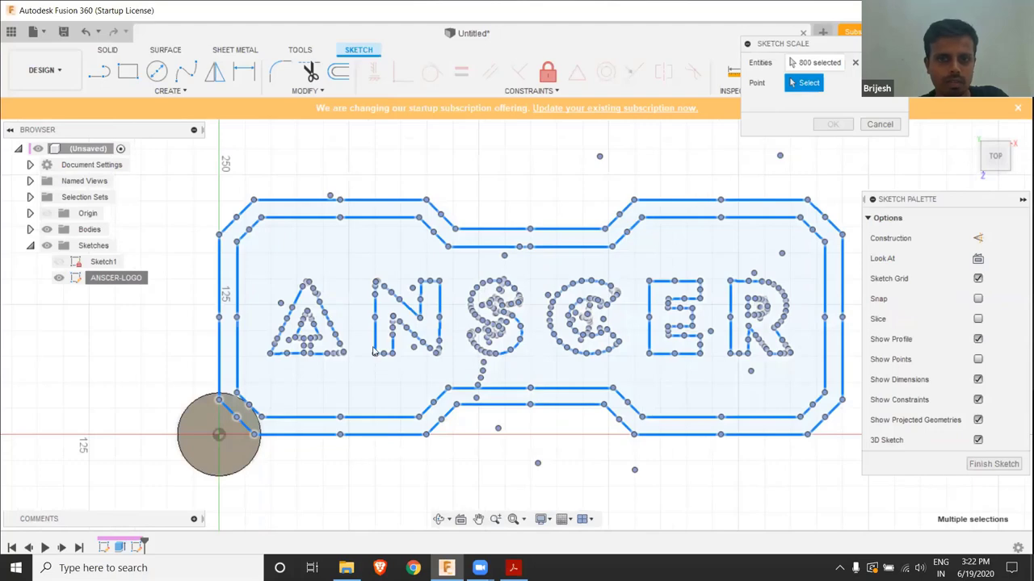
scroll(323, 370, down, 1)
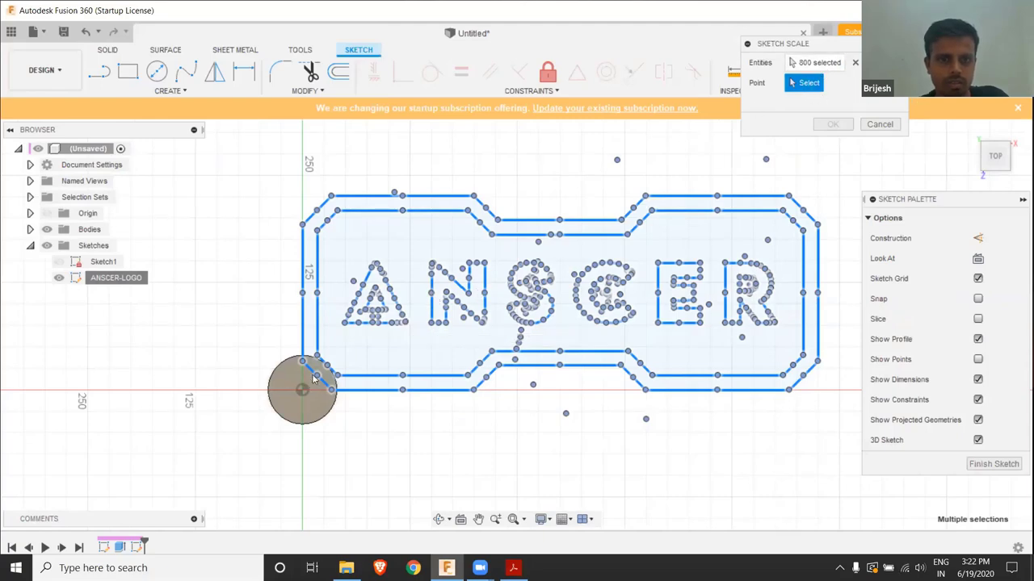
click(816, 62)
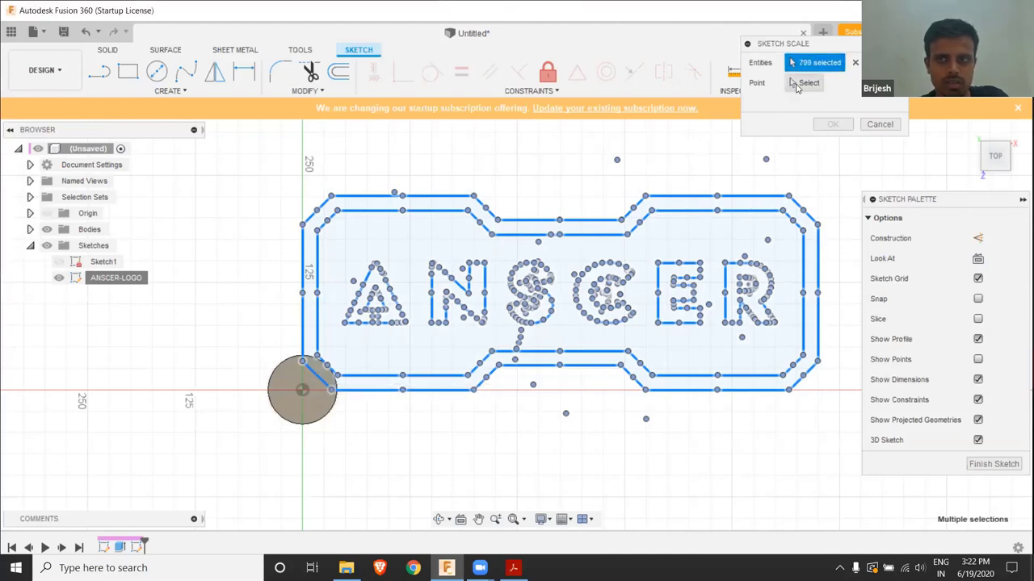
click(804, 82)
Scale the logo by a factor of 0.25 about a base point on the coaster circle
click(315, 391)
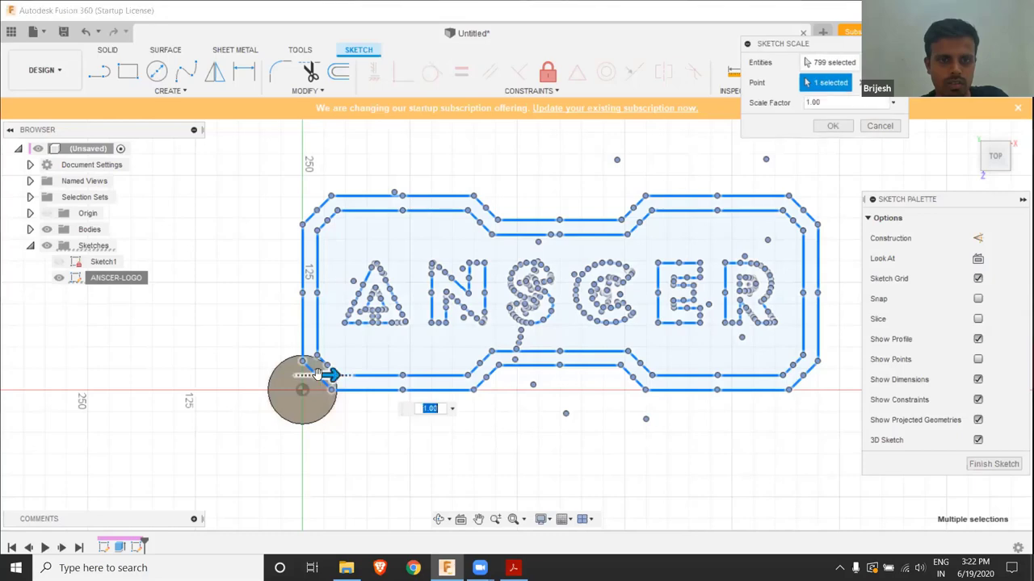
drag(330, 377, 319, 378)
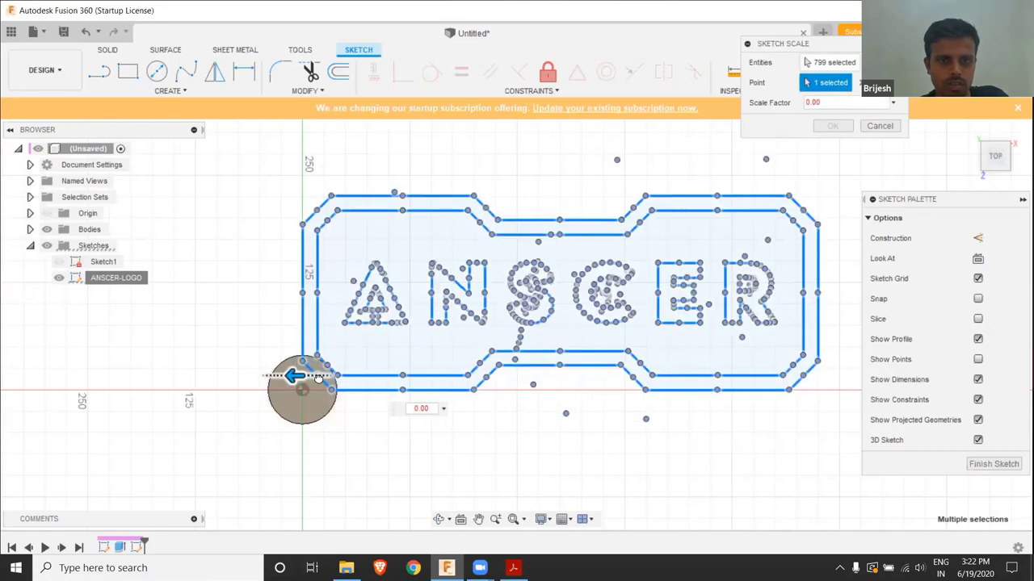
click(421, 408)
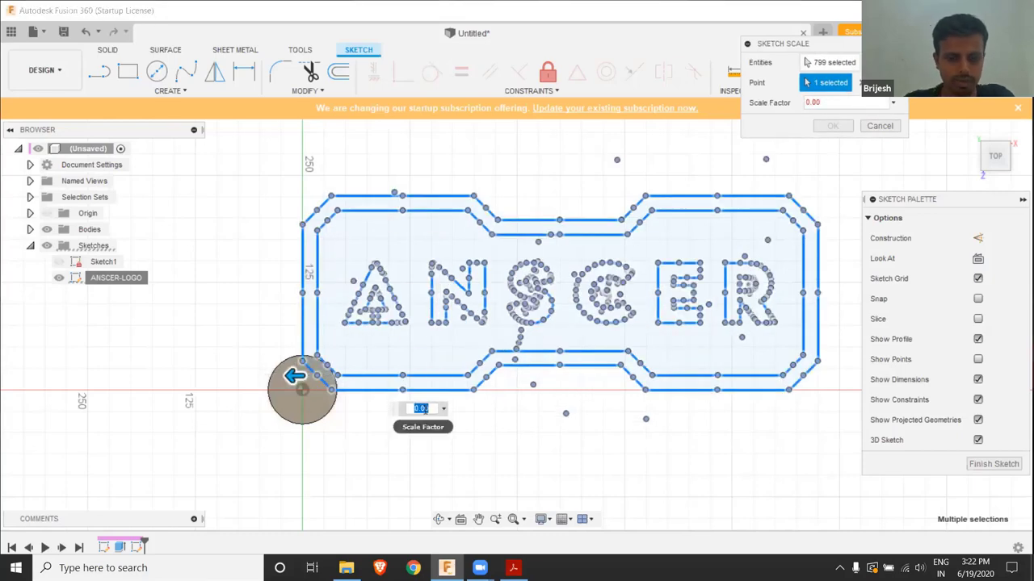
text(25)
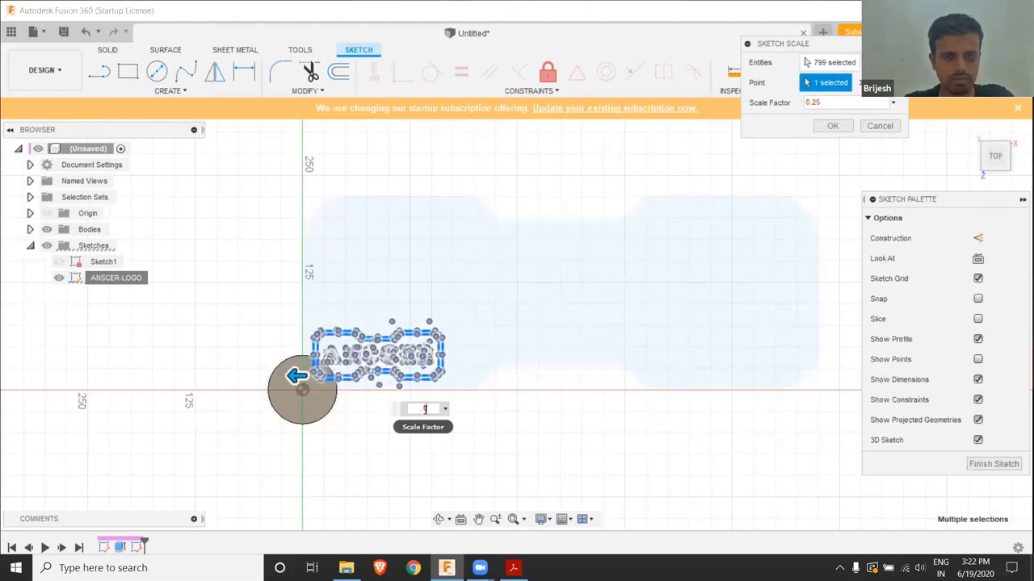
key(Return)
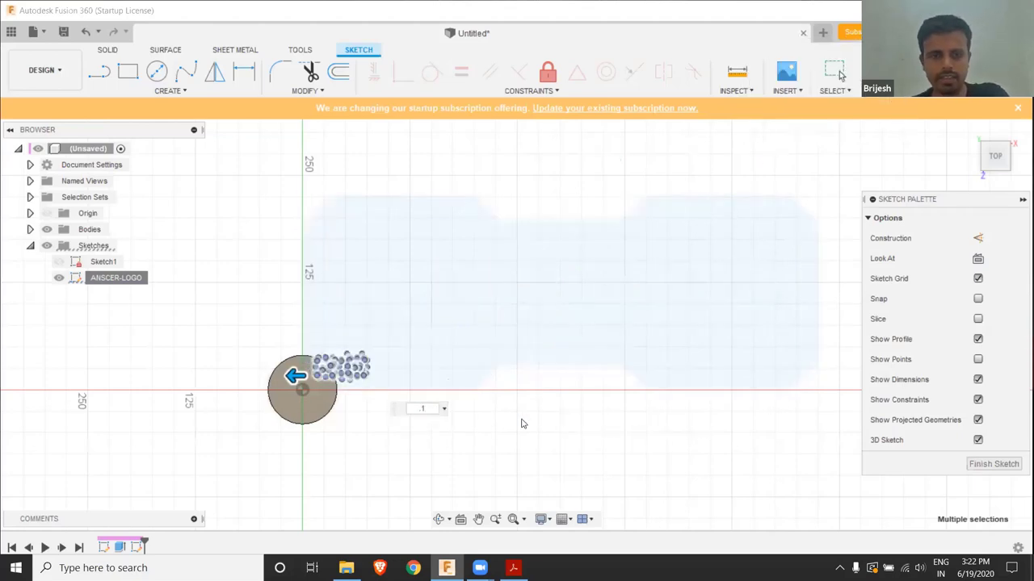
scroll(343, 373, down, 1)
scroll(343, 373, down, 1)
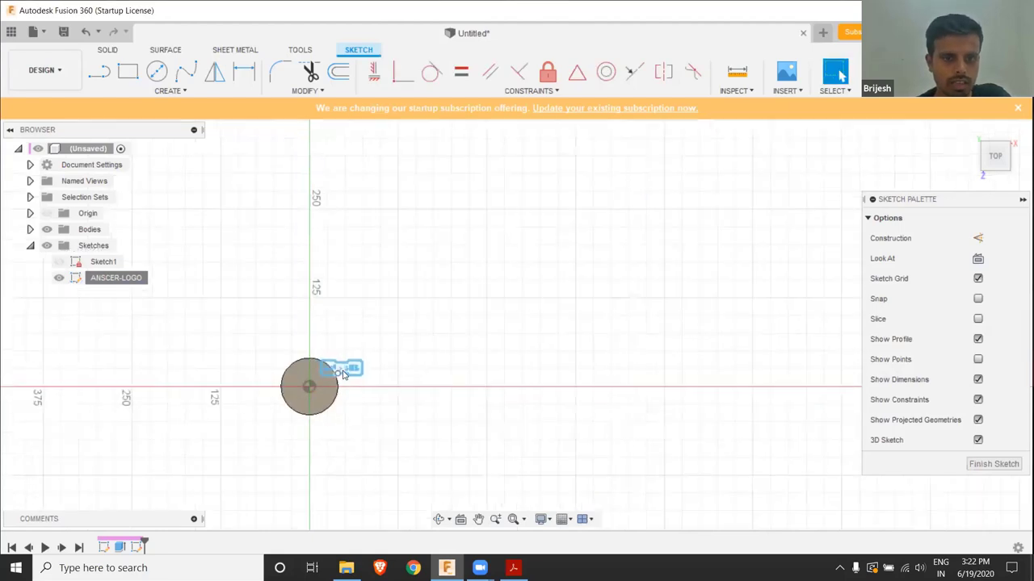
scroll(344, 373, up, 1)
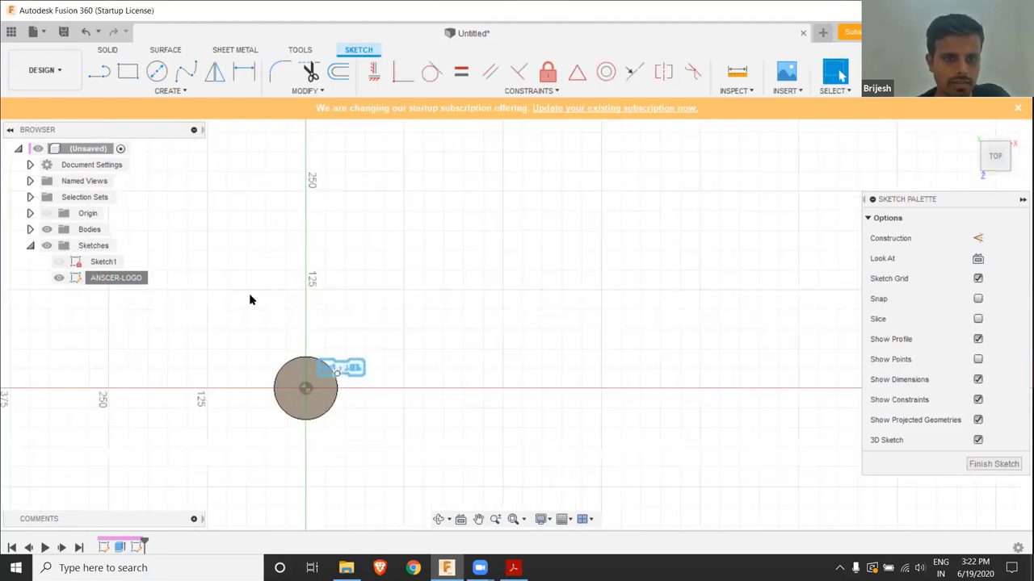
scroll(343, 373, up, 1)
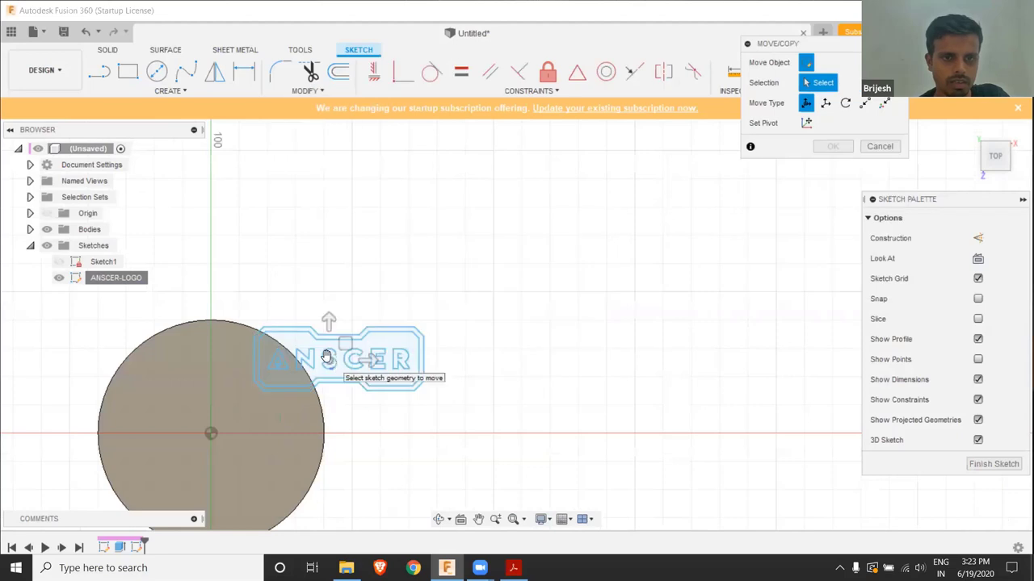
Move the scaled ANSCER logo so it sits centred fully inside the disc outline
click(305, 380)
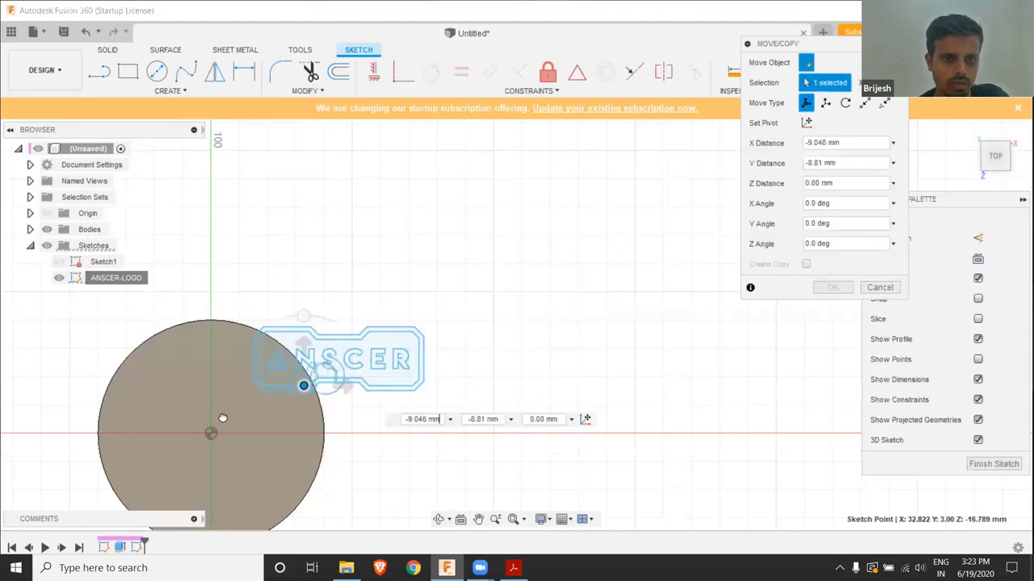
drag(223, 419, 225, 420)
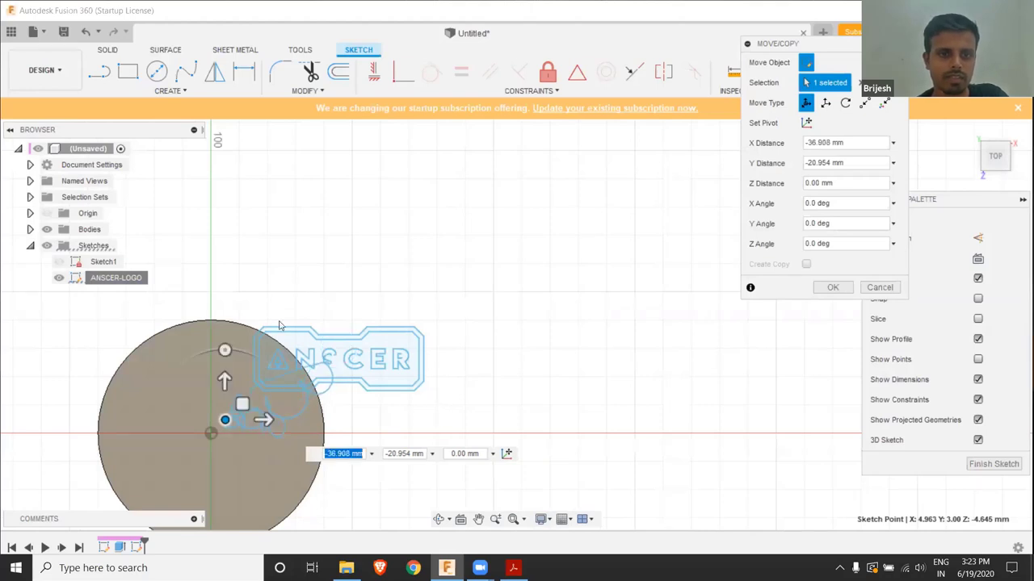
key(Return)
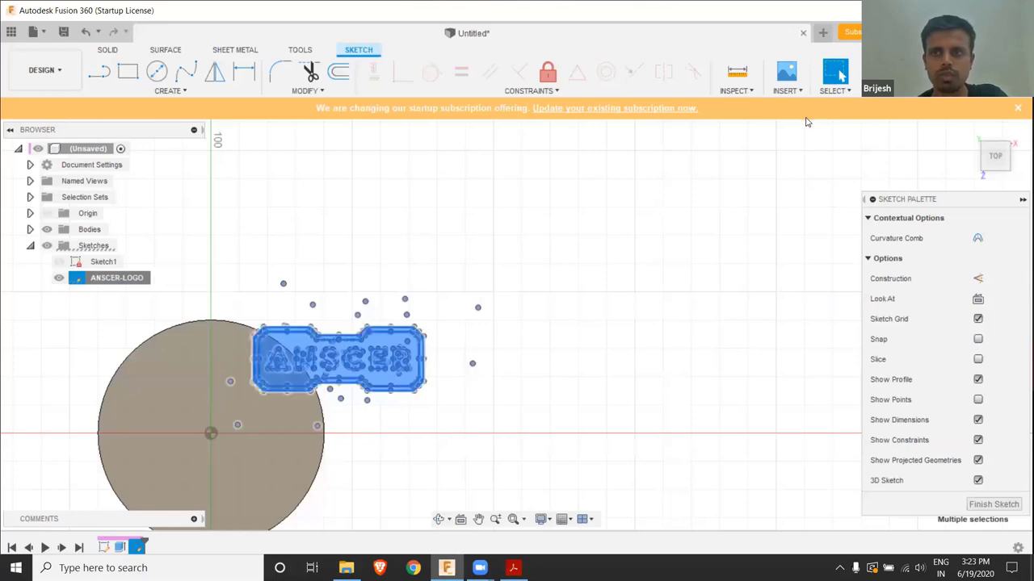
key(m)
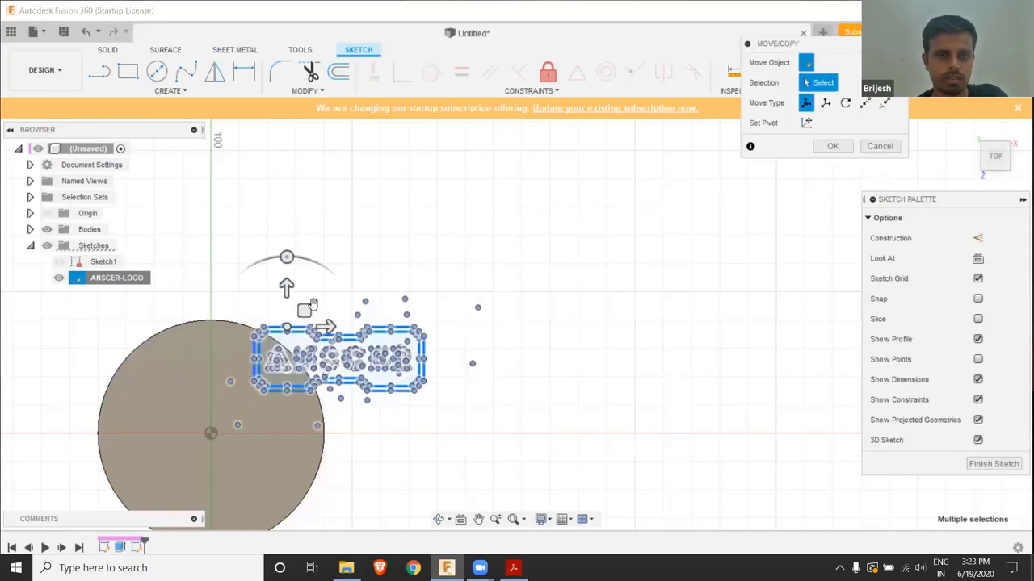
mouse_move(299, 313)
mouse_down()
mouse_move(233, 385)
mouse_move(179, 388)
mouse_up()
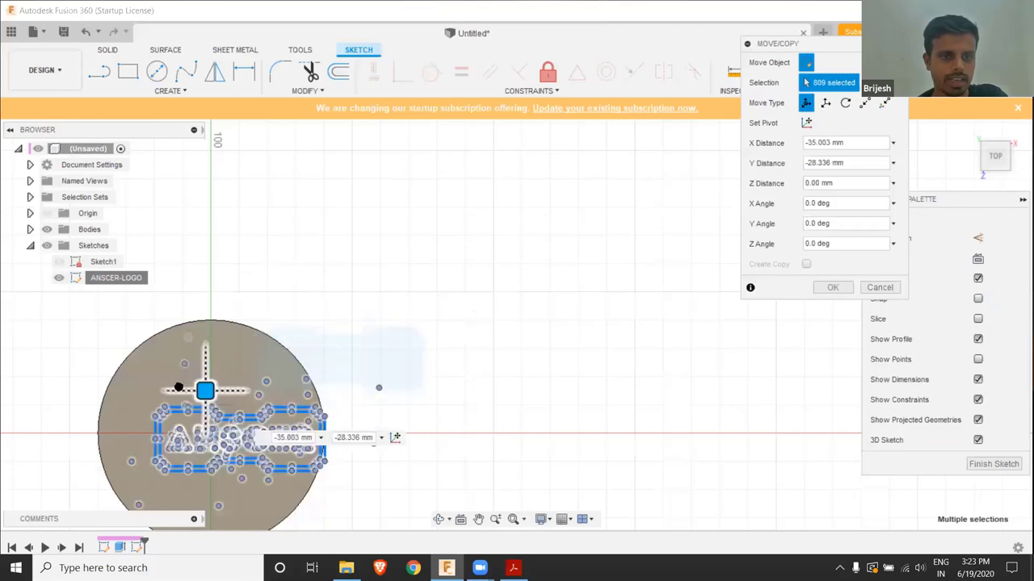
drag(179, 388, 180, 386)
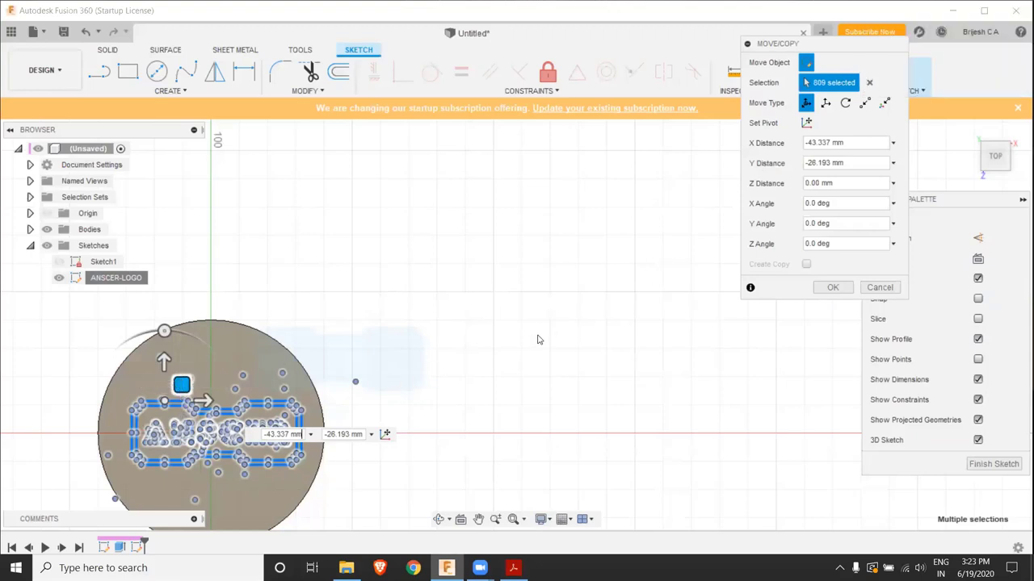
scroll(440, 433, down, 1)
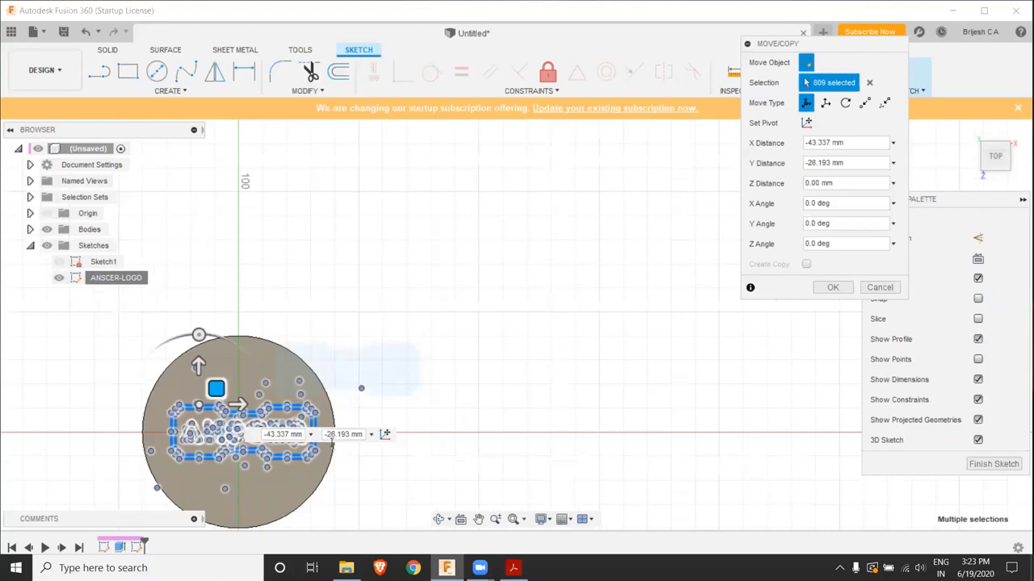
scroll(406, 289, down, 1)
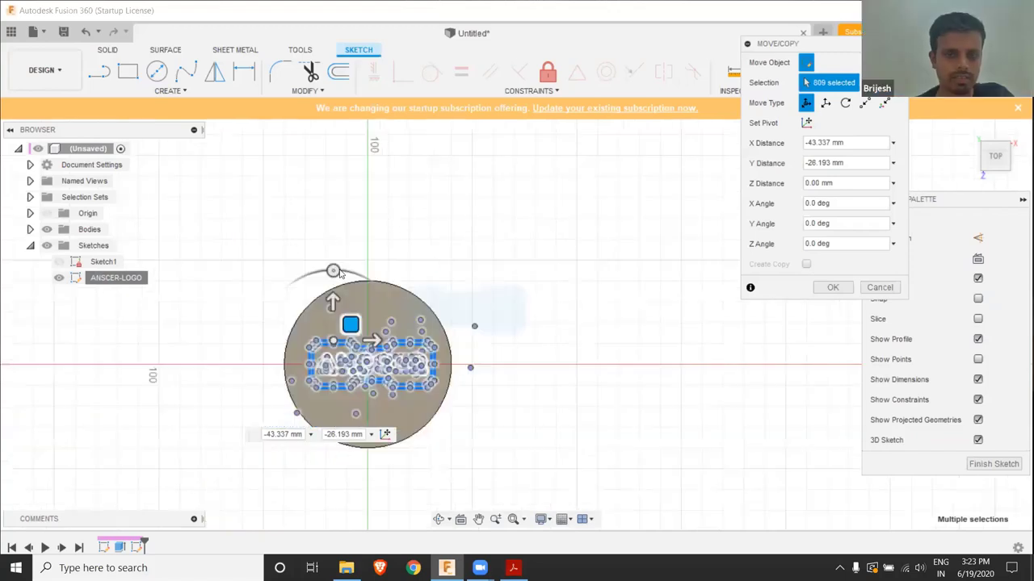
scroll(667, 344, up, 4)
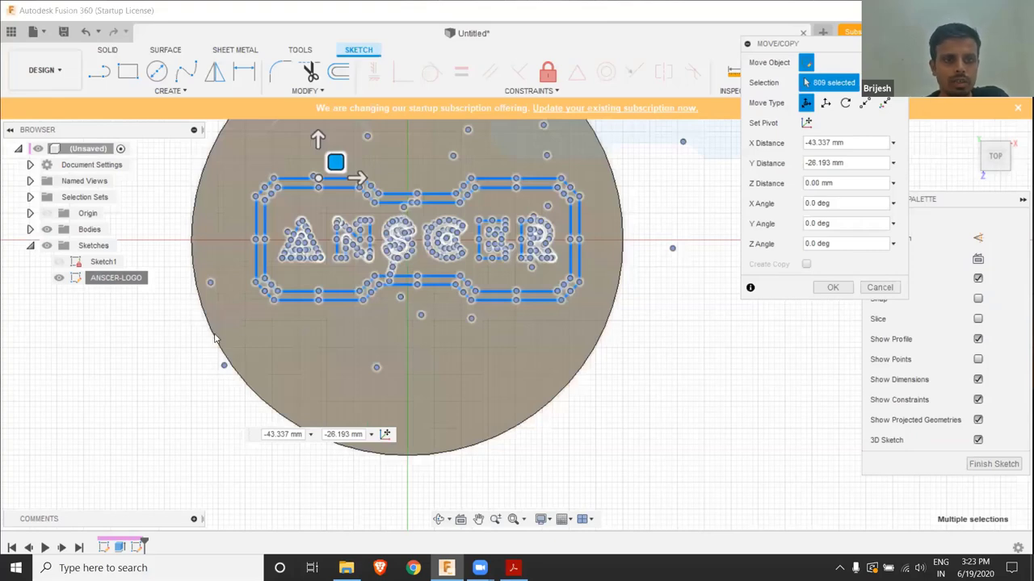
scroll(146, 317, down, 1)
key(Escape)
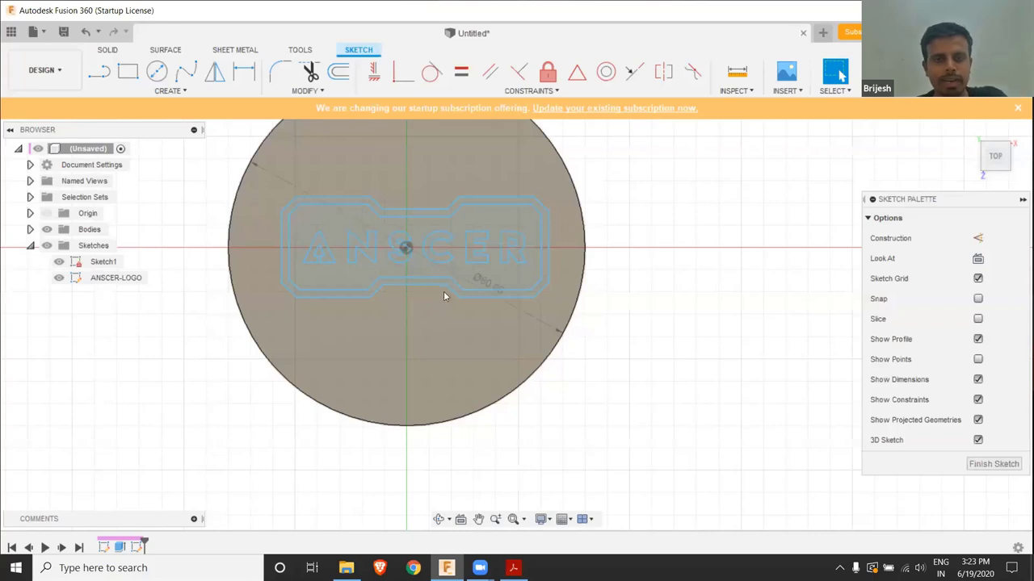
Return to the home view, toggle the ANSCER-LOGO sketch visibility, and finish the sketch into Extrude
click(974, 134)
mouse_move(995, 155)
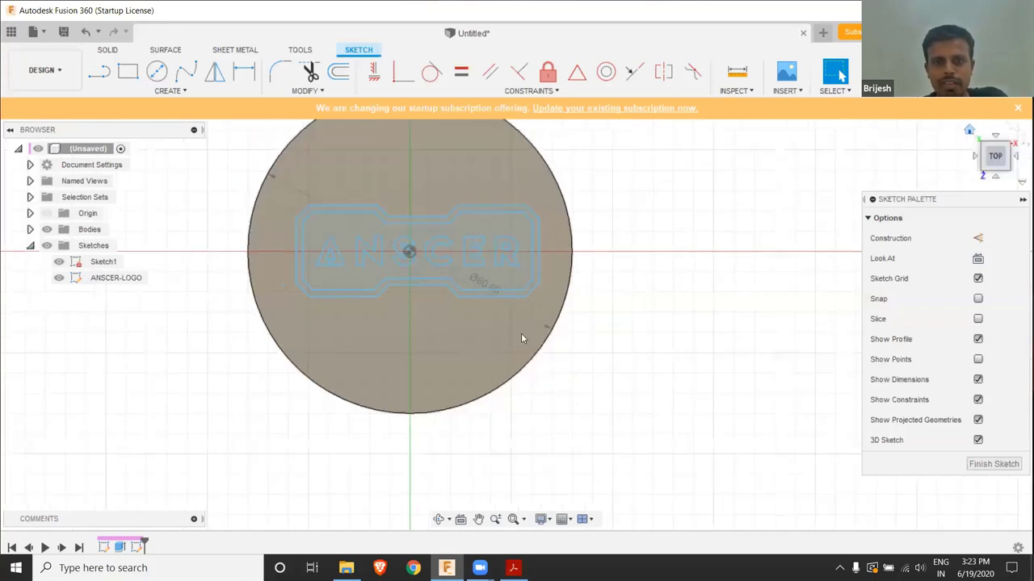
key(F6)
click(58, 277)
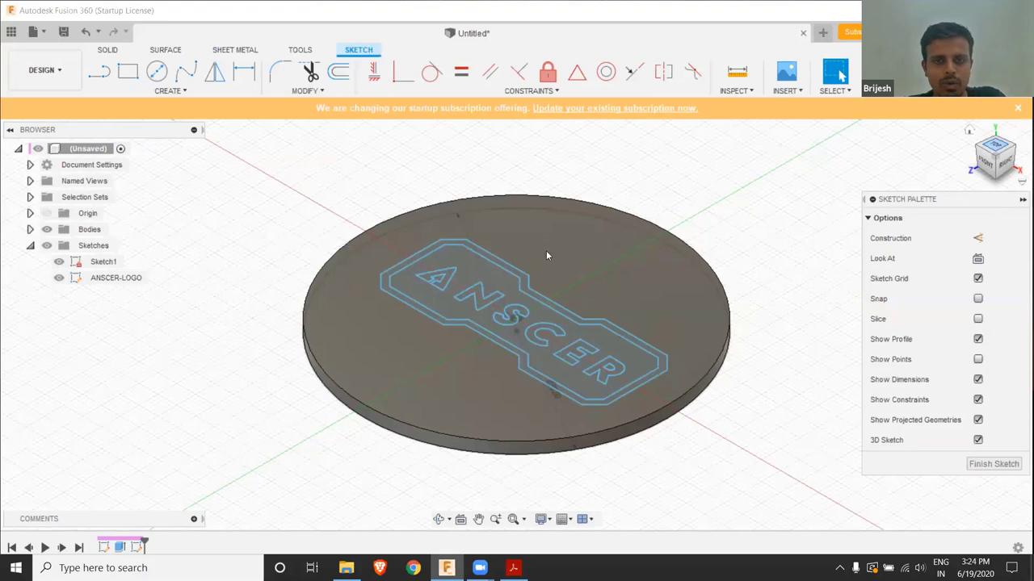
key(e)
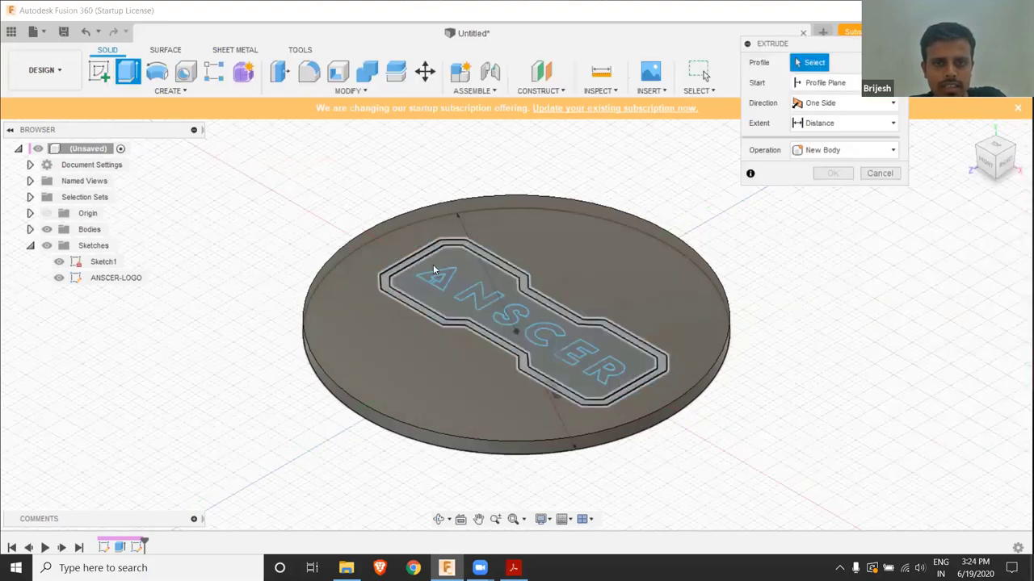
Extrude the logo border and the ANSCER letter profiles 1 mm upward, joined to the disc
click(446, 278)
click(452, 282)
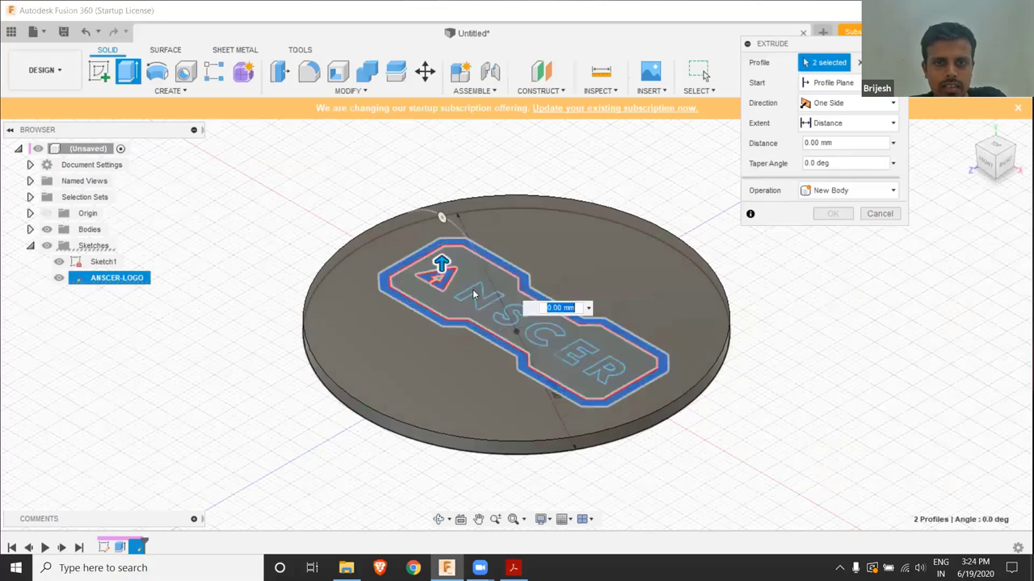
click(482, 294)
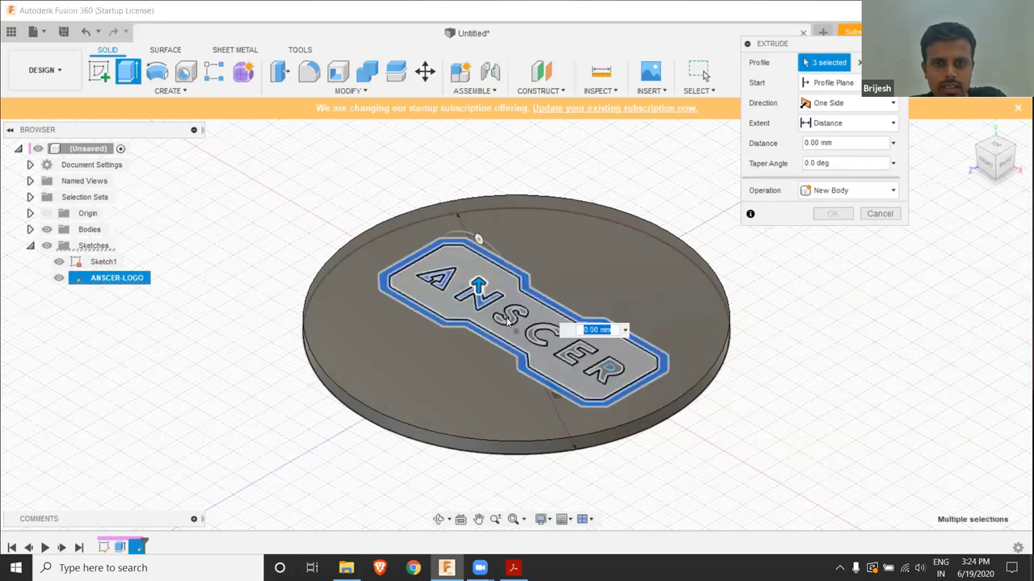
click(531, 324)
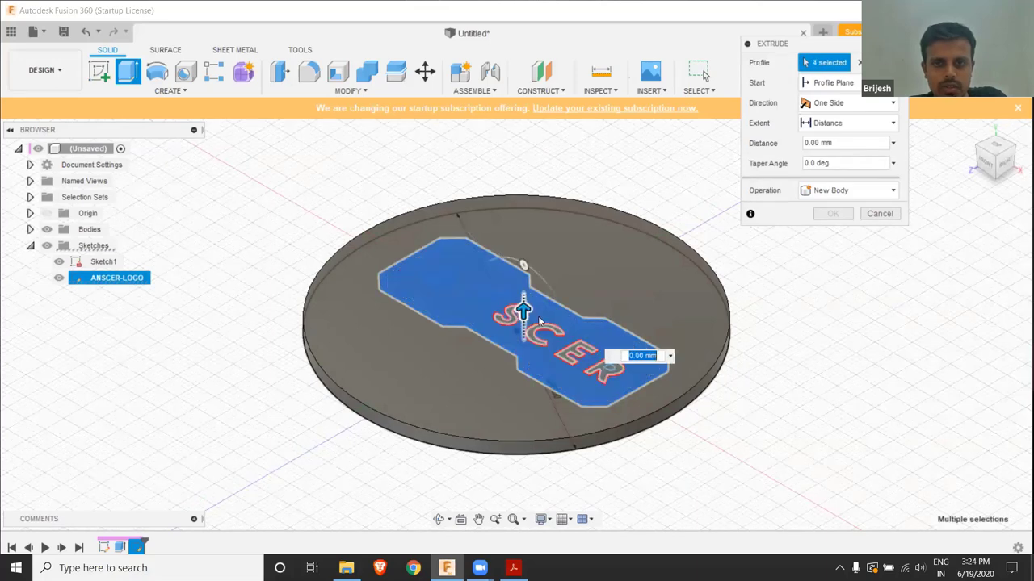
click(508, 319)
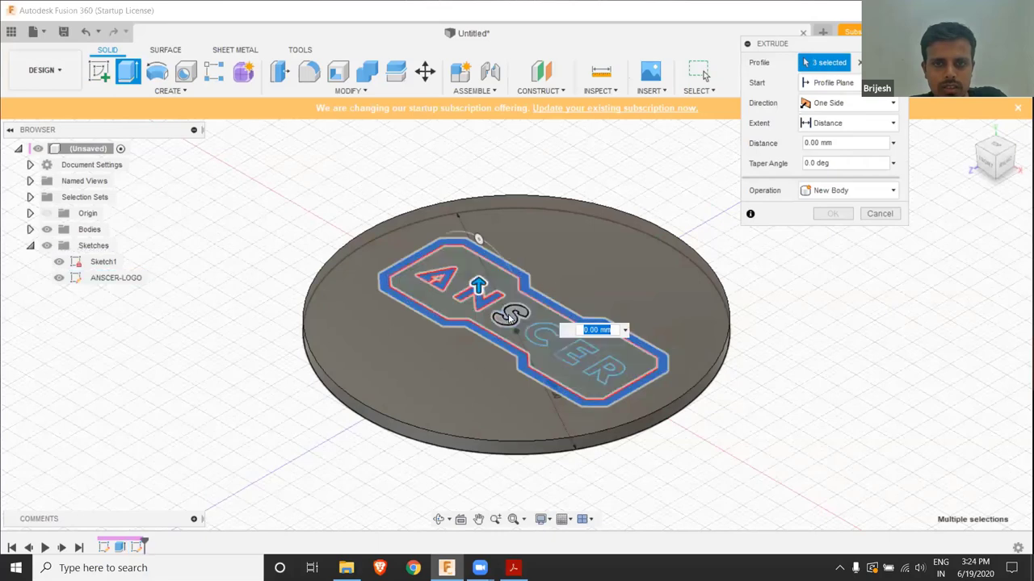
click(530, 337)
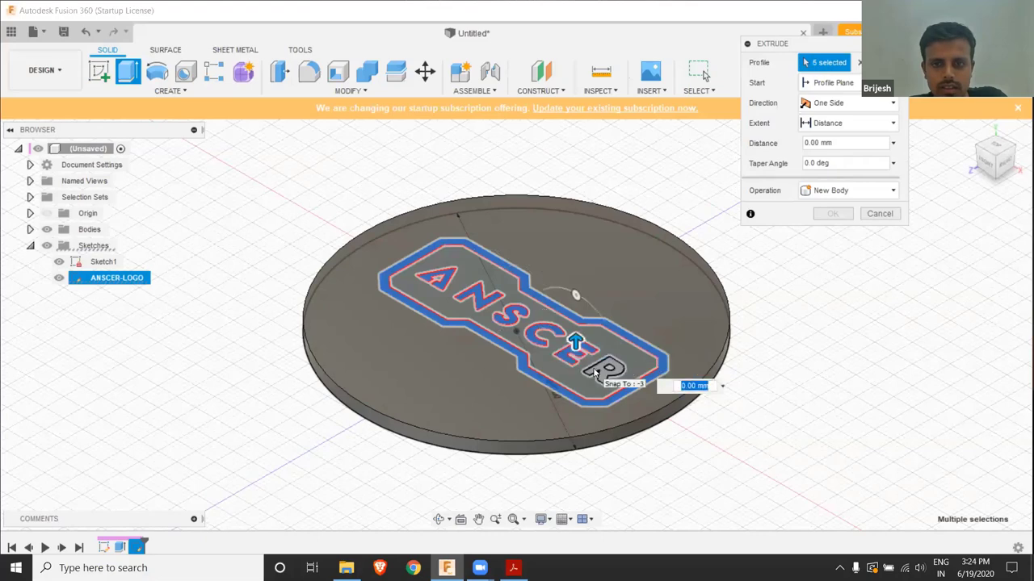
click(597, 373)
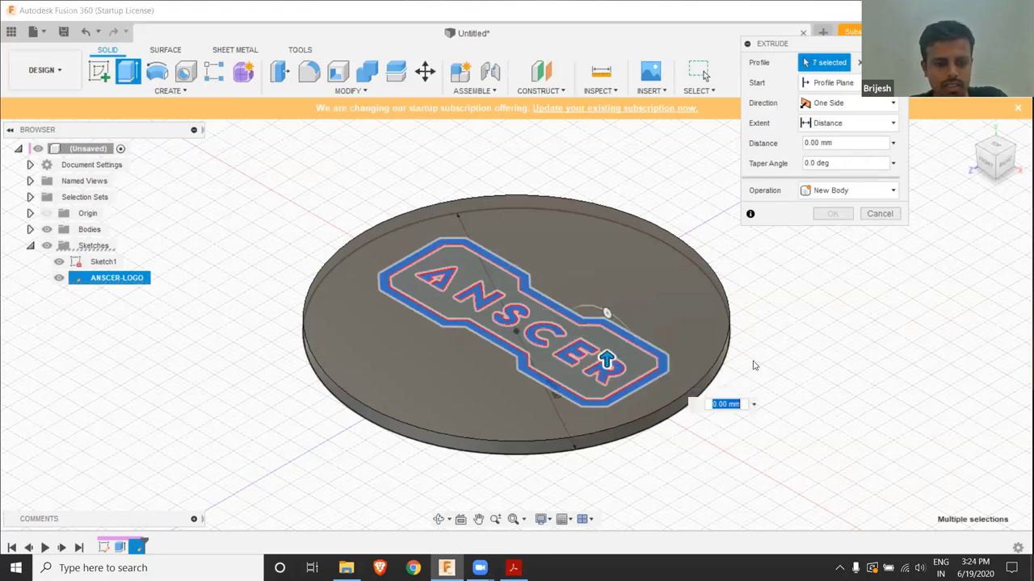
text(1)
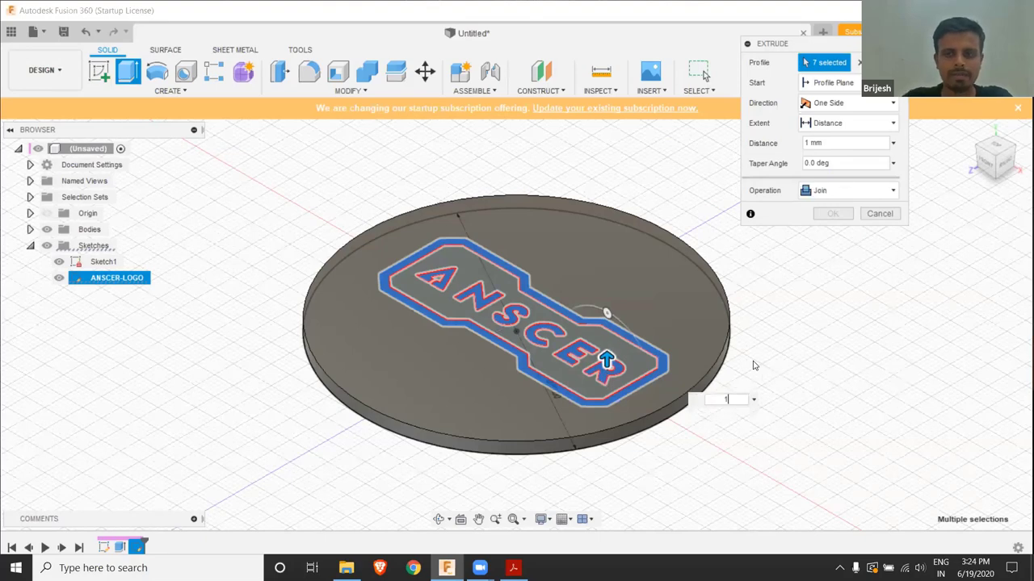
key(Return)
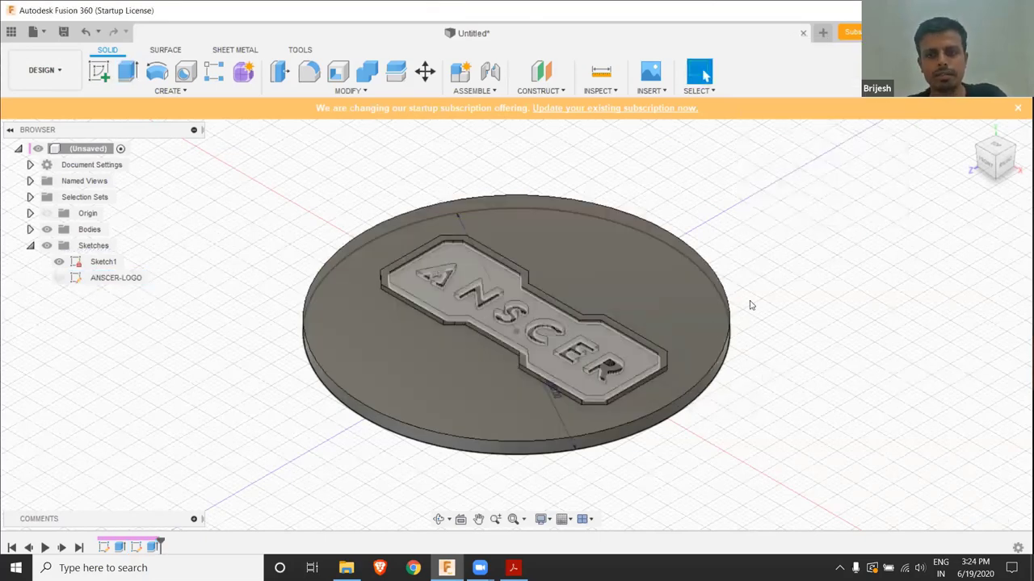
Orbit and zoom to inspect the raised logo, then bring up the workspace list for Drawing From Design
mouse_move(752, 248)
shift+middle_down()
mouse_move(795, 207)
mouse_move(784, 186)
mouse_move(788, 246)
mouse_move(783, 200)
shift+middle_up()
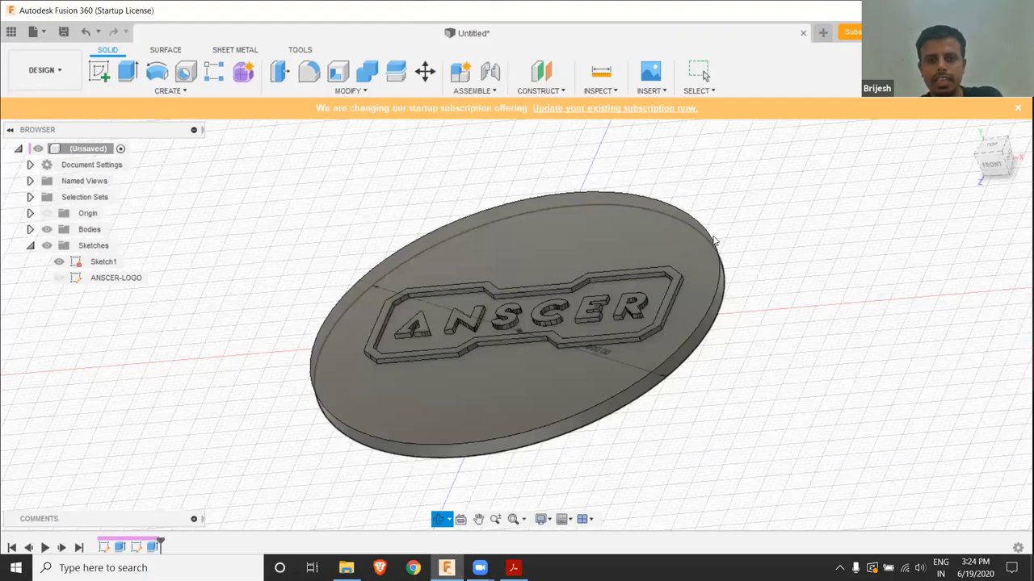
shift+middle_drag(714, 240, 714, 240)
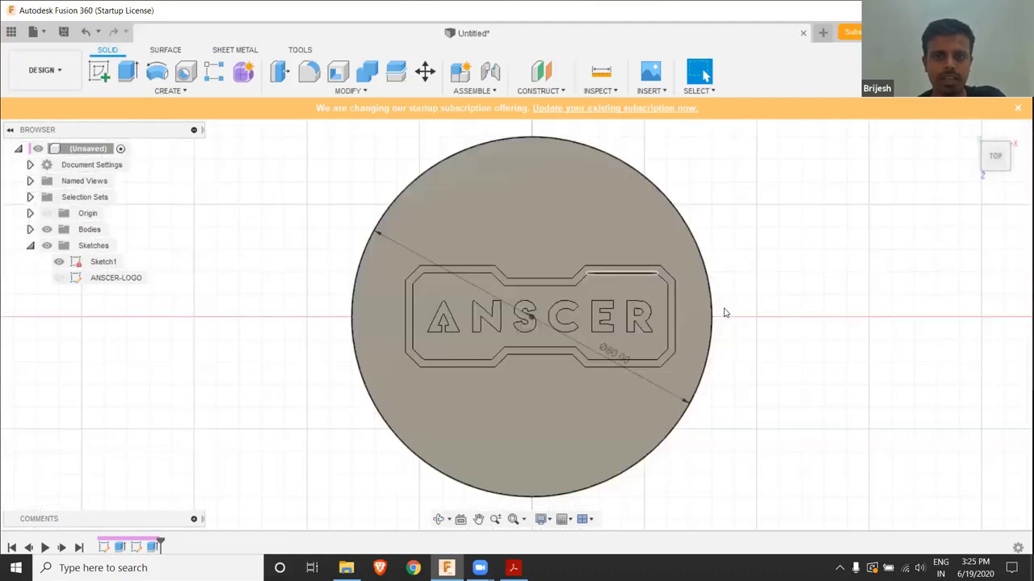
scroll(686, 201, up, 1)
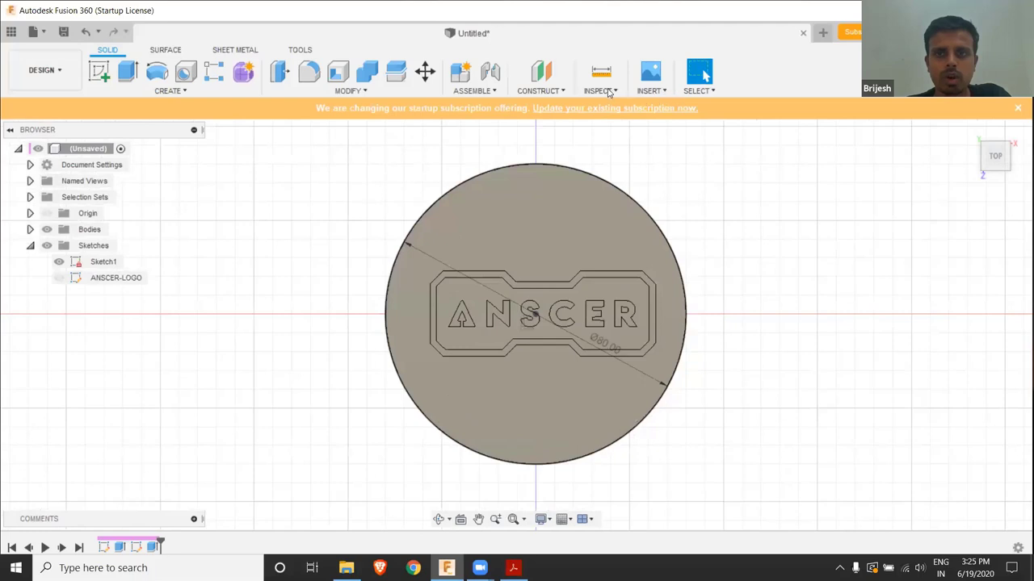
click(71, 78)
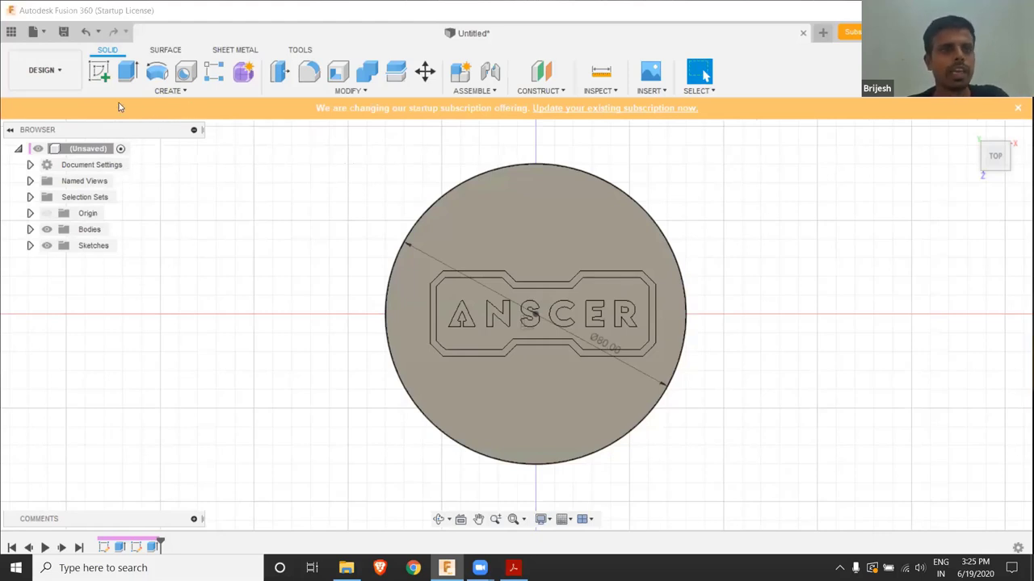
click(67, 75)
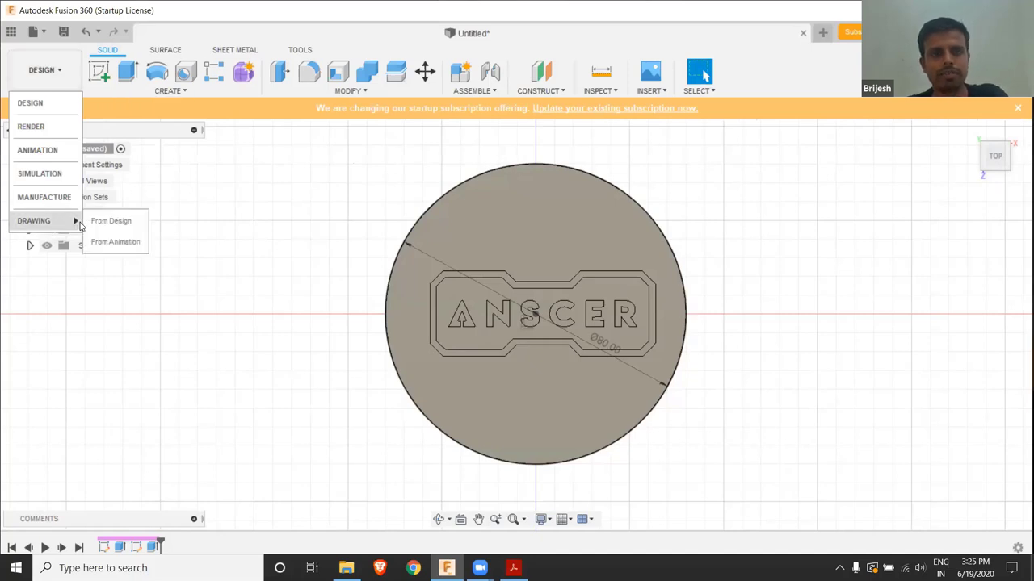
mouse_move(34, 220)
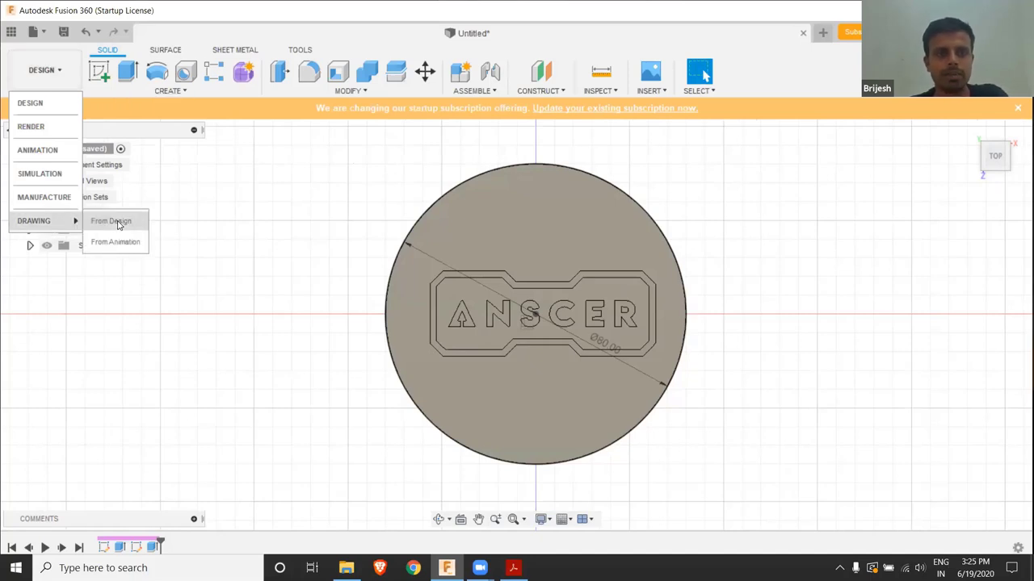
Save the design as 'ANSCER Coaster' so a drawing can be made from it
click(118, 225)
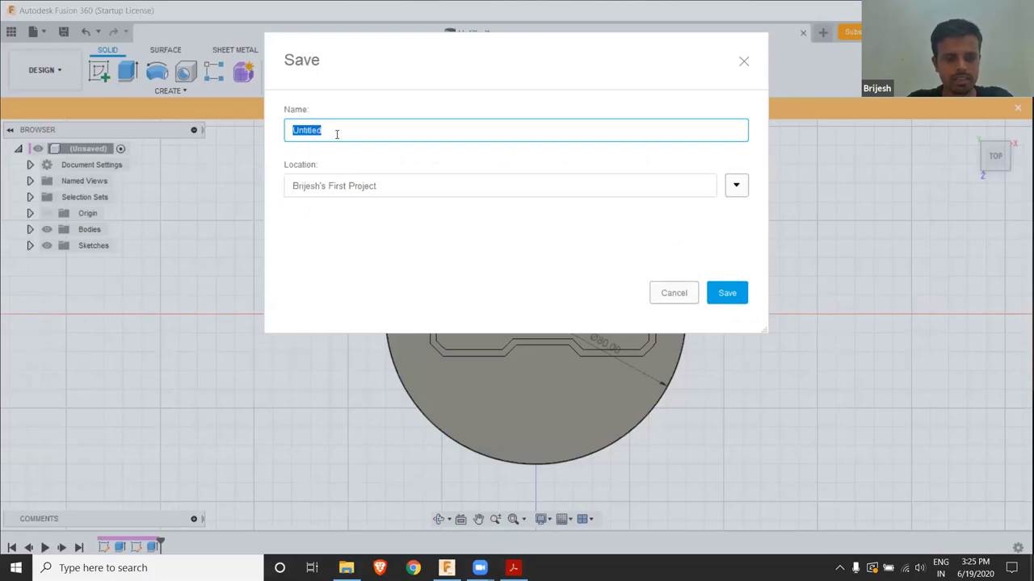
text(ANSCR)
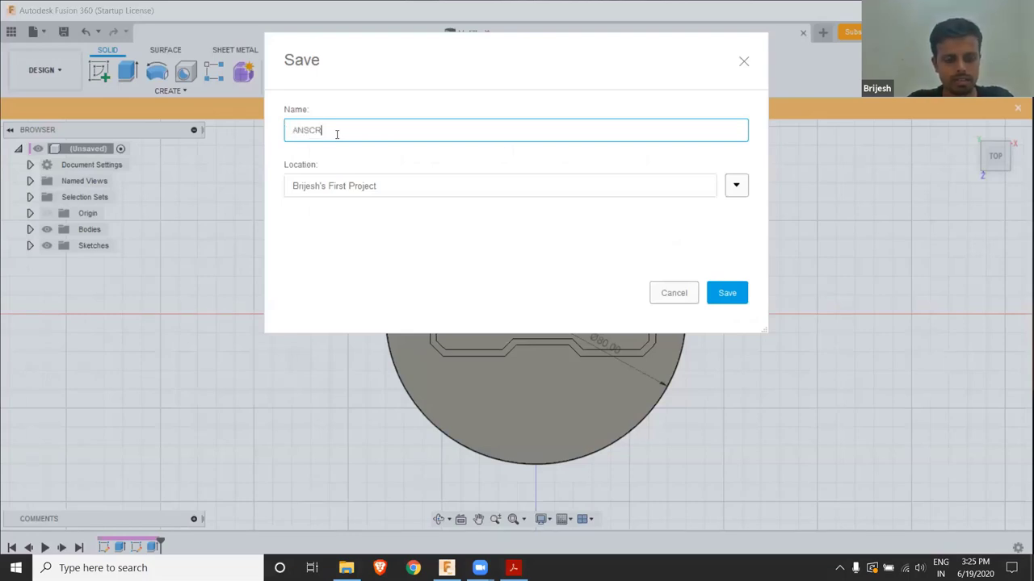
key(BackSpace)
text(ER )
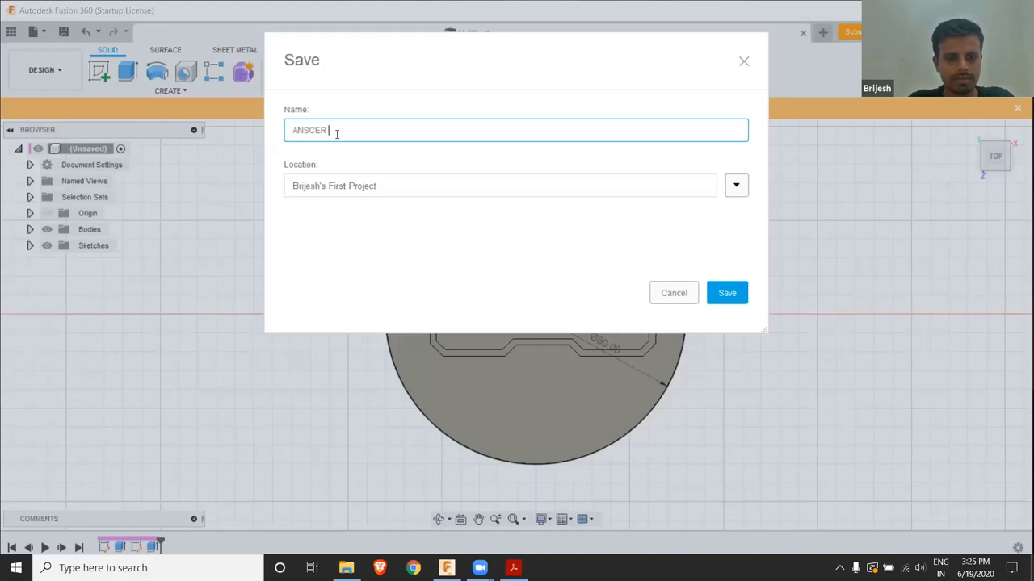
text(Coaster)
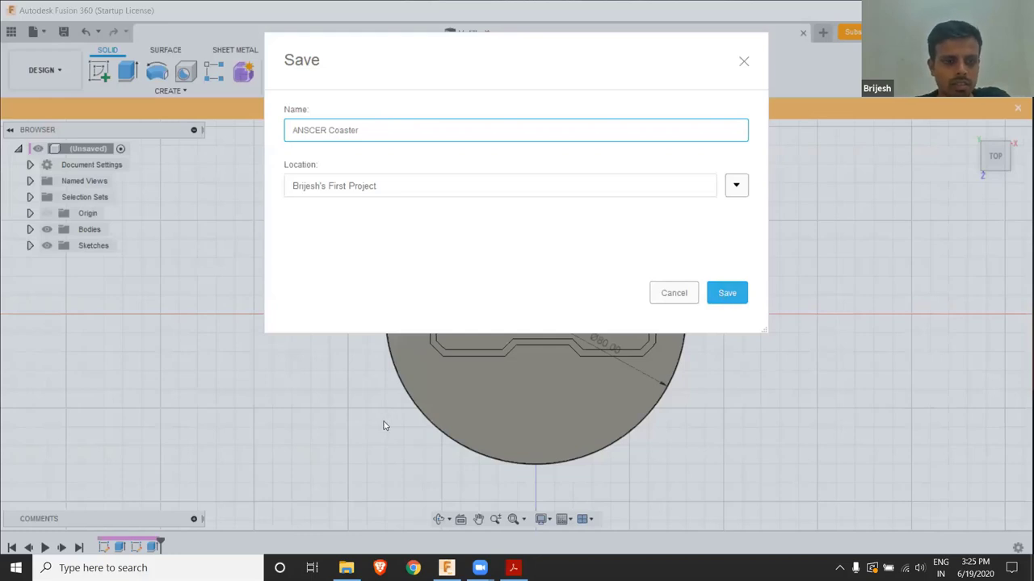
click(715, 296)
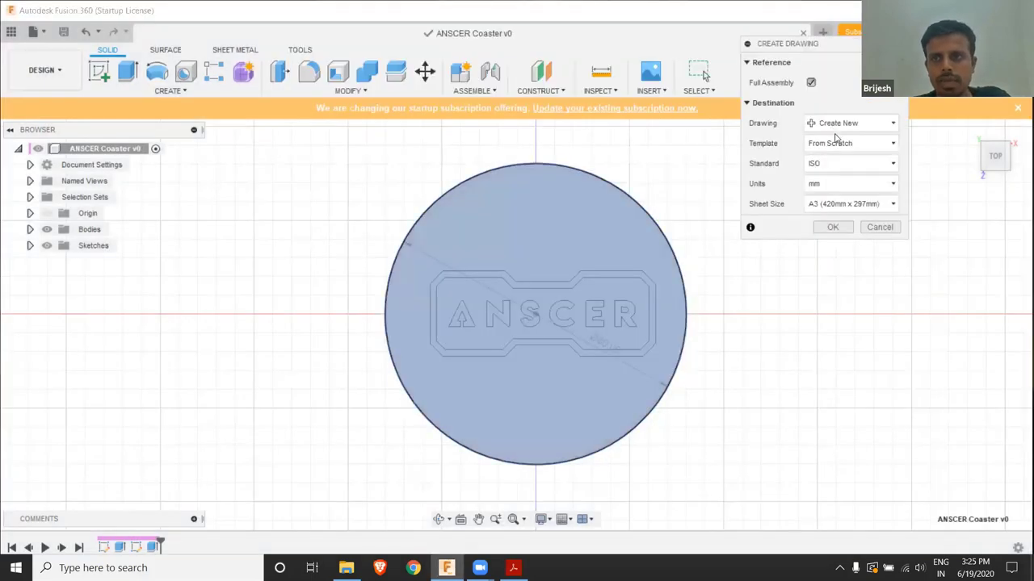
Create the drawing on an A4 sheet, keeping Full Assembly, From Scratch, ISO and mm
click(840, 204)
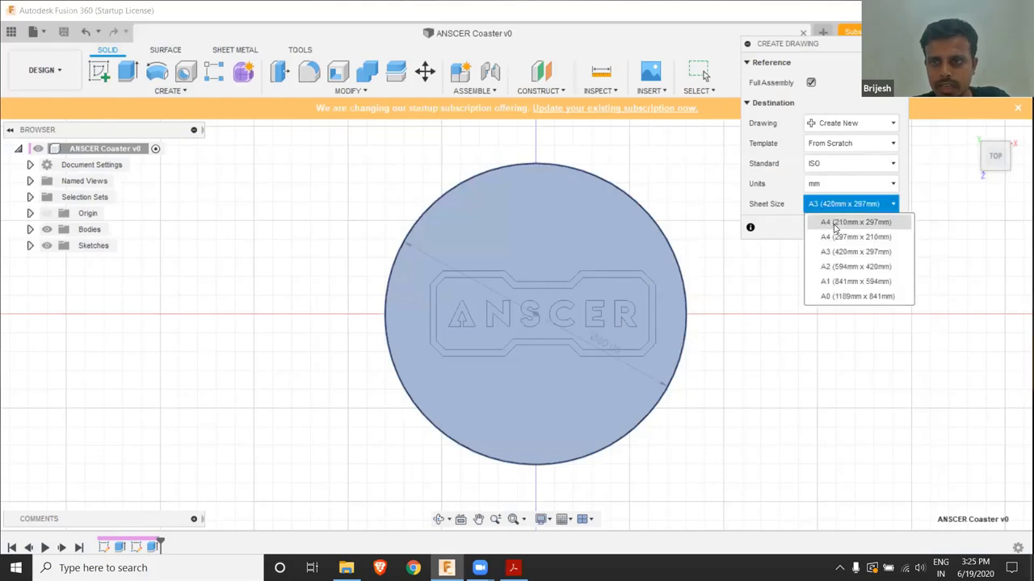
click(835, 226)
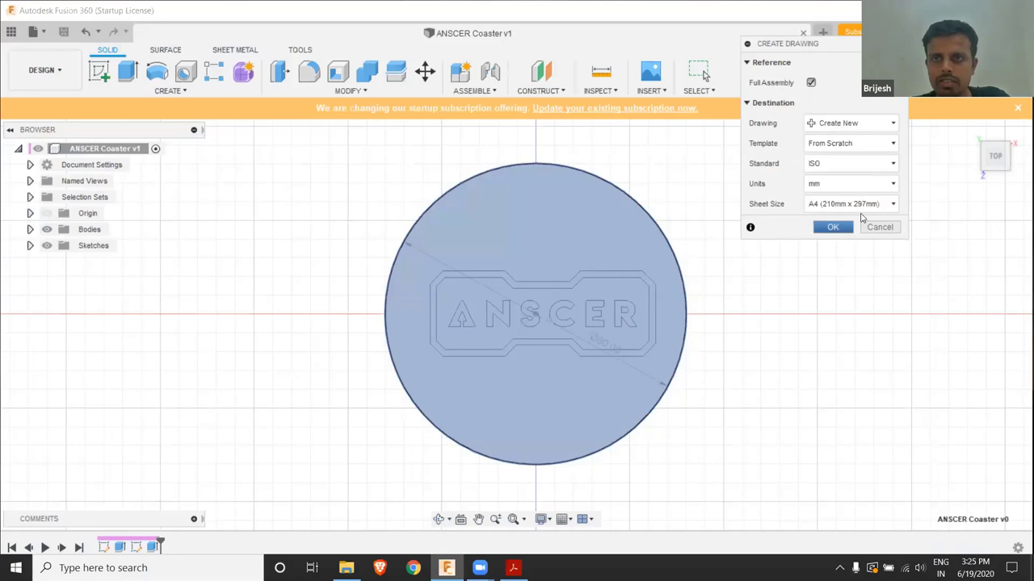
click(832, 228)
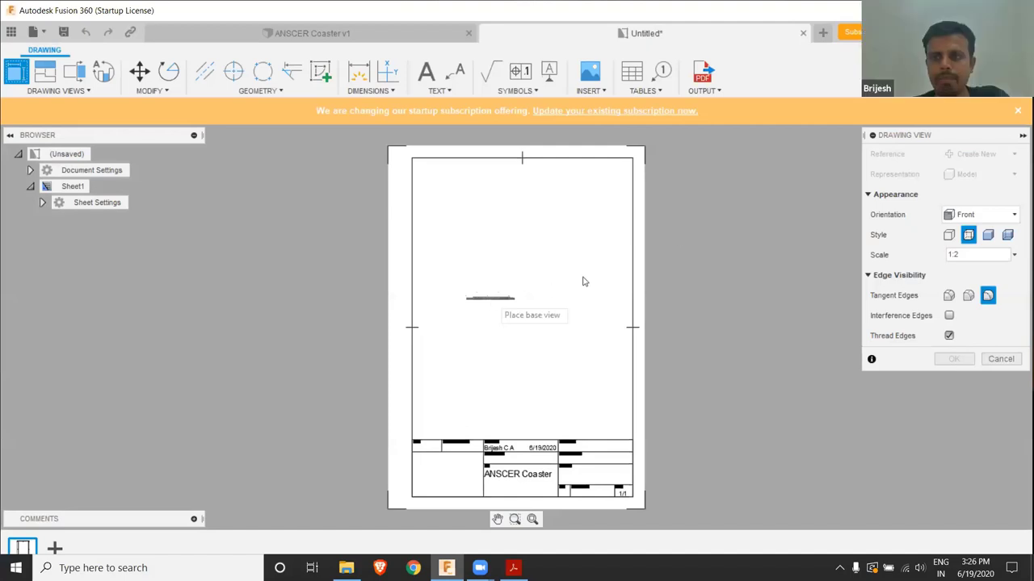
Place a TOP-orientation 1:1 base view of the coaster in the upper half of the sheet
drag(893, 136, 718, 126)
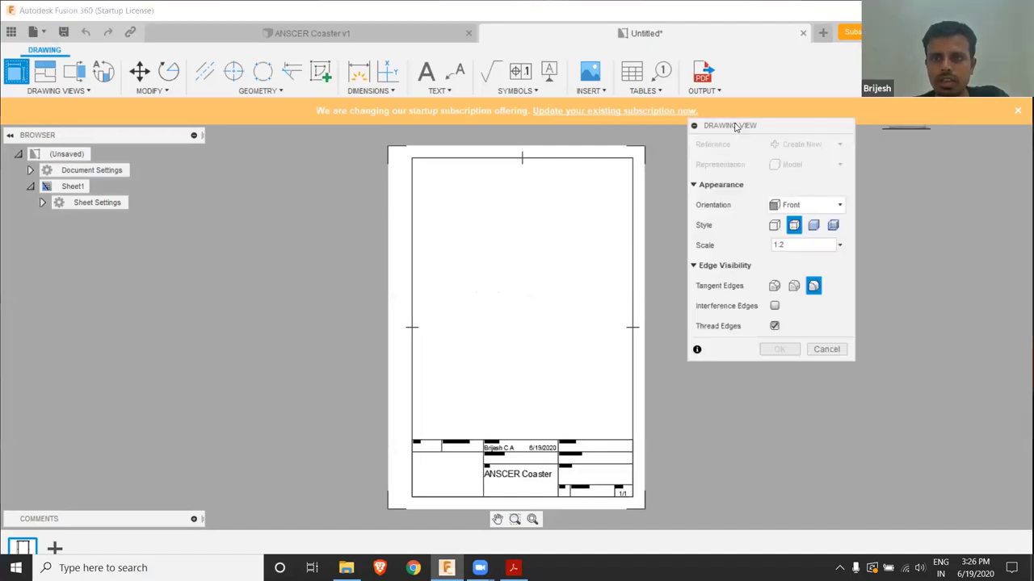
click(788, 206)
click(790, 226)
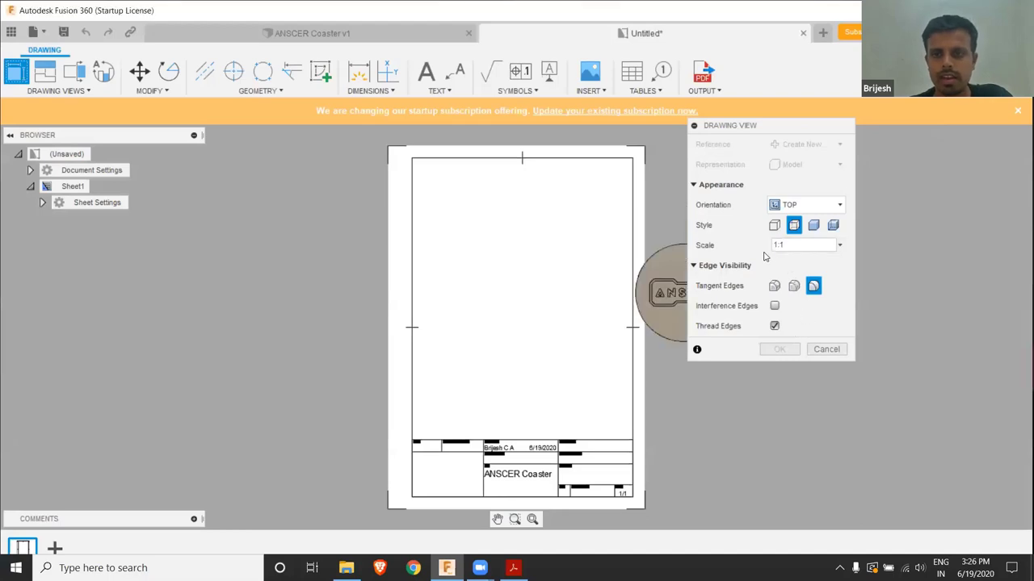
click(529, 275)
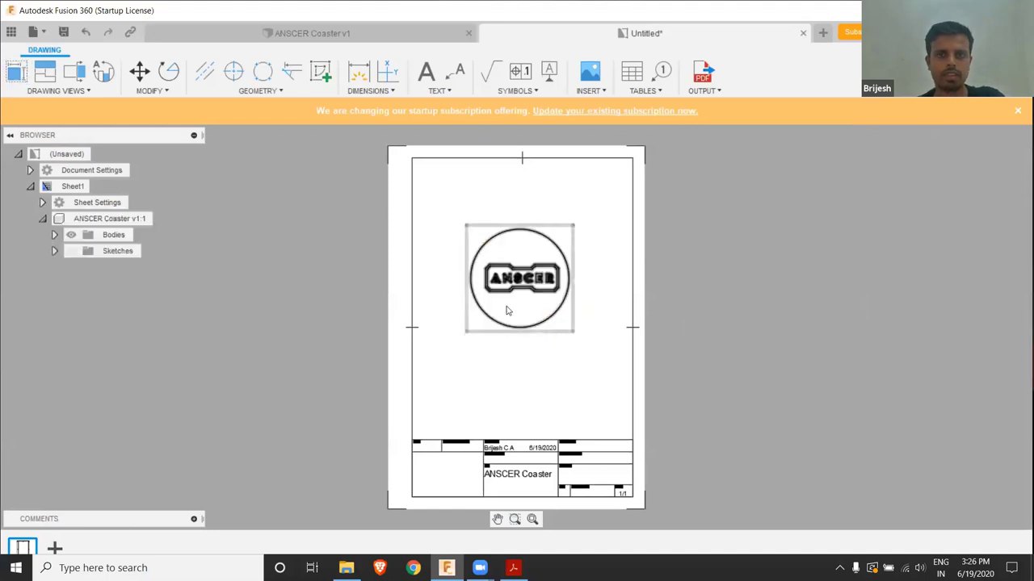
Zoom in and out to check the logo outlines, then select the placed top view
scroll(507, 310, down, 2)
scroll(506, 295, up, 5)
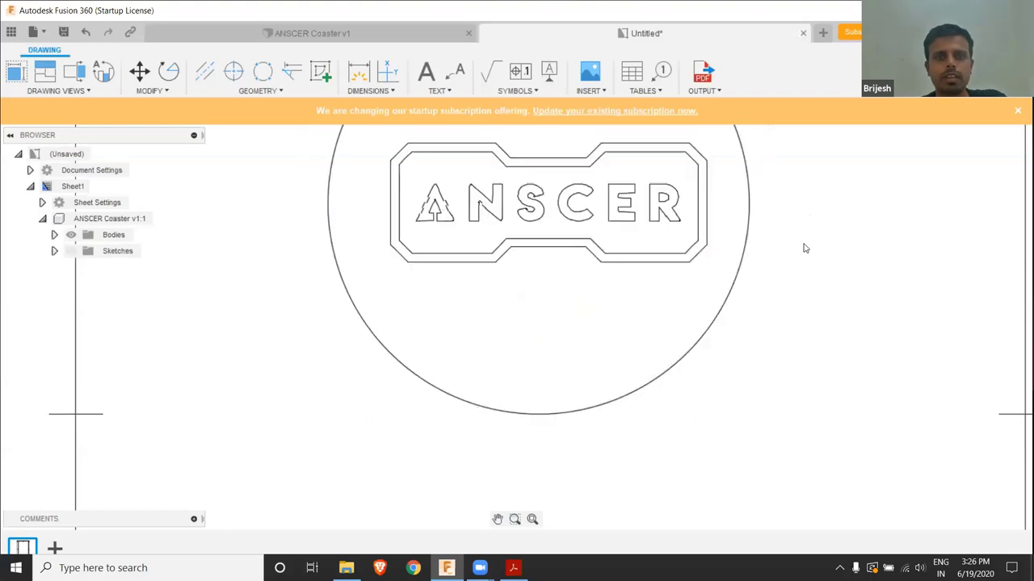
scroll(333, 190, up, 2)
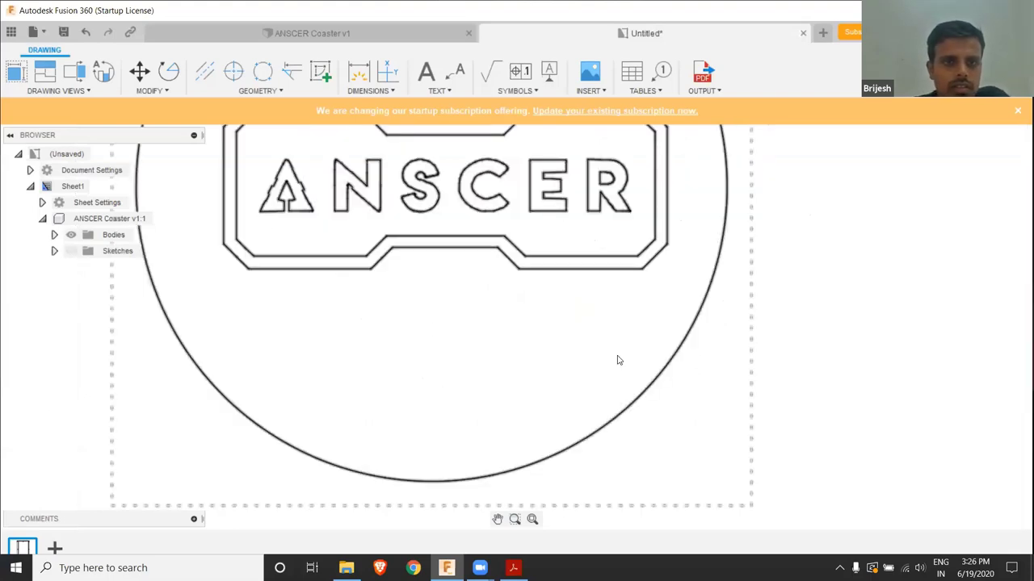
scroll(663, 354, down, 4)
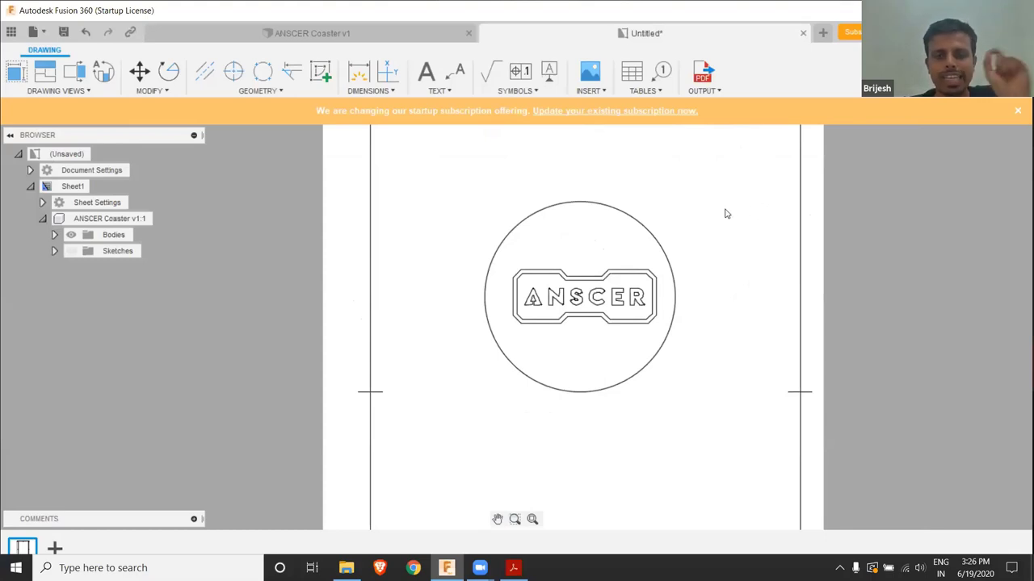
click(594, 208)
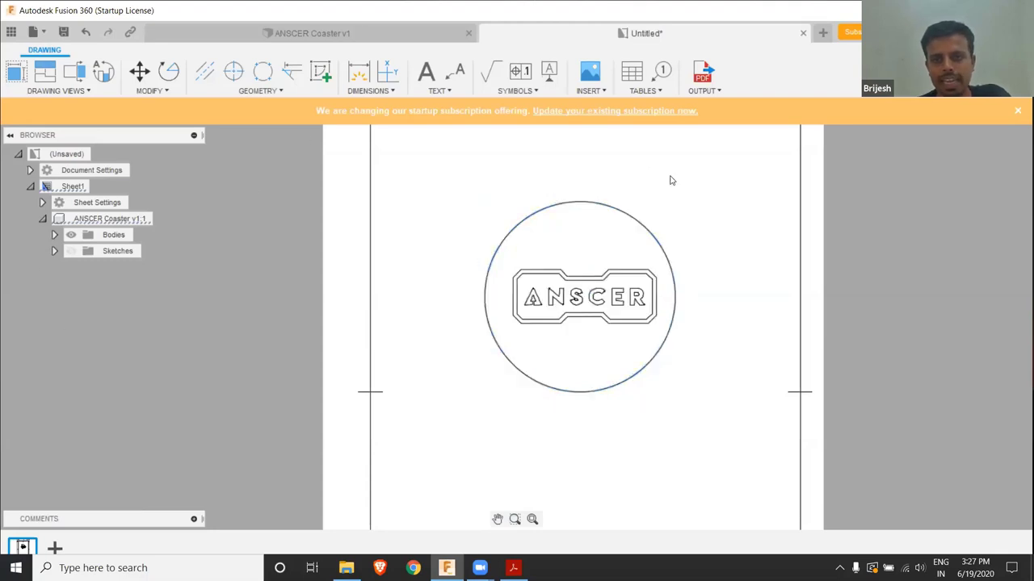
Export the drawing to PDF on the Desktop as 'anscer coaster'
click(706, 79)
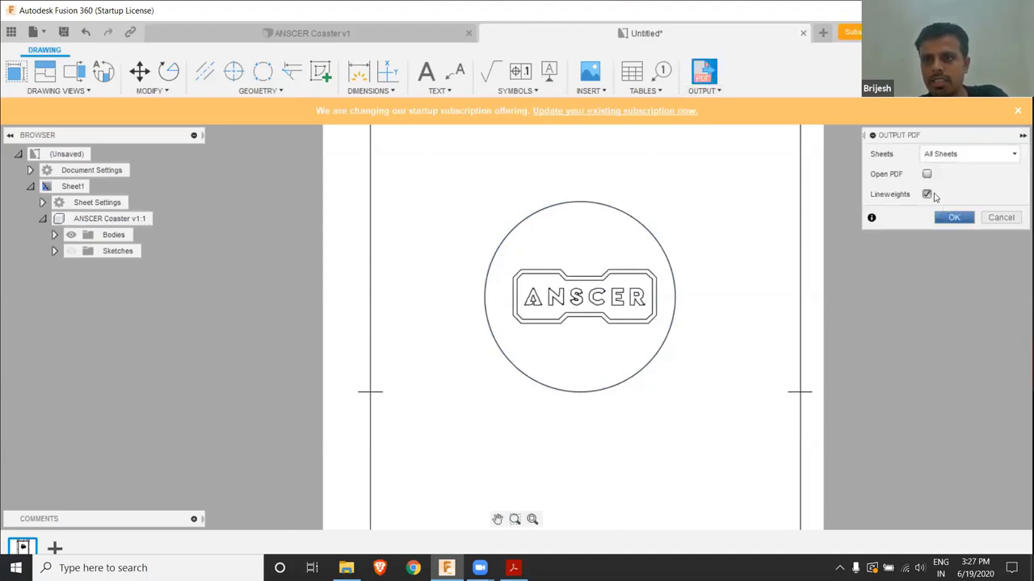
click(953, 218)
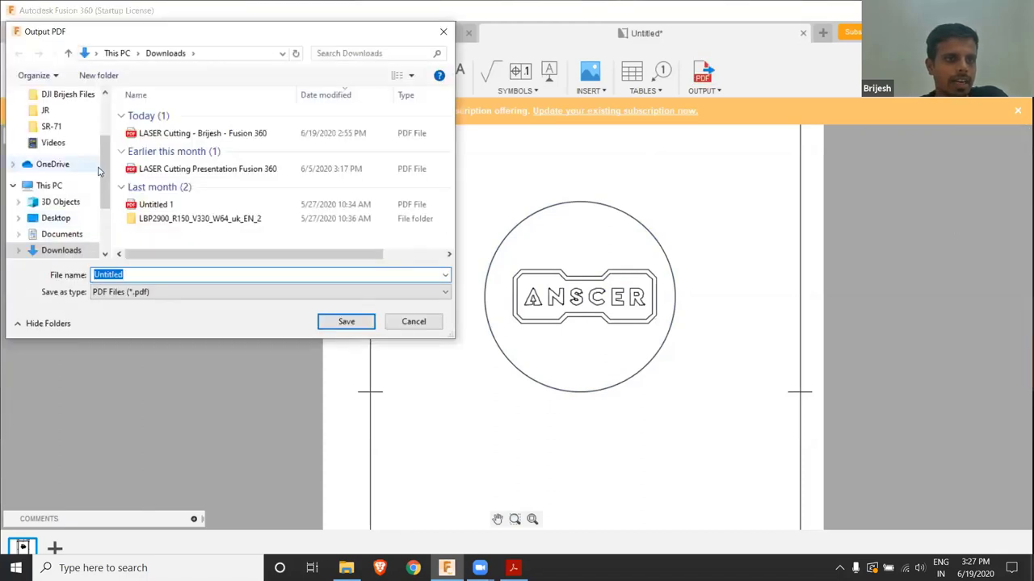
scroll(81, 118, up, 2)
click(56, 121)
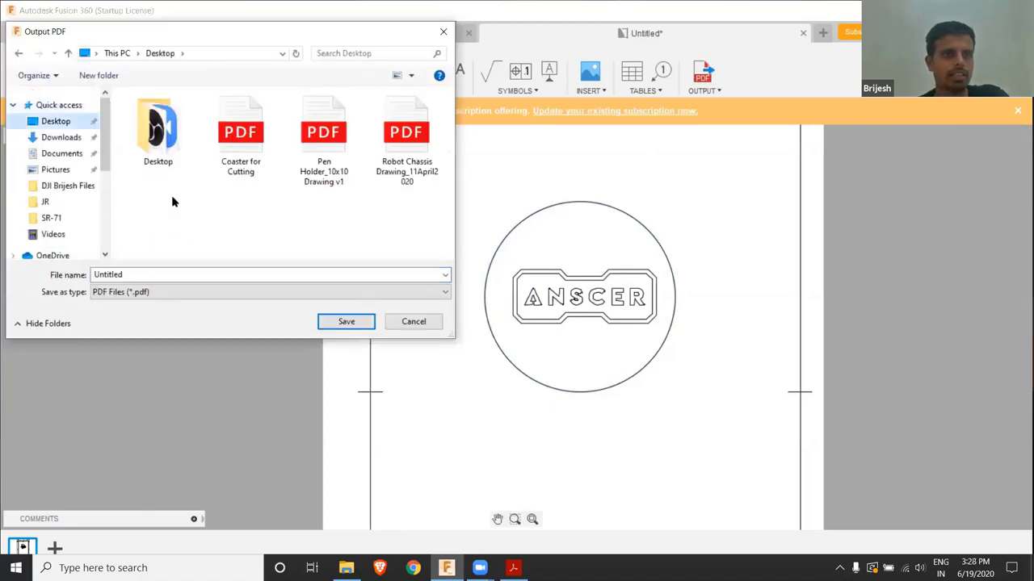
double_click(163, 273)
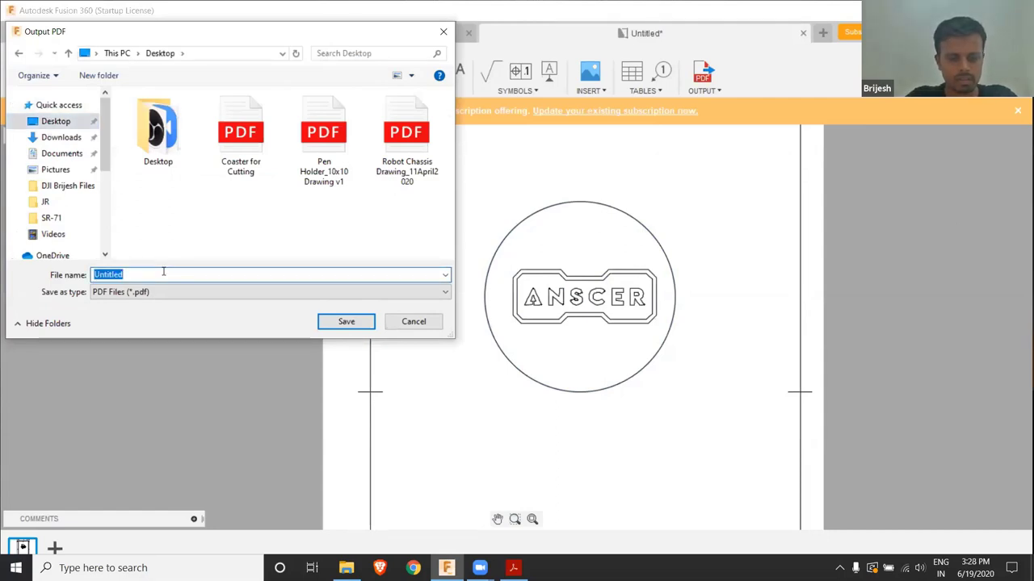
text(anscer coast)
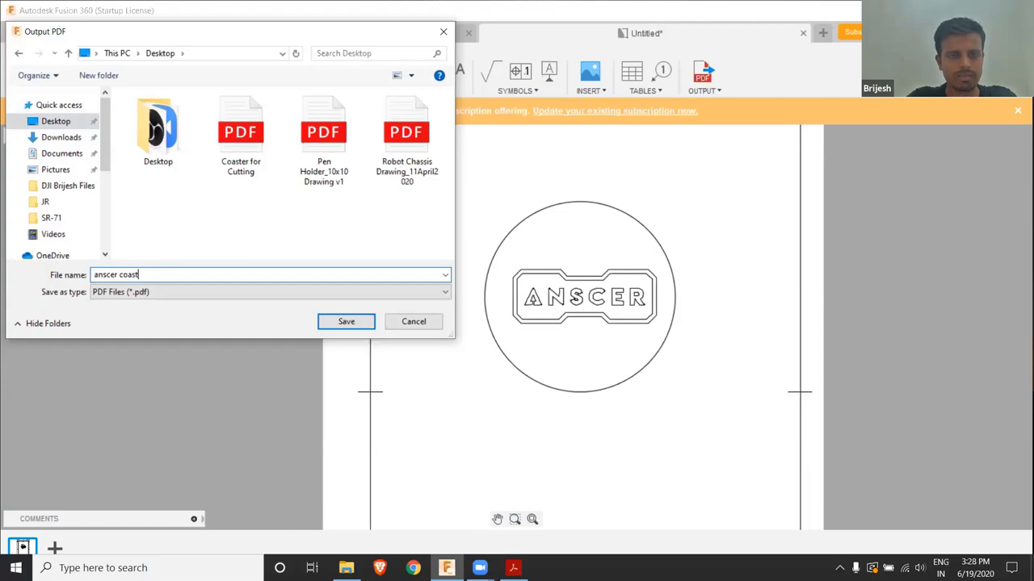
text(er)
key(Return)
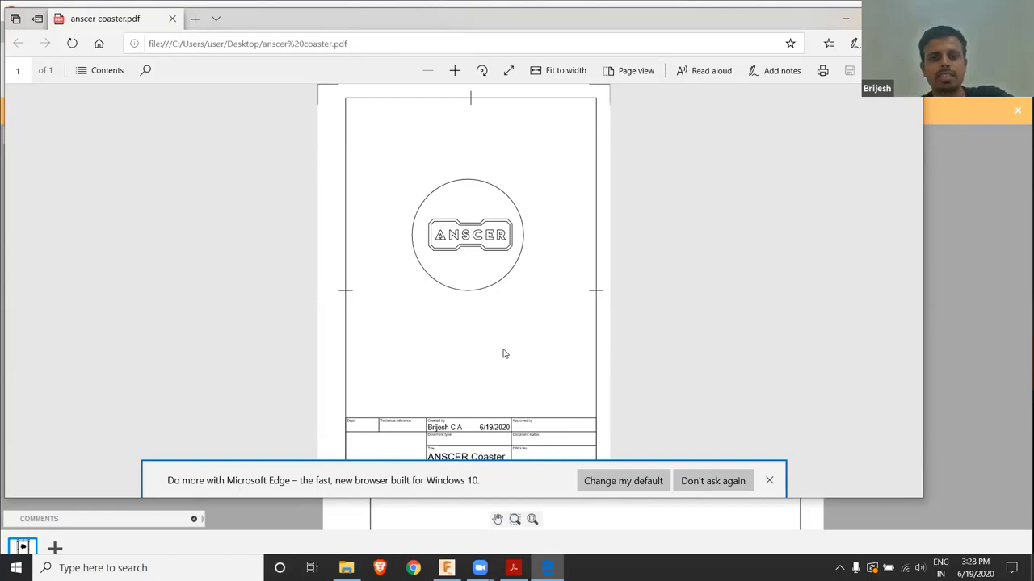
click(173, 19)
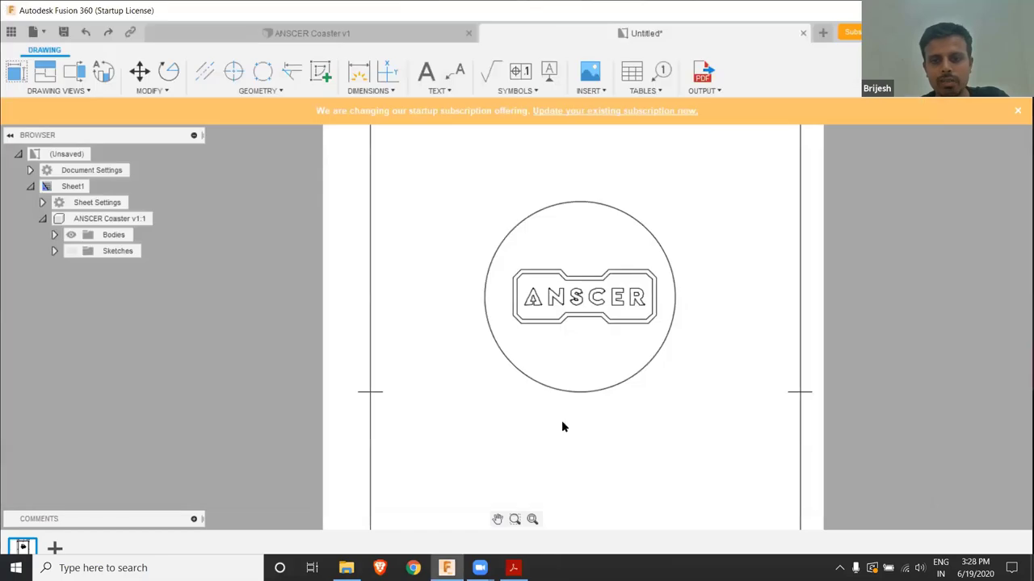
scroll(597, 407, up, 3)
scroll(632, 397, down, 5)
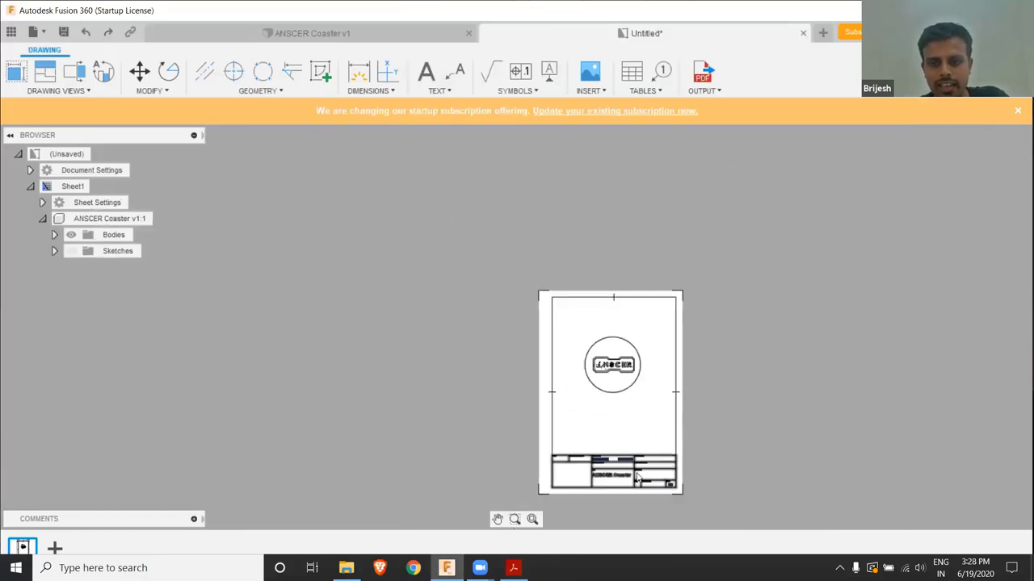
scroll(637, 476, up, 3)
scroll(630, 477, up, 2)
scroll(574, 487, up, 4)
scroll(547, 415, down, 1)
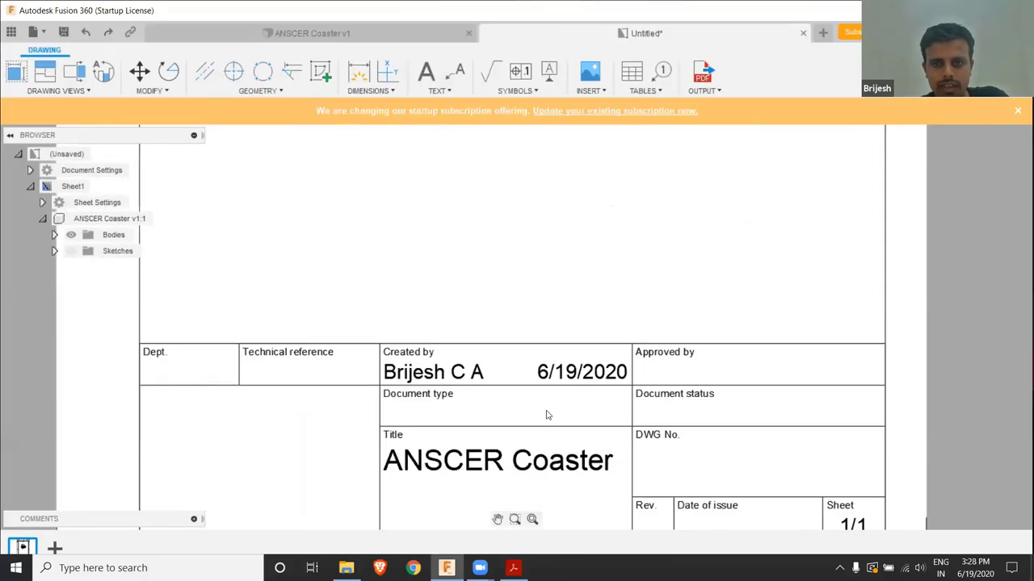
scroll(700, 376, down, 1)
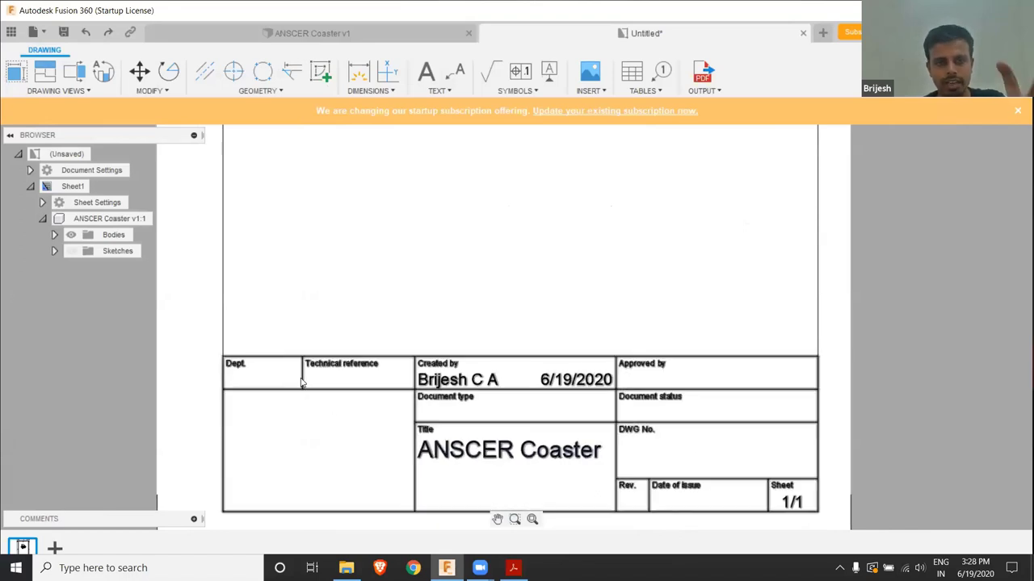
scroll(485, 388, down, 2)
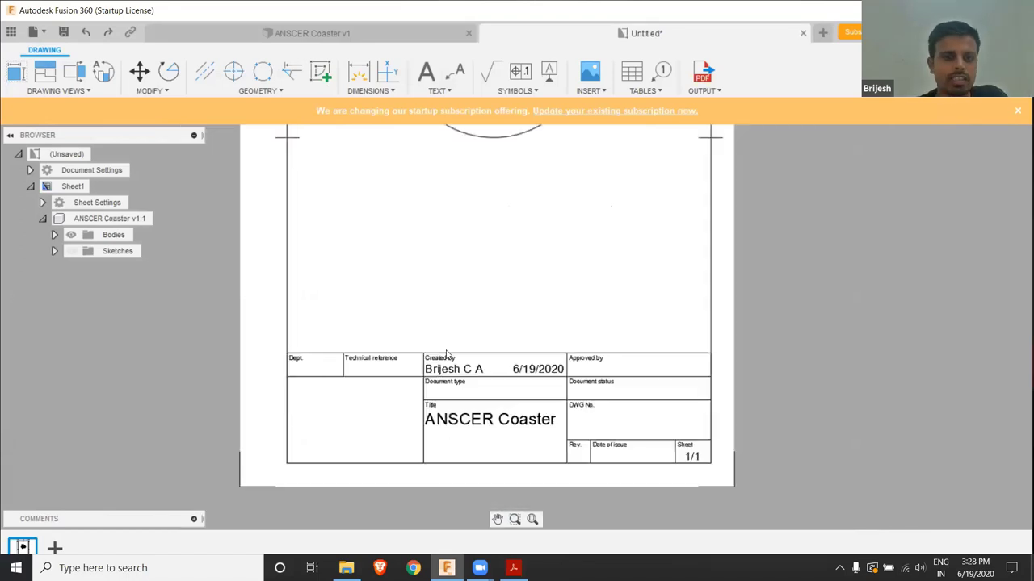
scroll(530, 347, down, 3)
scroll(531, 348, down, 2)
scroll(531, 348, up, 2)
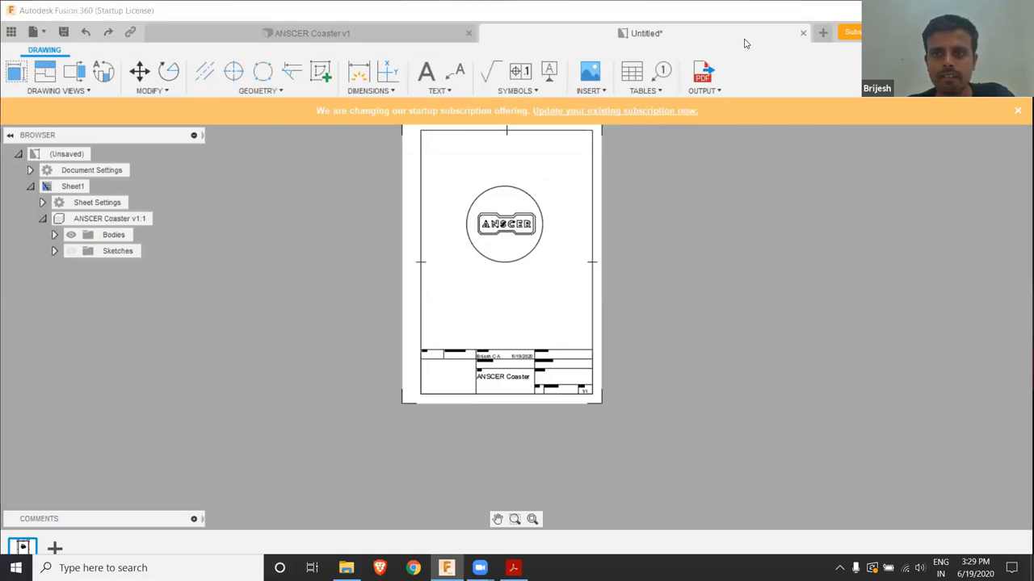
Close the drawing, saving it as 'ANSCER Coaster Drawing', and start a new Untitled design
click(804, 34)
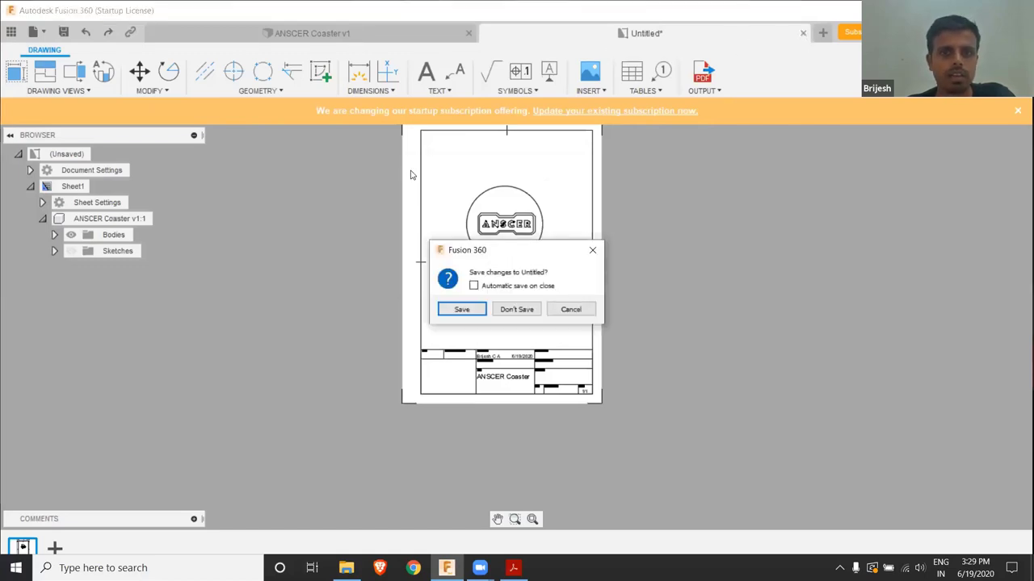
click(475, 310)
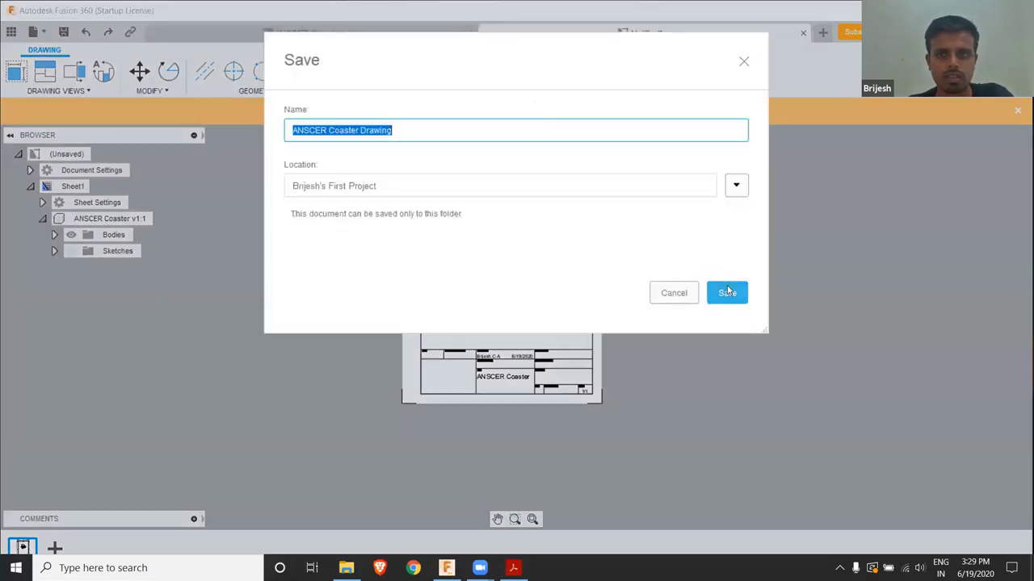
click(726, 294)
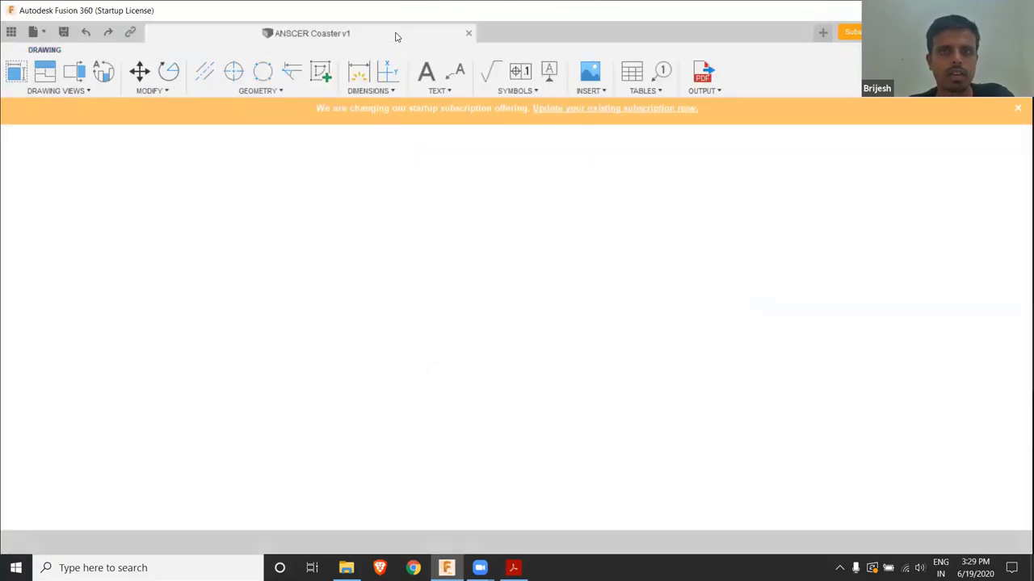
click(823, 34)
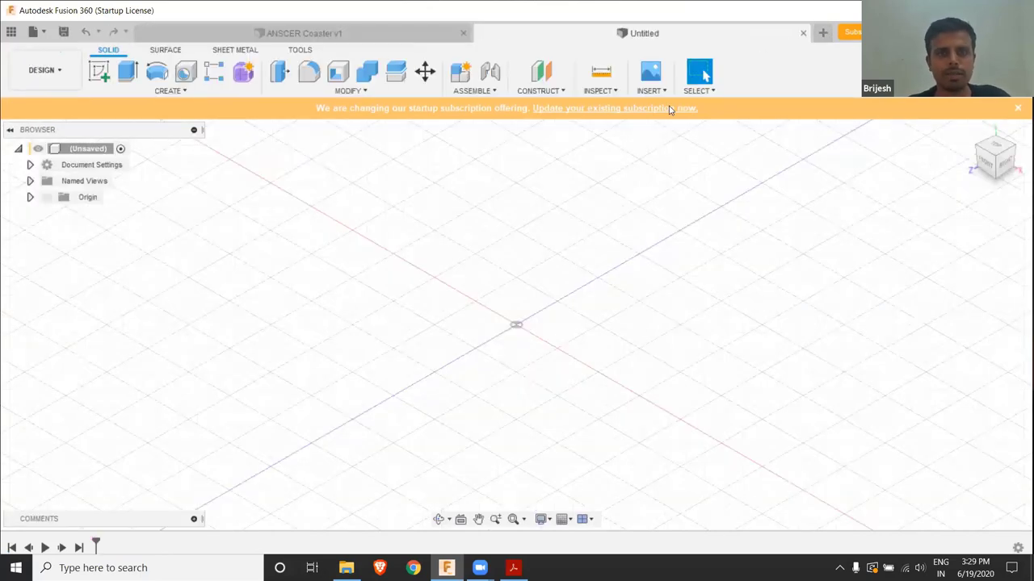
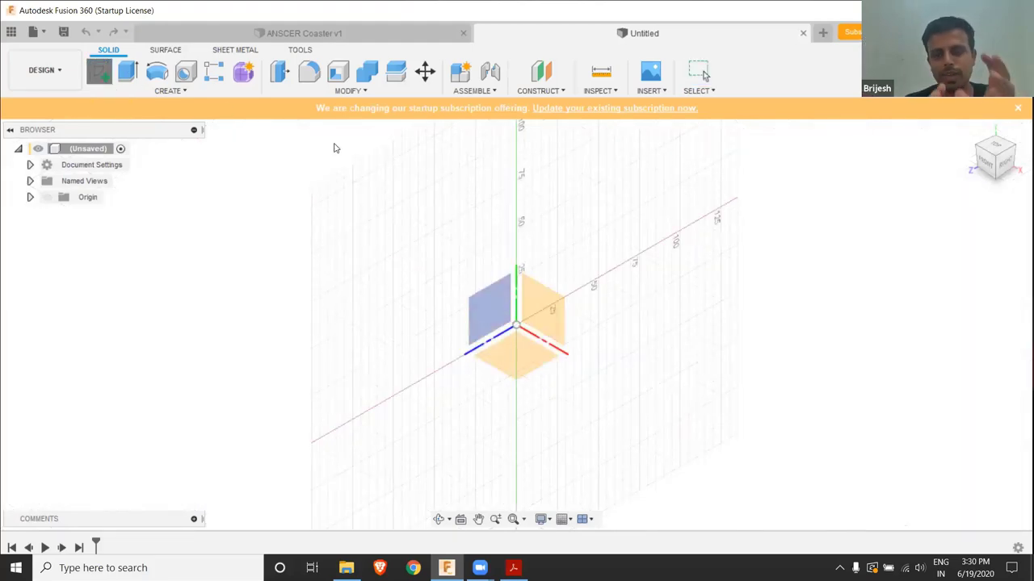
Start a sketch on an origin plane using the Center Rectangle tool
click(508, 353)
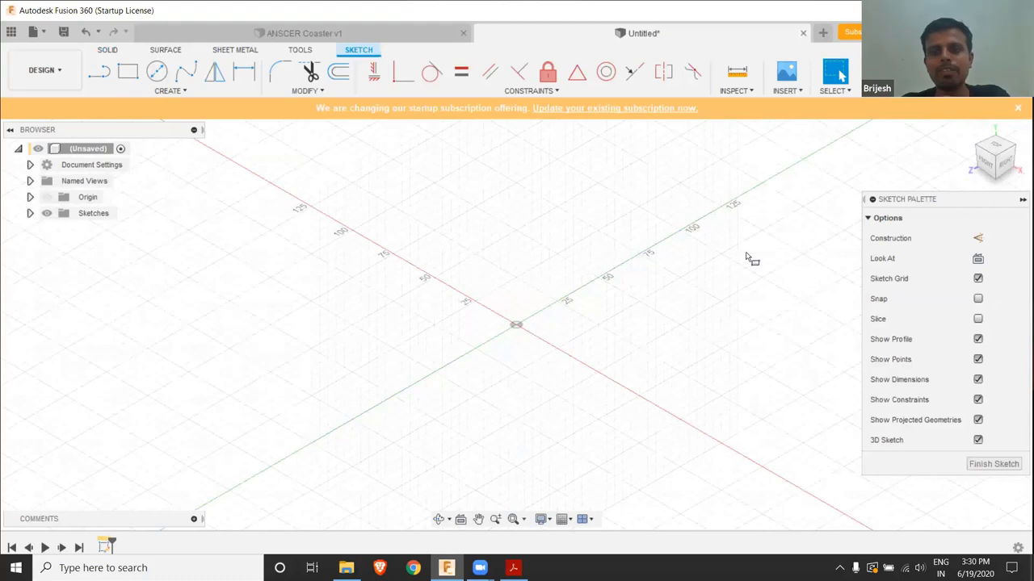
key(r)
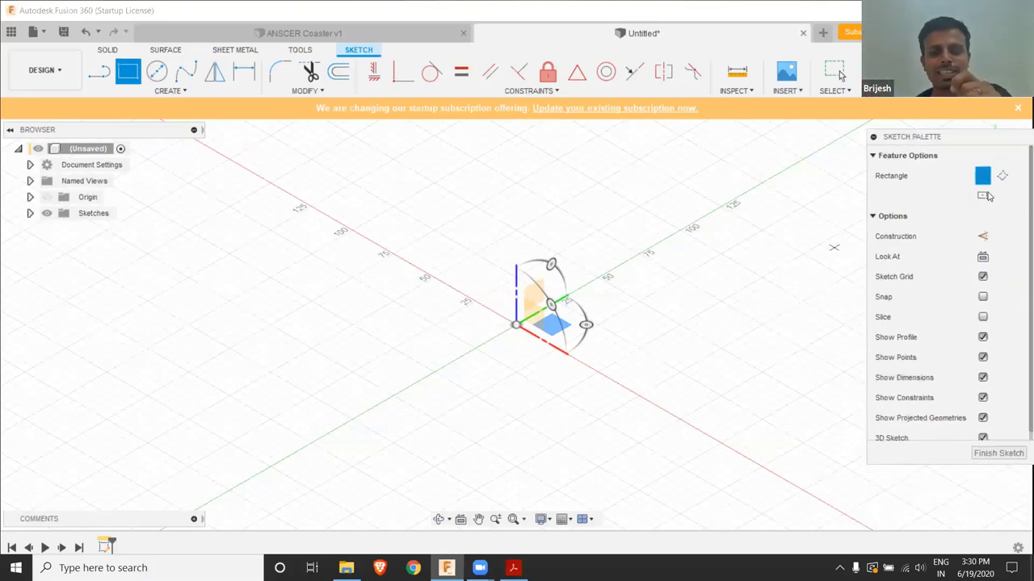
click(983, 196)
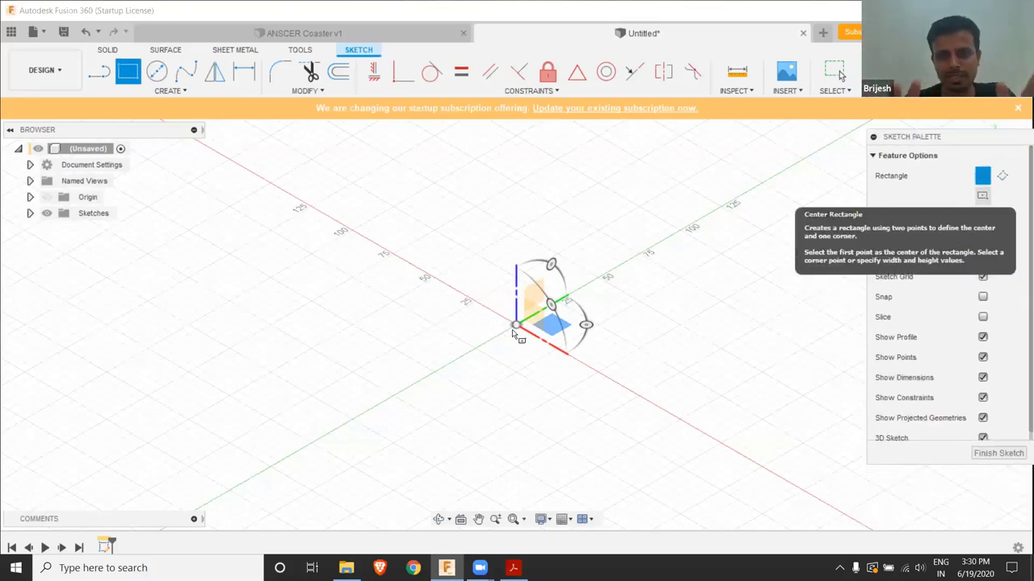
click(517, 326)
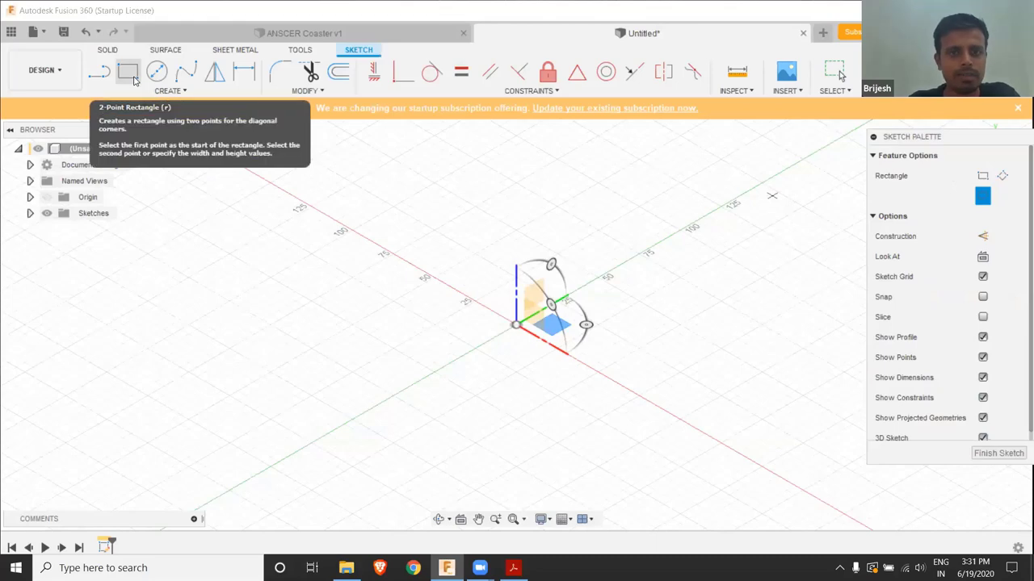
Draw a 60 × 60 mm center rectangle at the origin
click(121, 73)
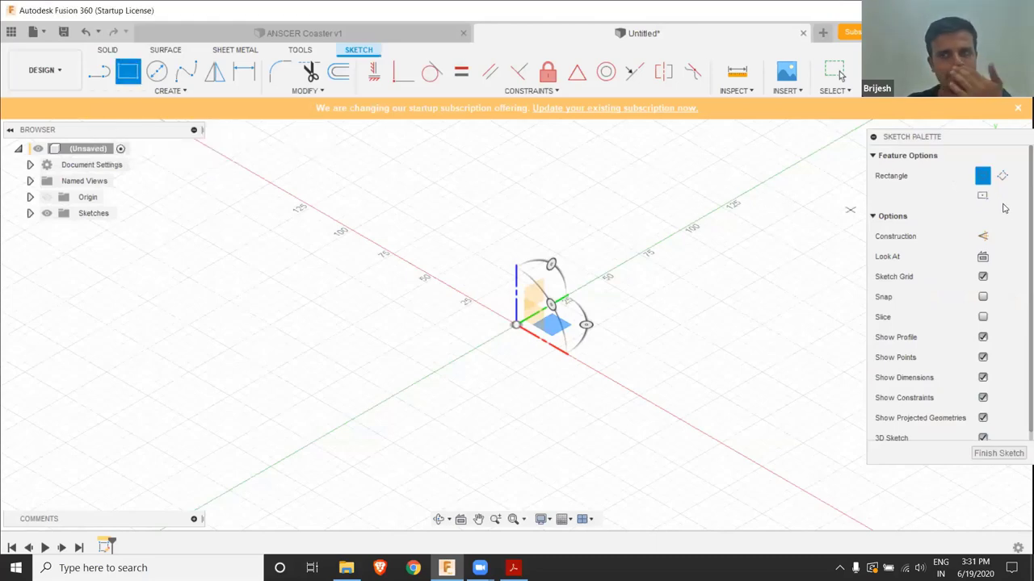
click(984, 196)
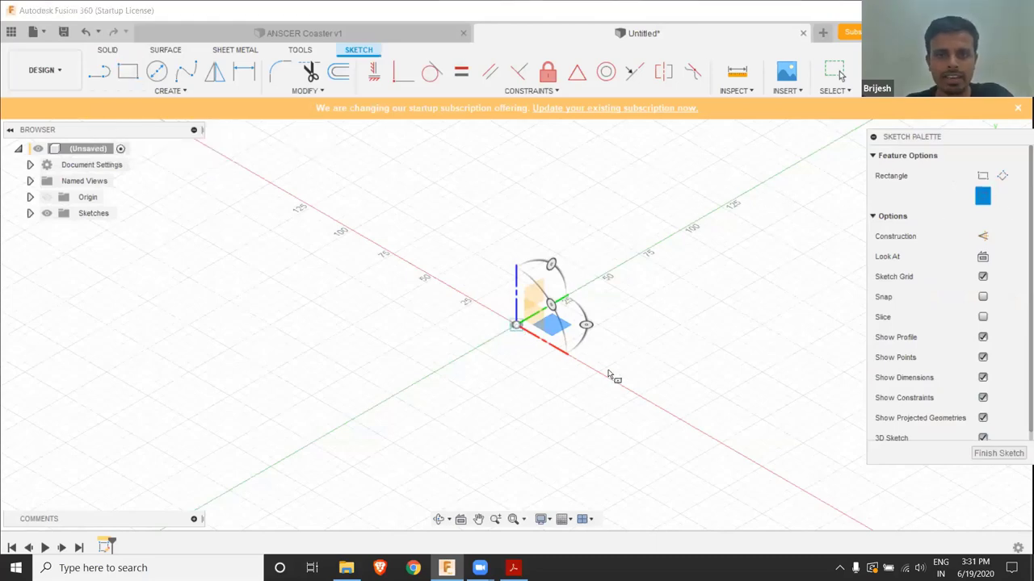
click(711, 340)
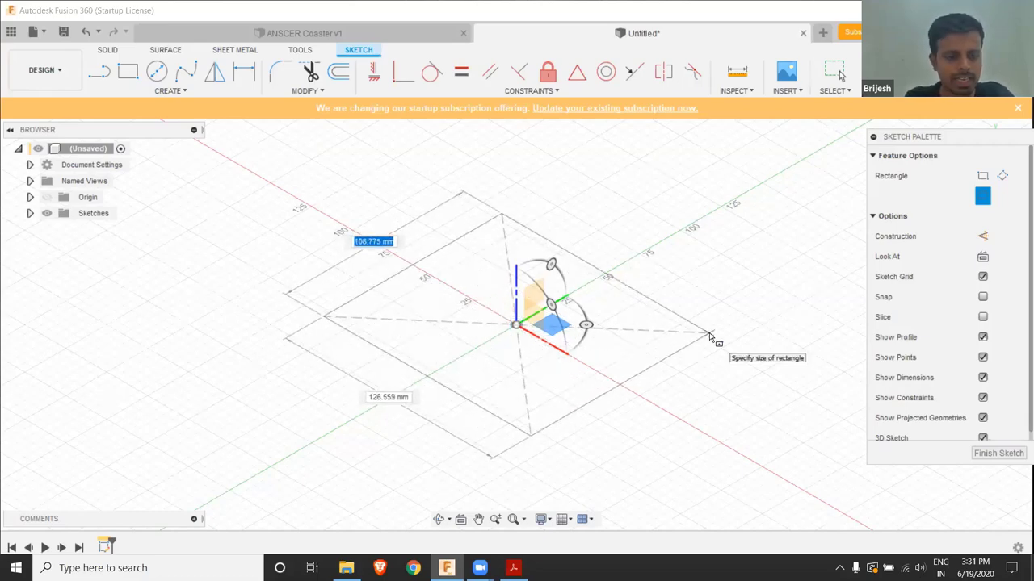
text(60)
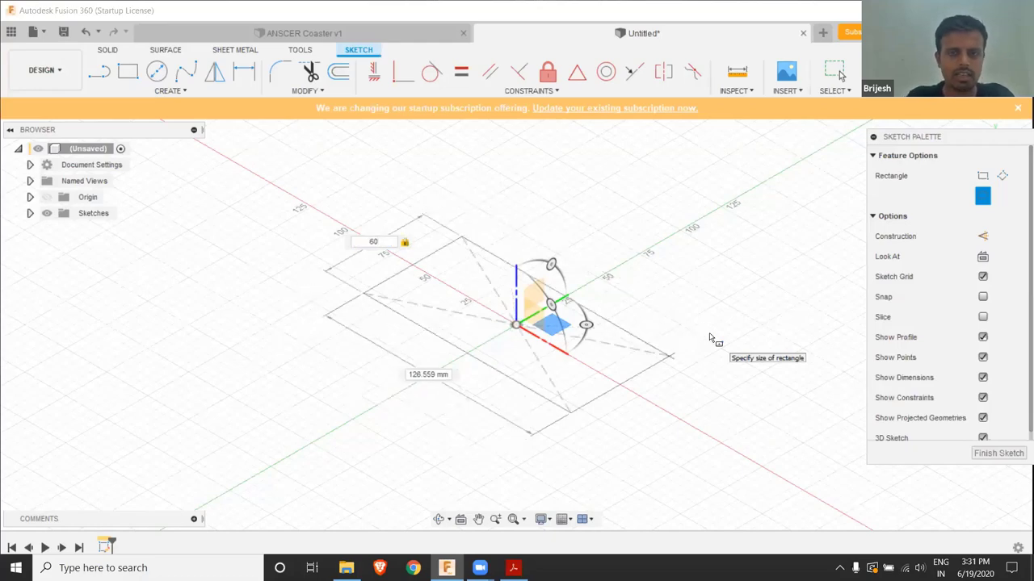
key(Tab)
text(60)
key(Return)
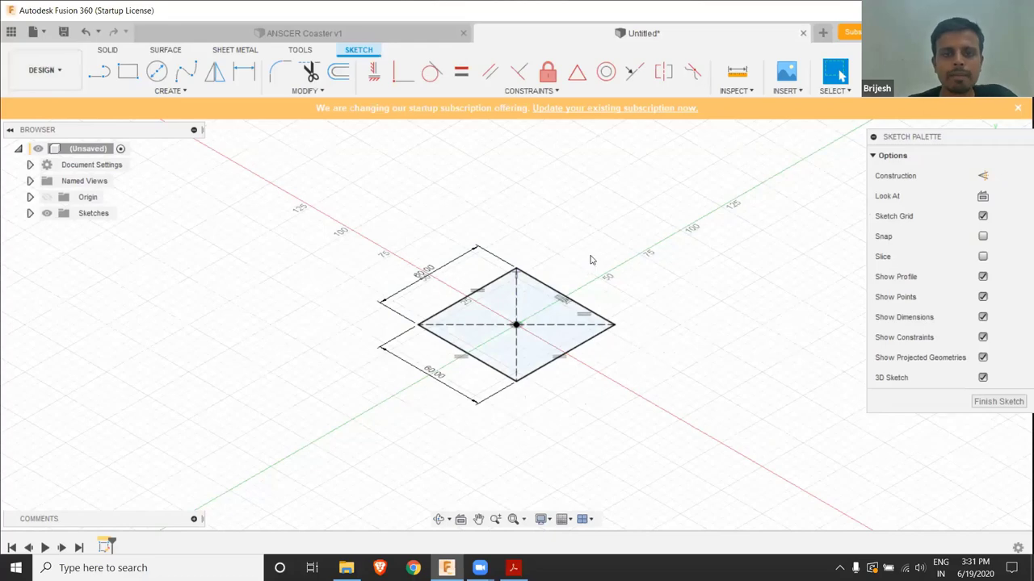
Finish the sketch and start extruding the square profile
right_drag(521, 340, 199, 64)
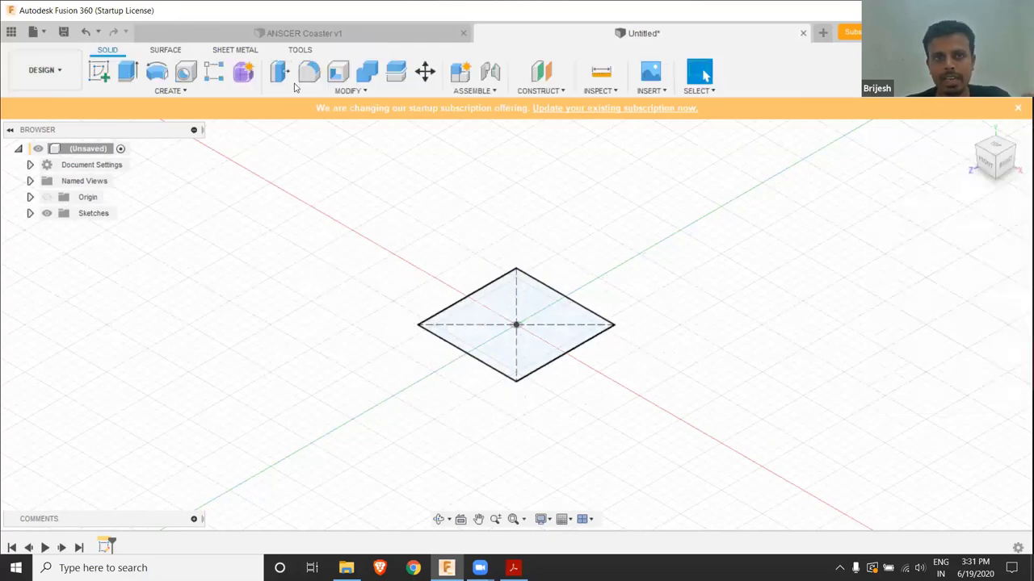
click(525, 339)
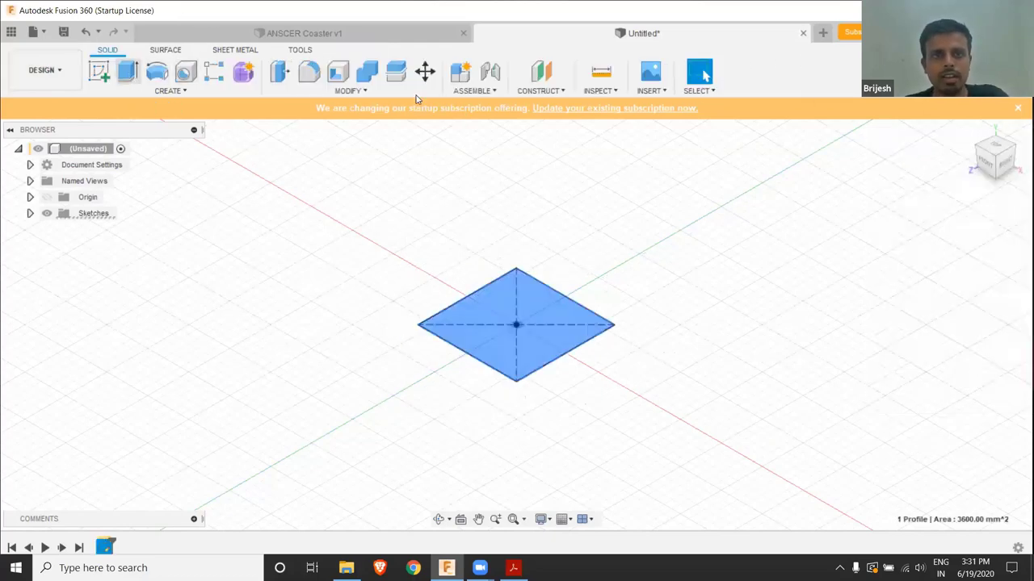
key(e)
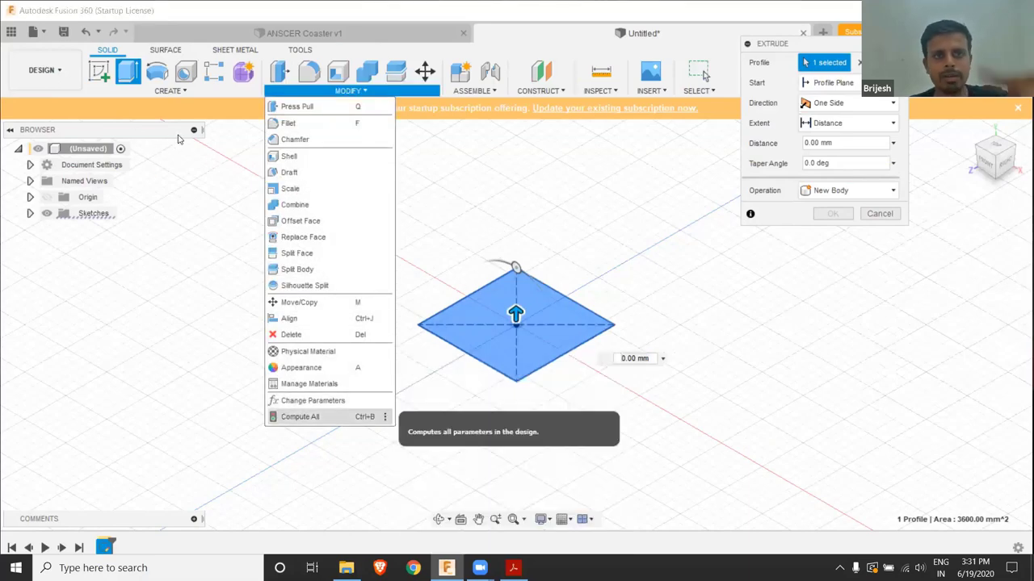
Create a user parameter 'Thickness' with value 5 mm in the Parameters table
click(312, 401)
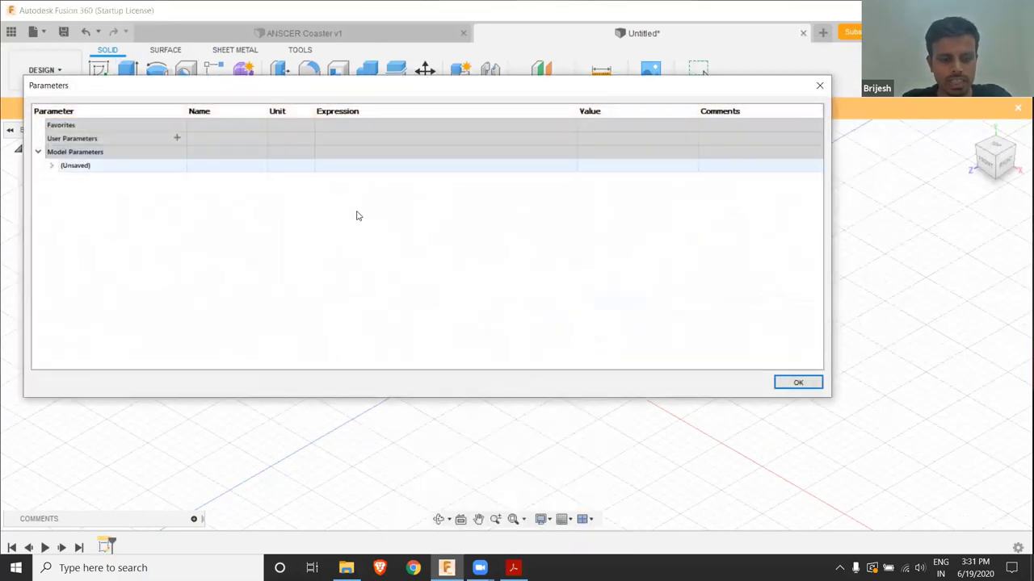
click(176, 138)
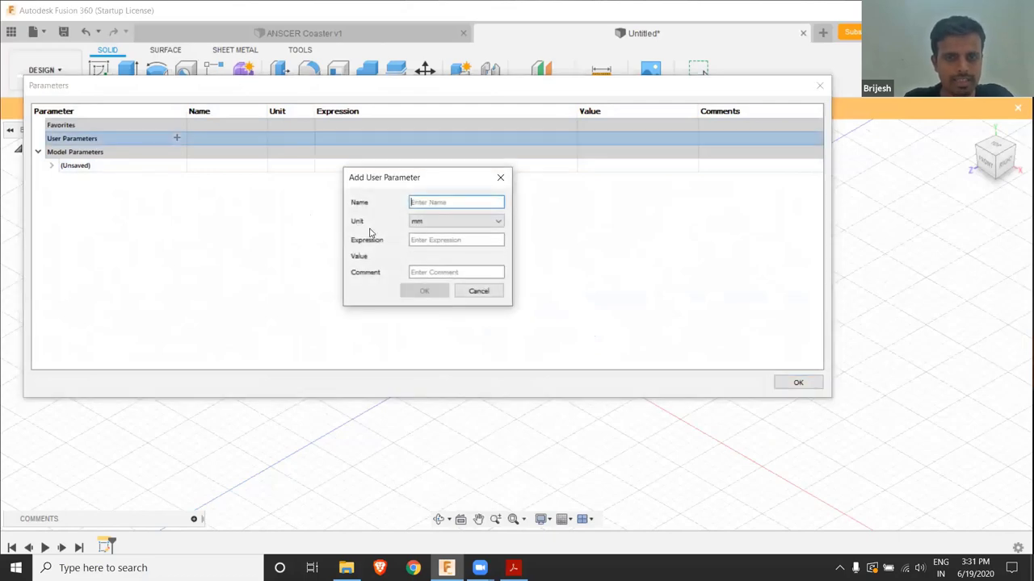
text(Thickness)
click(424, 240)
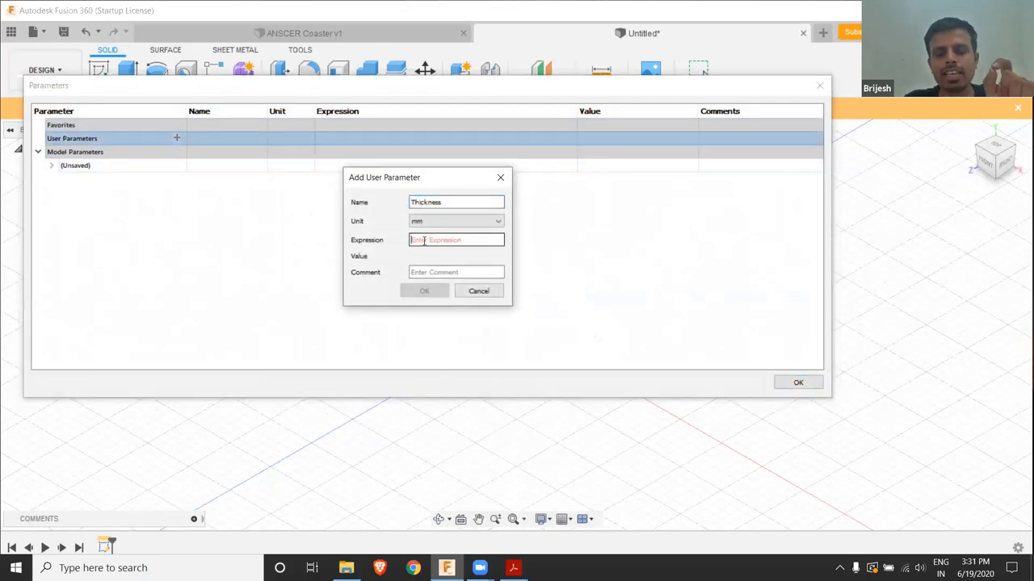
text(5)
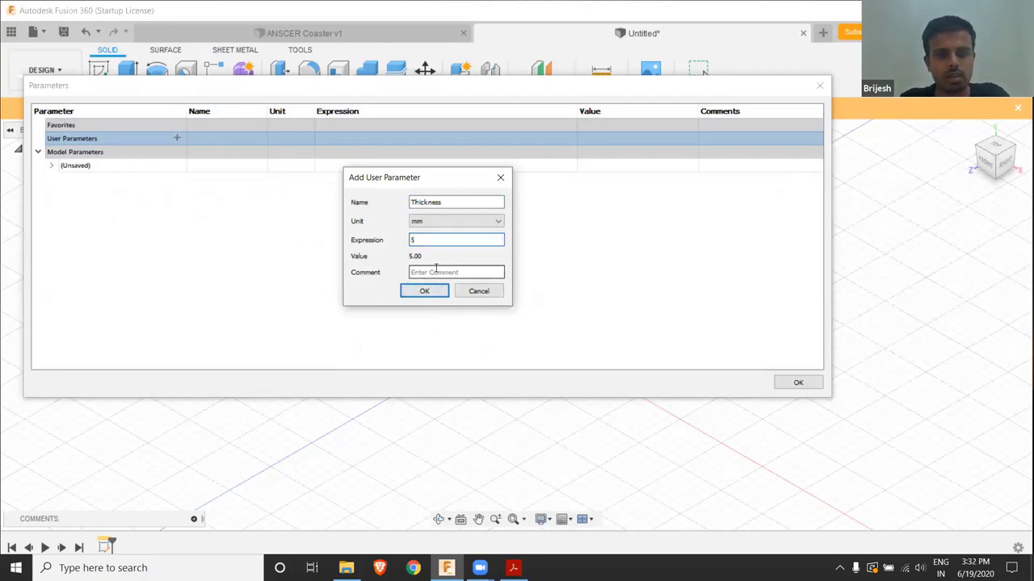
click(428, 292)
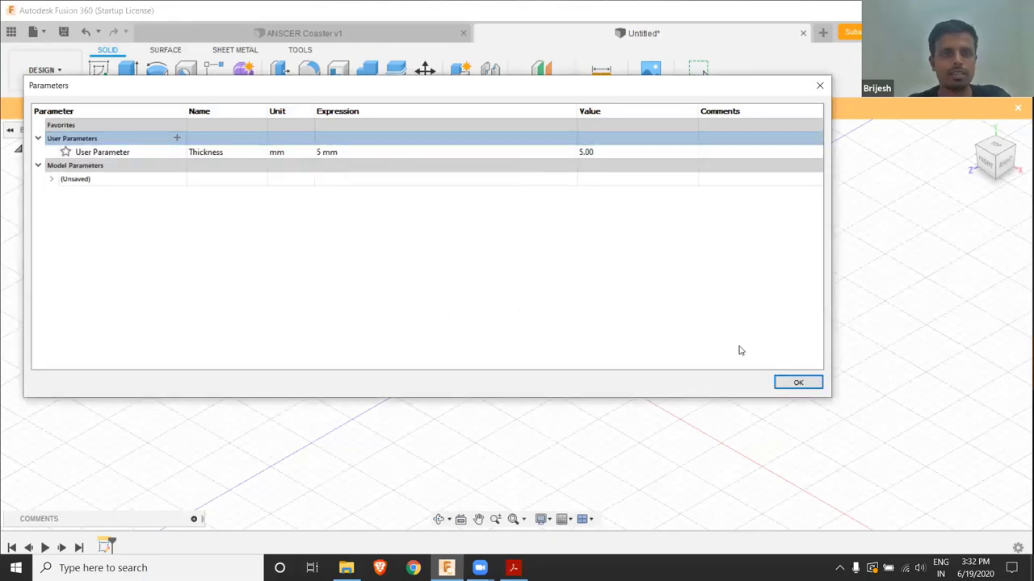
click(797, 384)
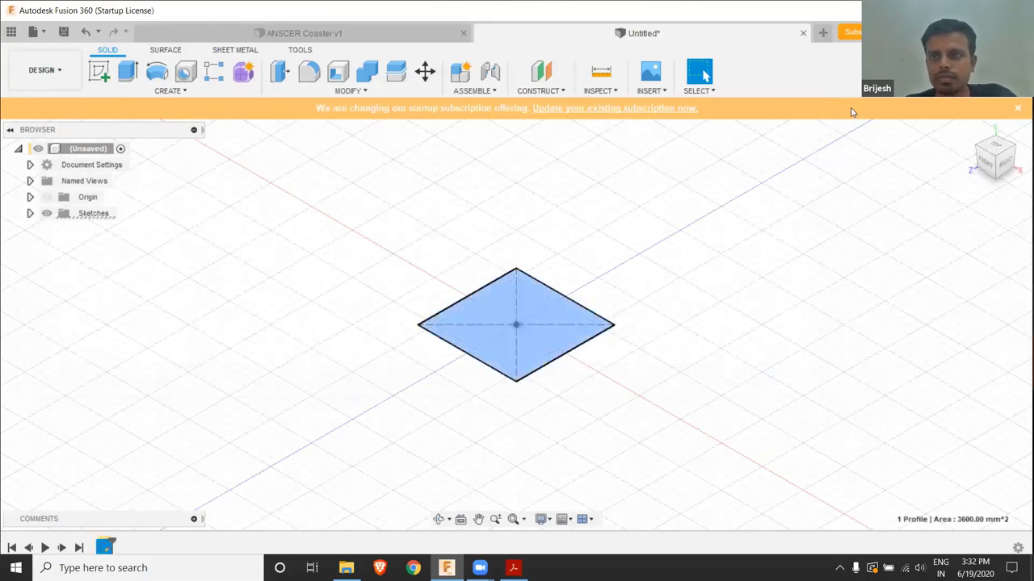
Extrude the square symmetrically with a 40 mm distance, replacing the mistyped value
key(e)
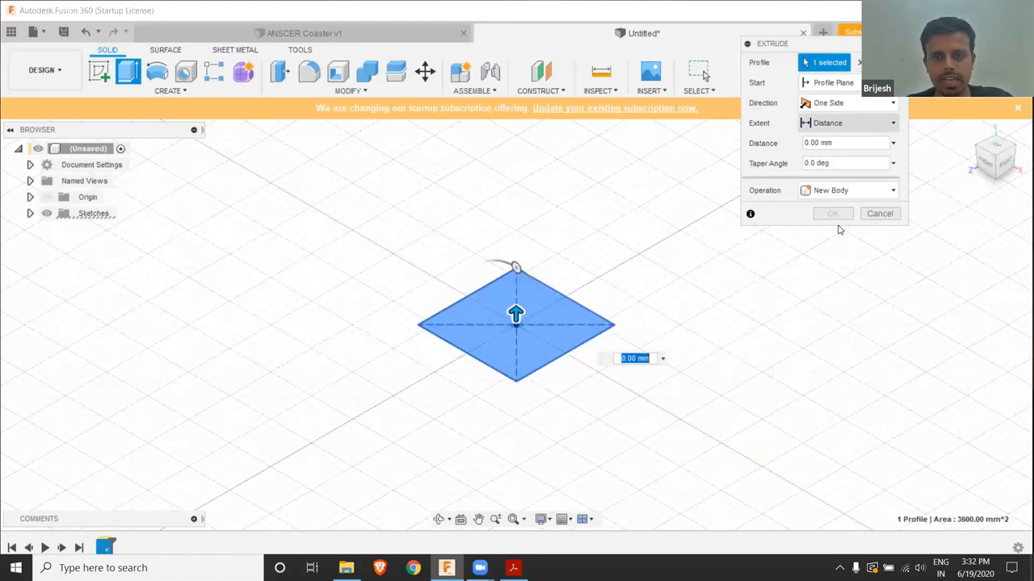
text(40)
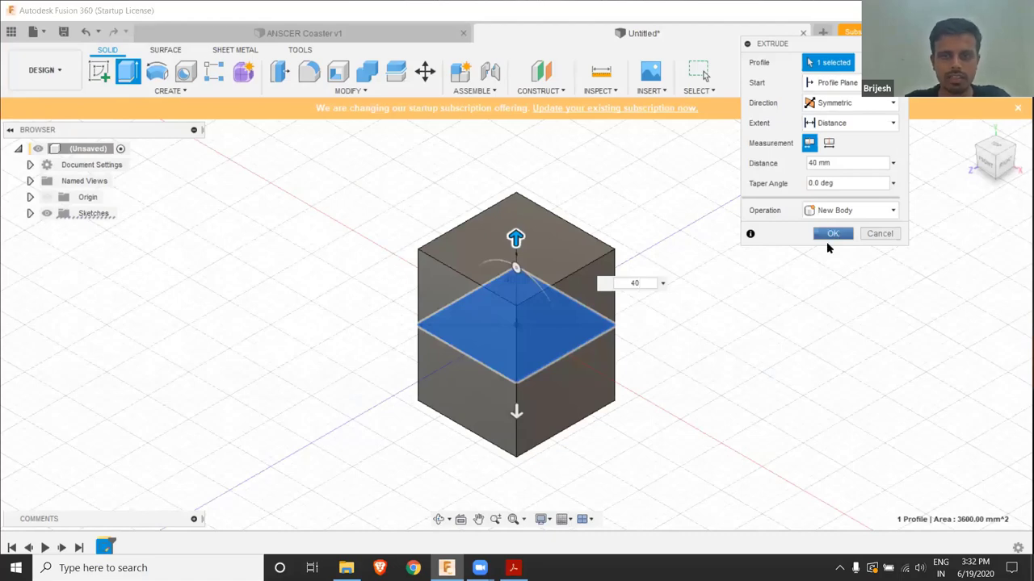
text(80)
scroll(613, 316, down, 3)
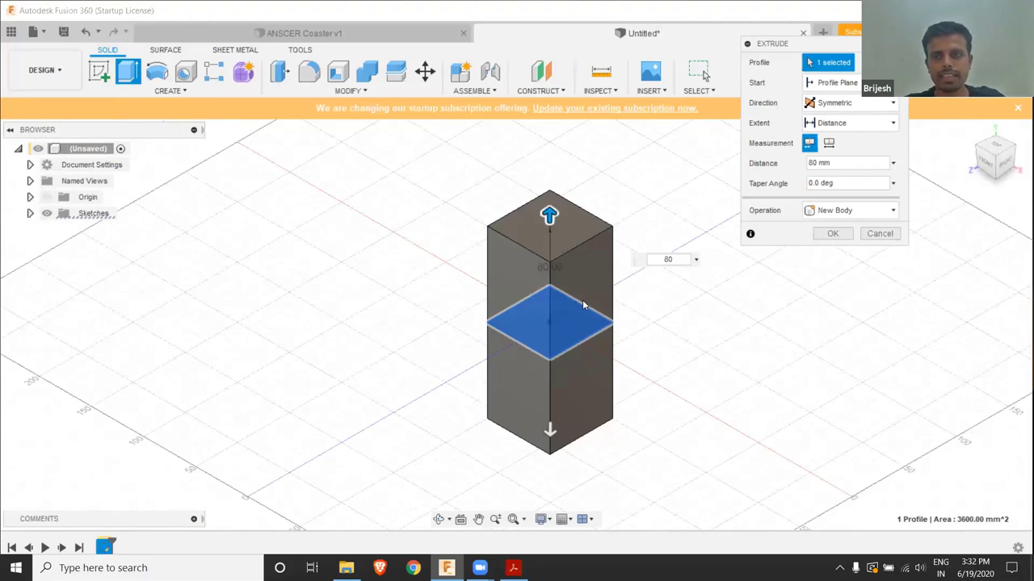
click(669, 261)
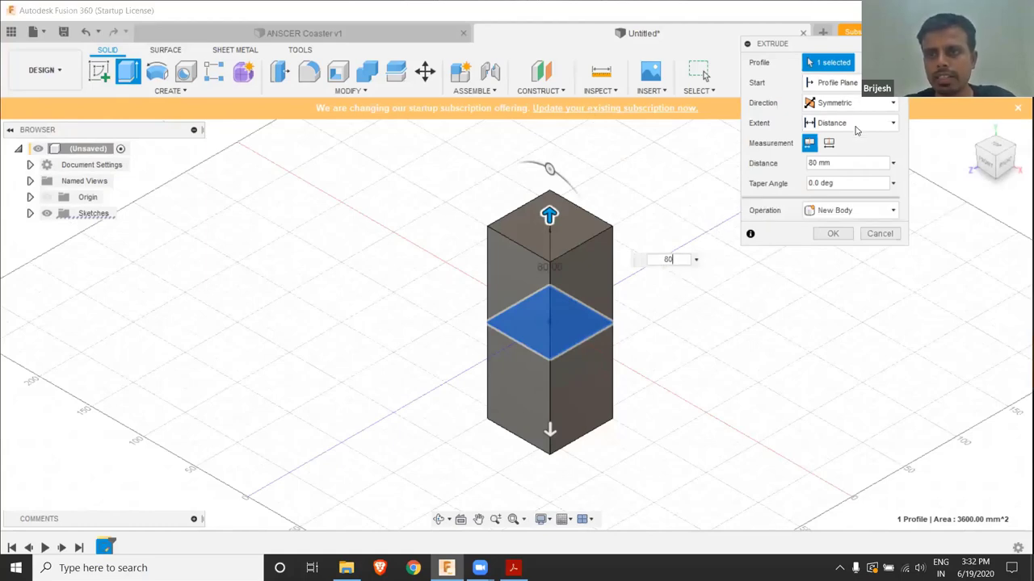
click(849, 102)
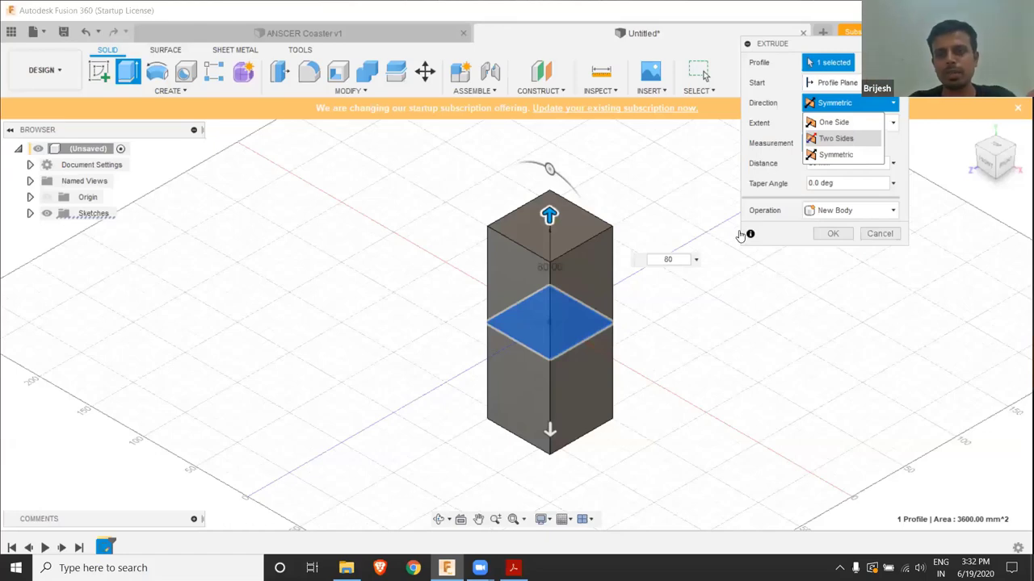
click(661, 257)
click(661, 257)
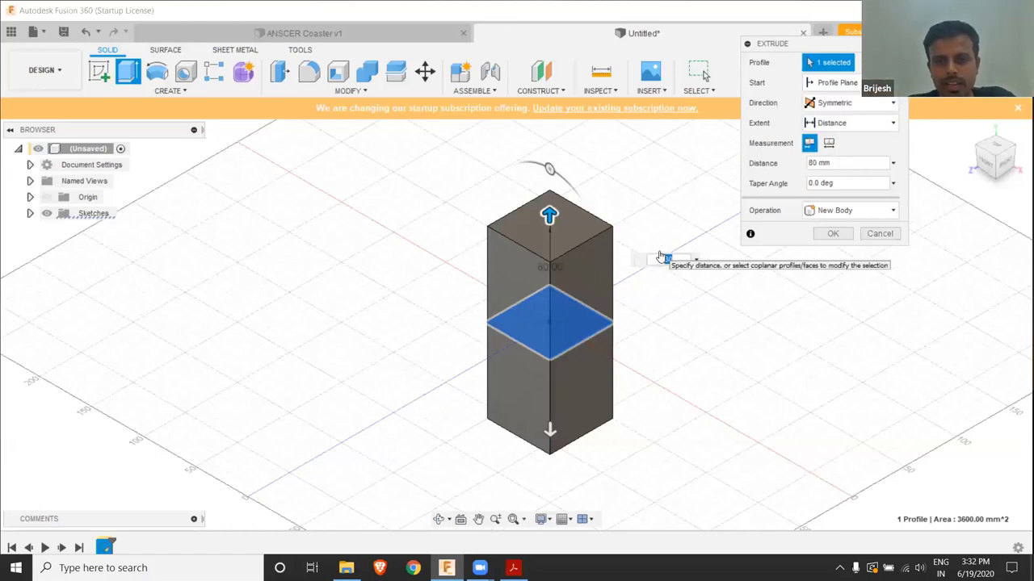
text(40)
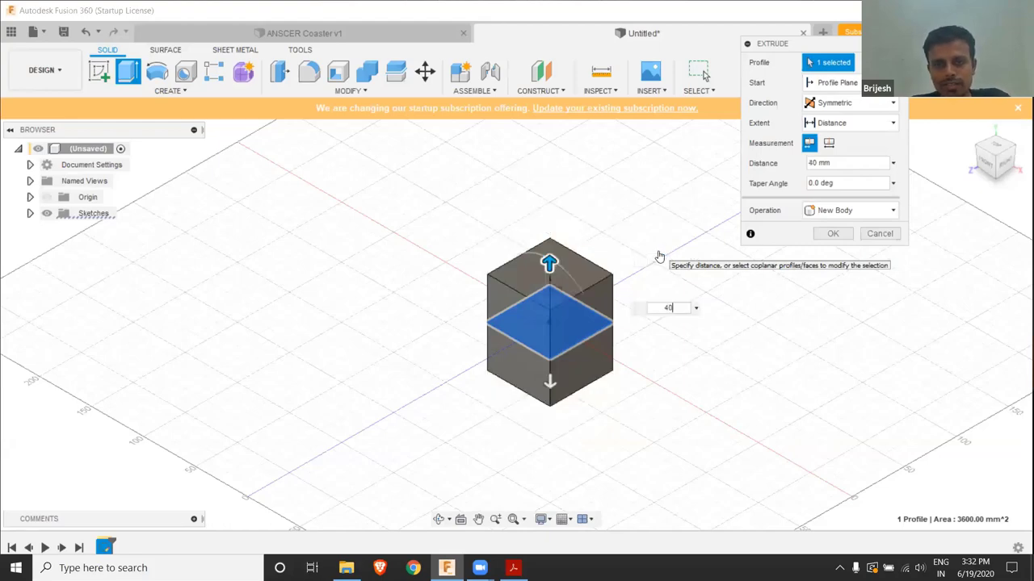
key(Return)
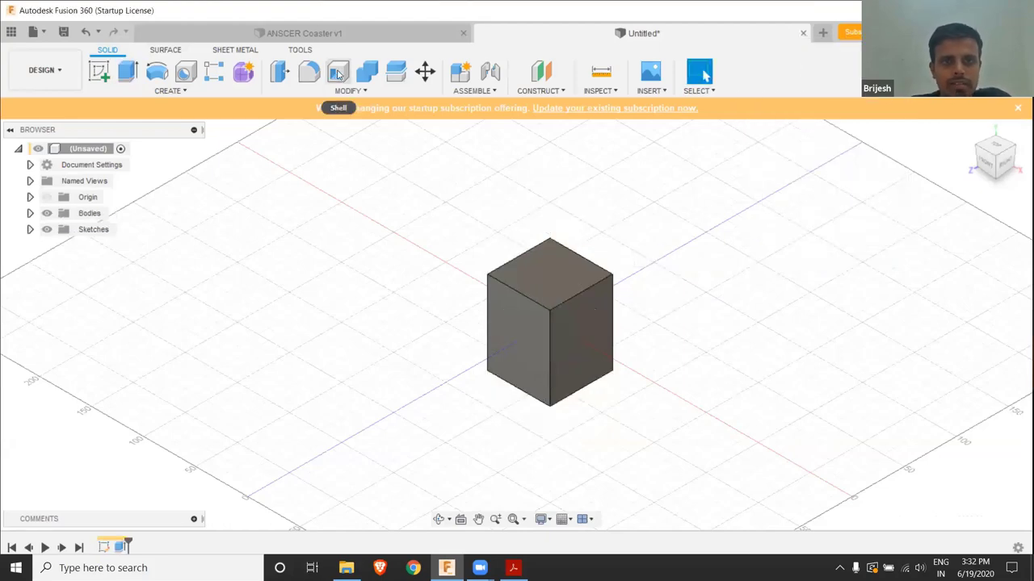
Shell the box from its top face with wall thickness set to the Thickness parameter
click(339, 74)
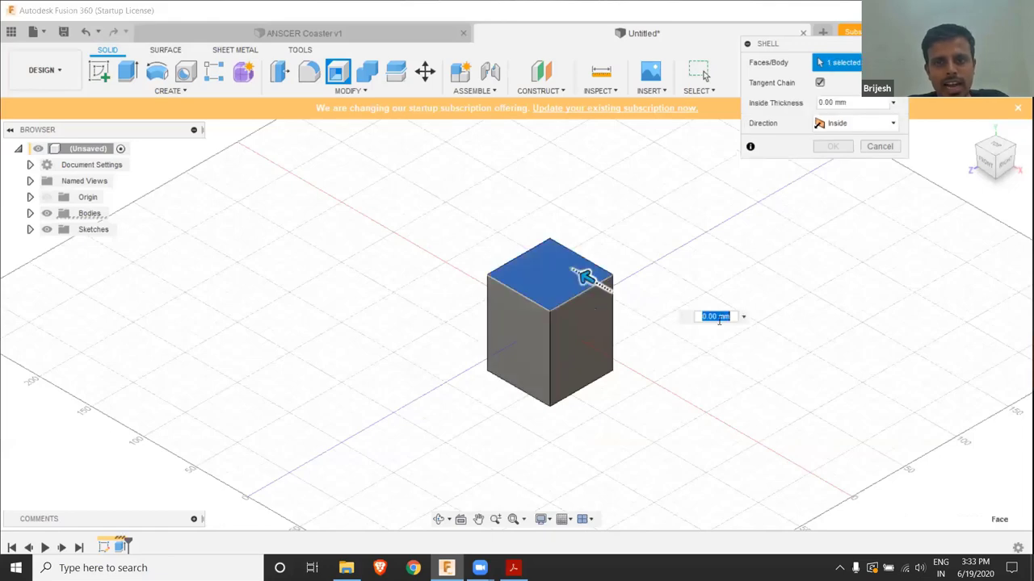
text(20)
key(Return)
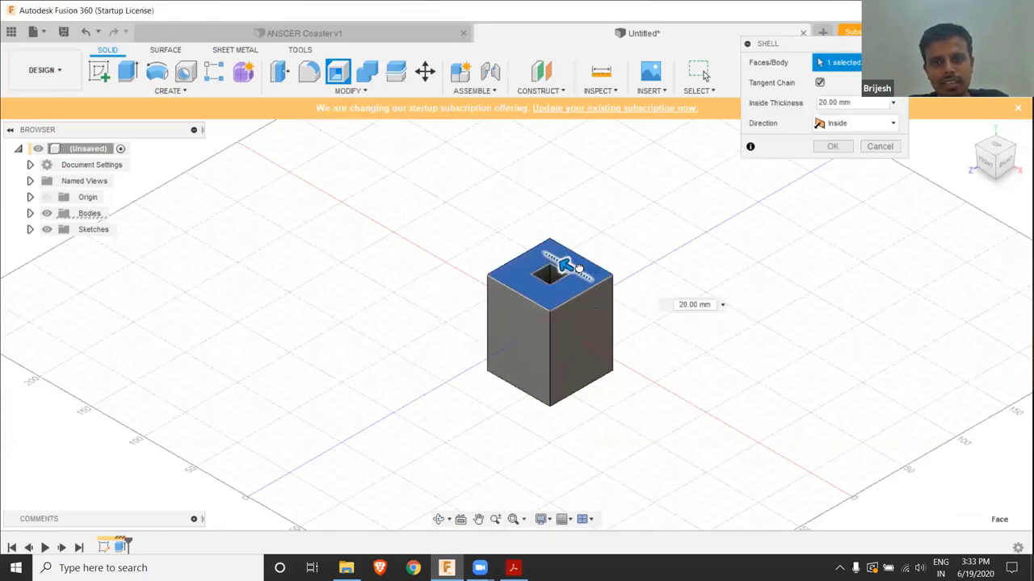
drag(565, 264, 577, 272)
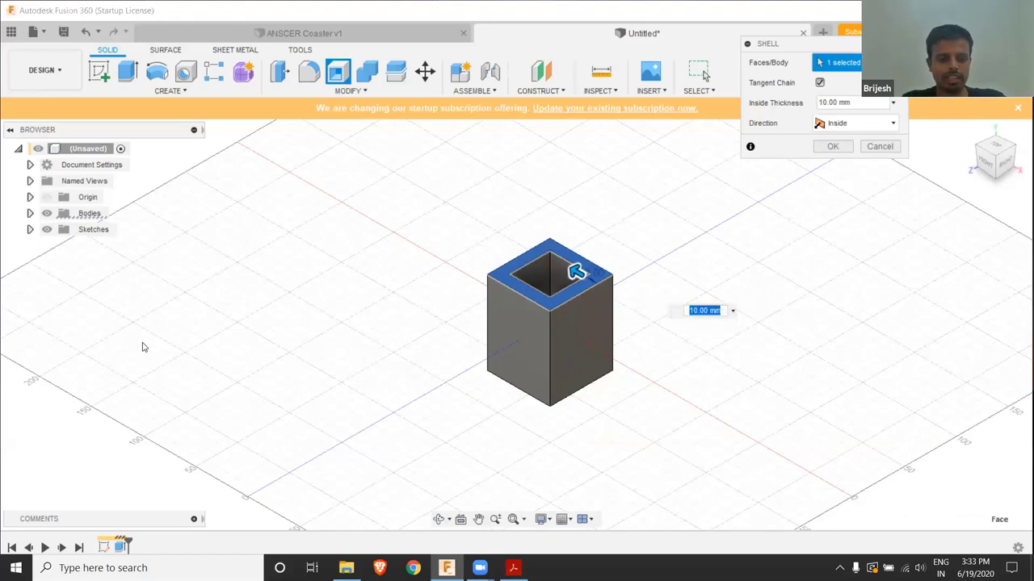
text(thick)
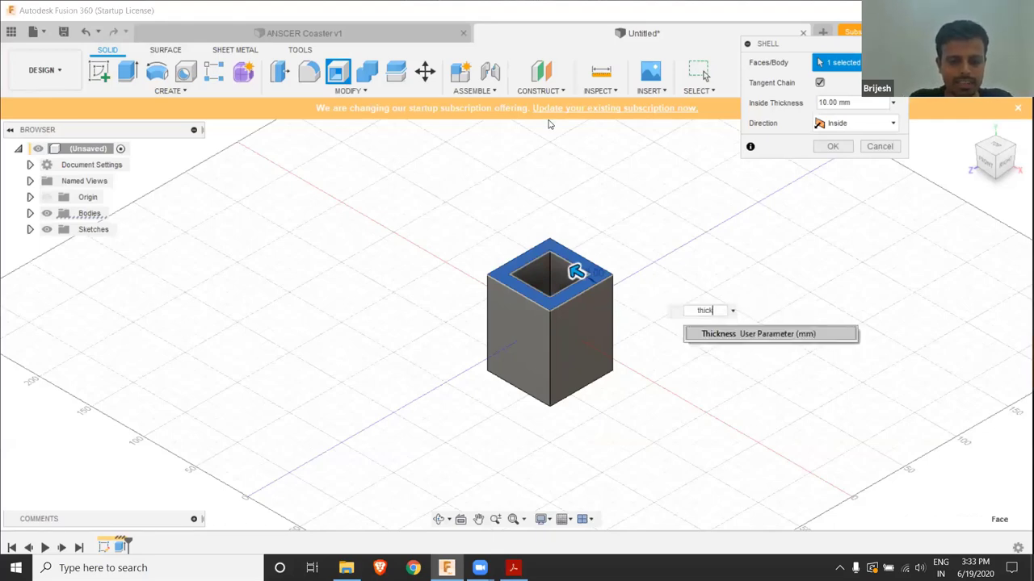
text(ness)
click(721, 337)
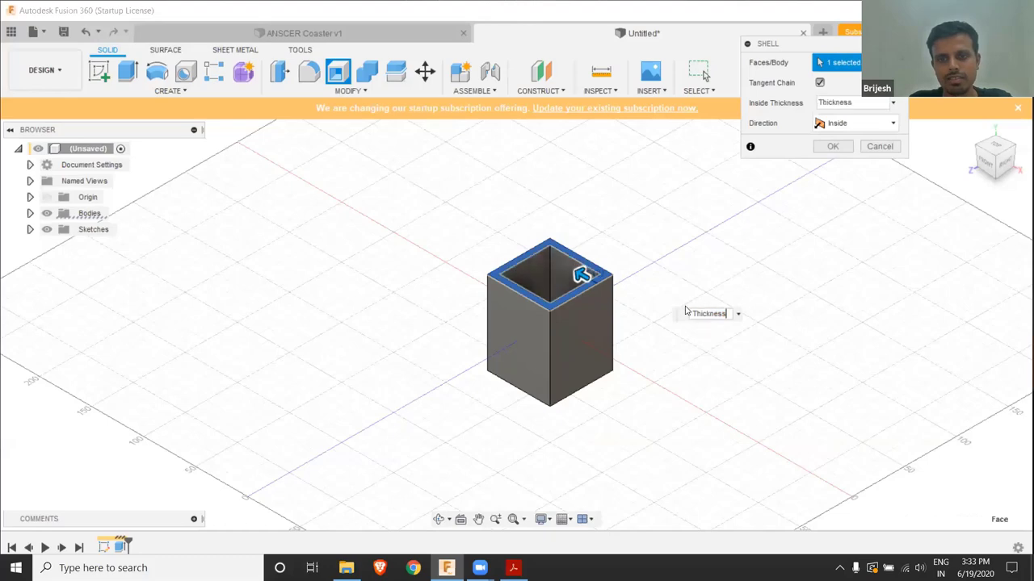
key(Return)
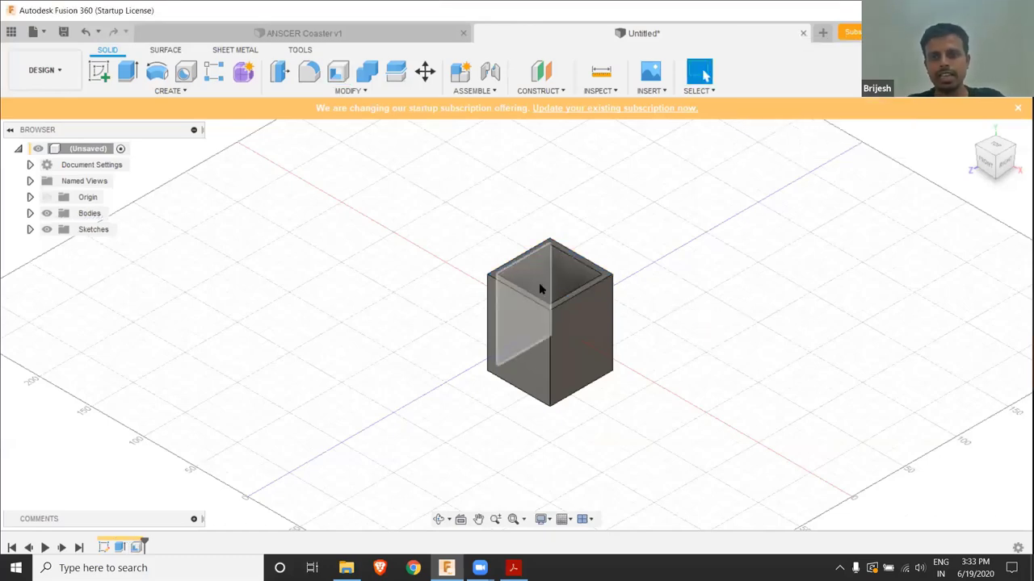
scroll(588, 280, up, 3)
scroll(589, 280, down, 2)
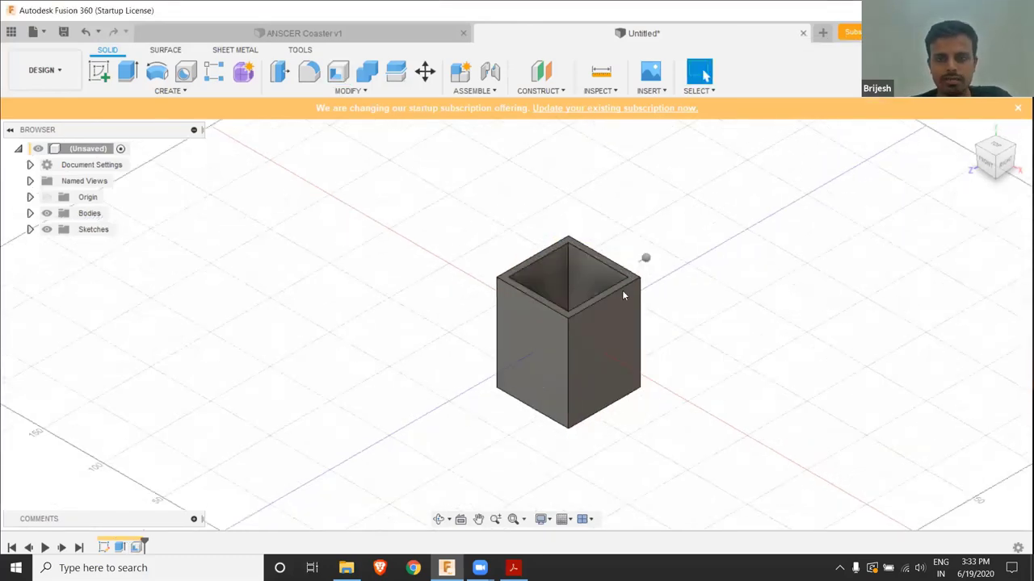
right_click(638, 300)
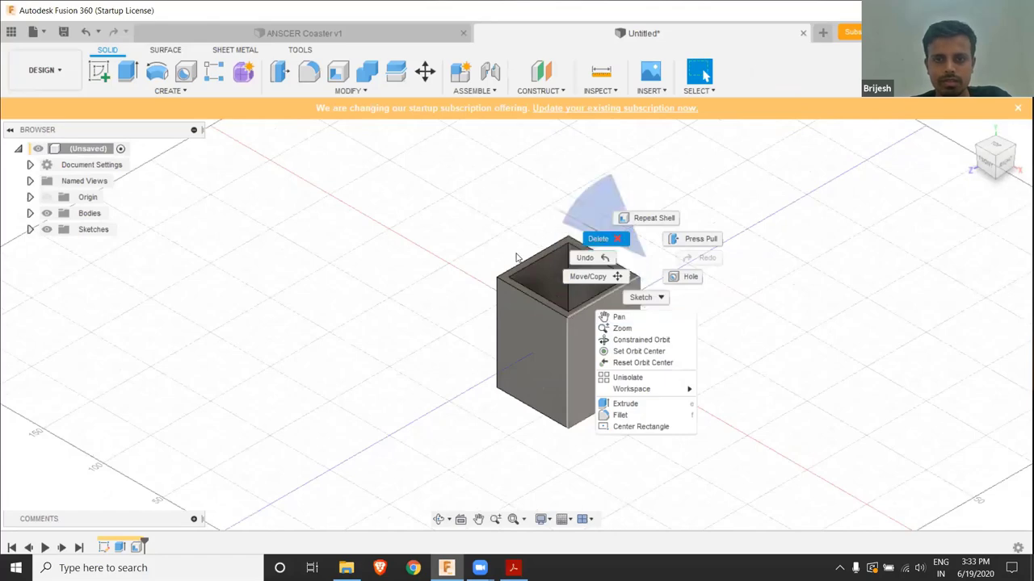
click(487, 315)
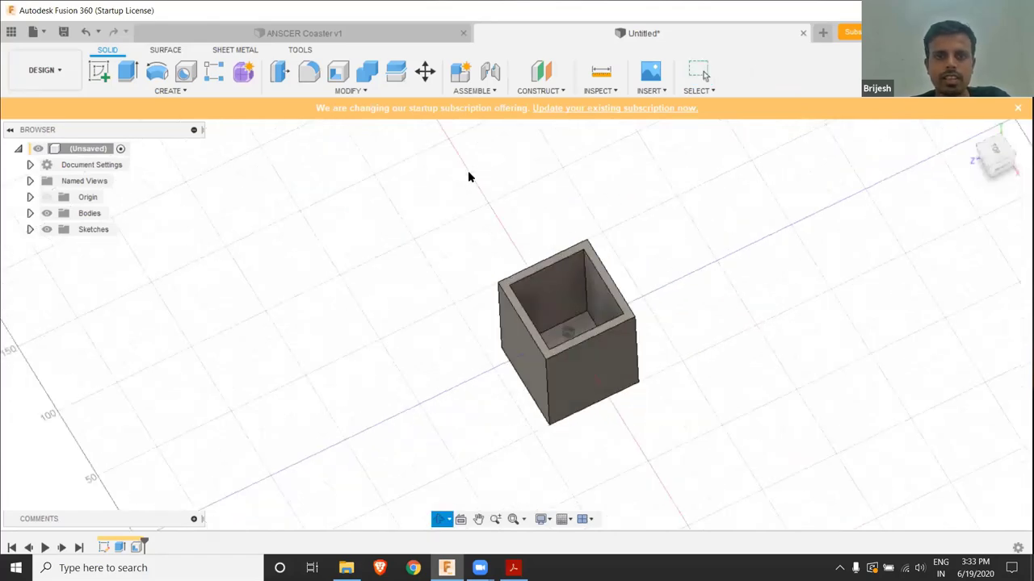
shift+middle_drag(468, 172, 637, 11)
shift+middle_drag(548, 5, 522, 5)
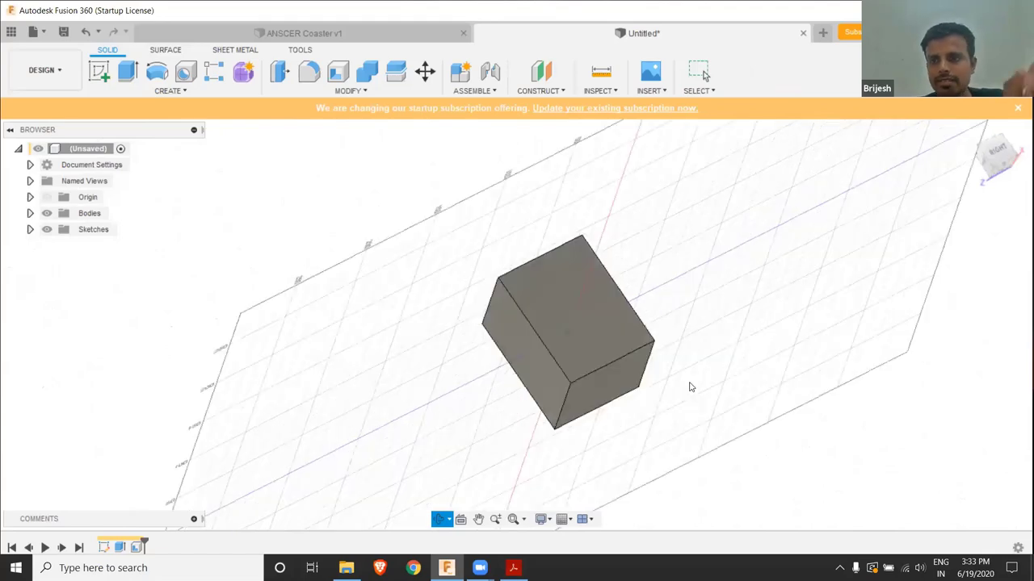
mouse_move(688, 385)
shift+middle_down()
mouse_move(617, 262)
mouse_move(382, 113)
mouse_move(390, 103)
shift+middle_up()
mouse_move(412, 205)
shift+middle_down()
mouse_move(283, 302)
mouse_move(304, 254)
mouse_move(306, 276)
shift+middle_up()
mouse_move(637, 291)
shift+middle_down()
mouse_move(561, 266)
mouse_move(858, 111)
shift+middle_up()
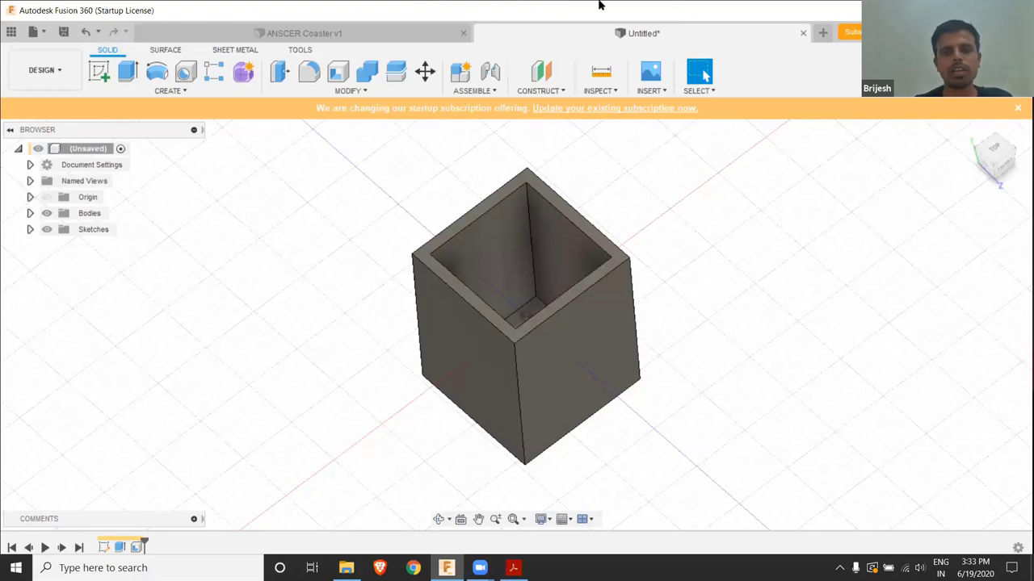
Split the hollow box with the plane near its base to separate the bottom slab
click(350, 91)
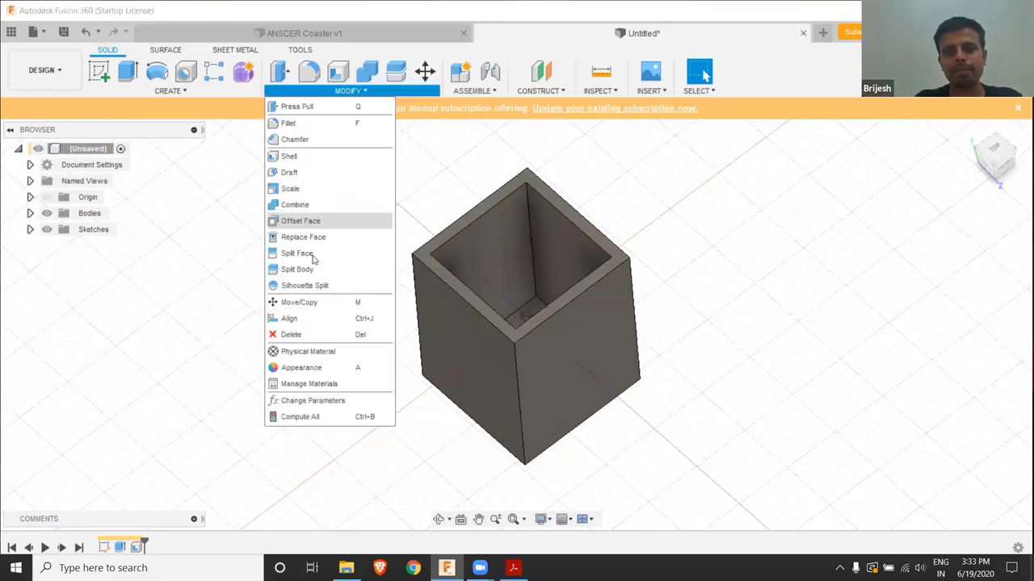
click(323, 267)
click(613, 266)
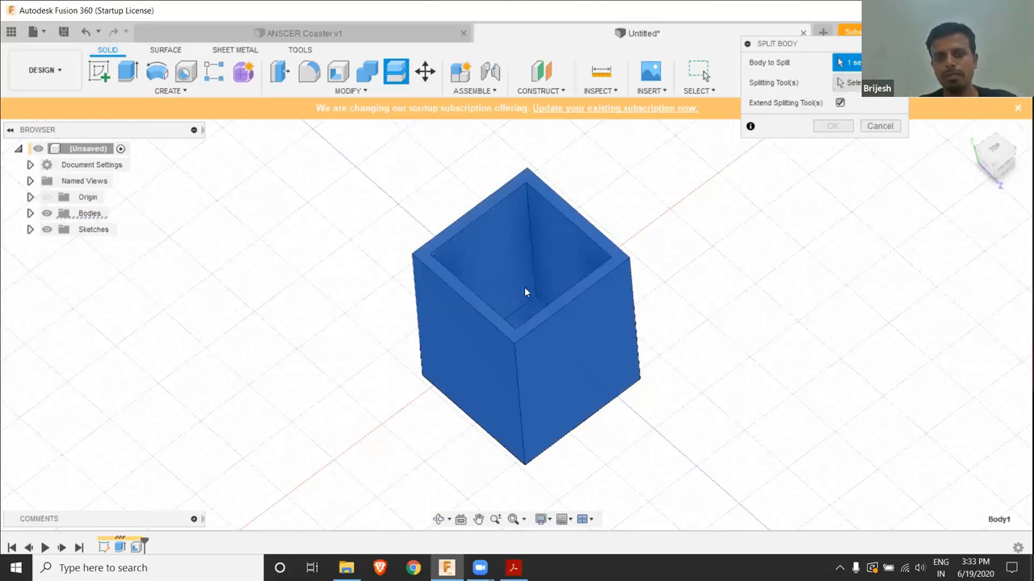
mouse_move(528, 293)
shift+middle_down()
mouse_move(590, 211)
mouse_move(849, 208)
shift+middle_up()
click(850, 203)
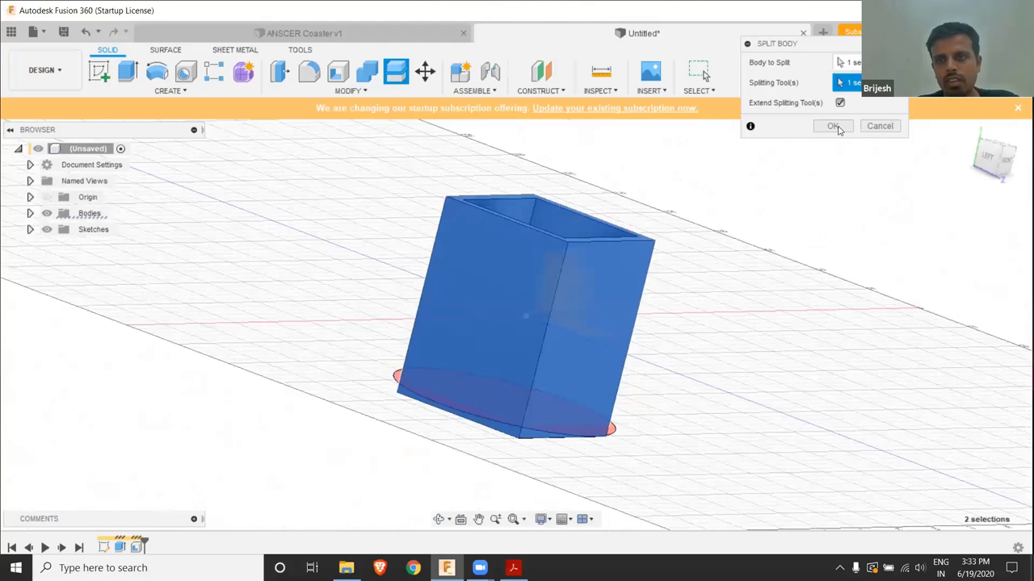
key(Return)
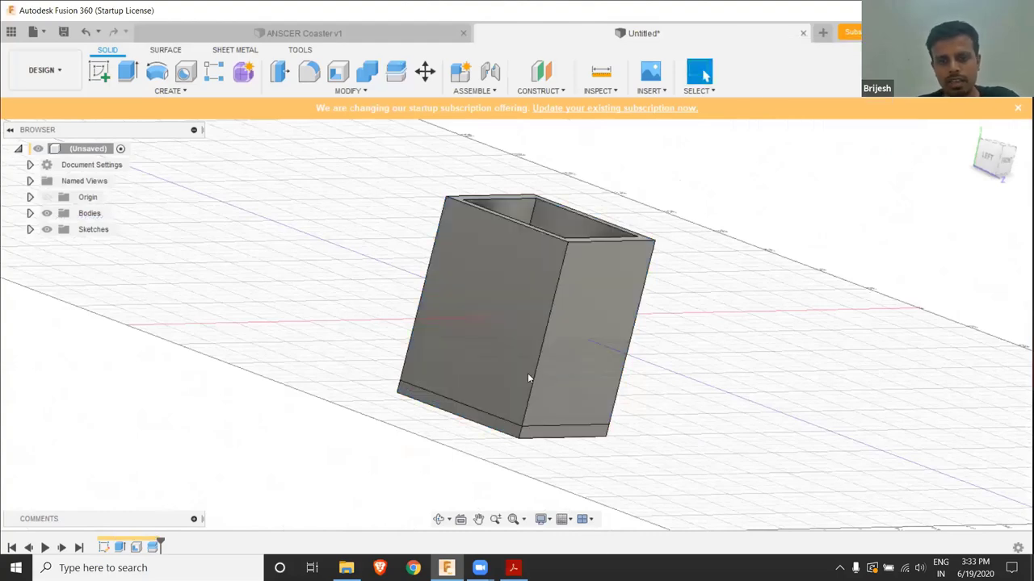
click(527, 373)
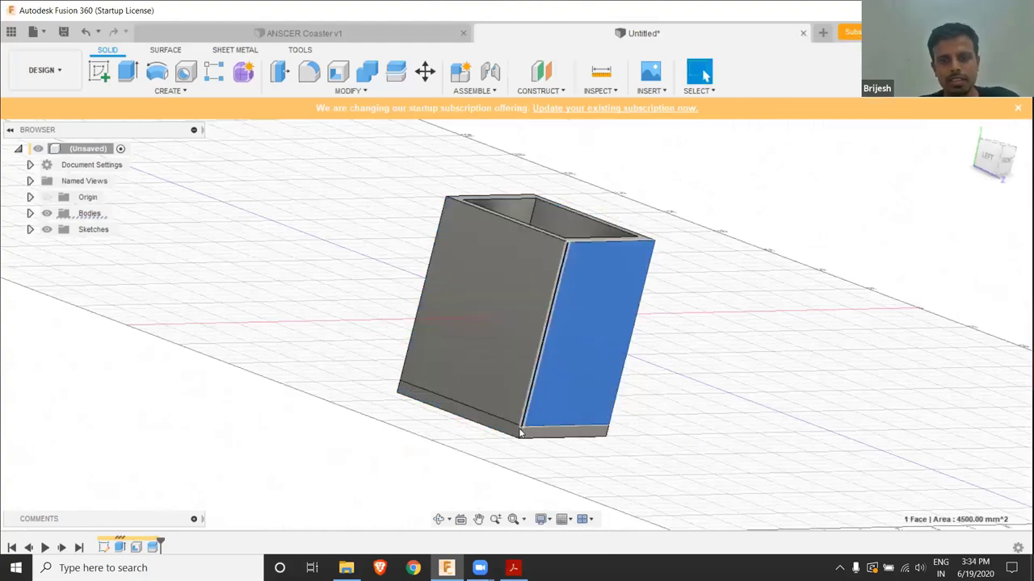
key(Escape)
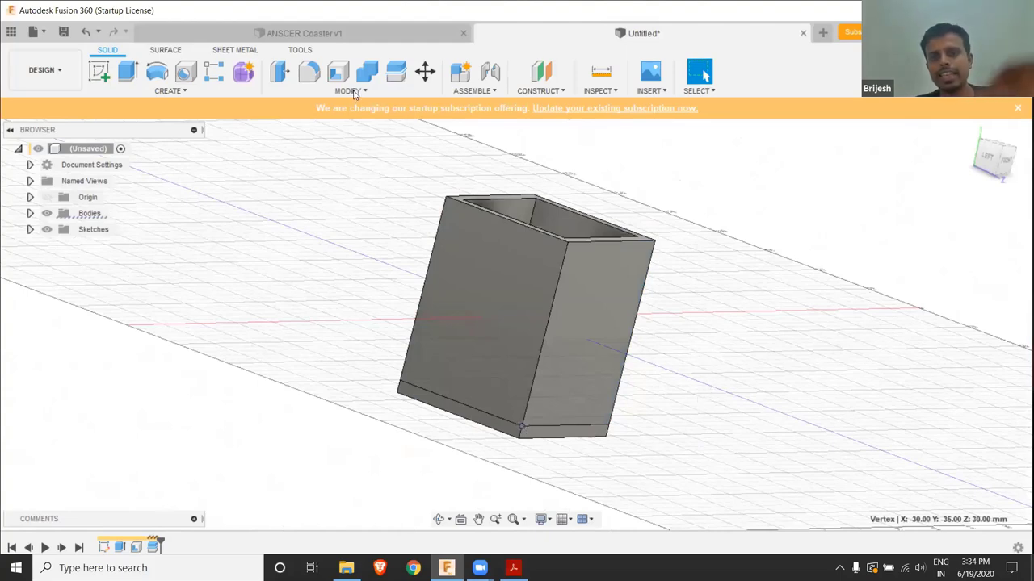
Select the side panel's inner face and start a new sketch on it
shift+middle_drag(452, 243, 517, 242)
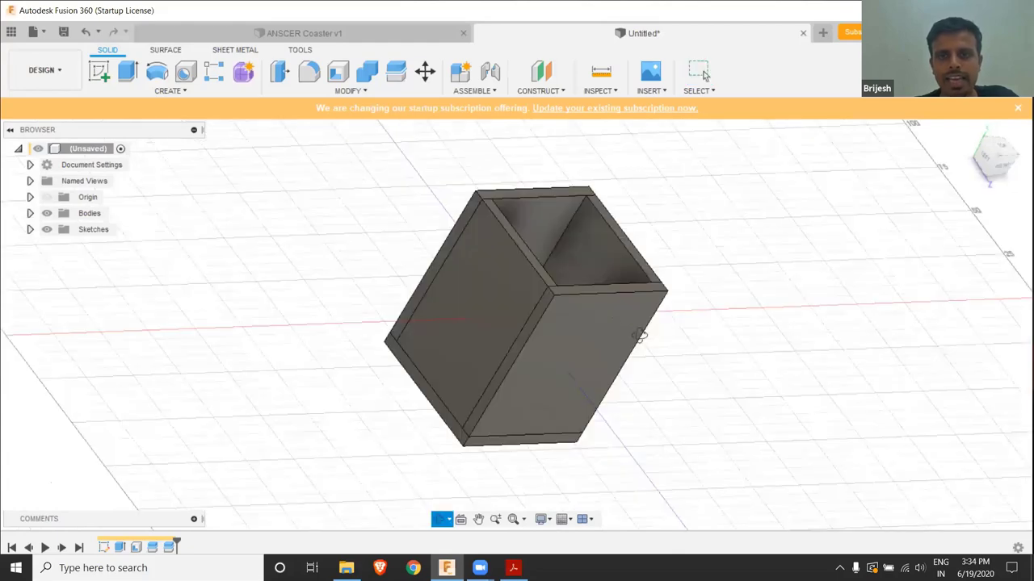
shift+middle_drag(638, 336, 634, 336)
shift+middle_drag(506, 348, 587, 302)
click(586, 297)
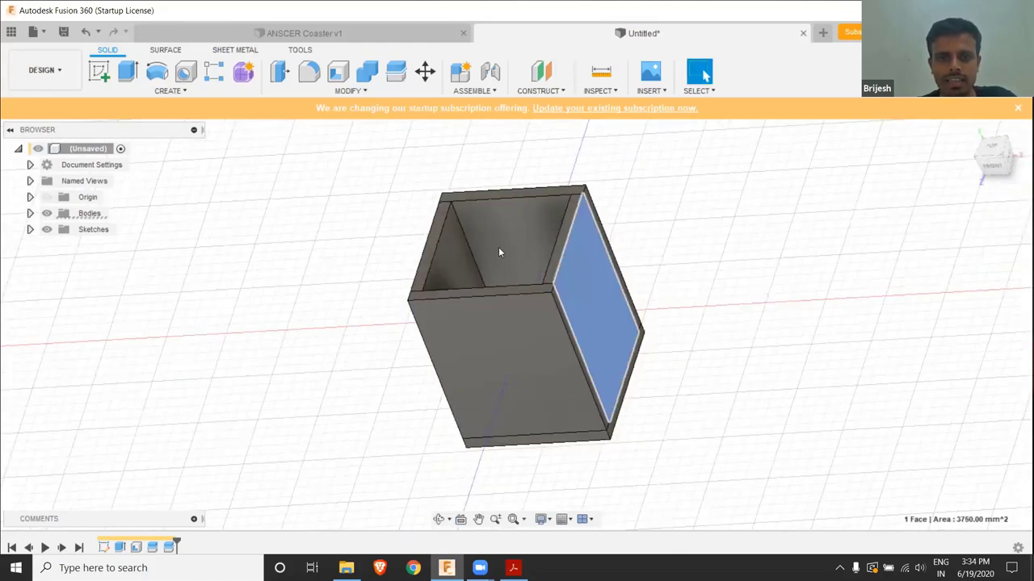
click(447, 265)
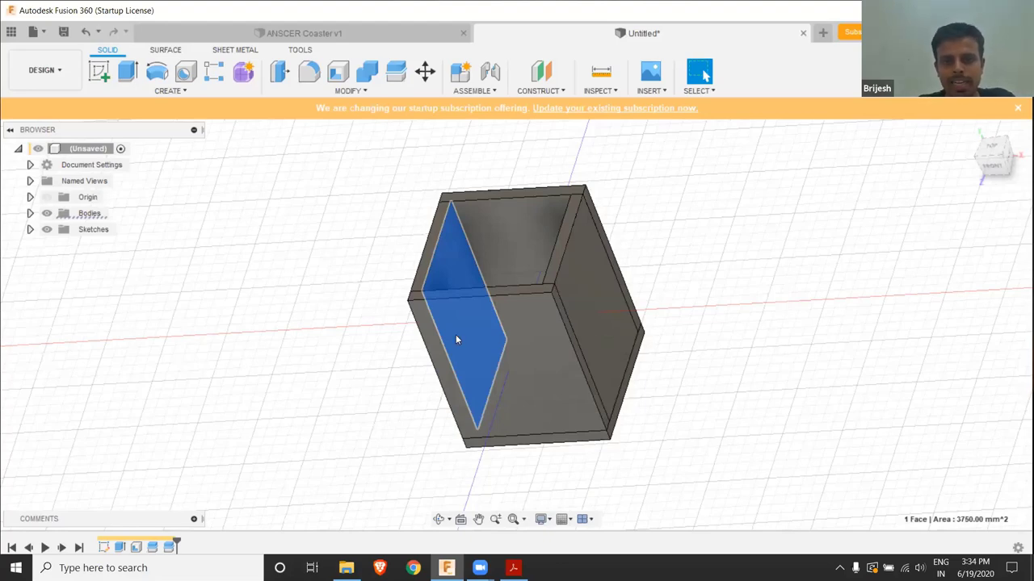
key(Delete)
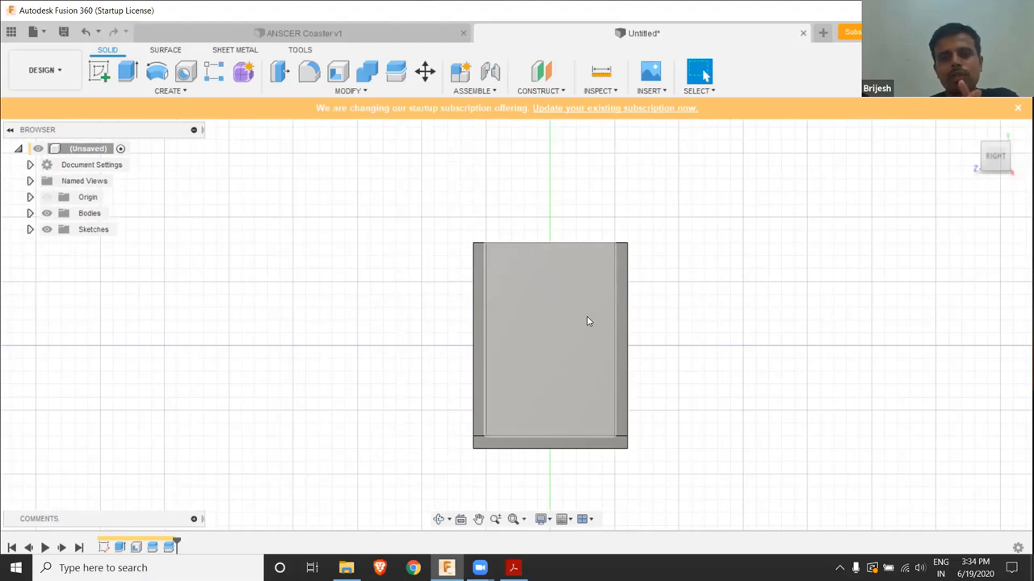
click(588, 321)
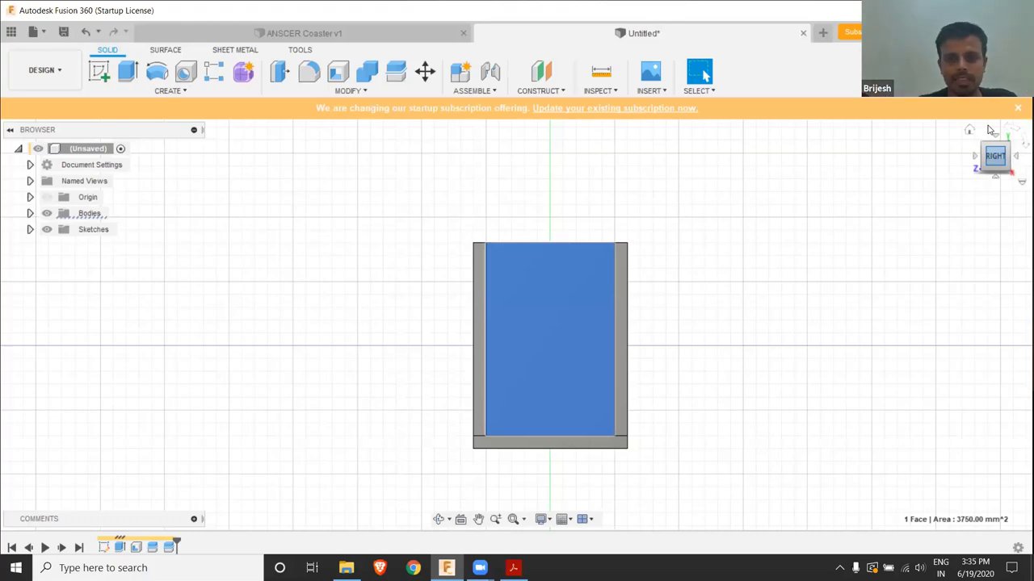
click(100, 75)
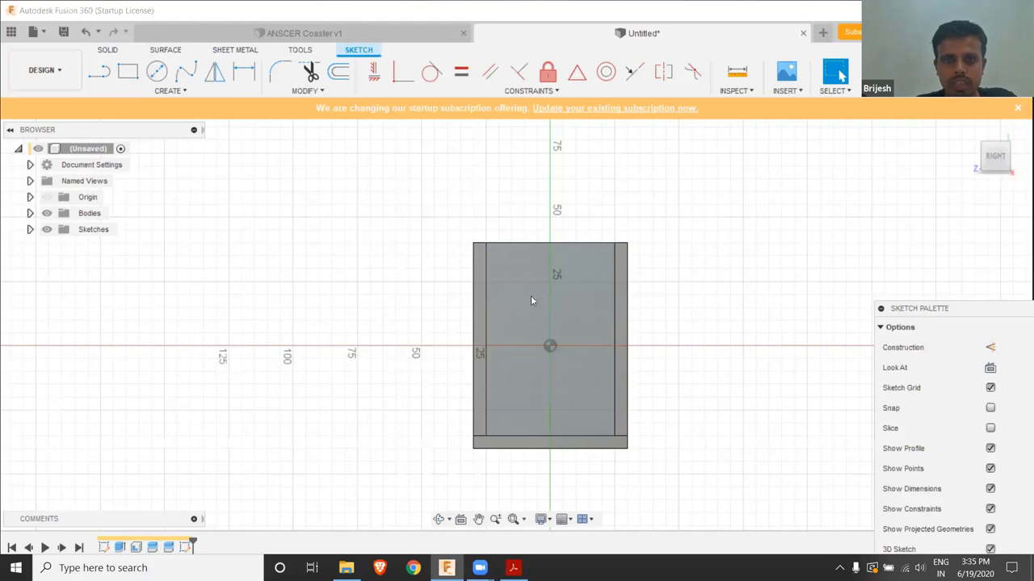
shift+middle_drag(488, 323, 409, 275)
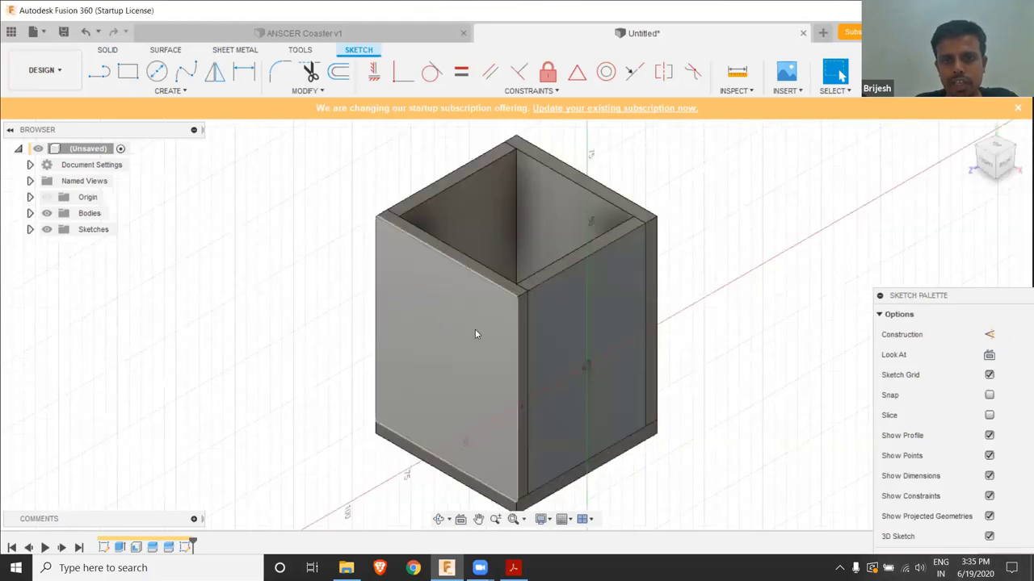
click(582, 321)
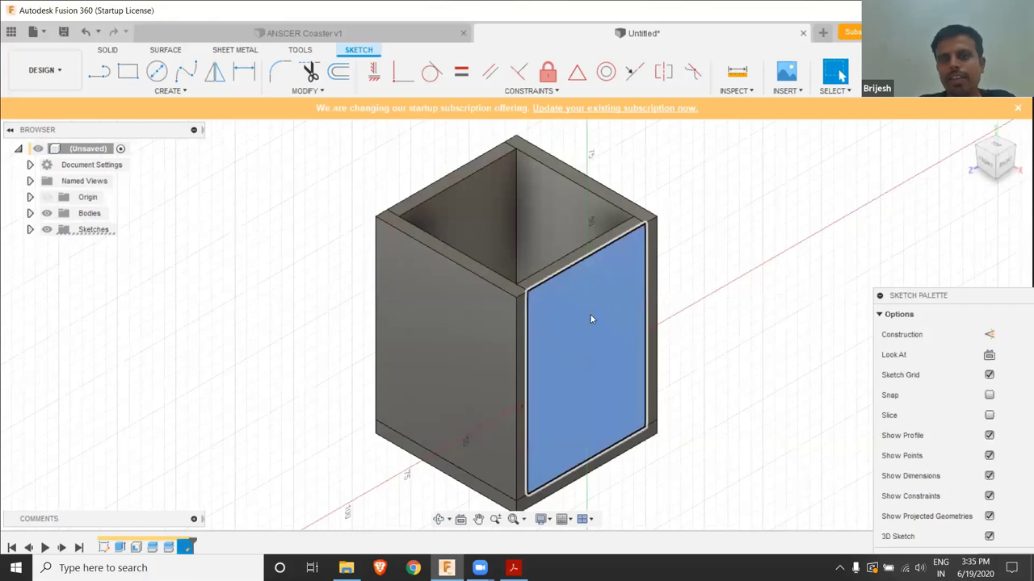
click(567, 298)
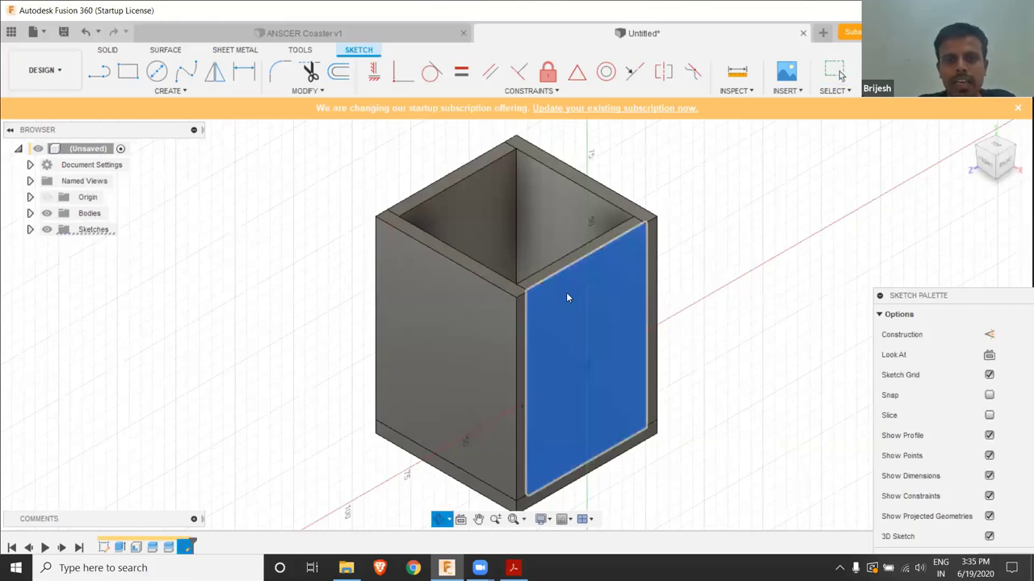
shift+middle_drag(463, 316, 452, 321)
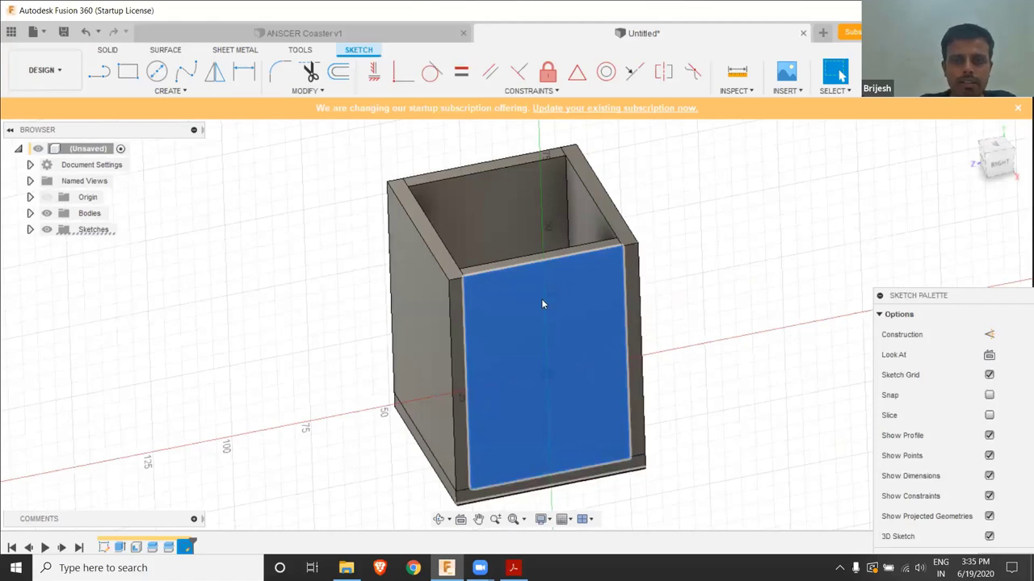
click(734, 247)
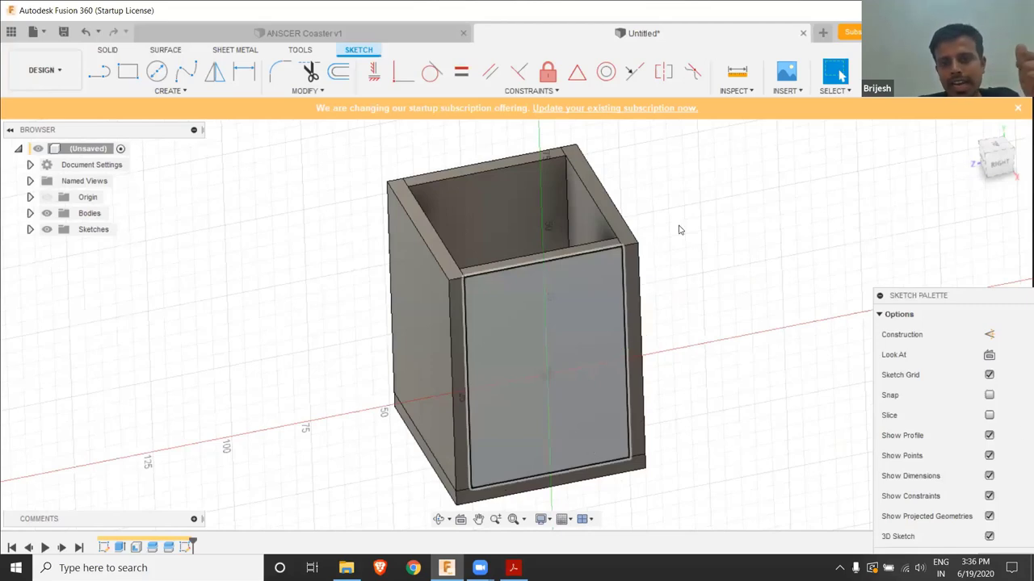
click(604, 356)
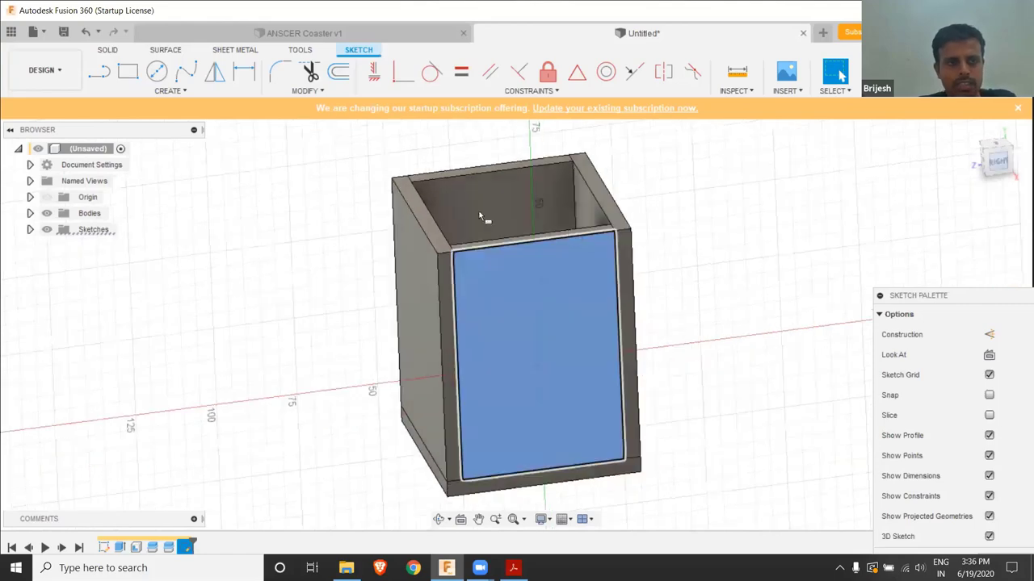
Hide Body1 through Body4 so only the side panel stays visible
key(r)
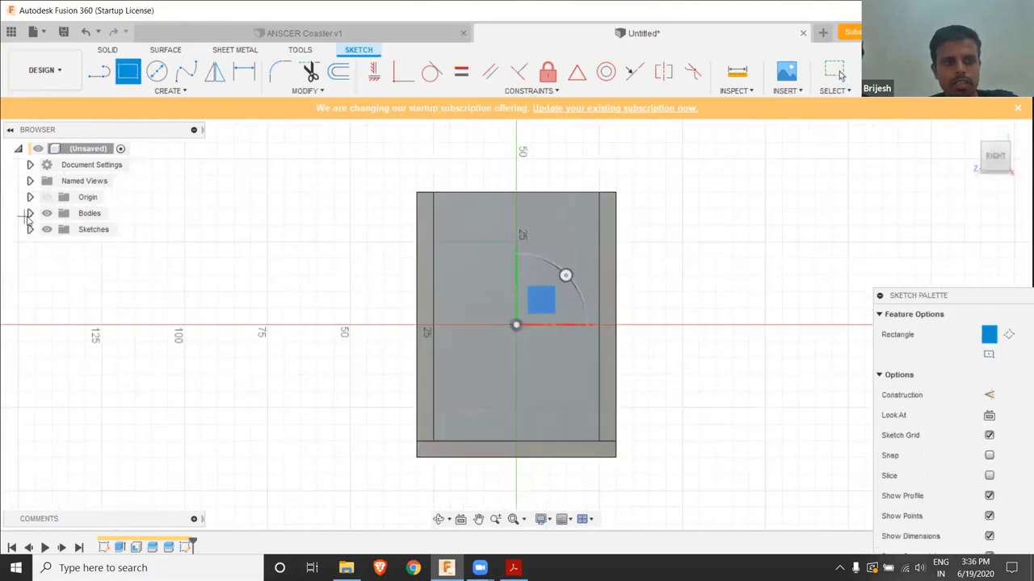
click(39, 218)
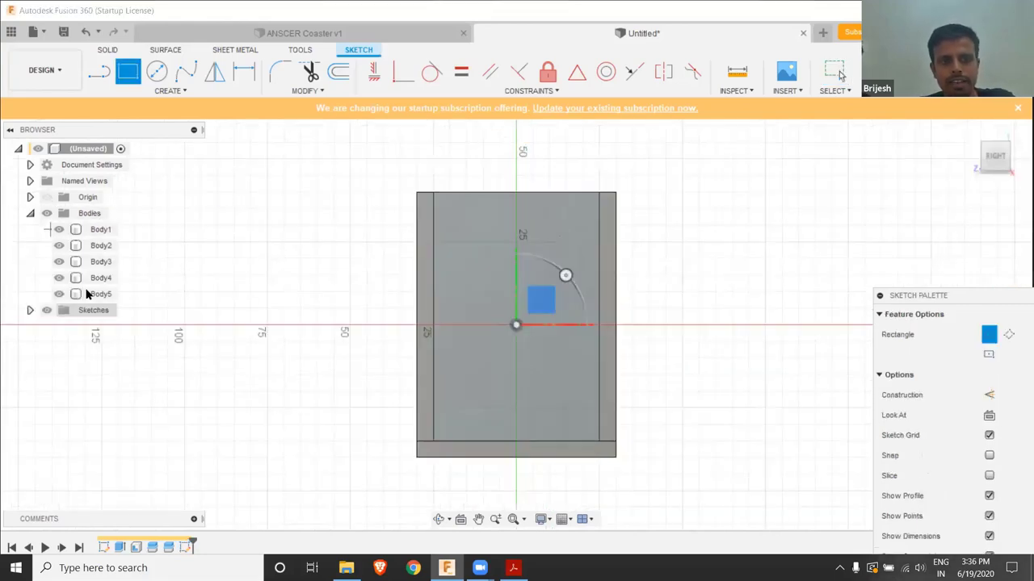
right_click(90, 295)
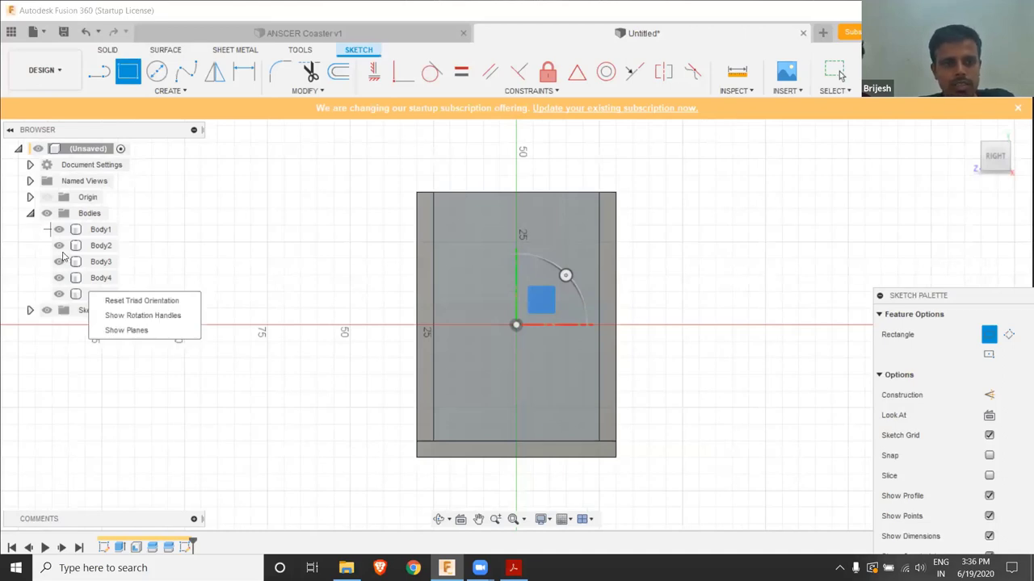
click(60, 245)
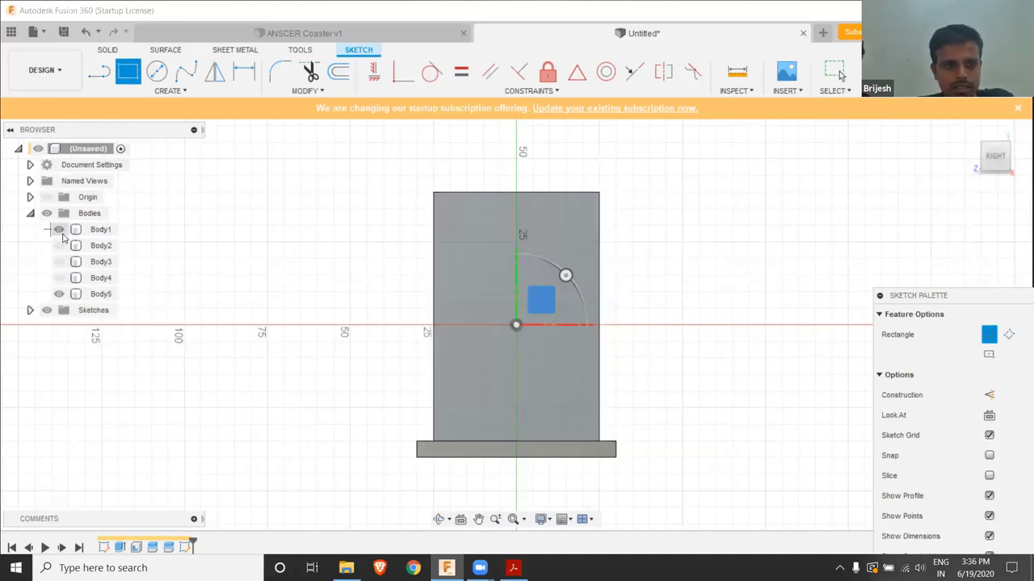
click(60, 230)
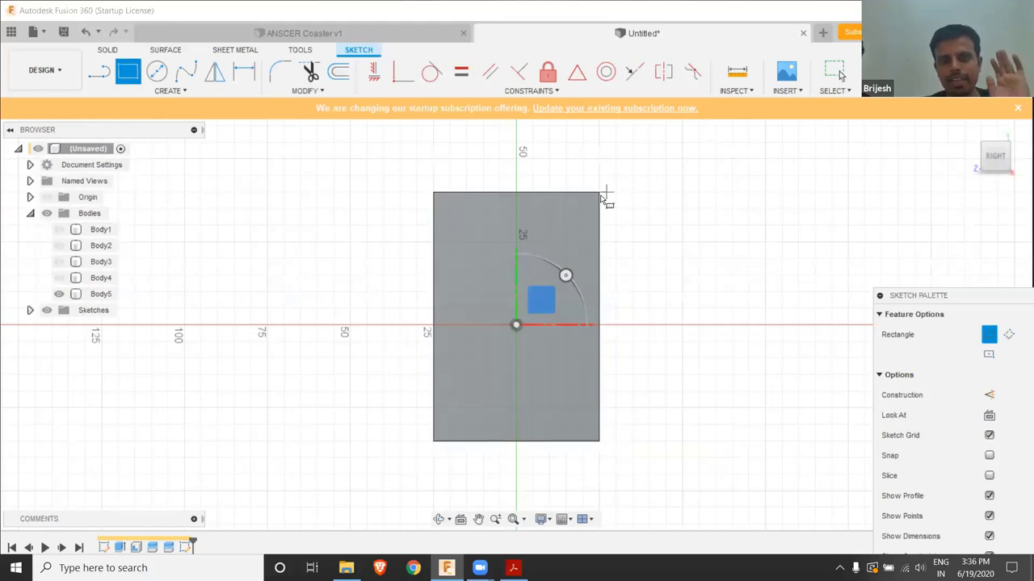
Draw a 20 mm × Thickness rectangle at the panel's top-right corner, then undo it
click(601, 196)
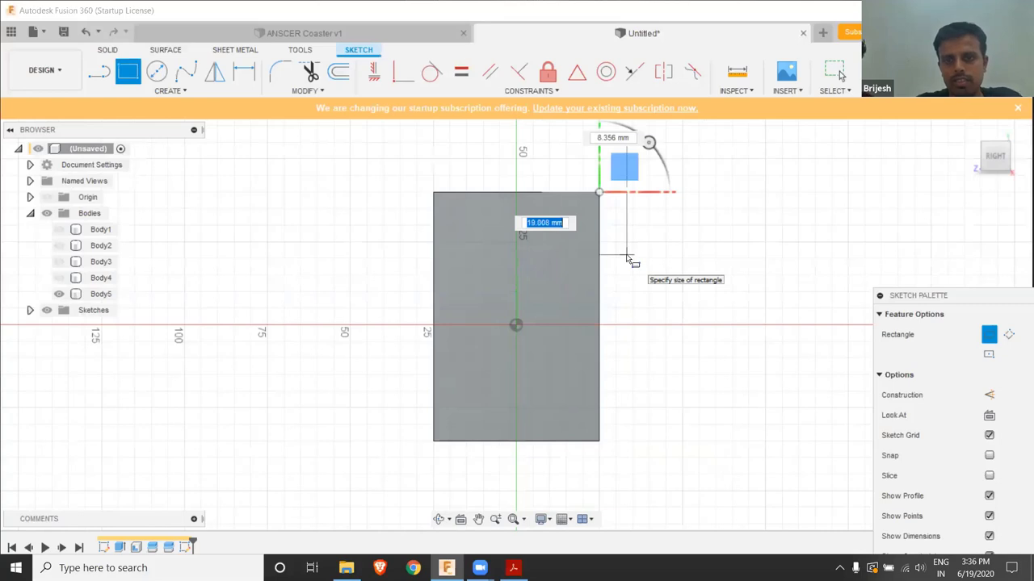
text(20)
key(Tab)
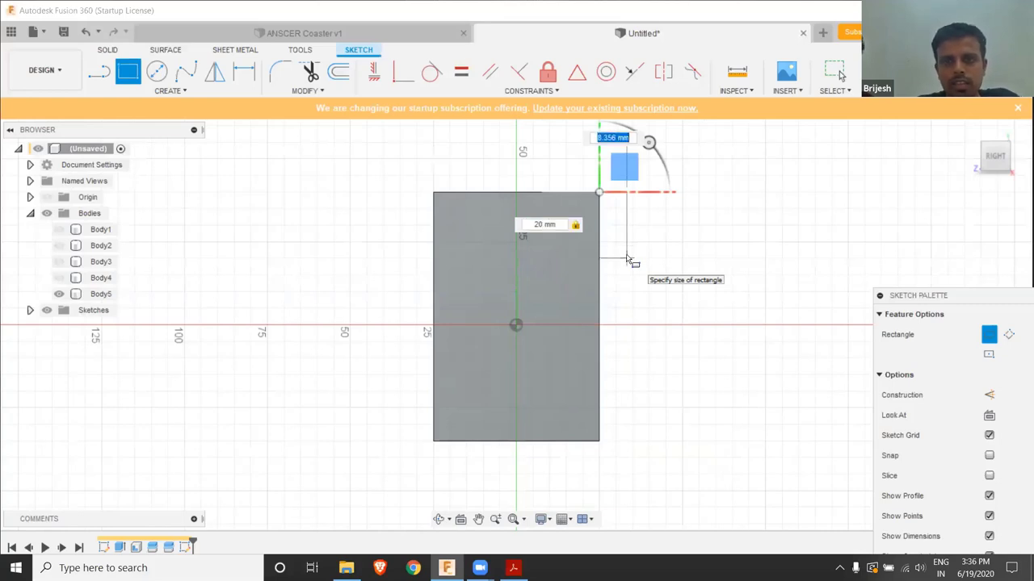
text(th)
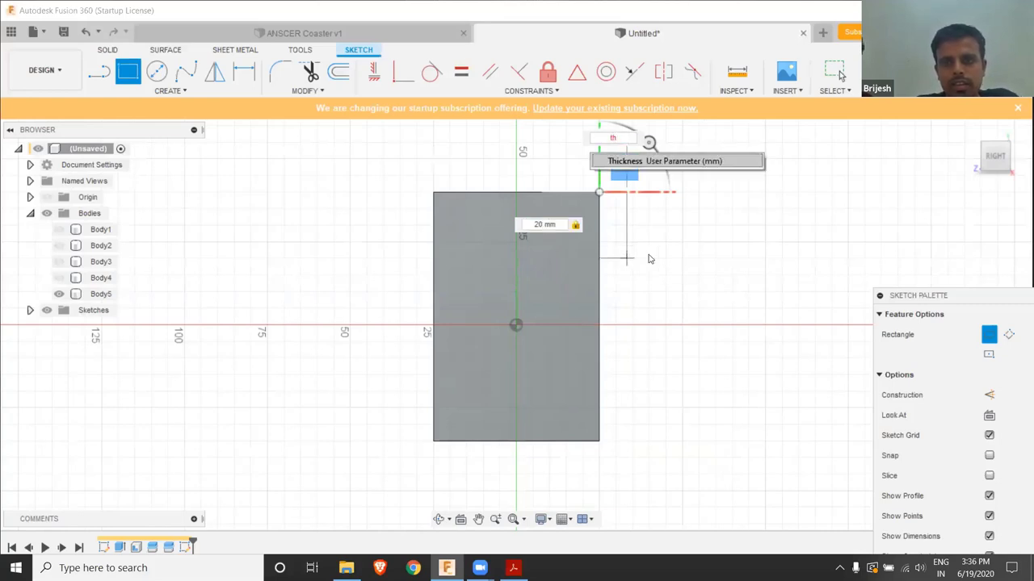
click(642, 161)
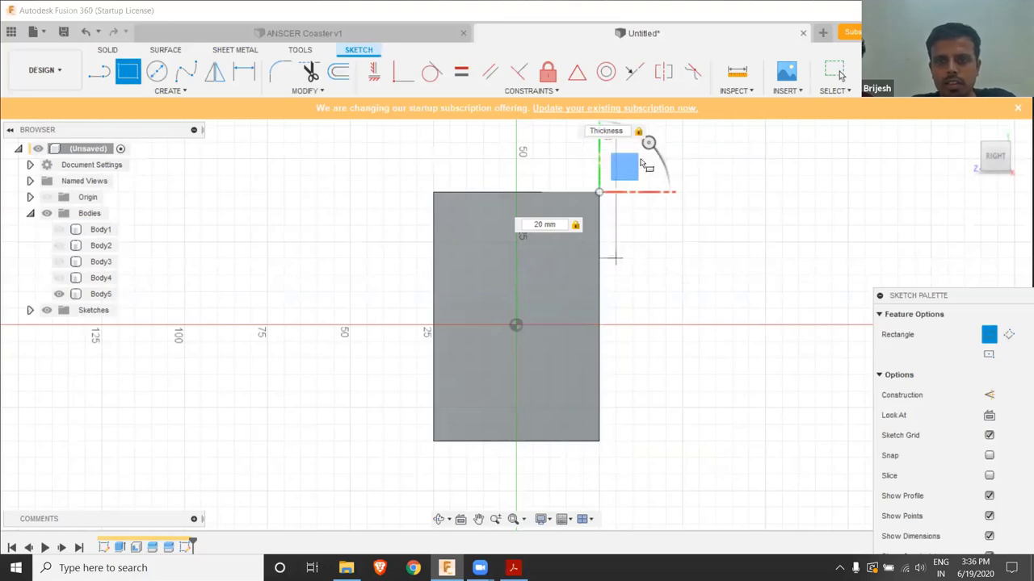
click(634, 260)
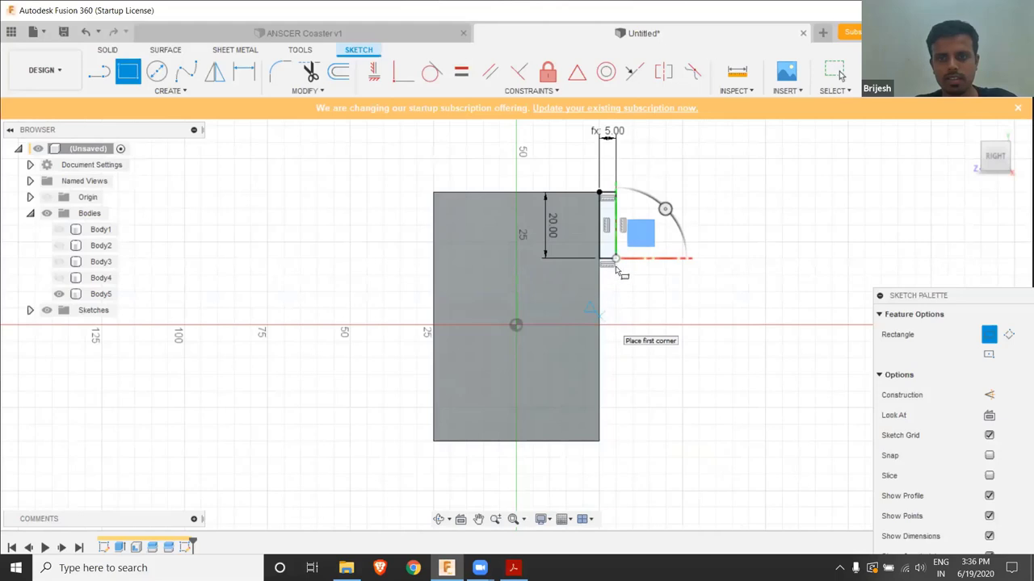
key(Escape)
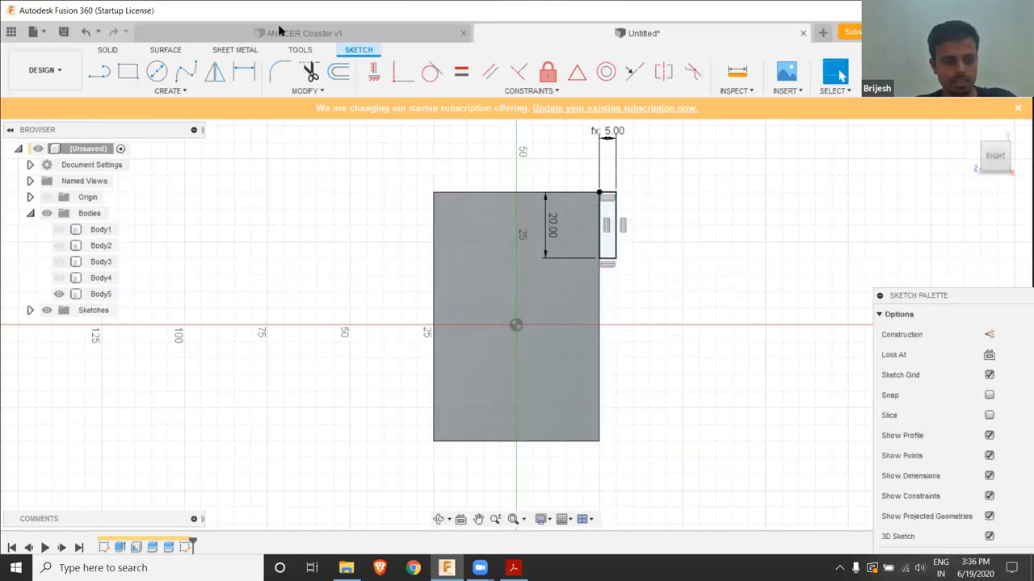
key(ctrl+z)
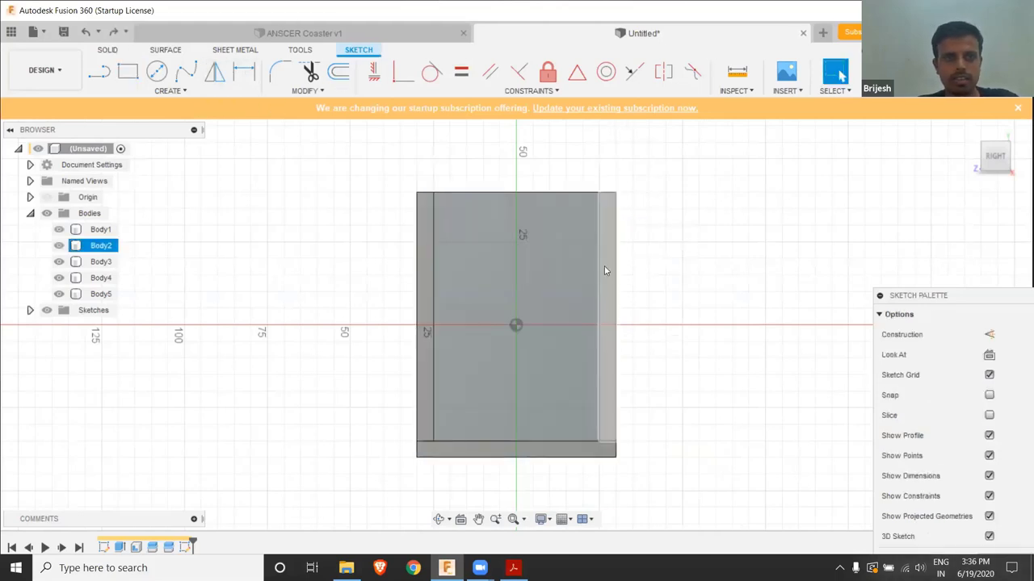
Draw a 20 mm × Thickness slot rectangle on the right side strip
key(r)
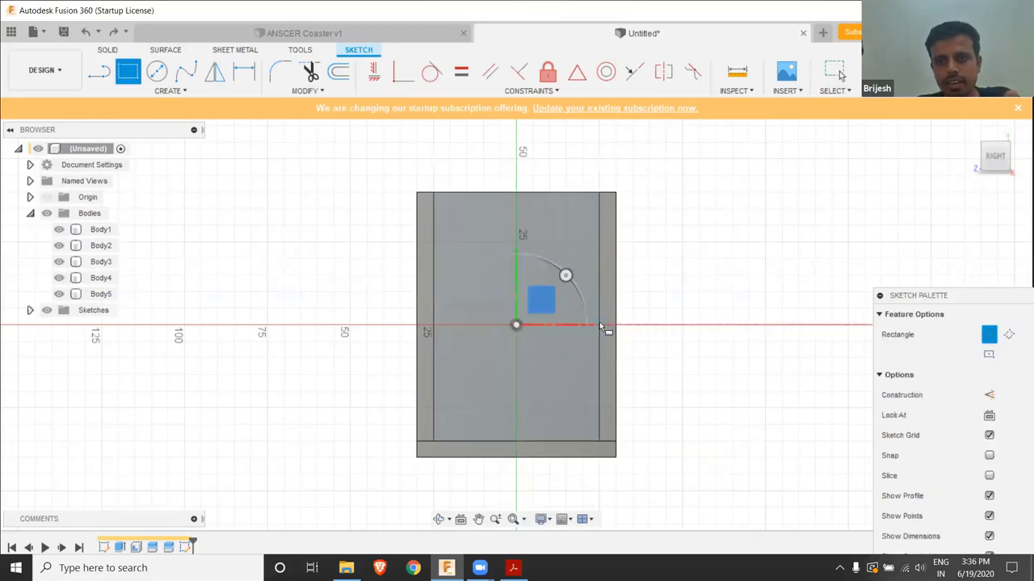
click(598, 310)
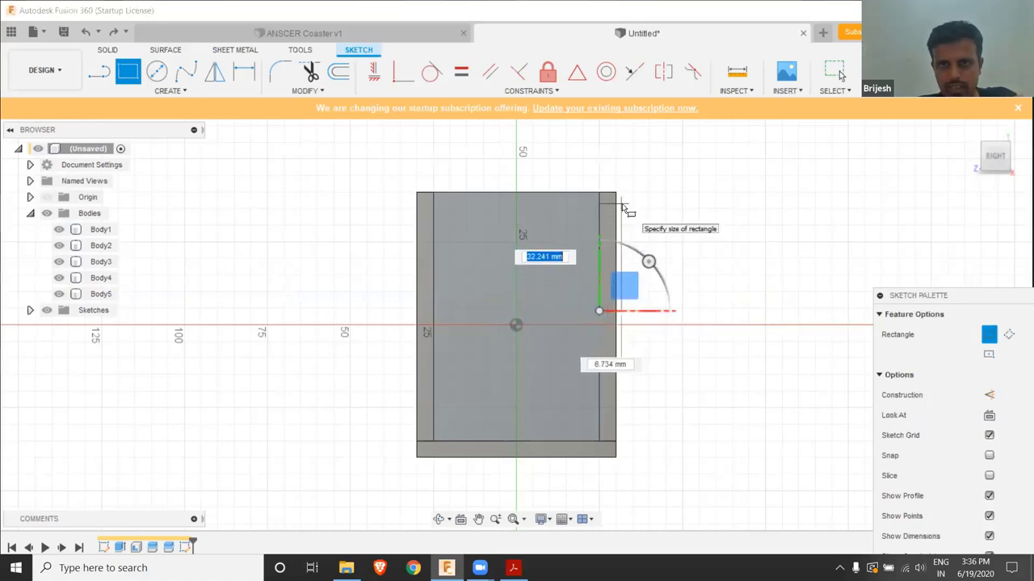
text(20)
key(Tab)
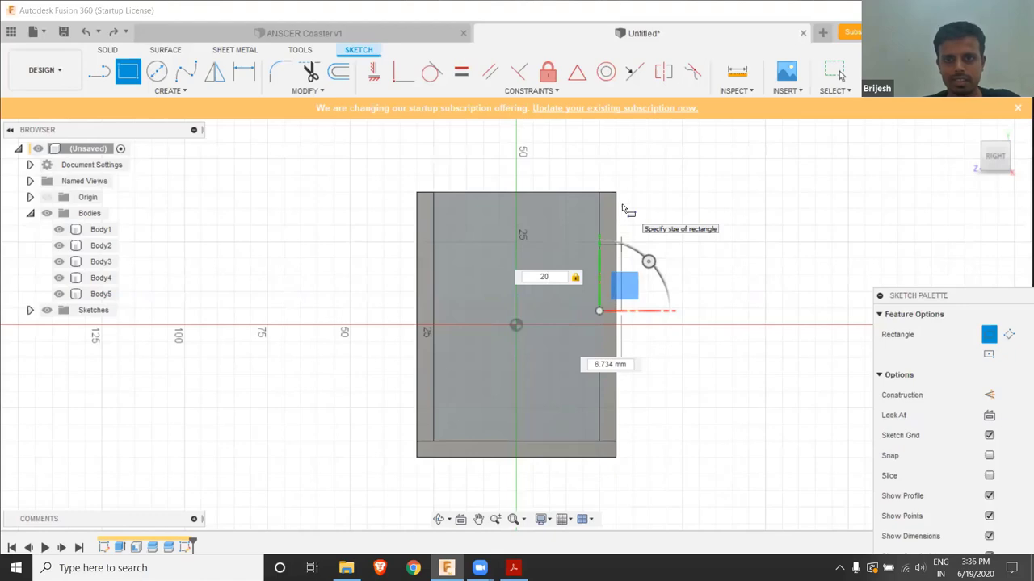
text(TH)
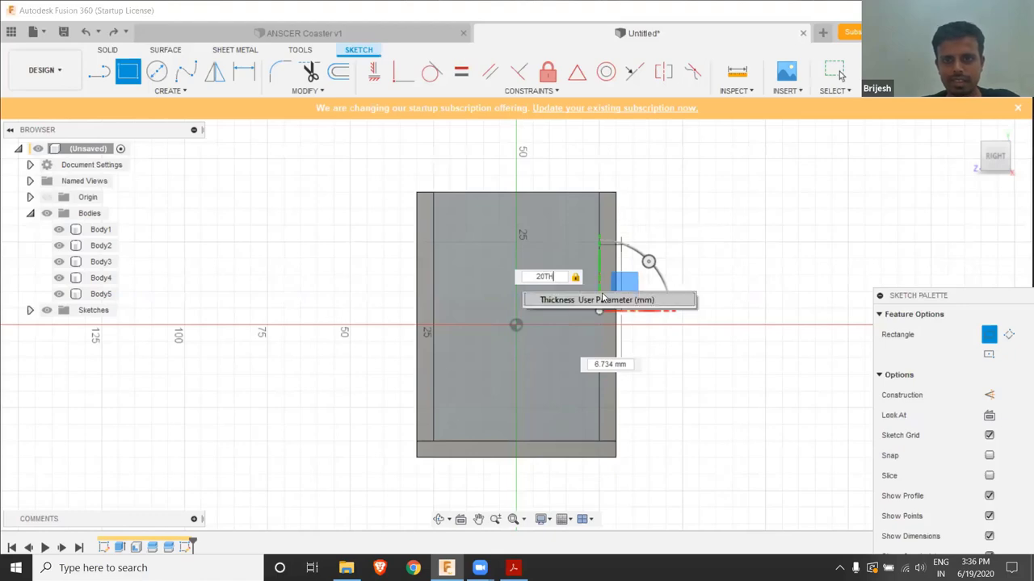
click(601, 299)
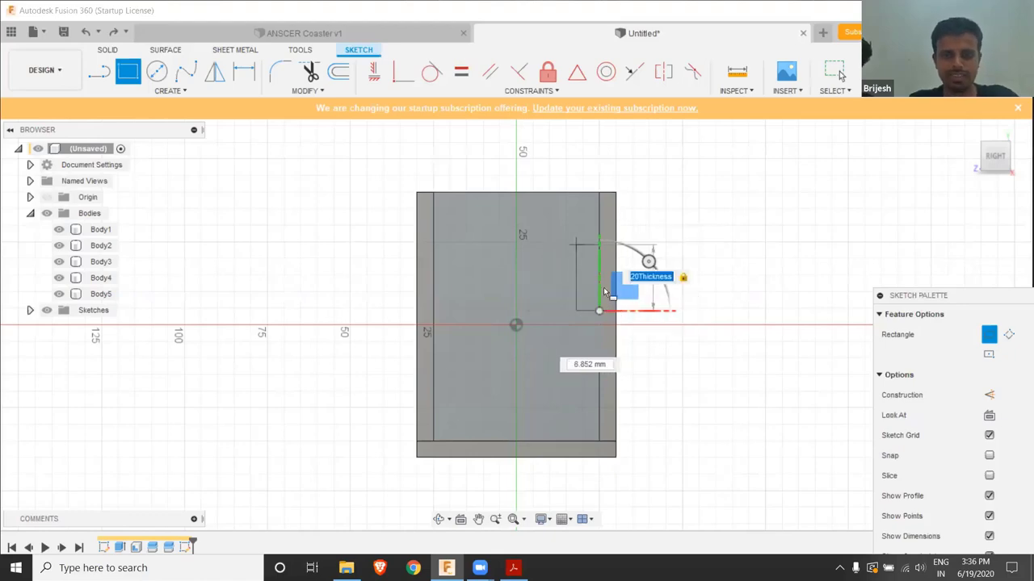
key(BackSpace)
text(2)
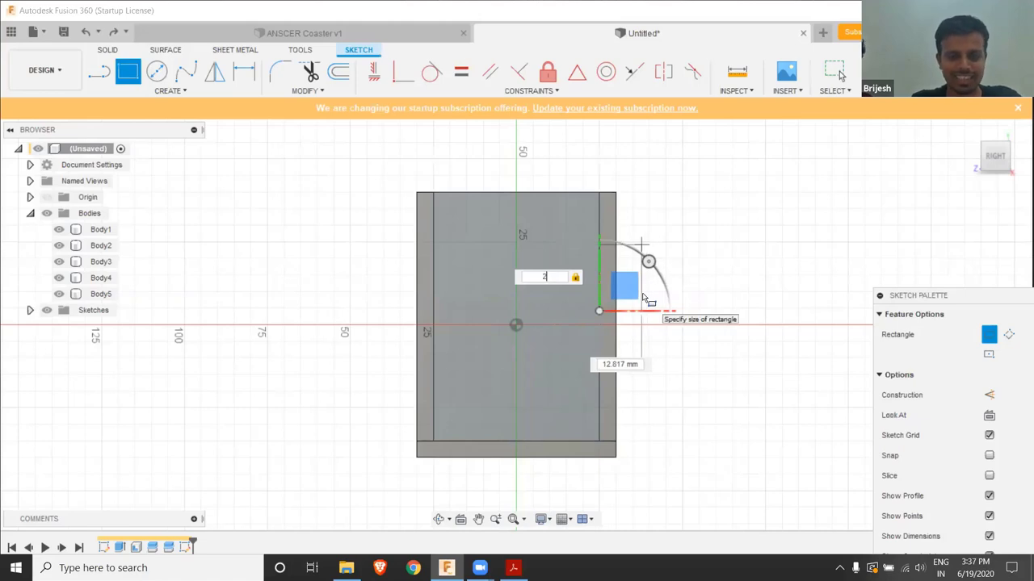
text(0)
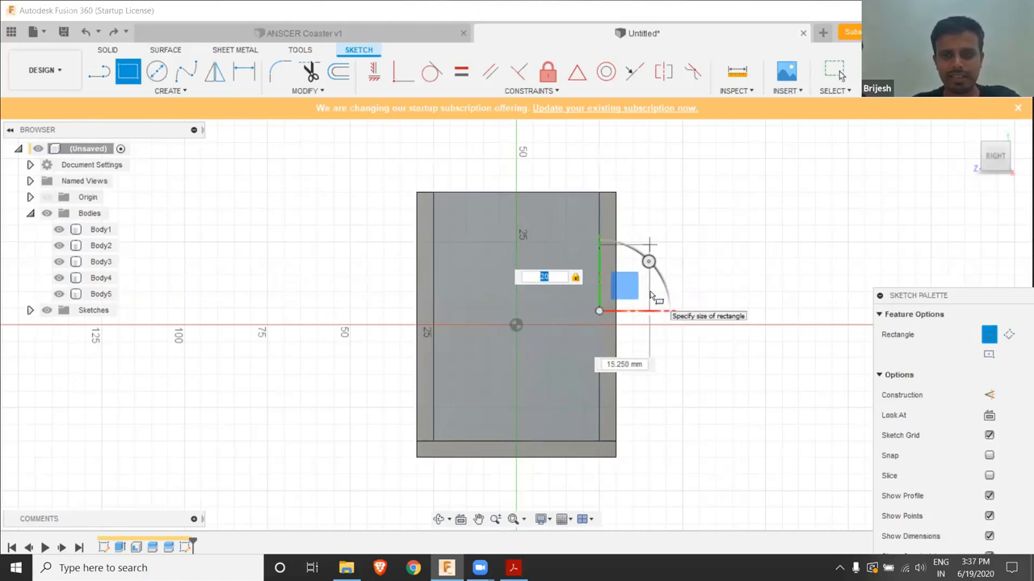
key(Tab)
text(t)
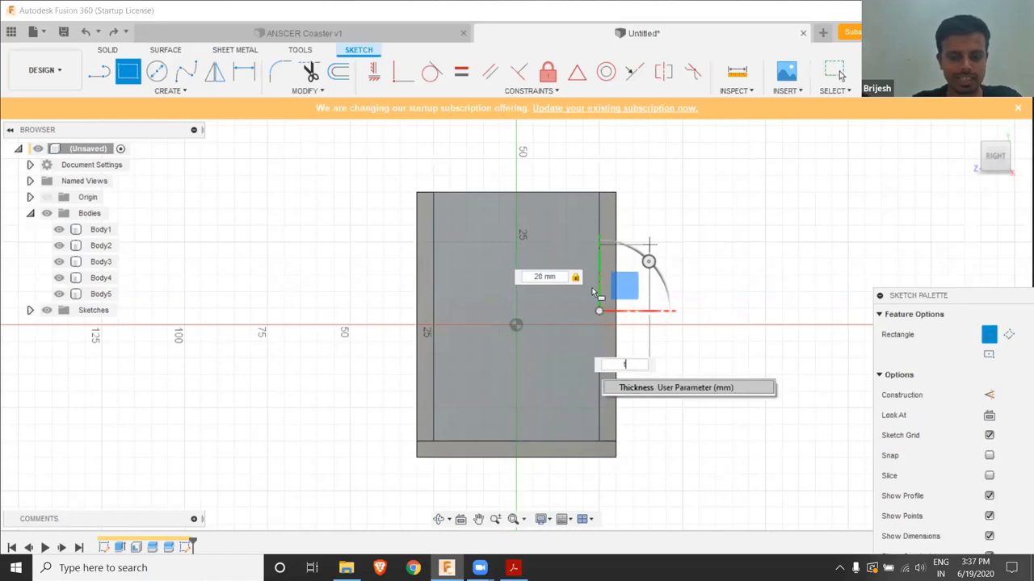
text(hicknes)
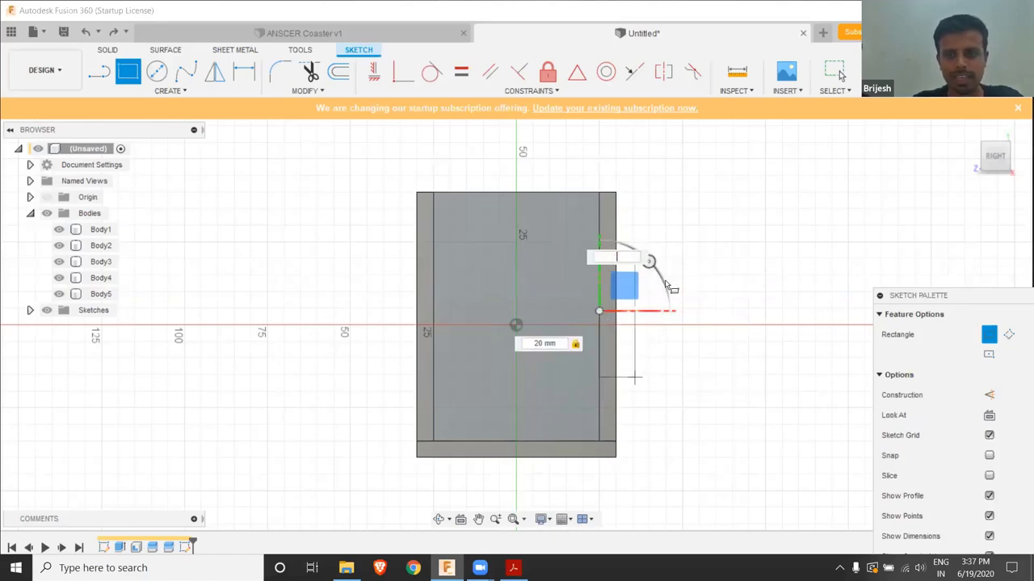
text(s)
click(666, 280)
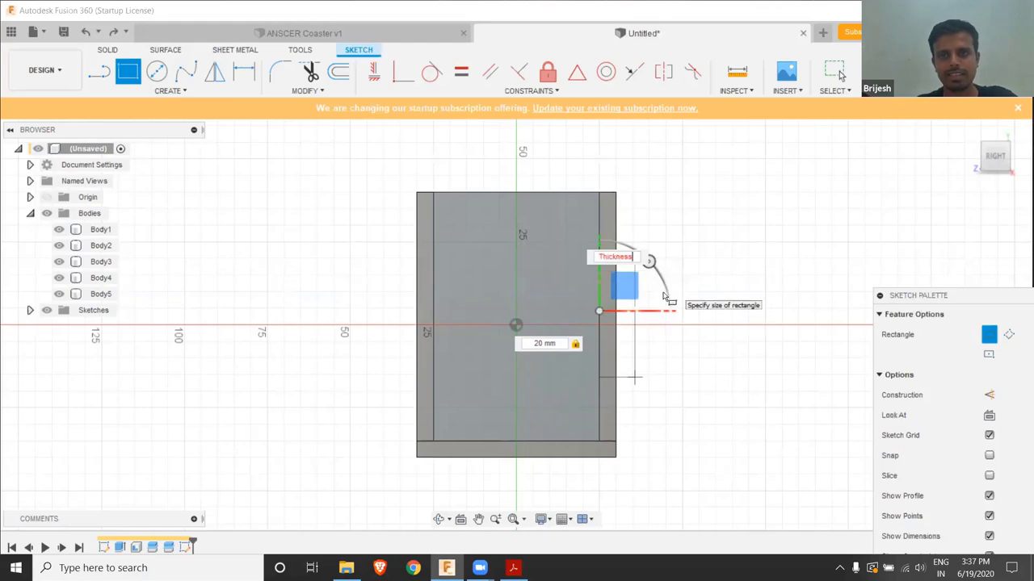
key(Return)
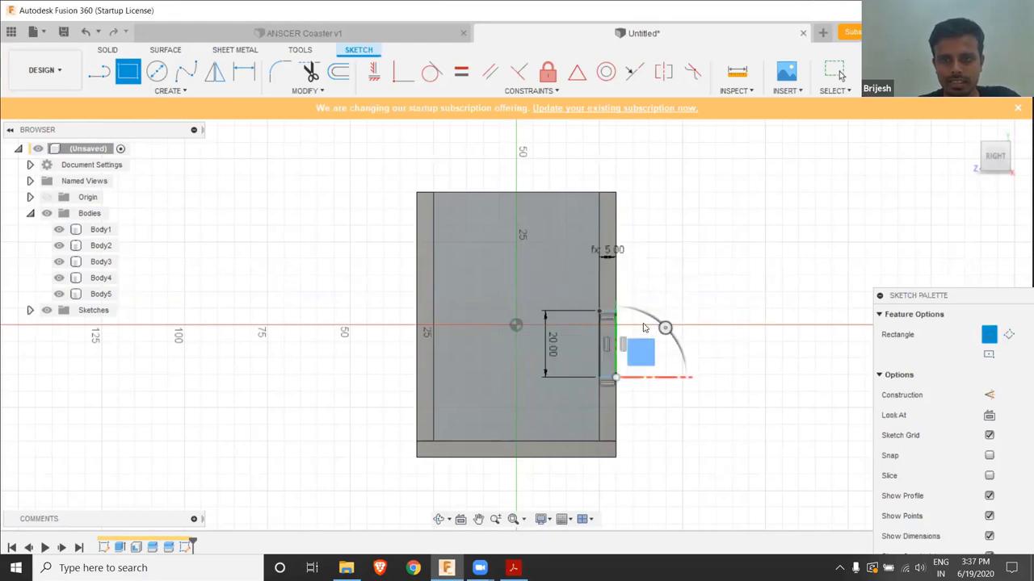
key(Escape)
Draw a matching 20 mm × Thickness slot rectangle on the left strip at the centre line
click(128, 71)
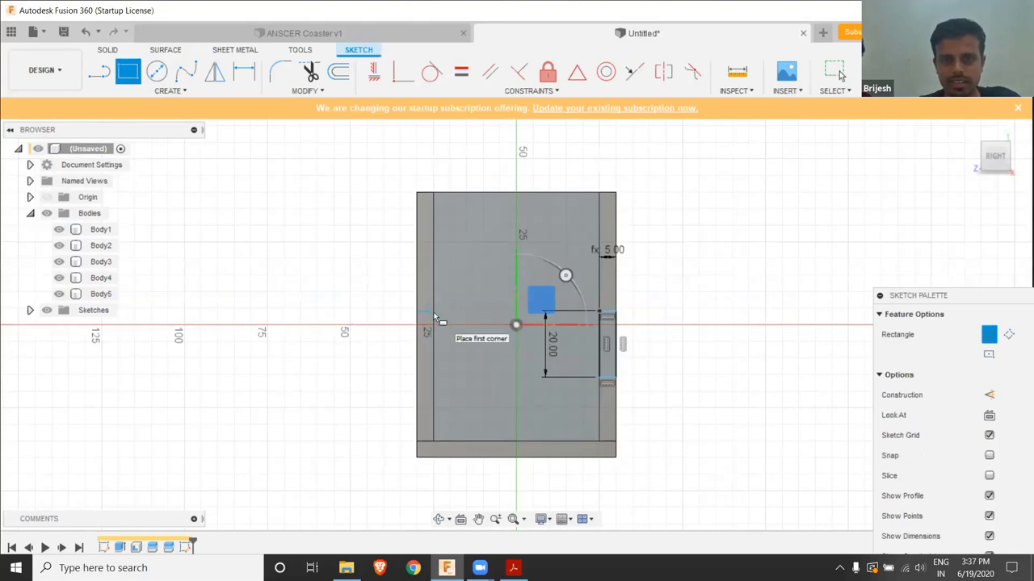
click(432, 316)
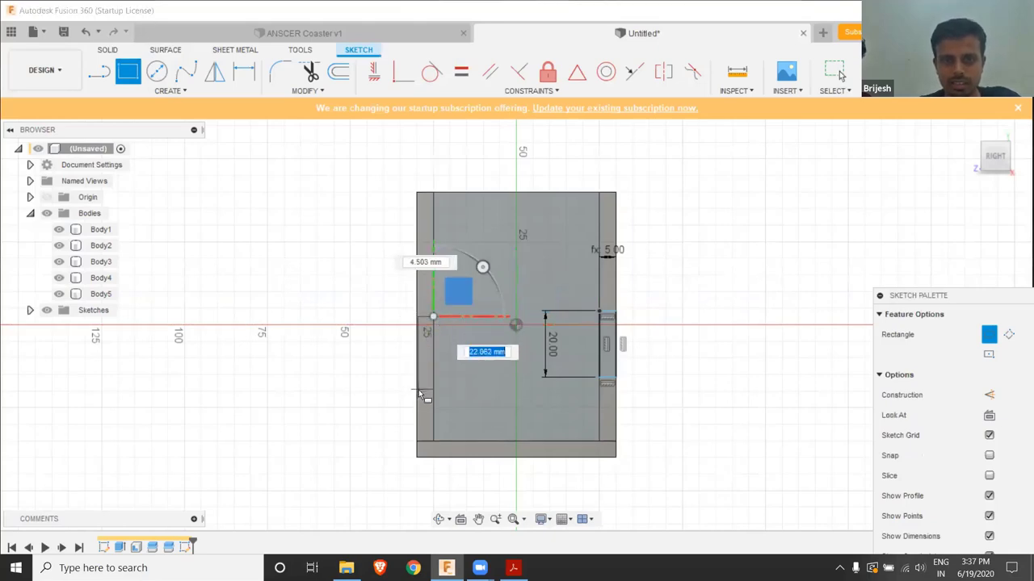
text(20)
key(Tab)
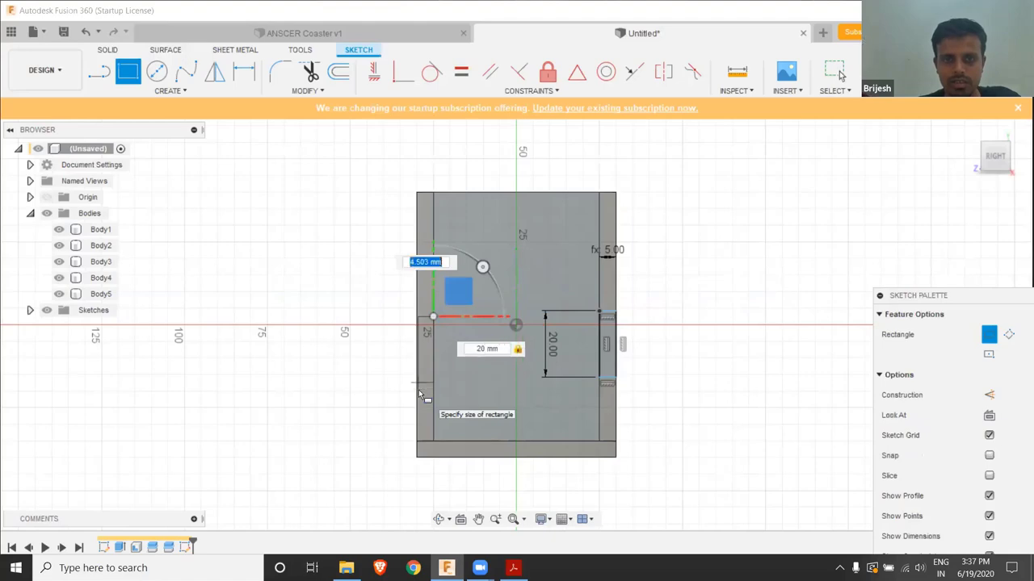
text(th)
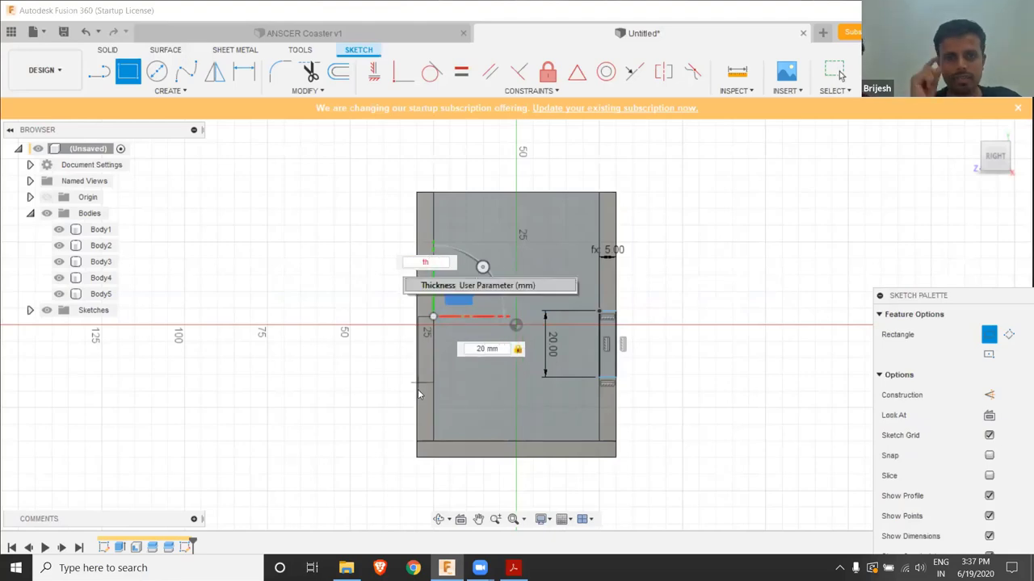
key(Return)
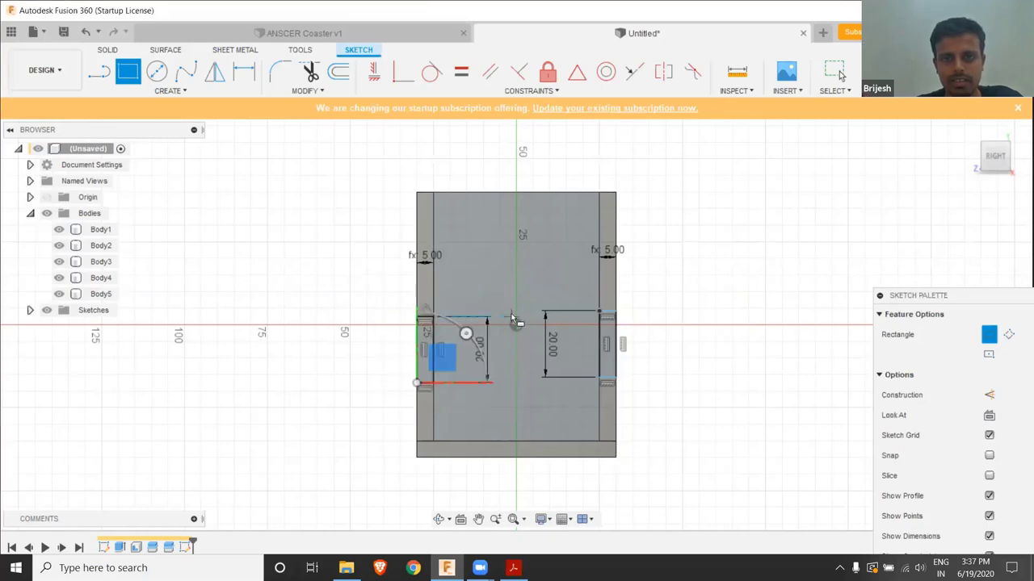
key(Escape)
Dimension the right slot below the top edge; cancel the over-constraining left-slot dimensions
key(d)
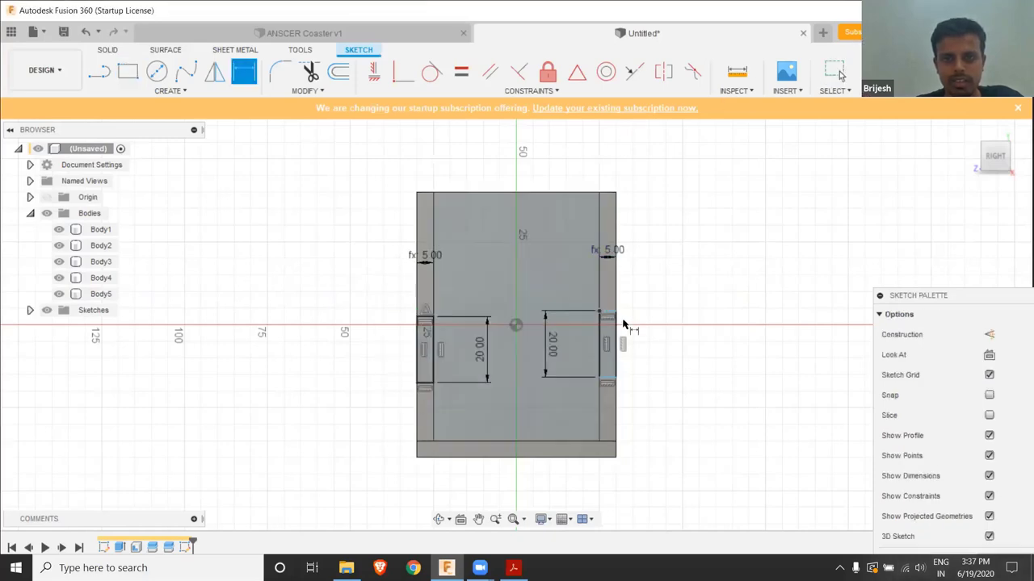
click(617, 312)
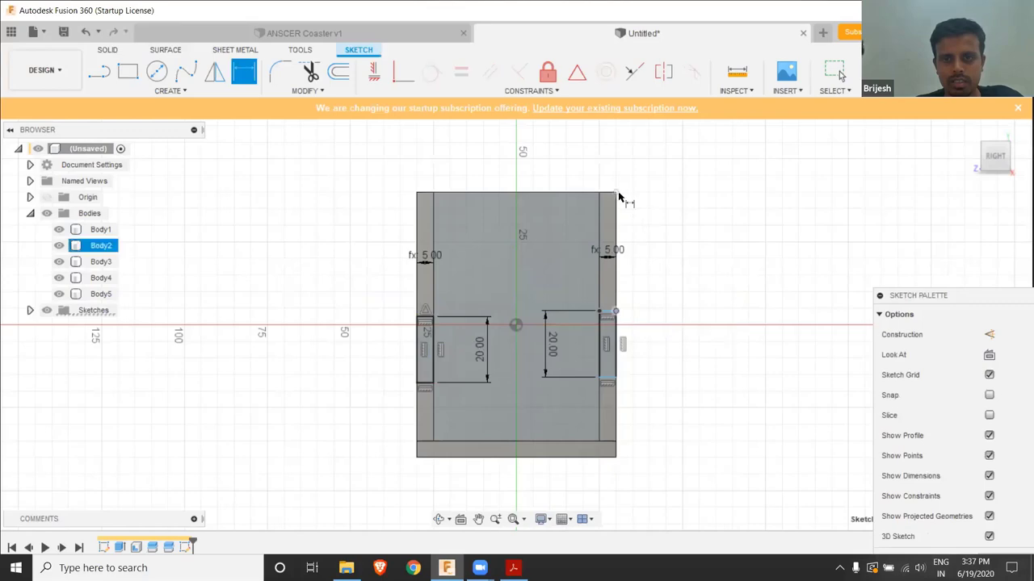
click(615, 193)
click(664, 208)
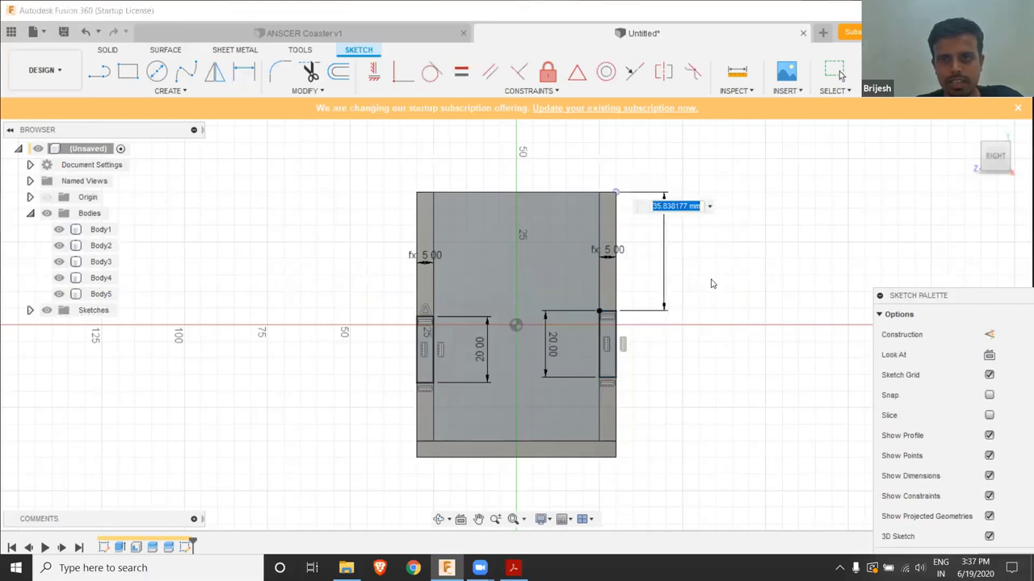
text(20)
key(Return)
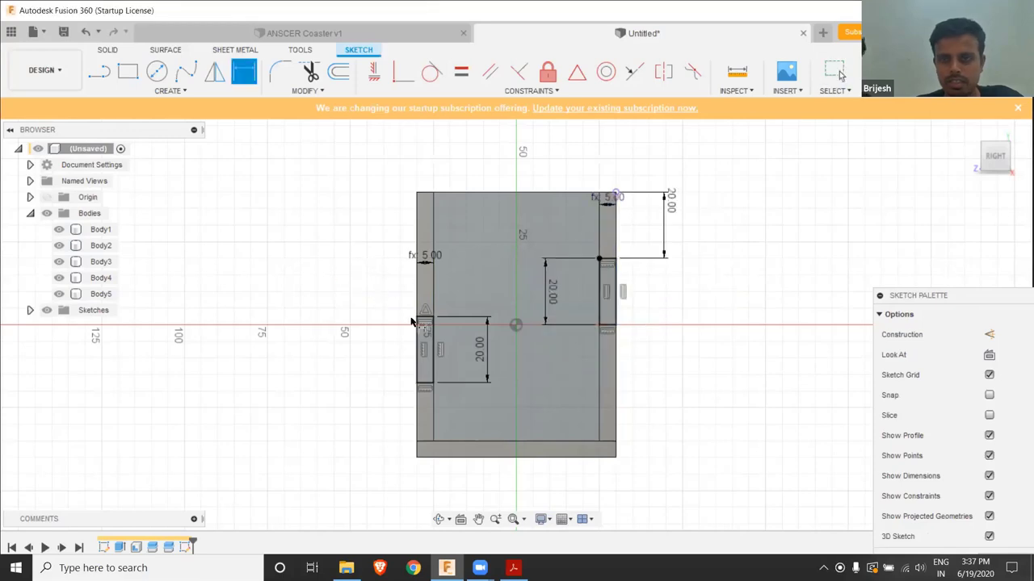
click(417, 257)
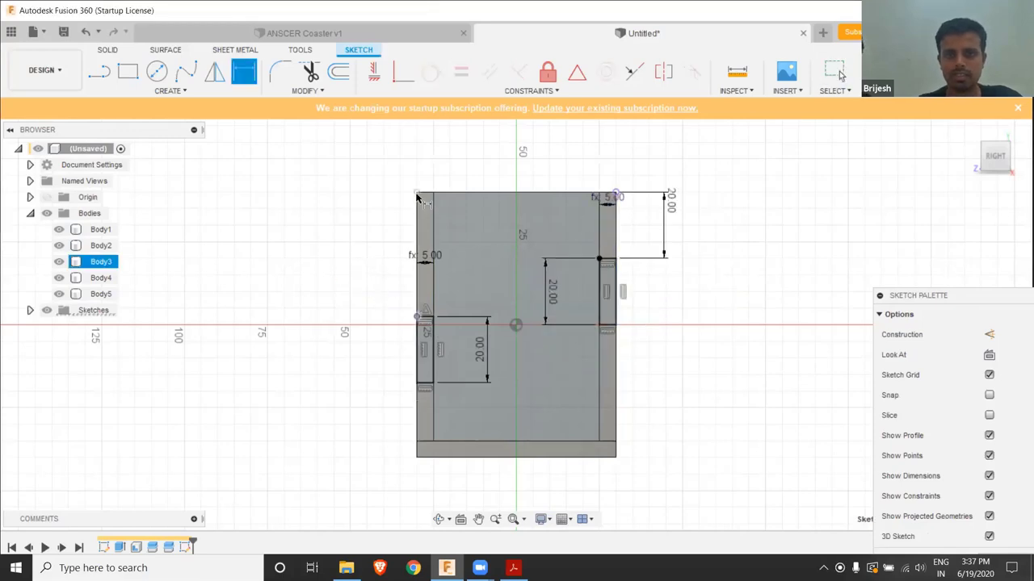
click(375, 197)
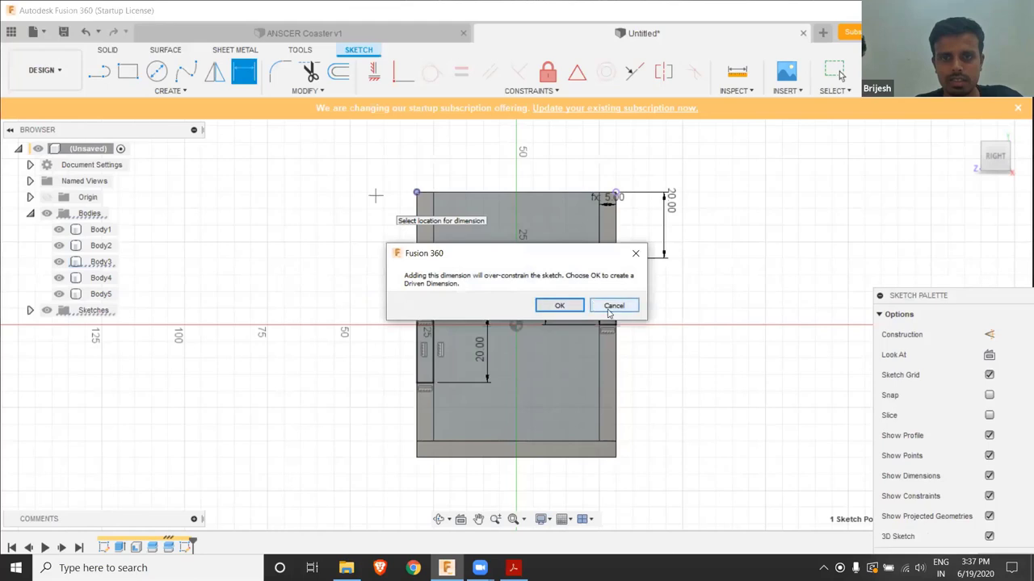
click(561, 306)
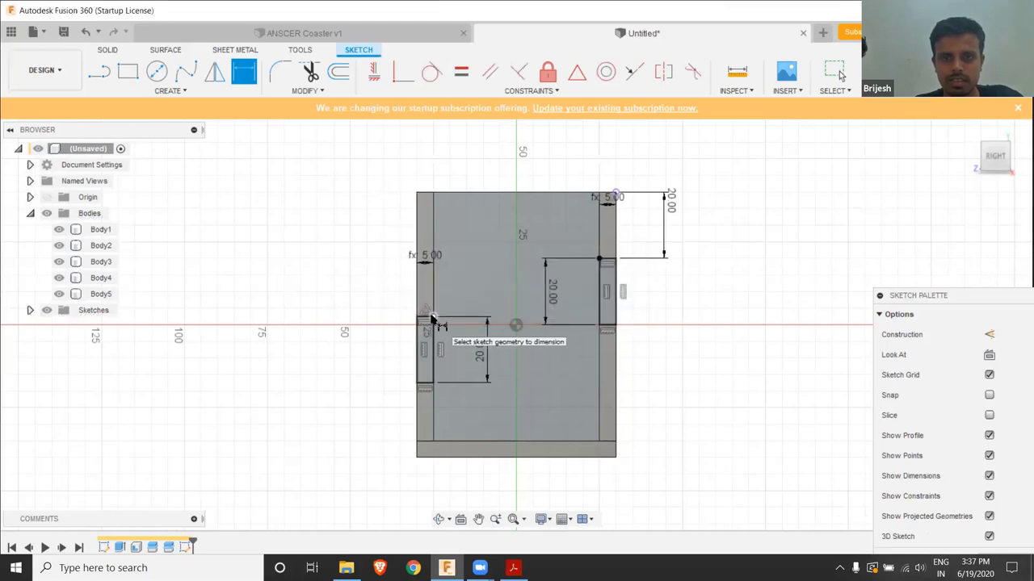
click(428, 201)
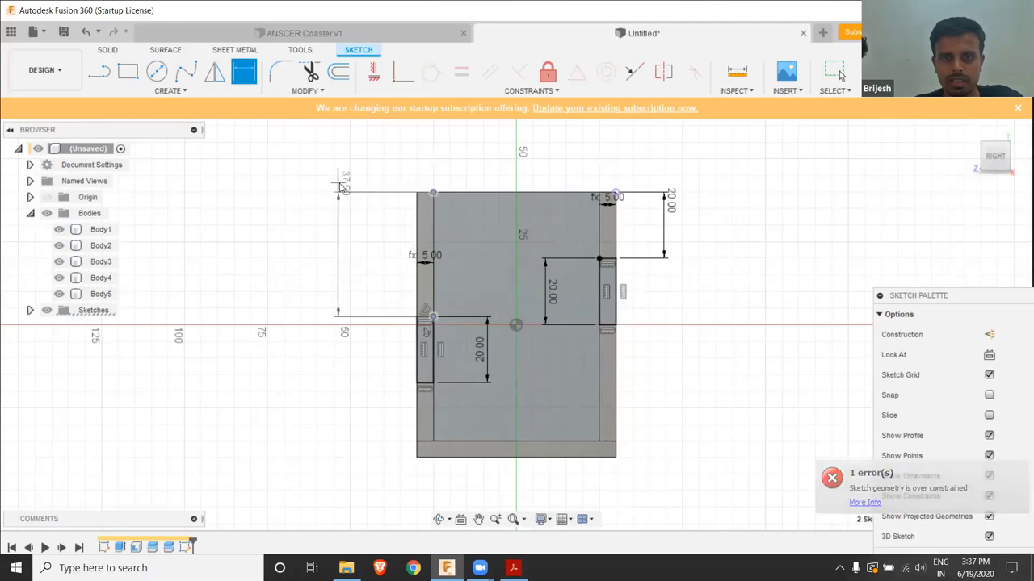
click(340, 186)
click(611, 306)
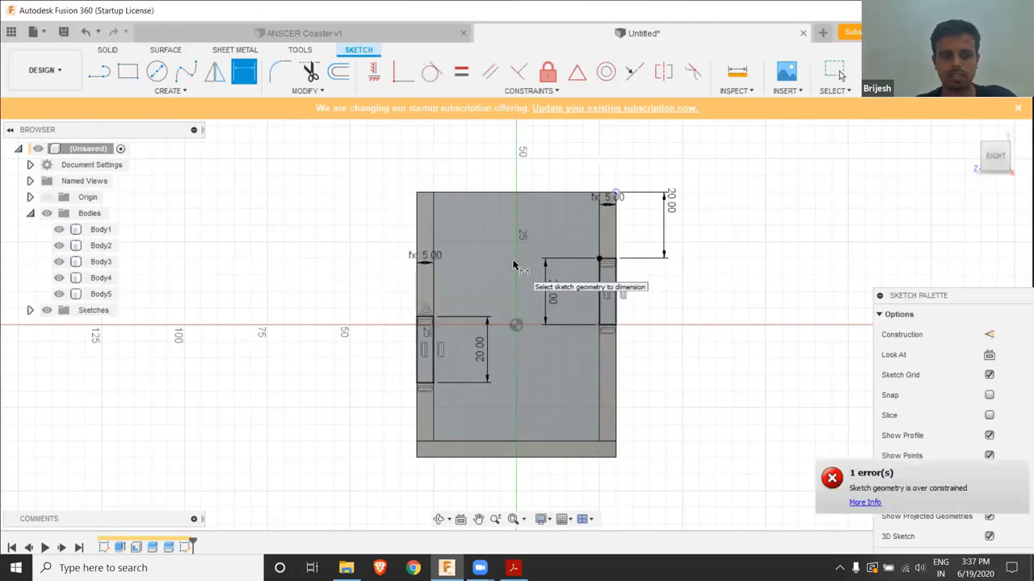
Undo both slot rectangles and begin a new rectangle on the right strip
key(Escape)
key(ctrl+z)
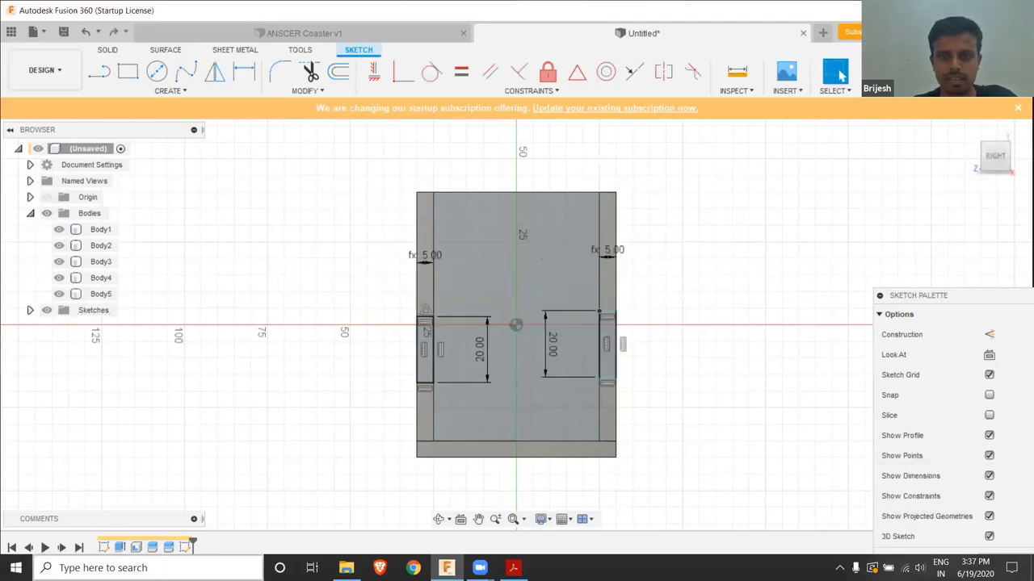
key(ctrl+z)
key(ctrl+z)
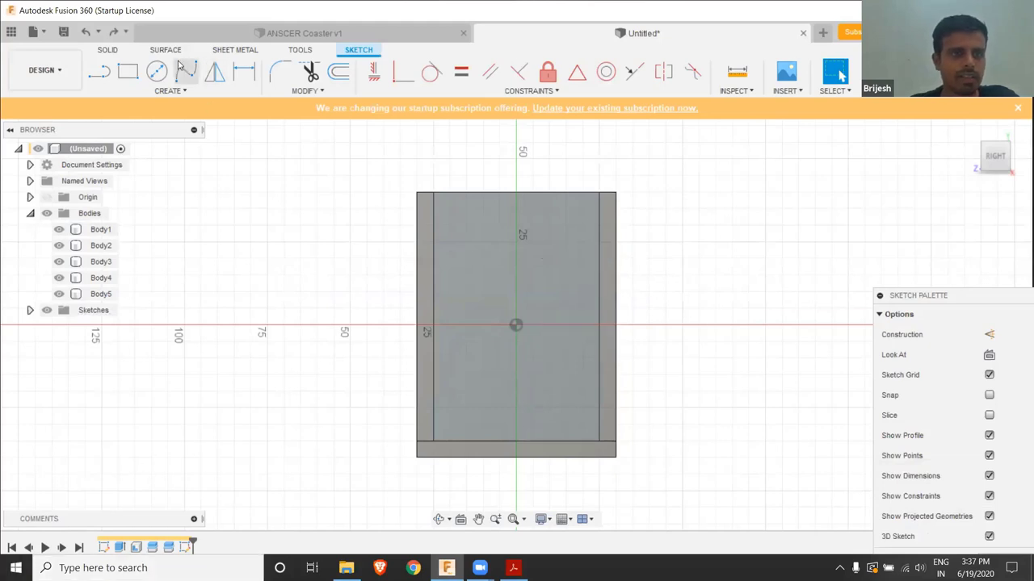
click(128, 71)
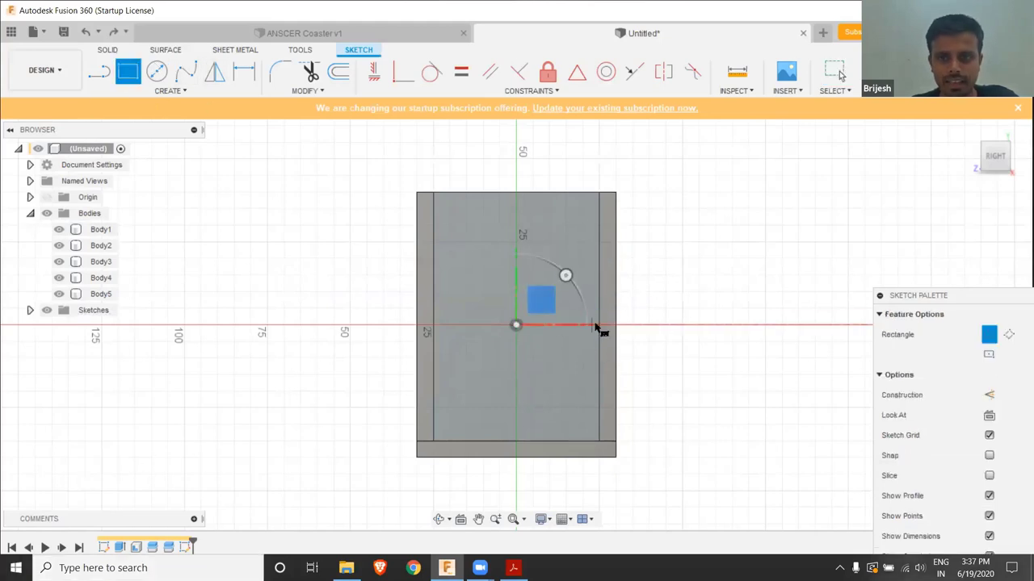
click(599, 275)
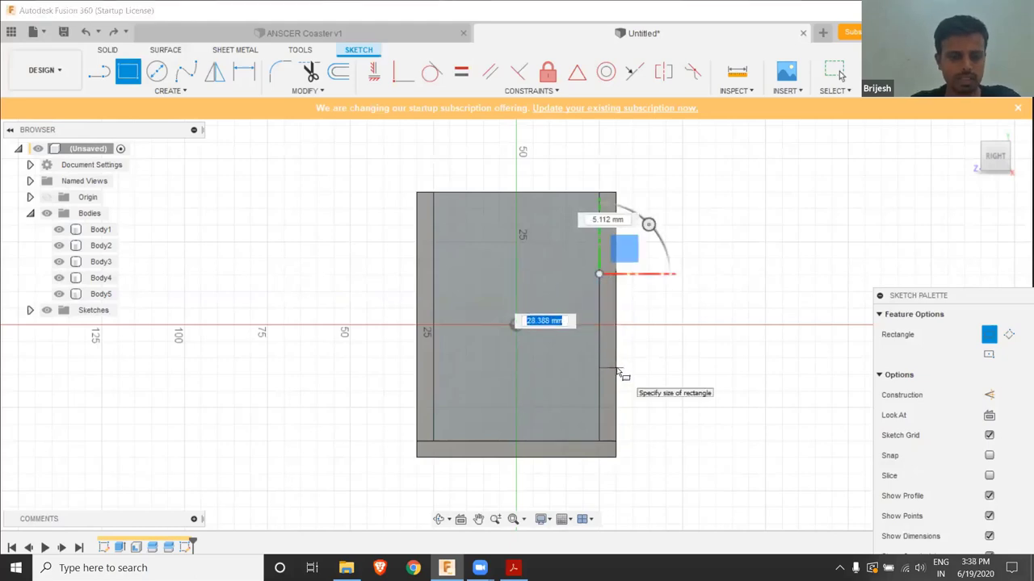
Complete a 25 mm × Thickness tab rectangle on the right strip, then draw a vertical centre line
text(25)
key(Tab)
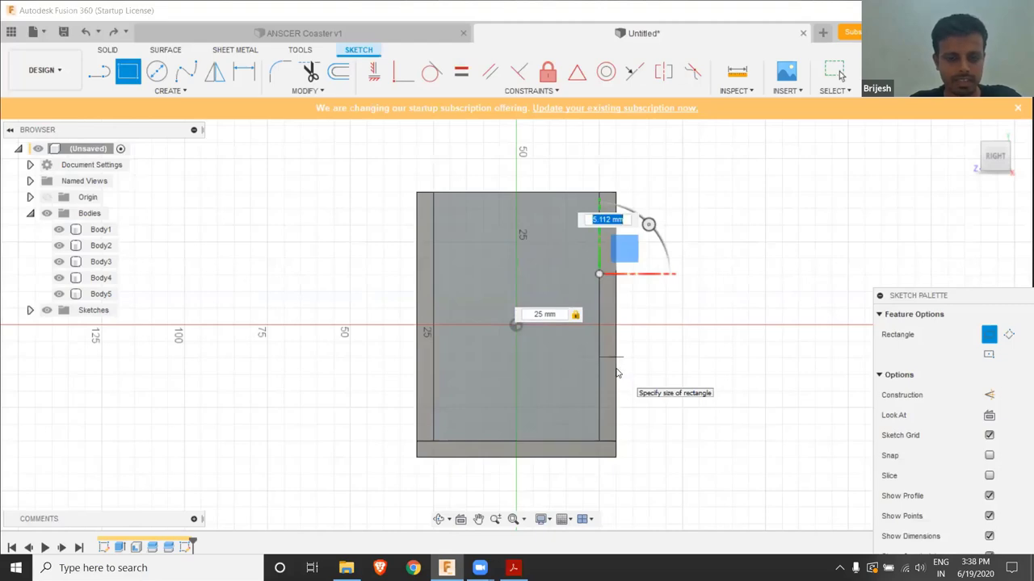
text(Thickness)
key(Tab)
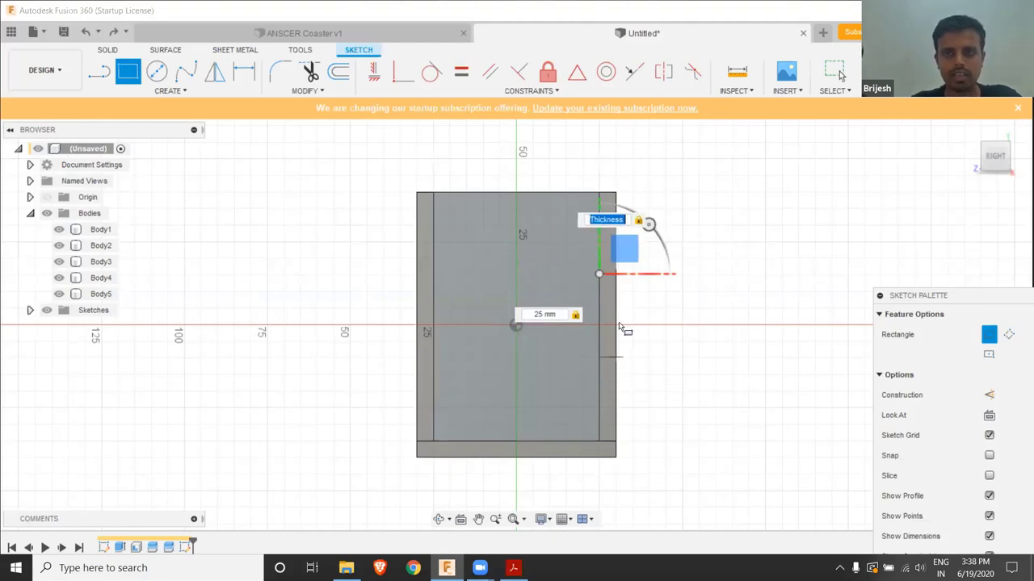
key(Return)
key(Escape)
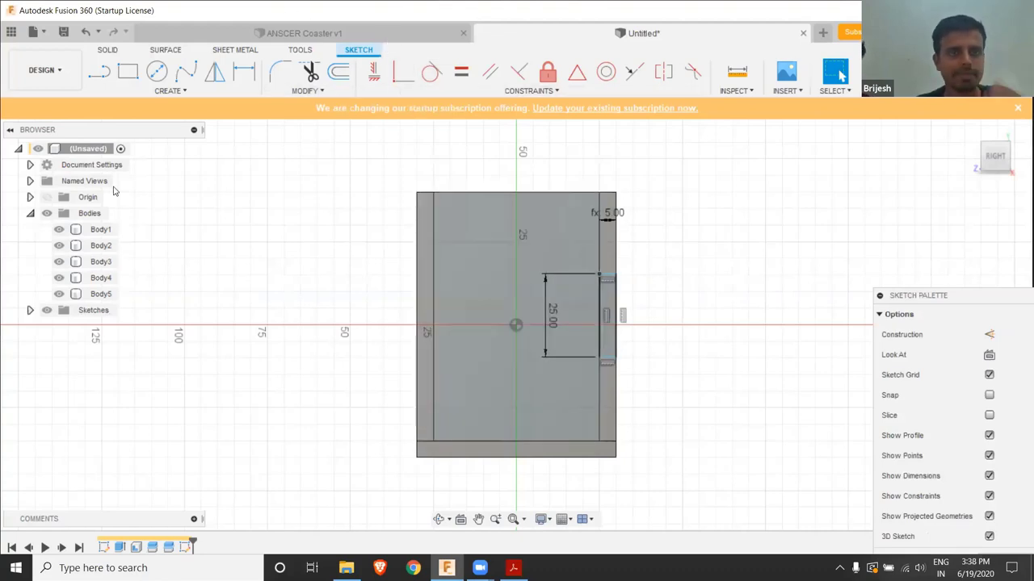
key(l)
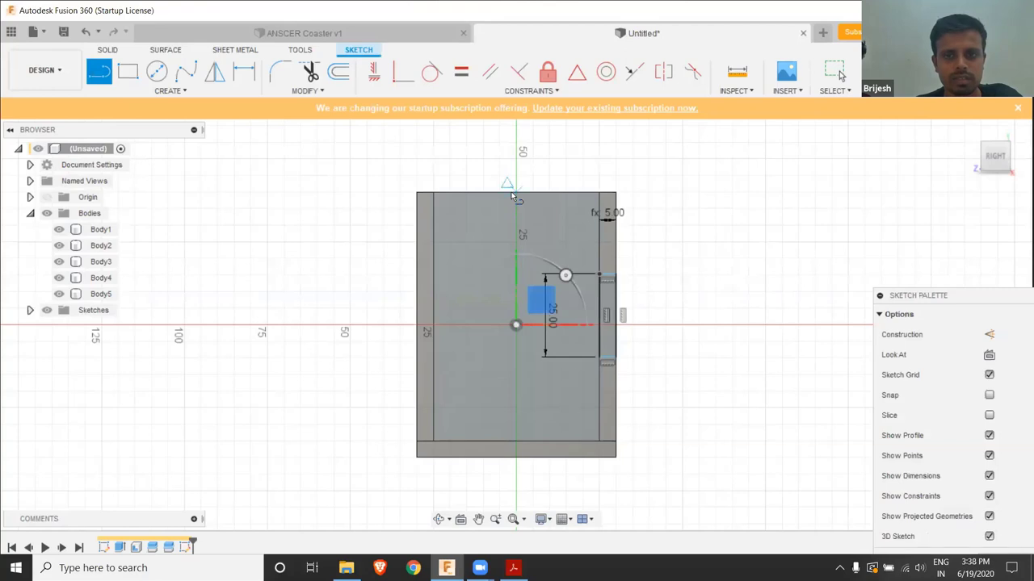
click(516, 247)
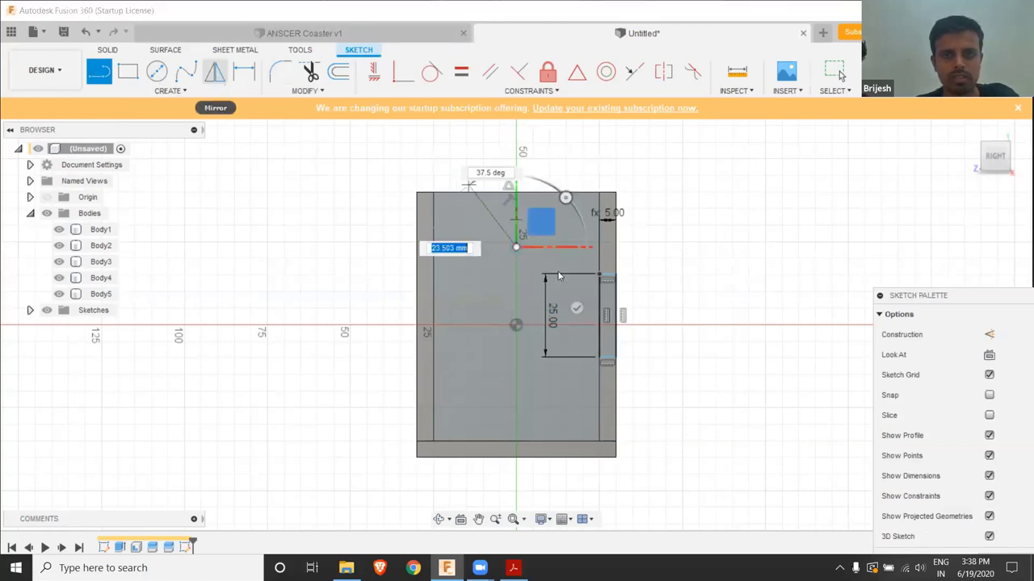
Mirror the right tab's lines across the vertical centre line onto the left edge
drag(650, 368, 576, 258)
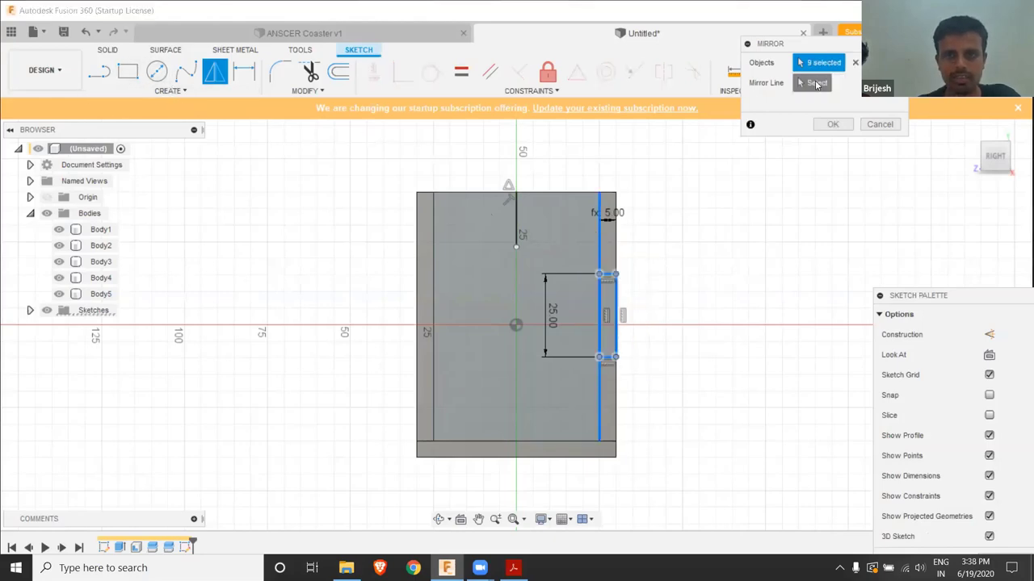
click(816, 83)
click(517, 206)
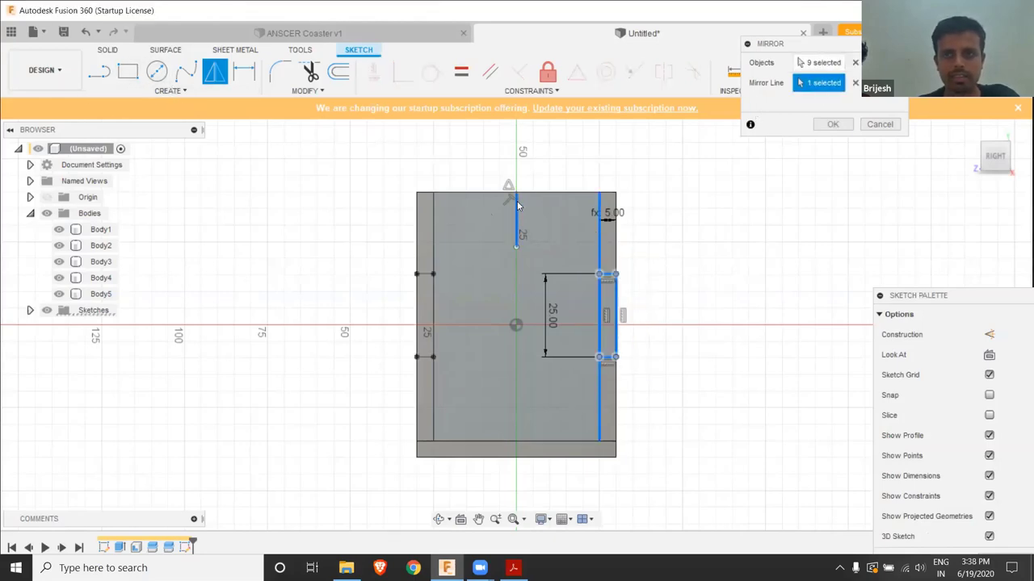
key(Return)
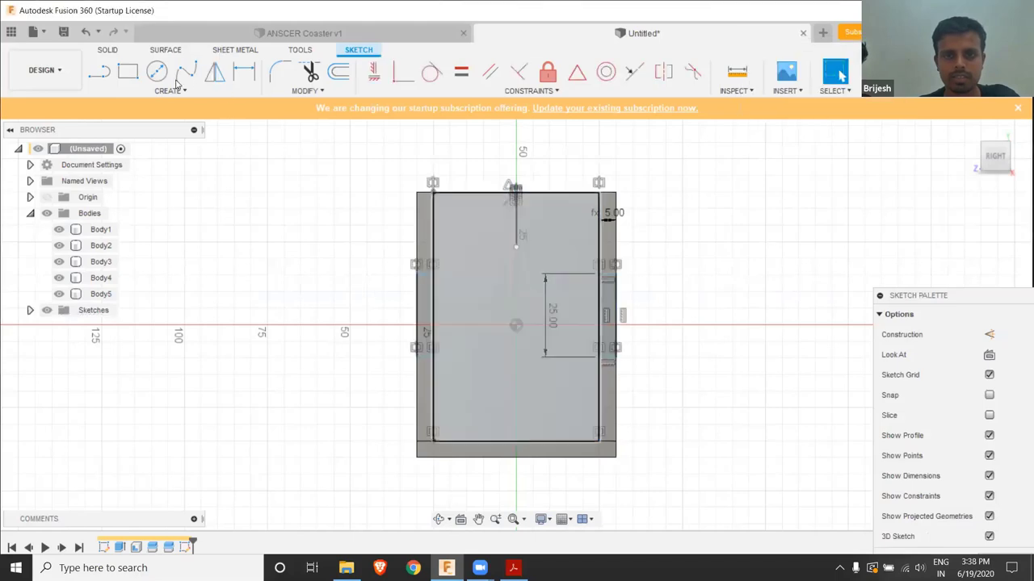
Draw a Thickness by 25 mm tab rectangle on the panel's bottom edge
click(125, 74)
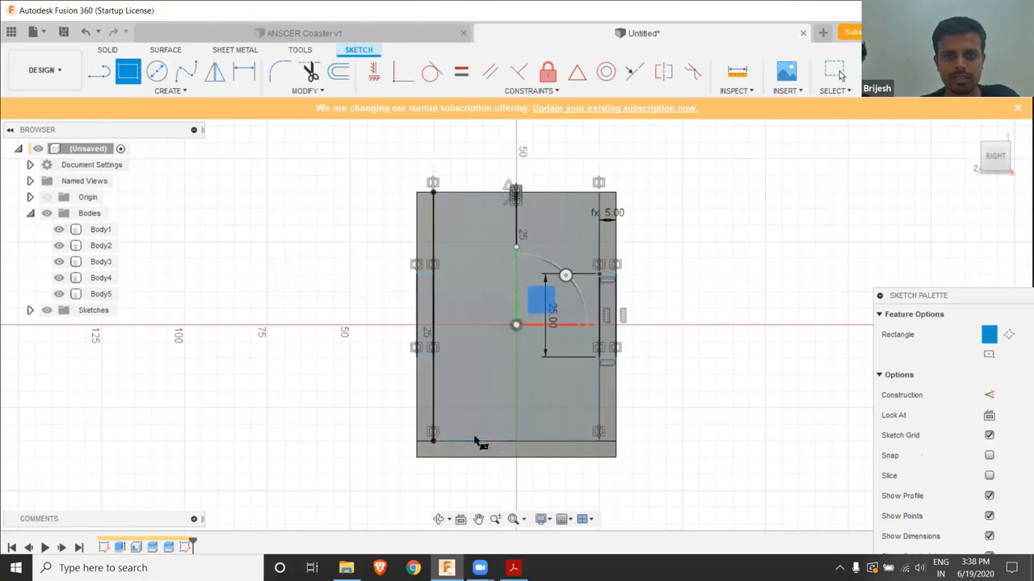
click(474, 441)
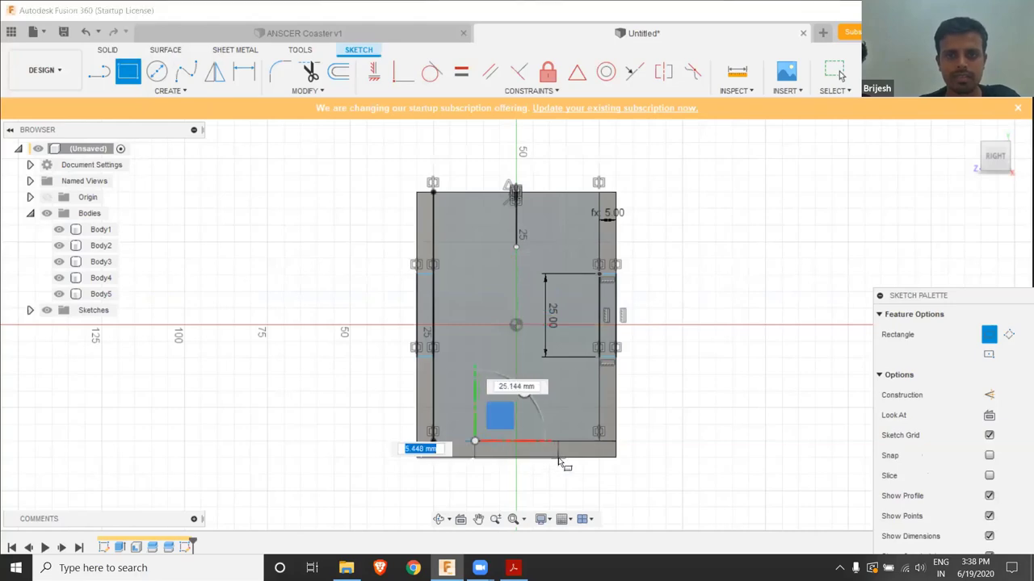
text(t)
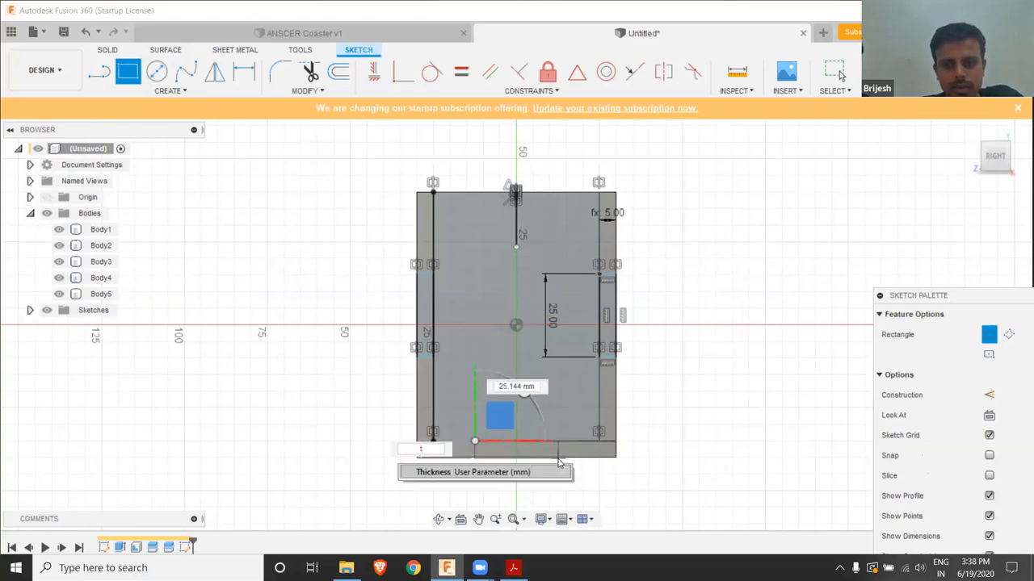
click(562, 468)
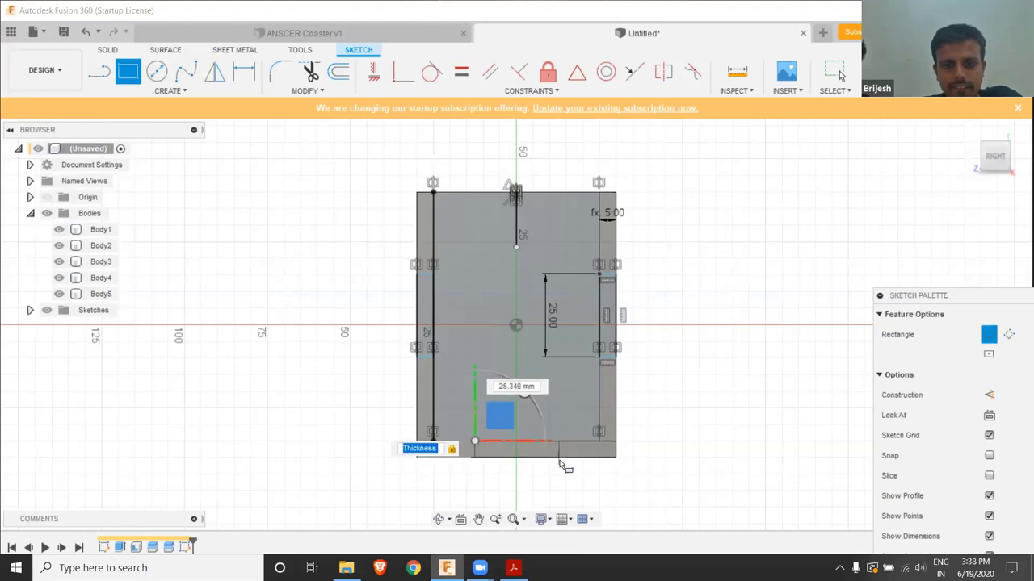
key(Tab)
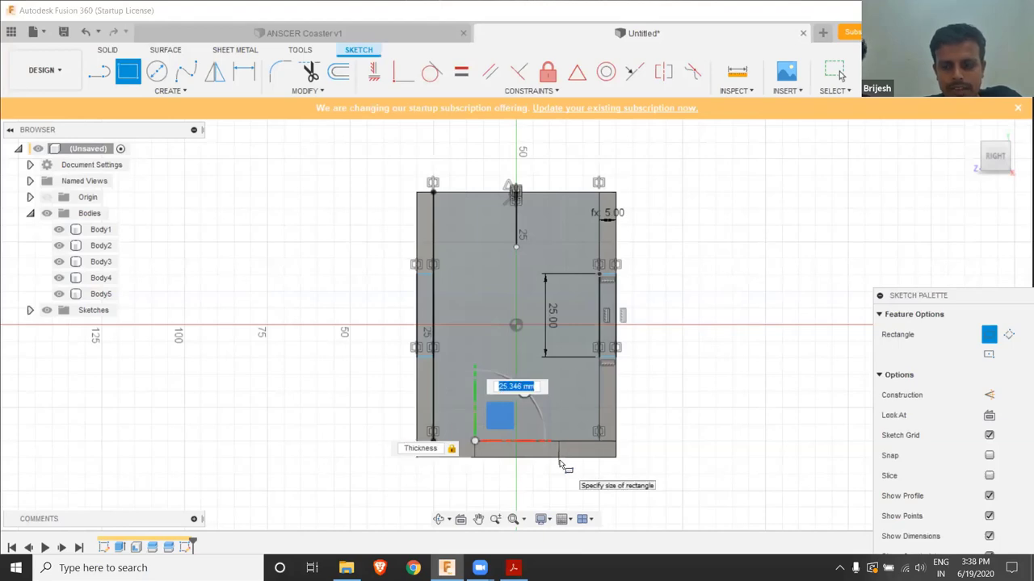
text(25)
key(Return)
key(Escape)
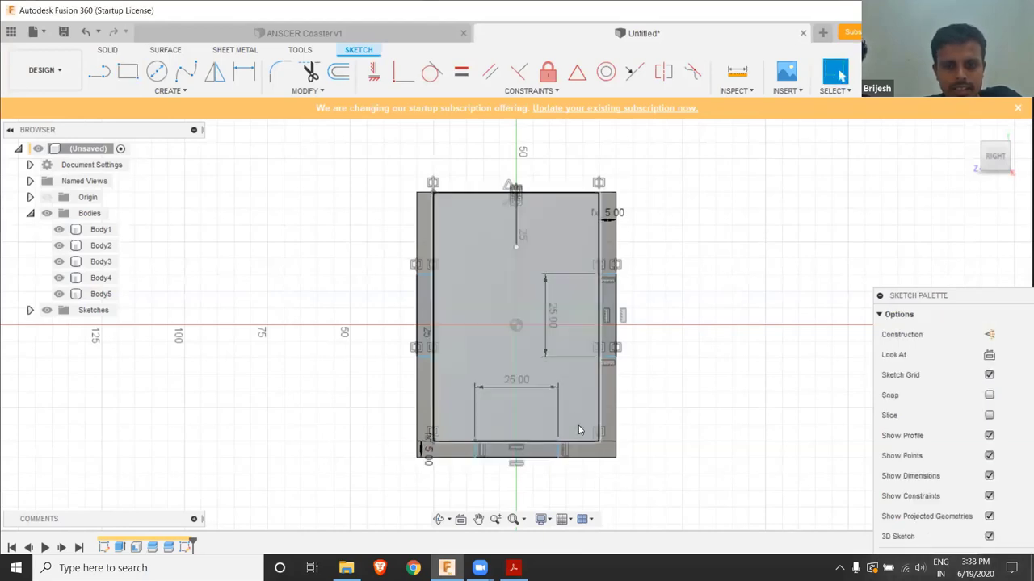
Hide Body4, Body3, Body2 and Body1, leaving only Body5 visible
click(59, 278)
click(59, 262)
click(59, 245)
click(59, 229)
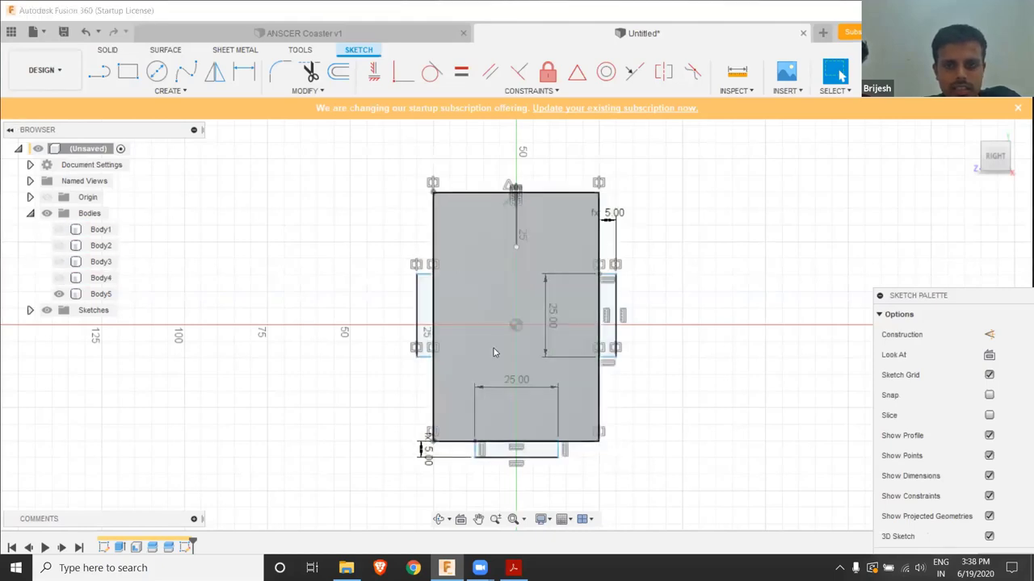
Finish the sketch and delete the vertical centre line
click(865, 61)
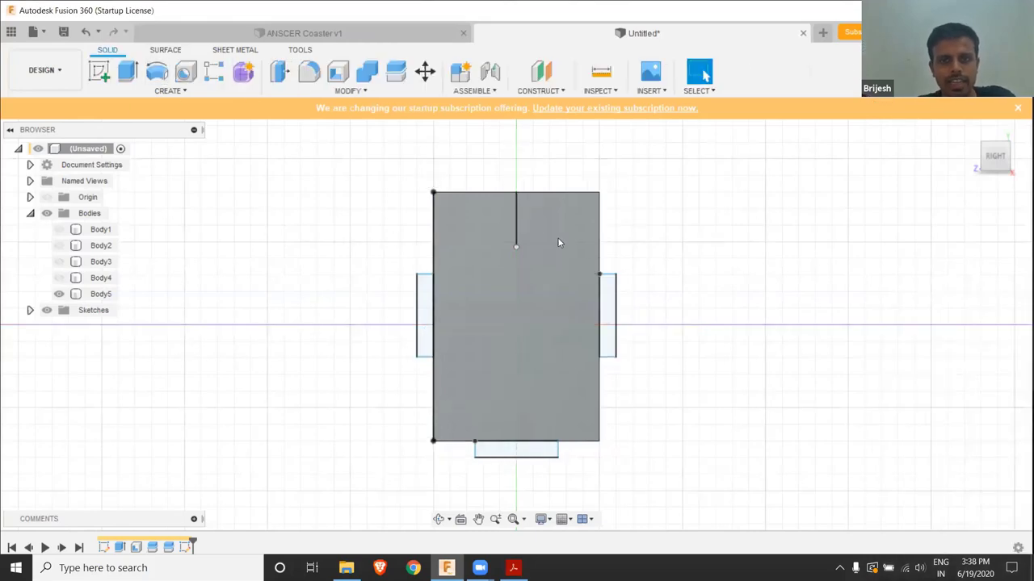
click(518, 221)
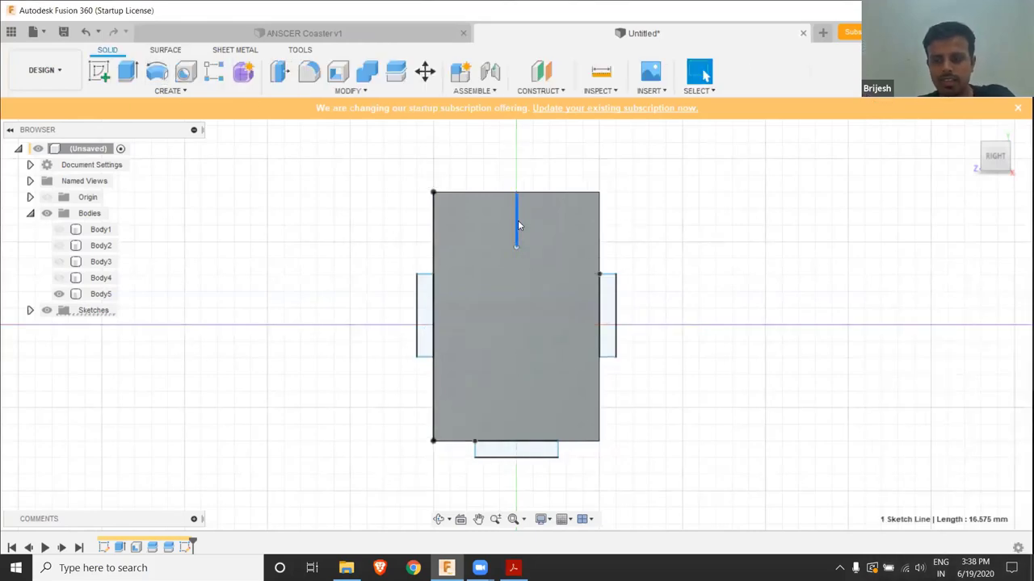
key(Delete)
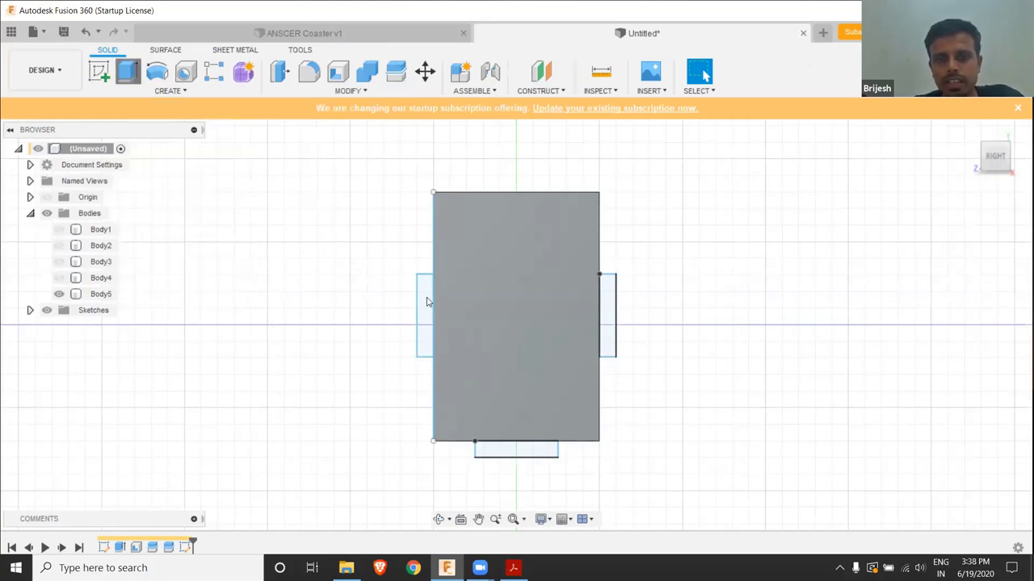
Extrude the right, left and bottom tab profiles by -Thickness, joining them to Body5
key(e)
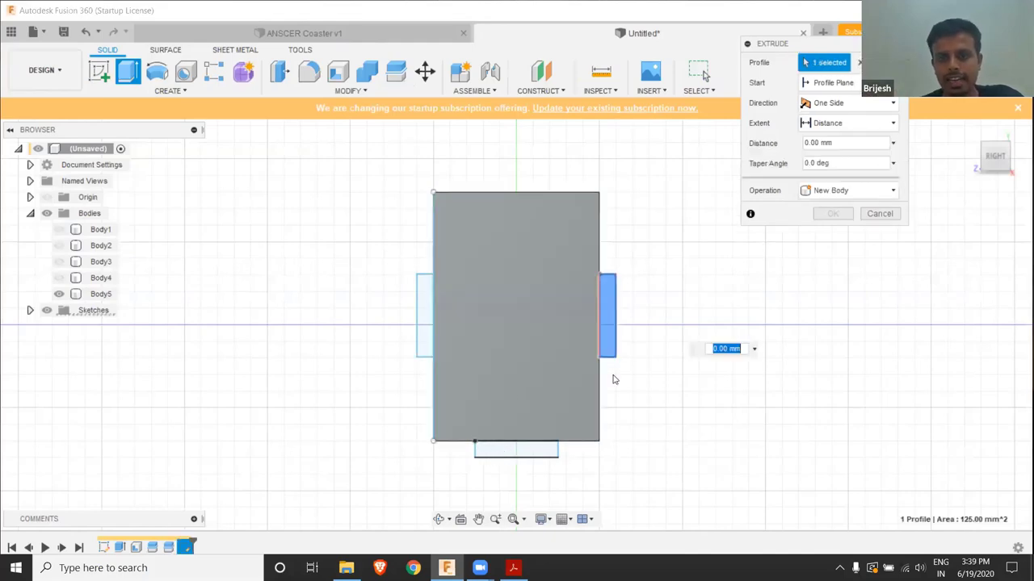
click(424, 315)
click(515, 450)
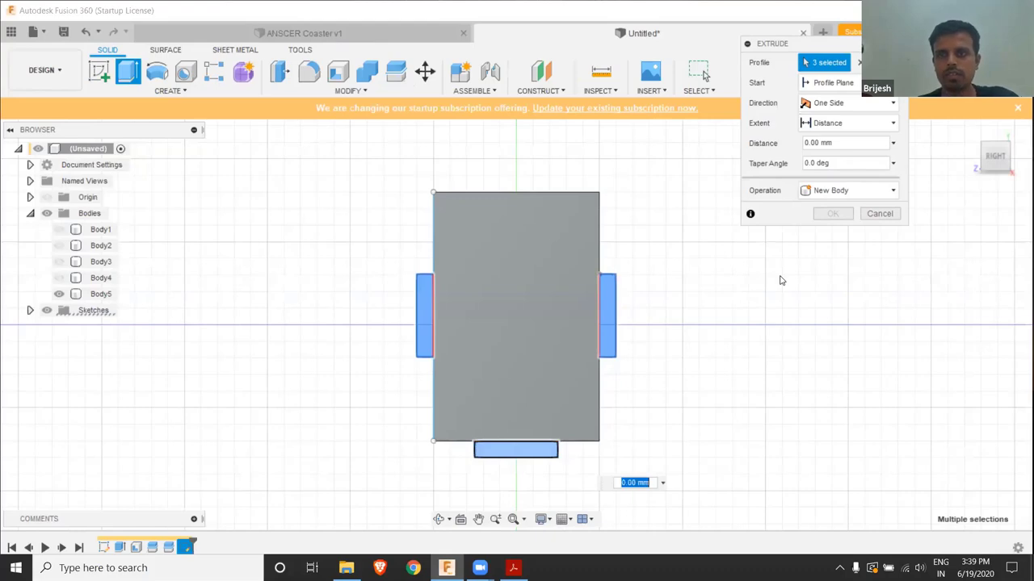
shift+middle_drag(781, 280, 781, 280)
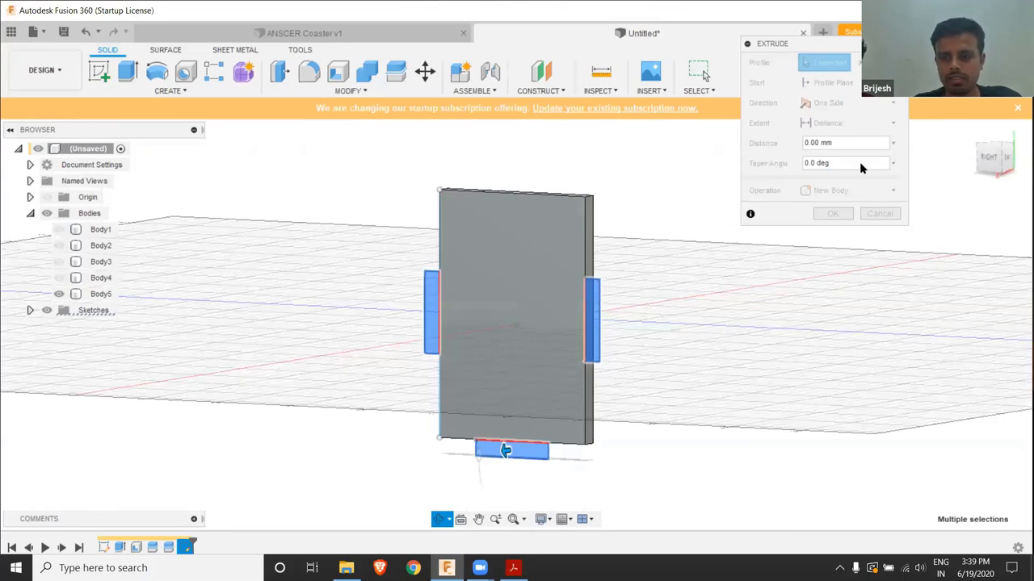
shift+middle_drag(861, 167, 851, 239)
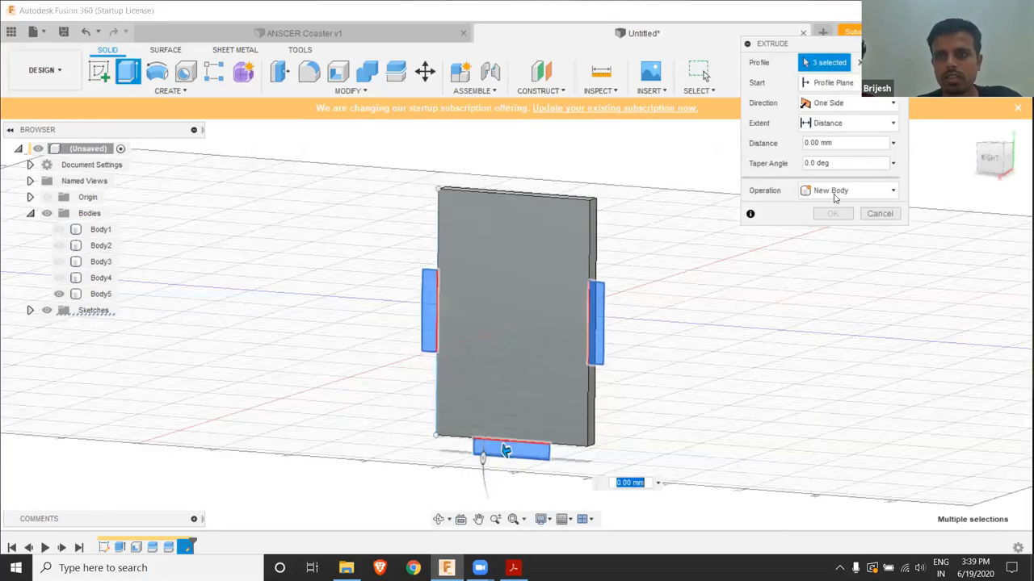
text(-th)
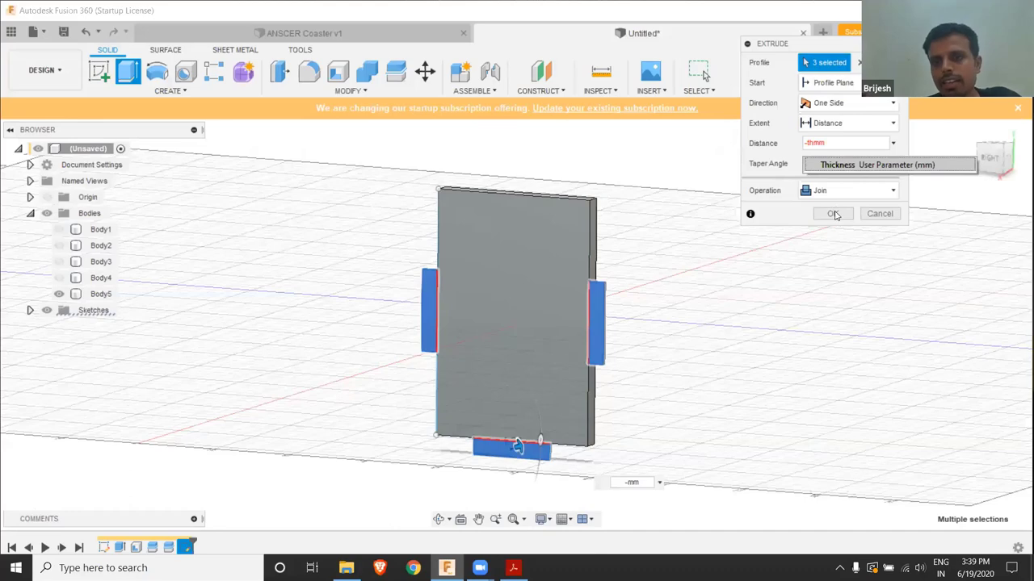
key(Return)
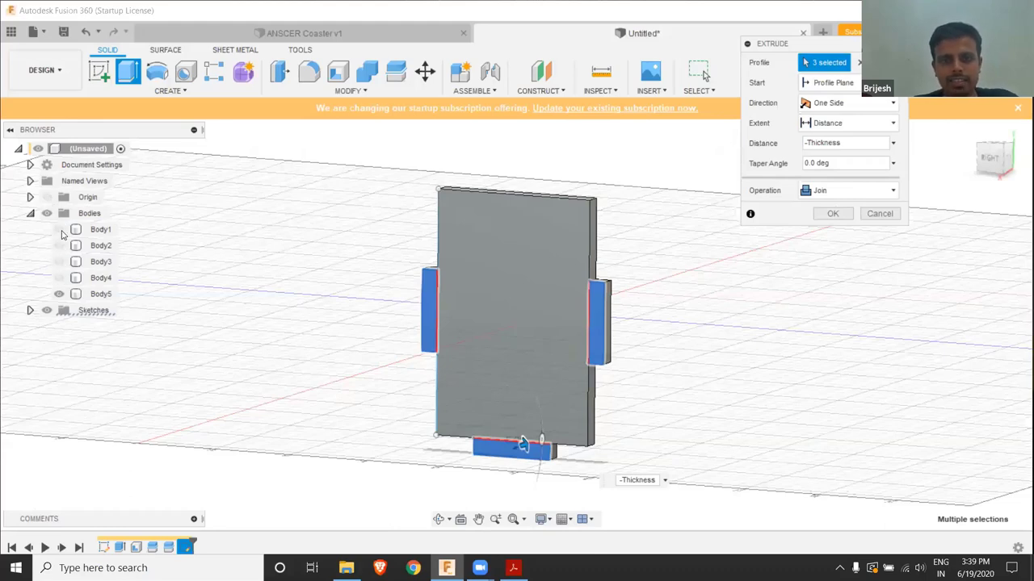
key(Return)
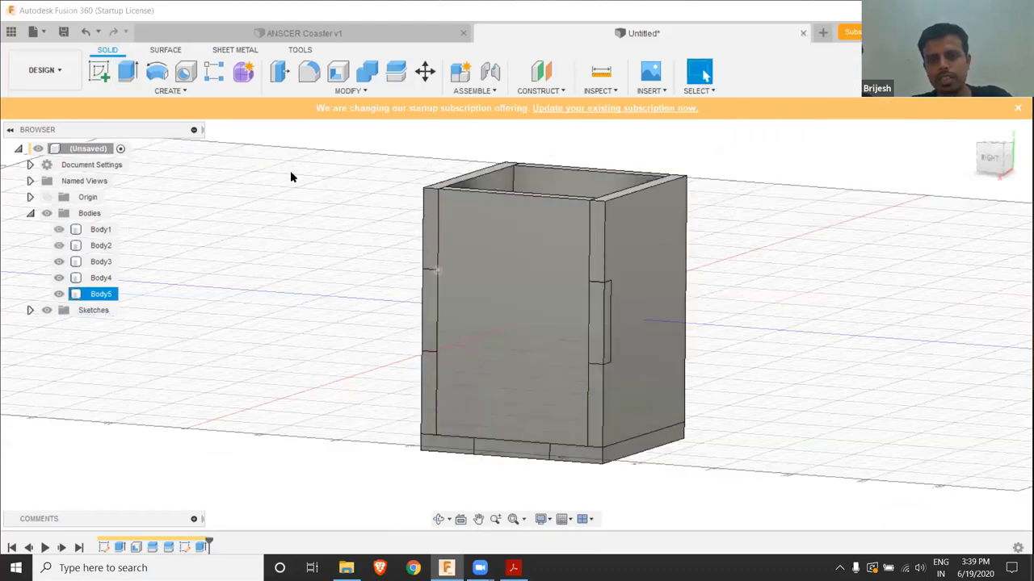
Combine-cut the front panel out of the right side panel, keeping both bodies
click(637, 335)
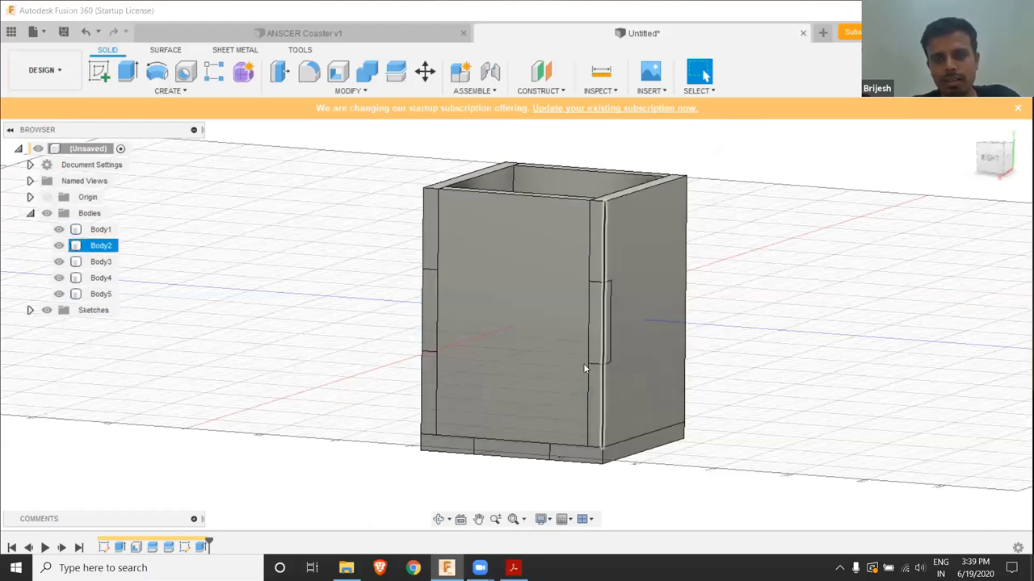
scroll(589, 353, down, 3)
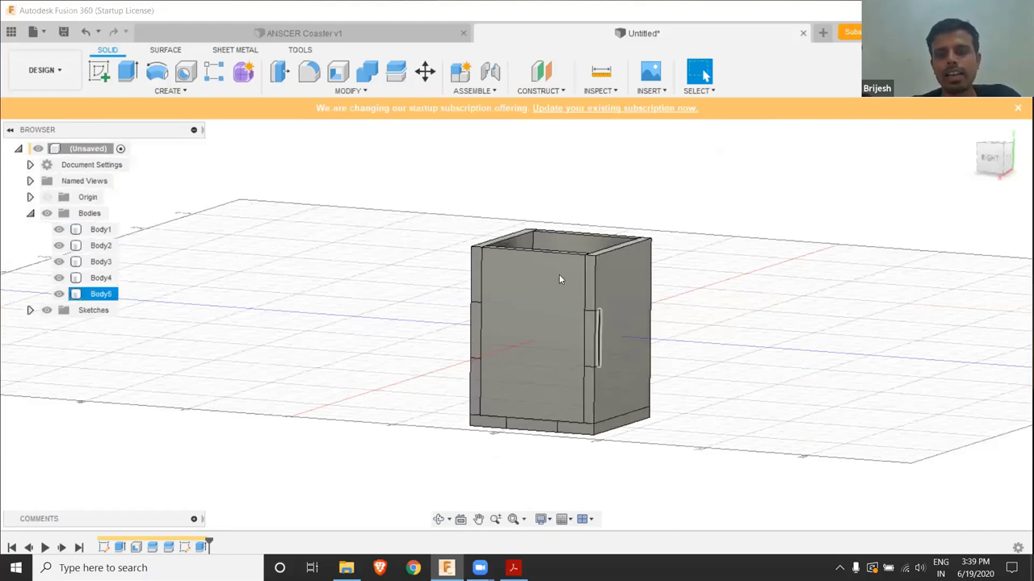
scroll(541, 345, down, 2)
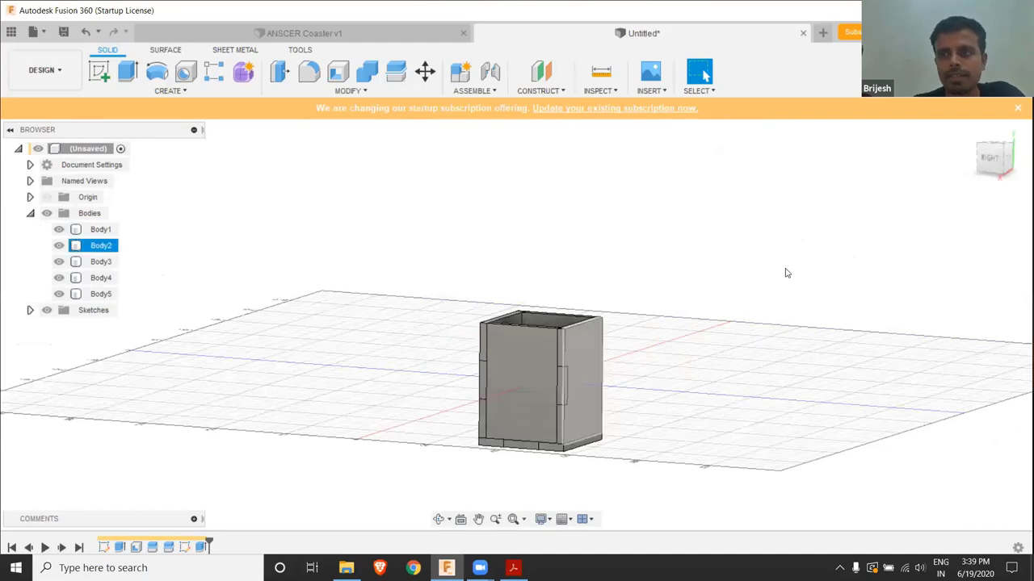
shift+middle_drag(534, 304, 527, 372)
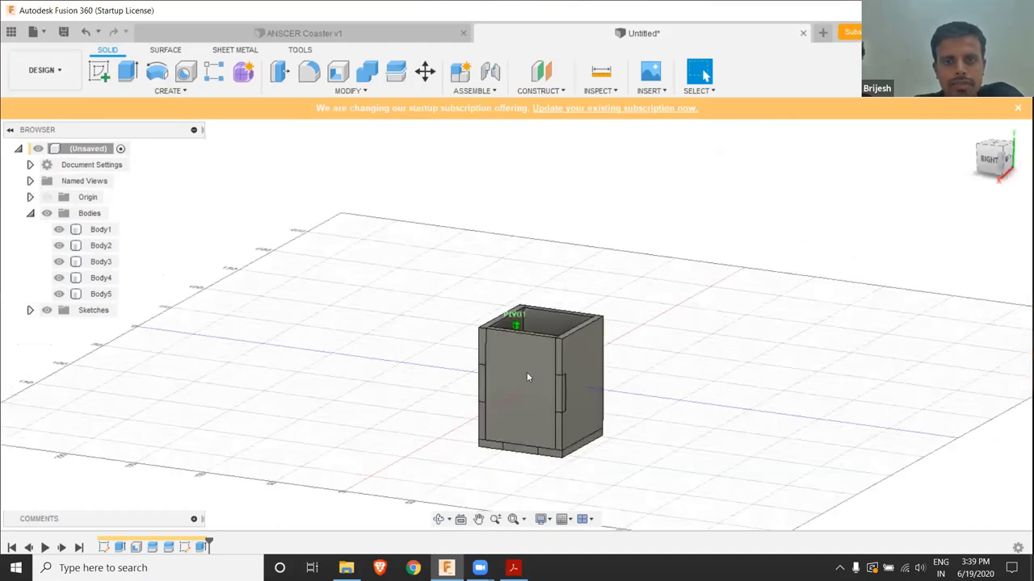
click(597, 373)
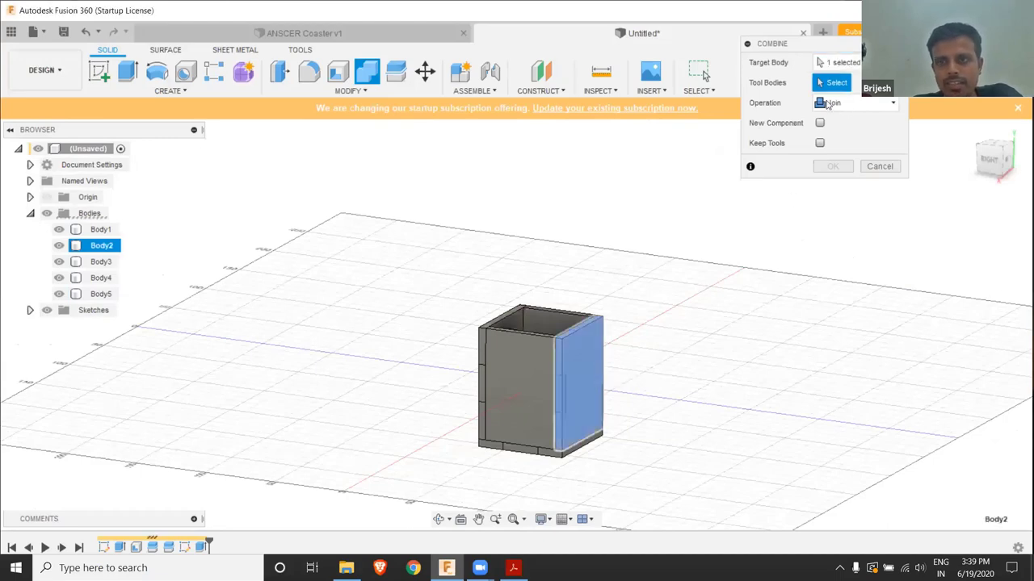
click(496, 361)
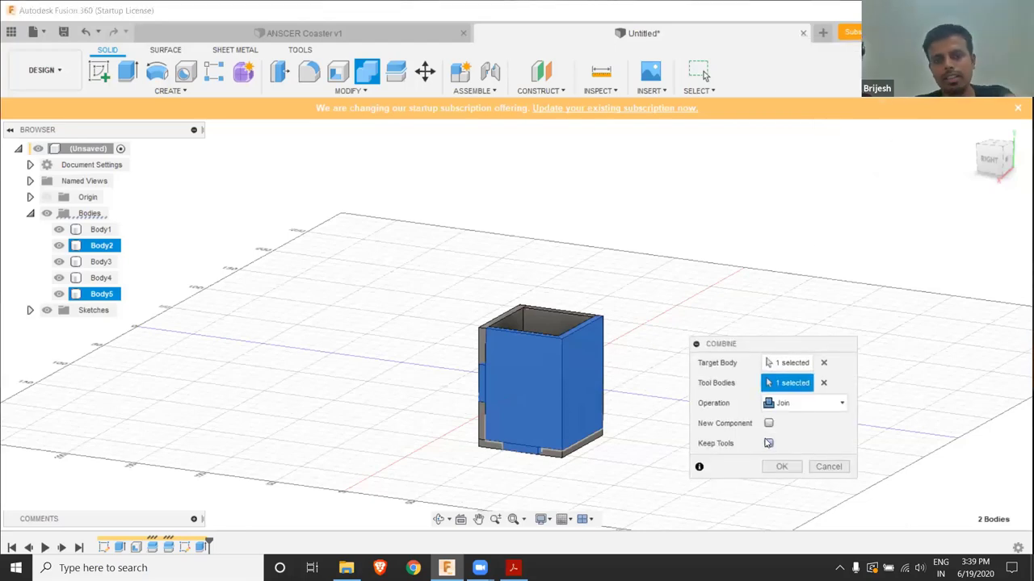
click(804, 403)
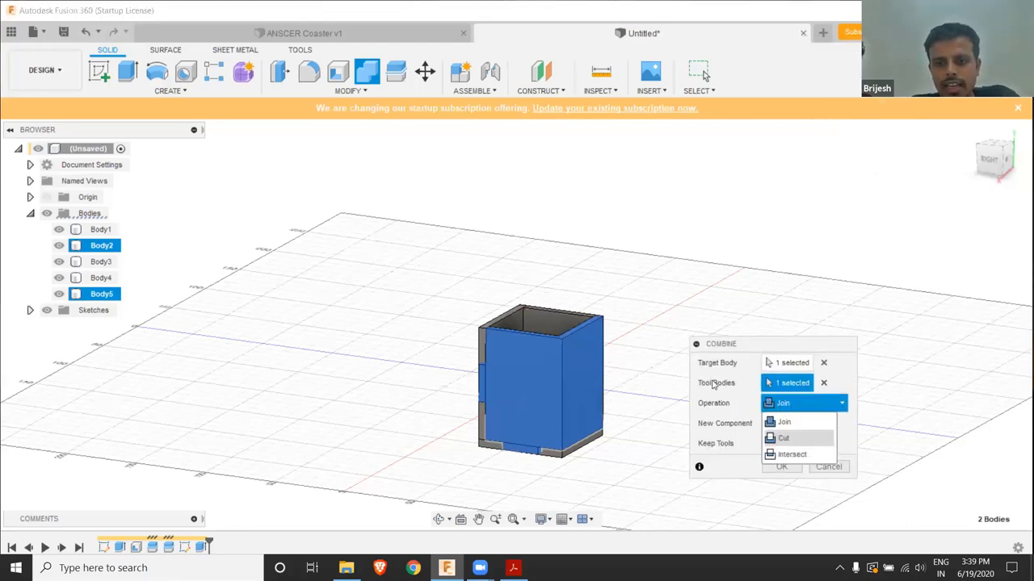
key(Return)
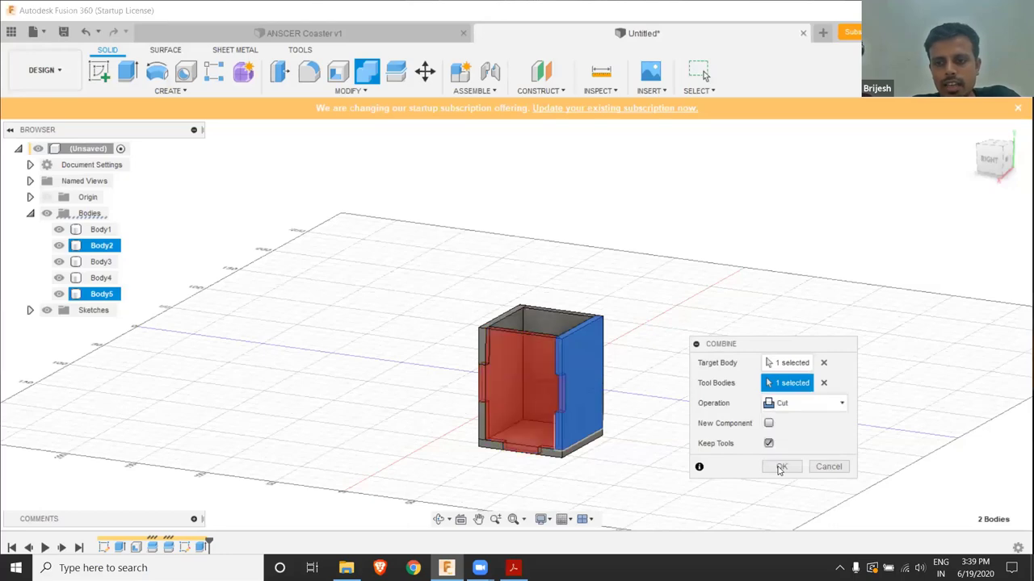
click(780, 467)
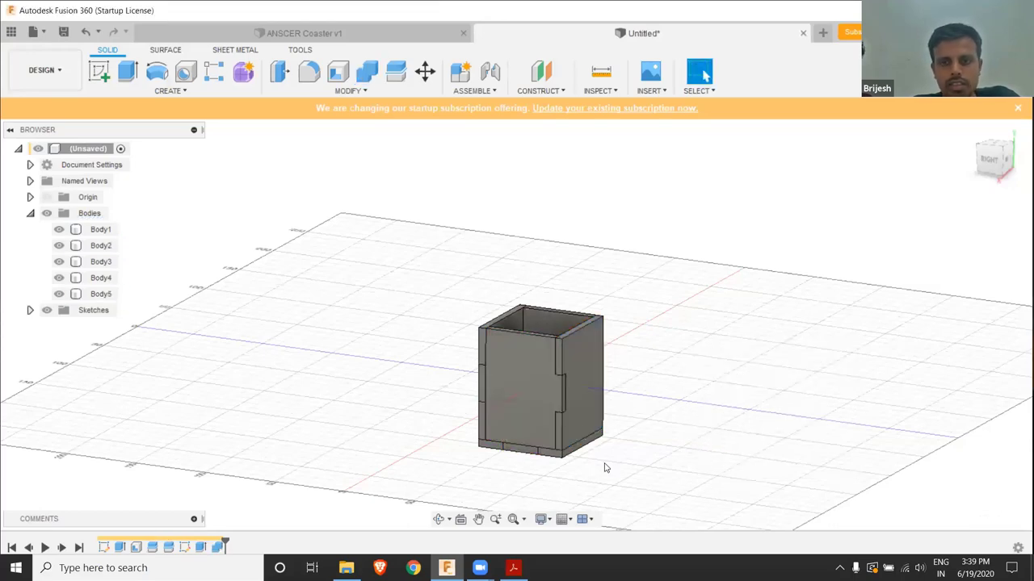
Hide Body1, Body3, Body4 and Body5 to inspect the cut slot, then show them again
scroll(577, 269, up, 2)
scroll(577, 269, up, 3)
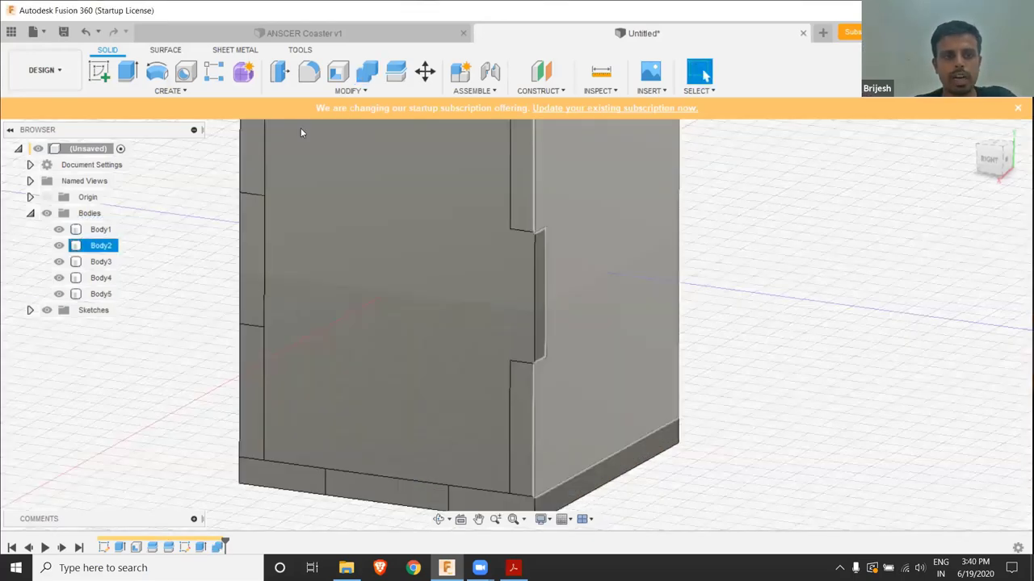
click(59, 229)
click(59, 263)
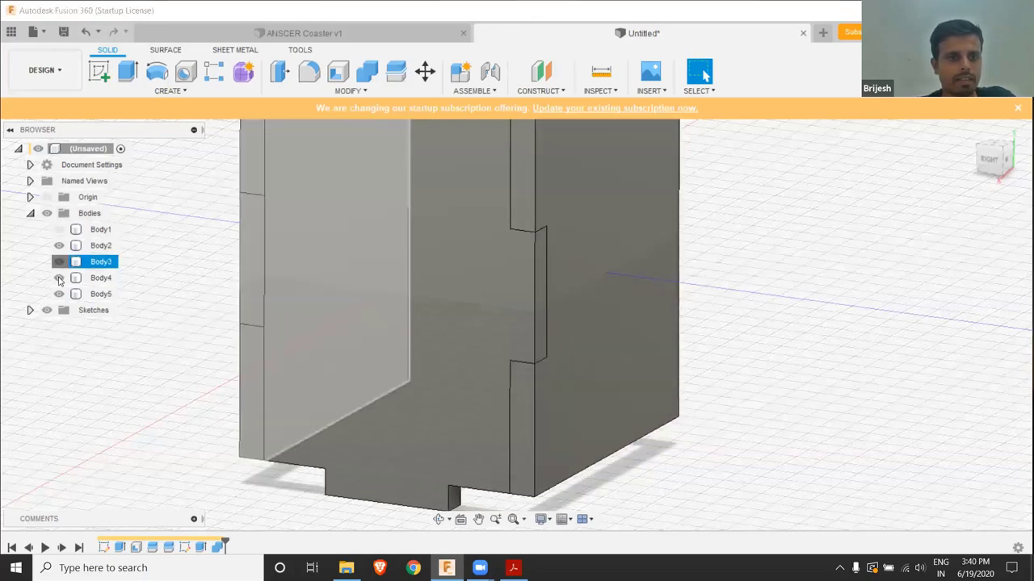
click(58, 278)
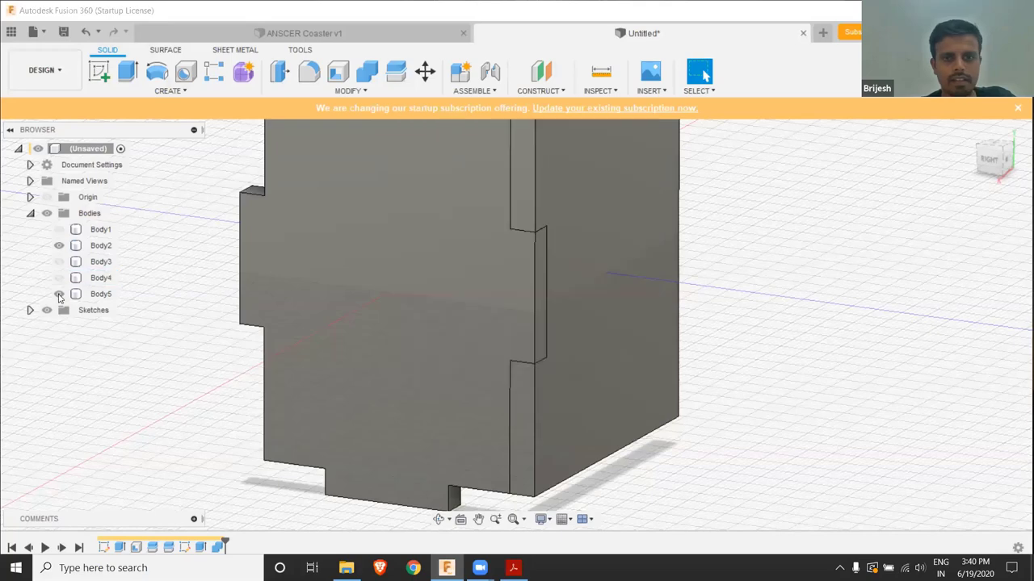
click(59, 295)
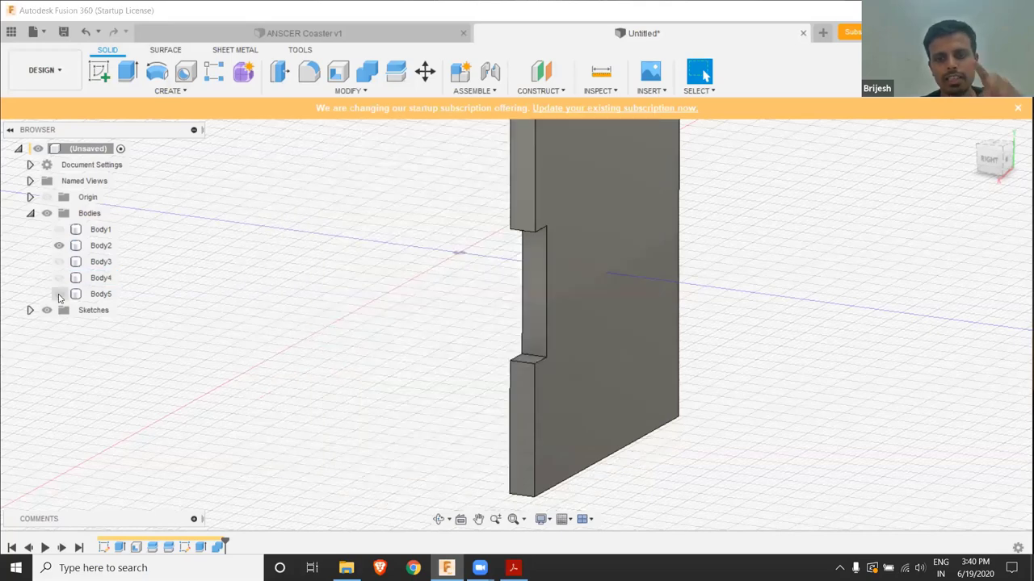
click(59, 294)
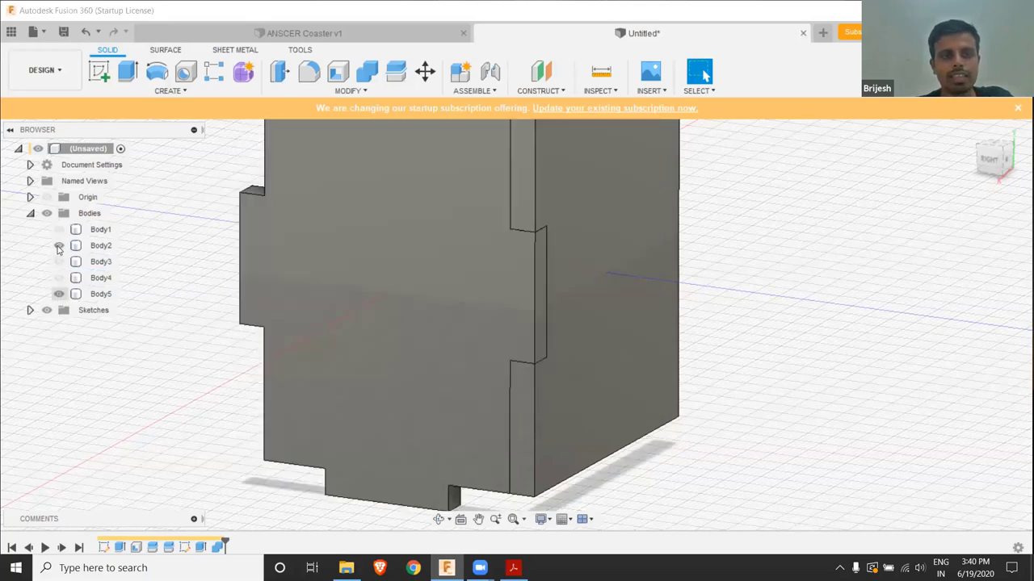
click(59, 261)
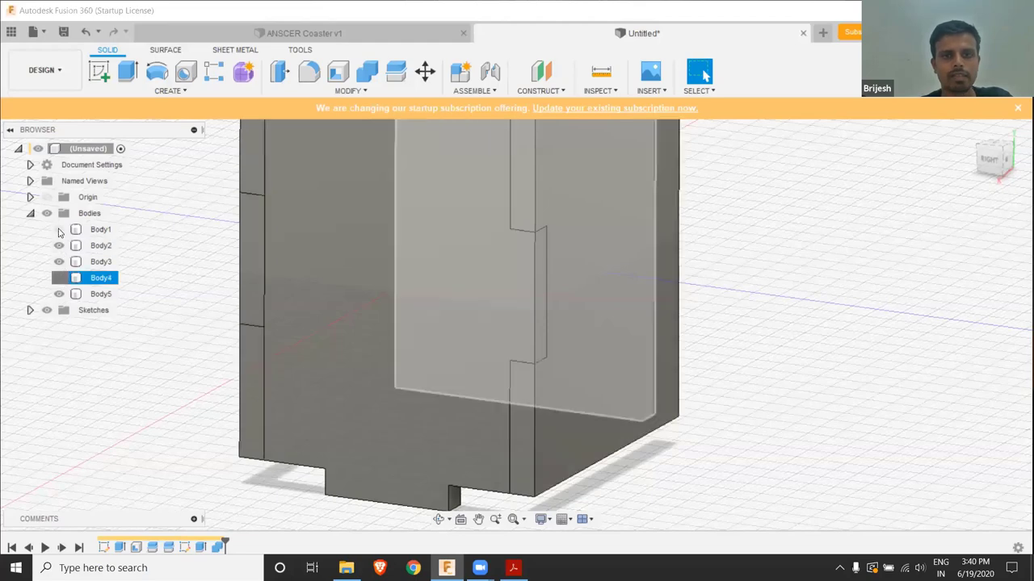
click(59, 230)
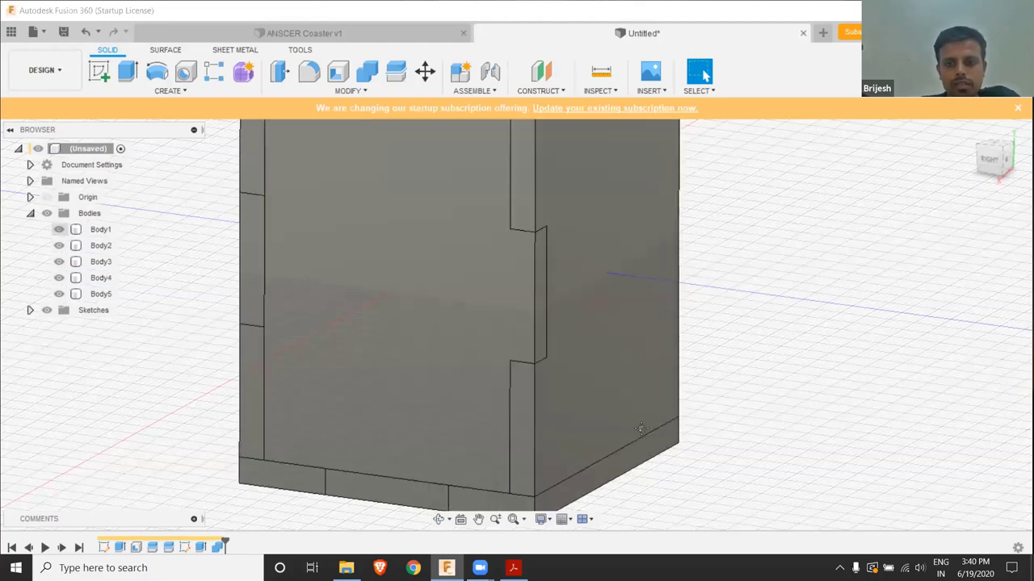
key(F6)
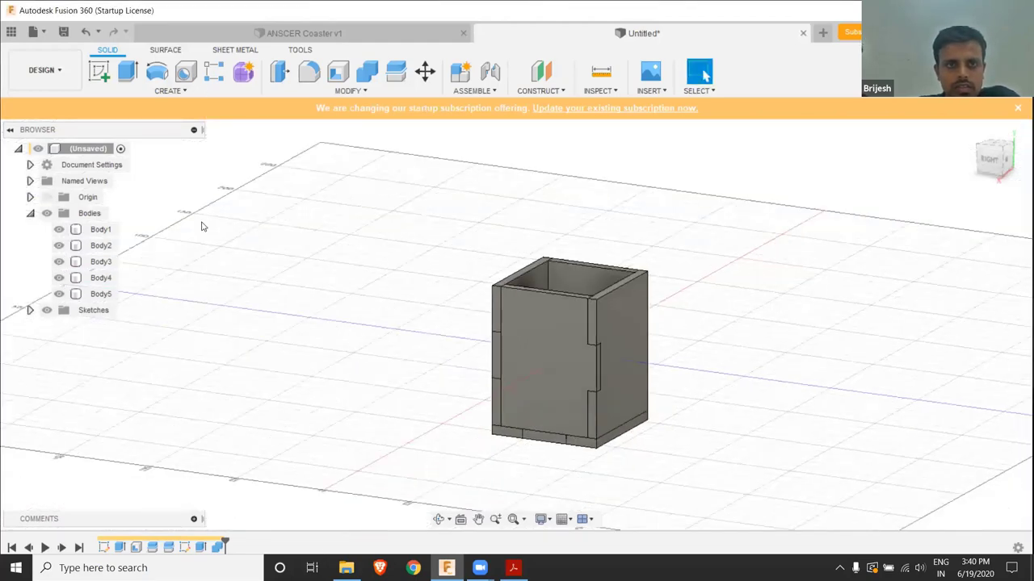
Mirror Body5 as a whole body across the box's mid-plane, creating Body6
click(167, 90)
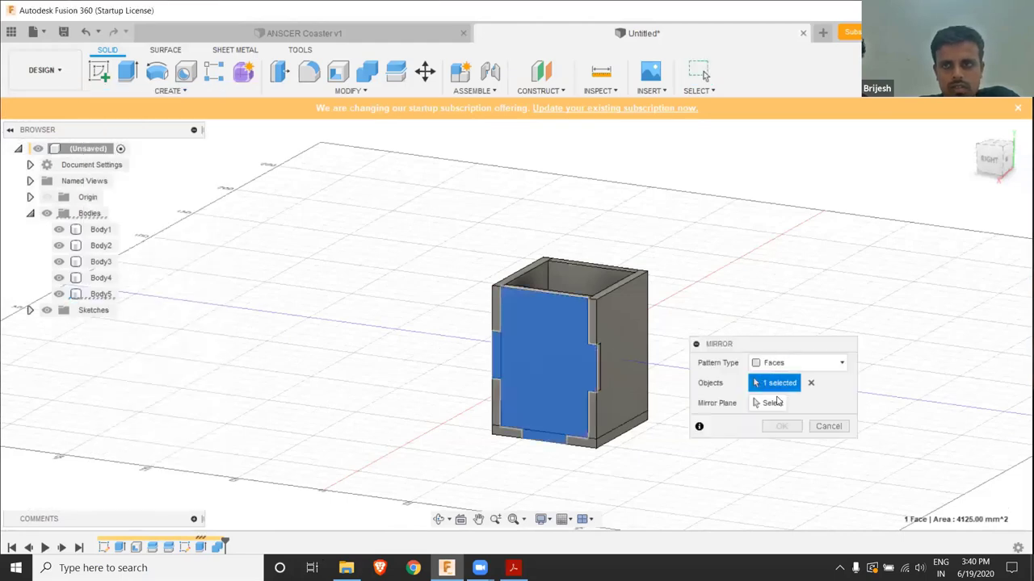
click(798, 363)
key(Return)
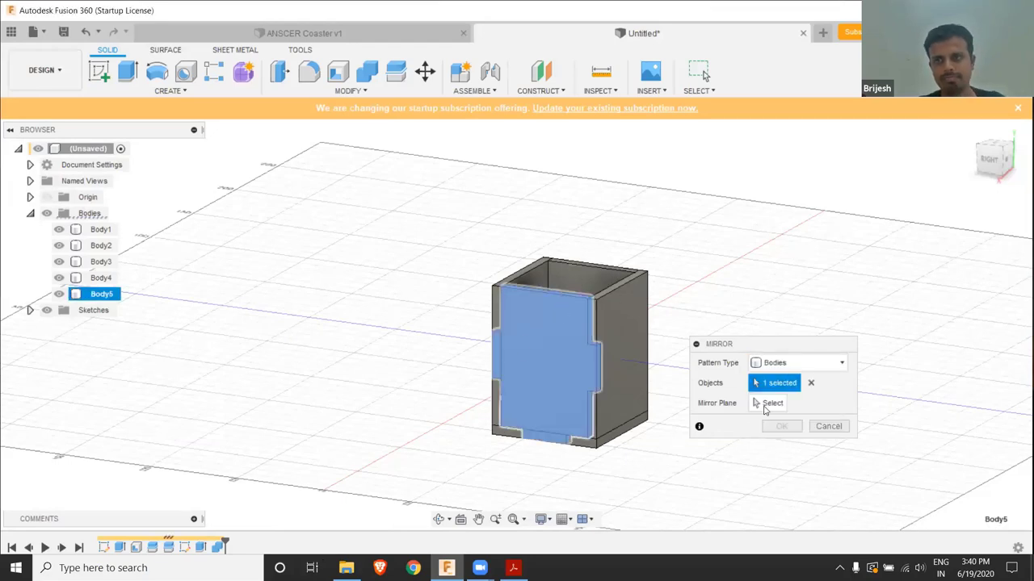
click(491, 330)
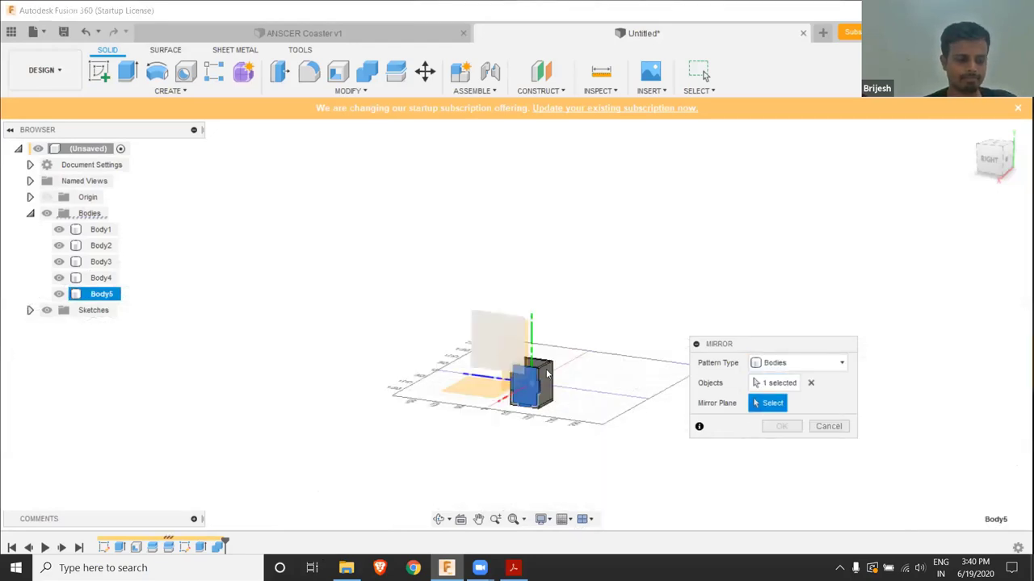
key(Return)
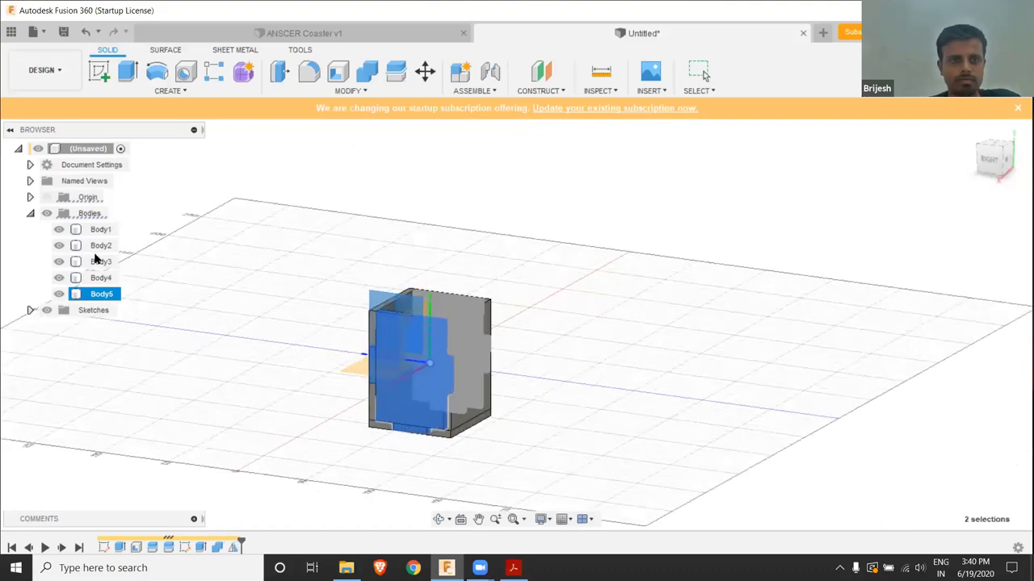
Select Body2, Body1 and Body4 in the browser
click(102, 246)
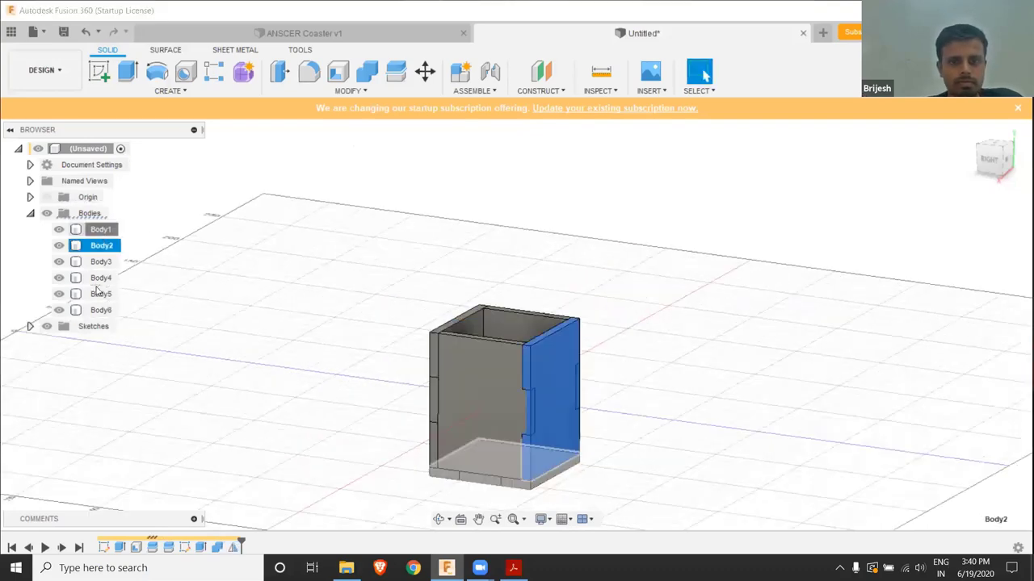
key(Up)
click(58, 278)
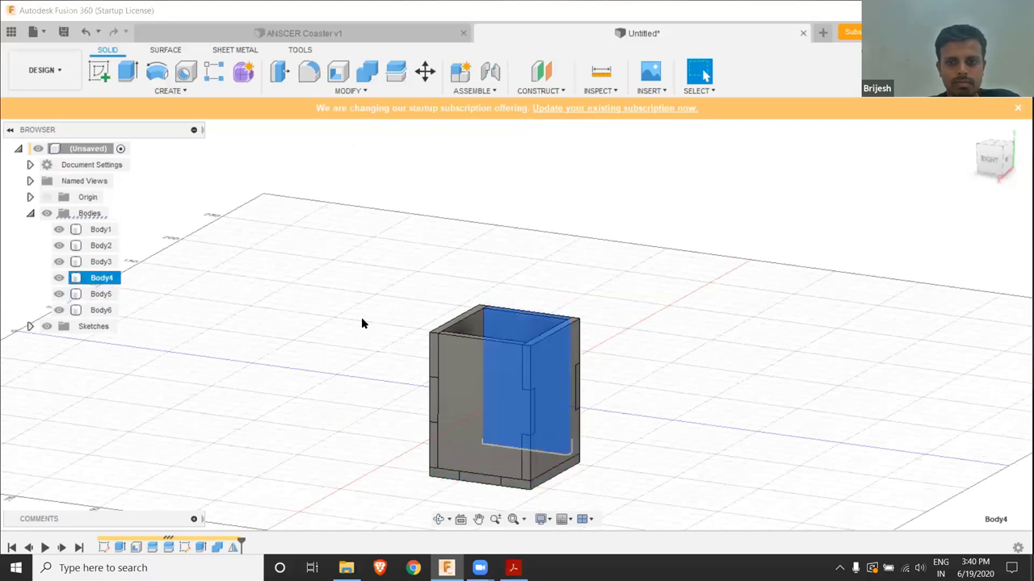
Combine-cut Body6 out of Body2 so their tabs interlock
shift+middle_drag(307, 300, 305, 339)
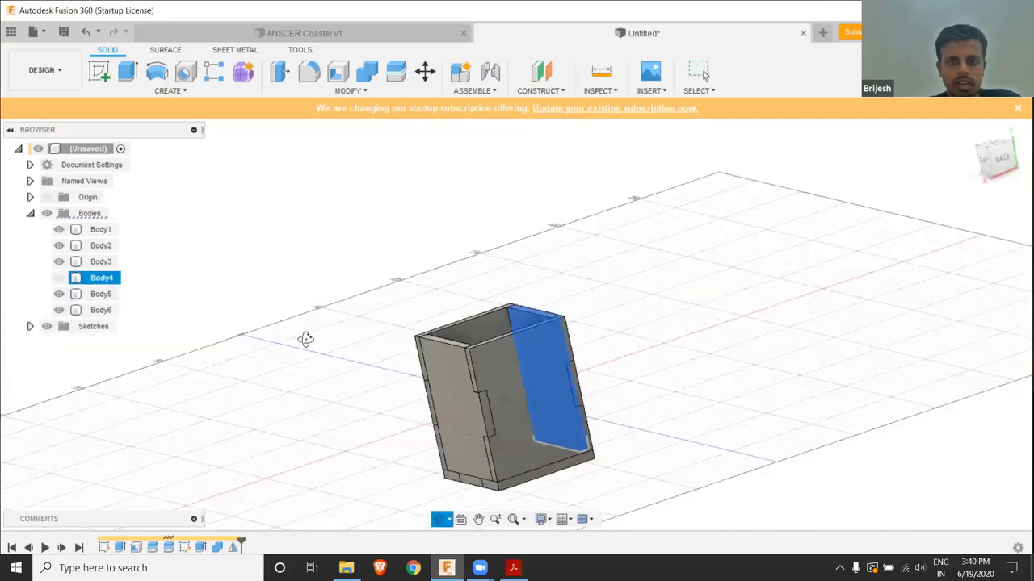
shift+middle_drag(565, 423, 549, 369)
ctrl+click(550, 369)
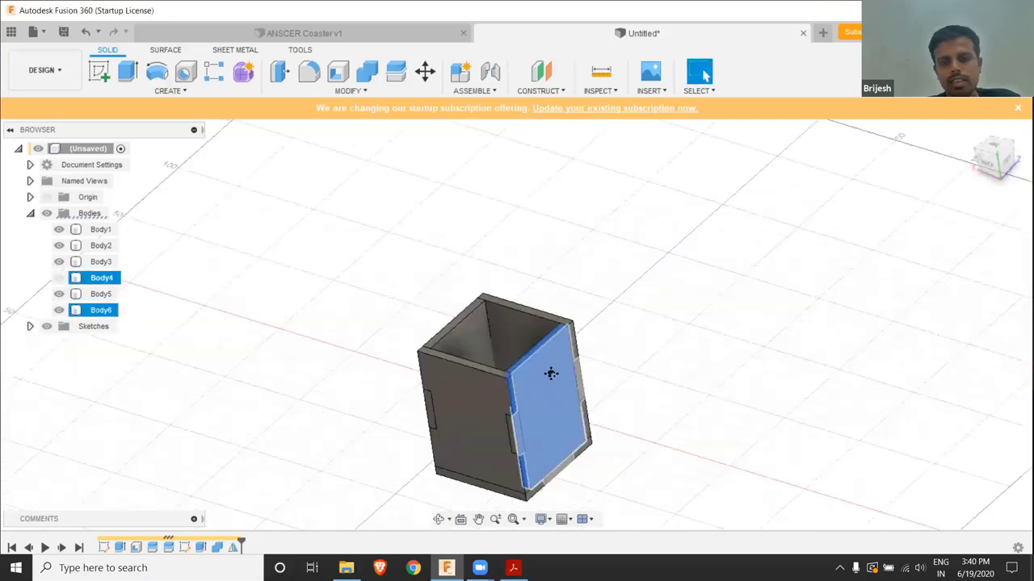
click(365, 74)
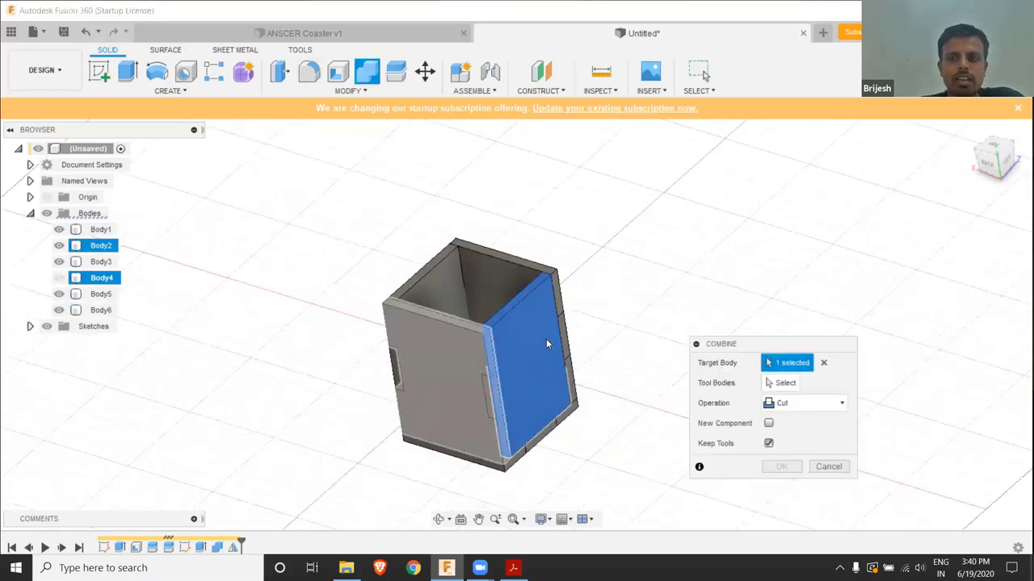
click(547, 344)
click(444, 372)
click(570, 362)
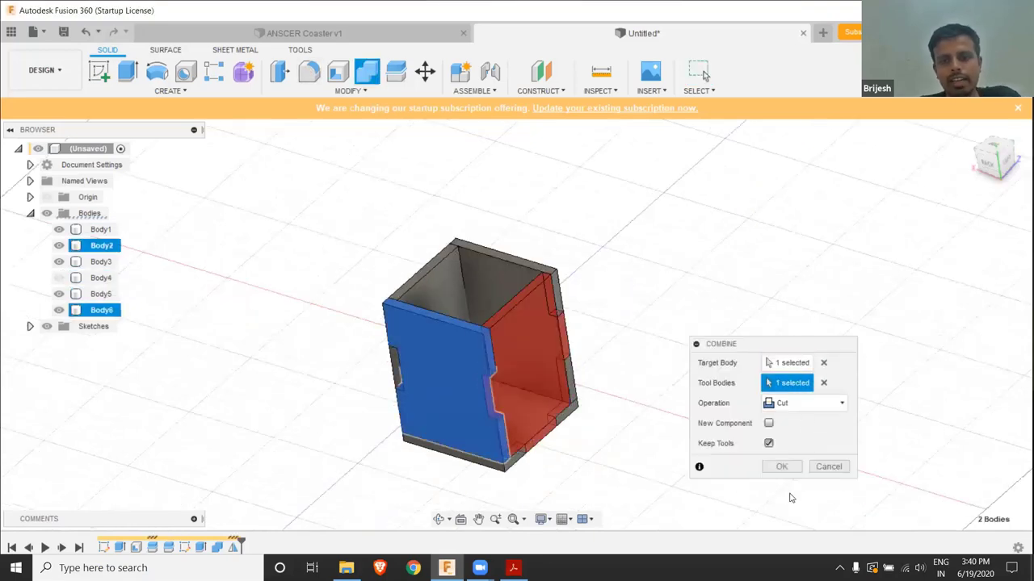
click(782, 467)
Combine-cut Body6 and Body5 out of the base plate Body3
shift+middle_drag(616, 261, 565, 339)
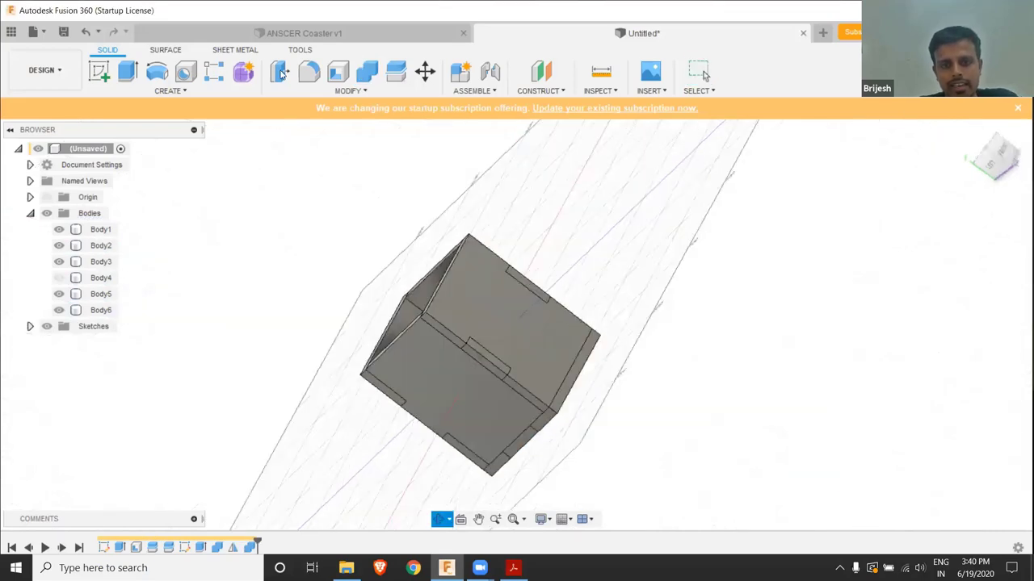
click(365, 75)
click(493, 316)
click(462, 396)
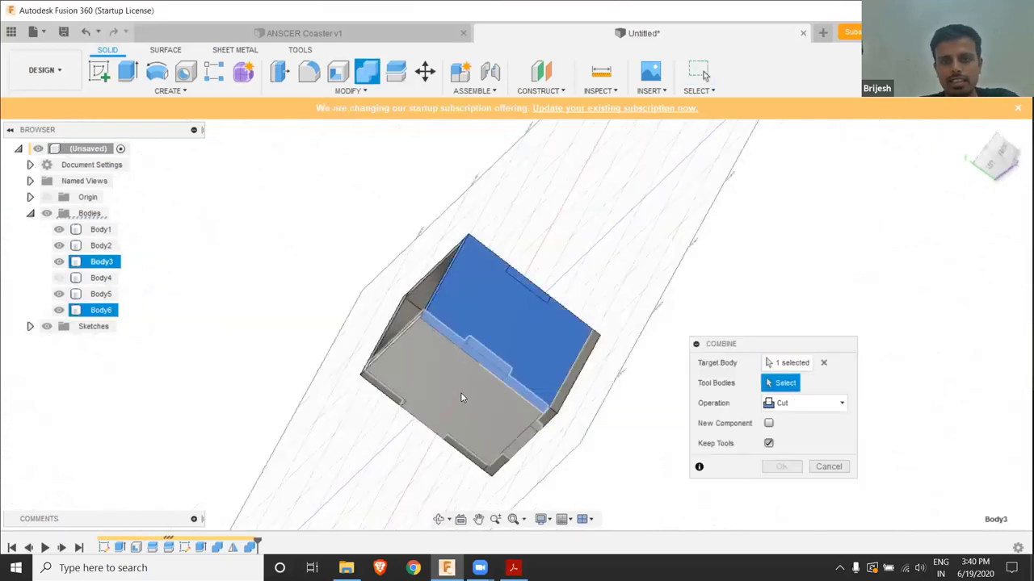
shift+middle_drag(556, 354, 497, 312)
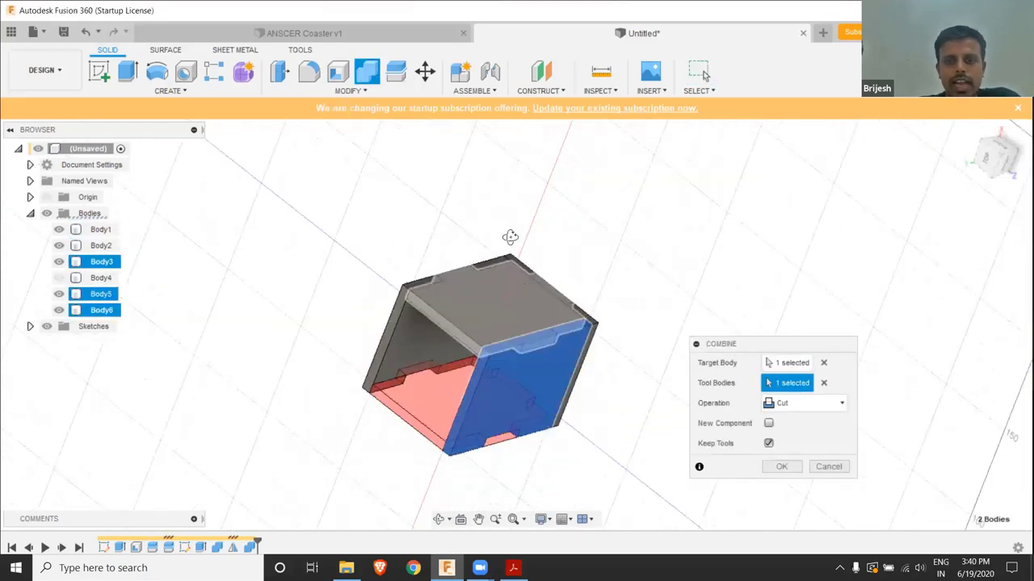
click(509, 238)
shift+middle_drag(743, 489, 775, 467)
shift+middle_drag(627, 396, 618, 311)
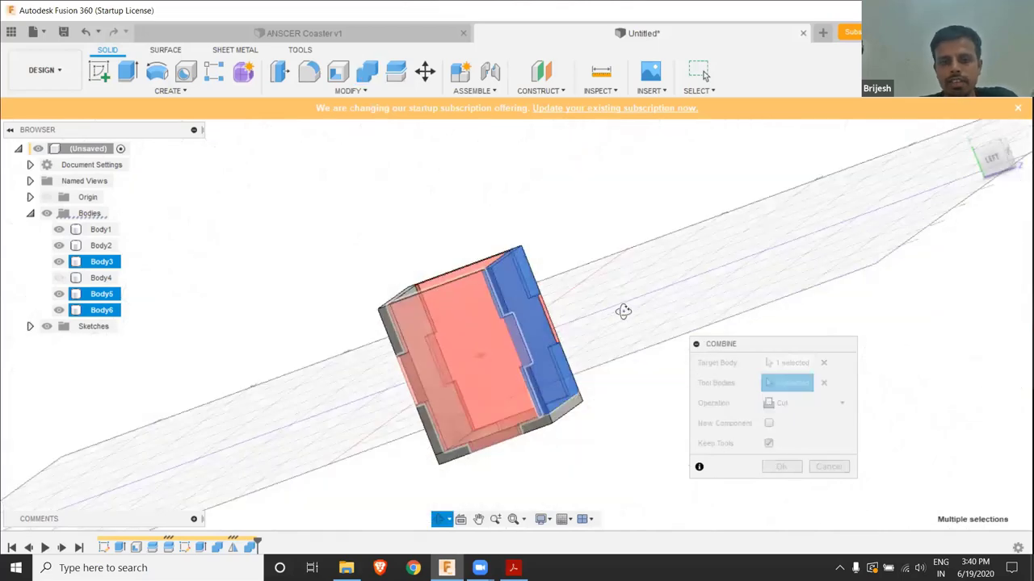
key(Return)
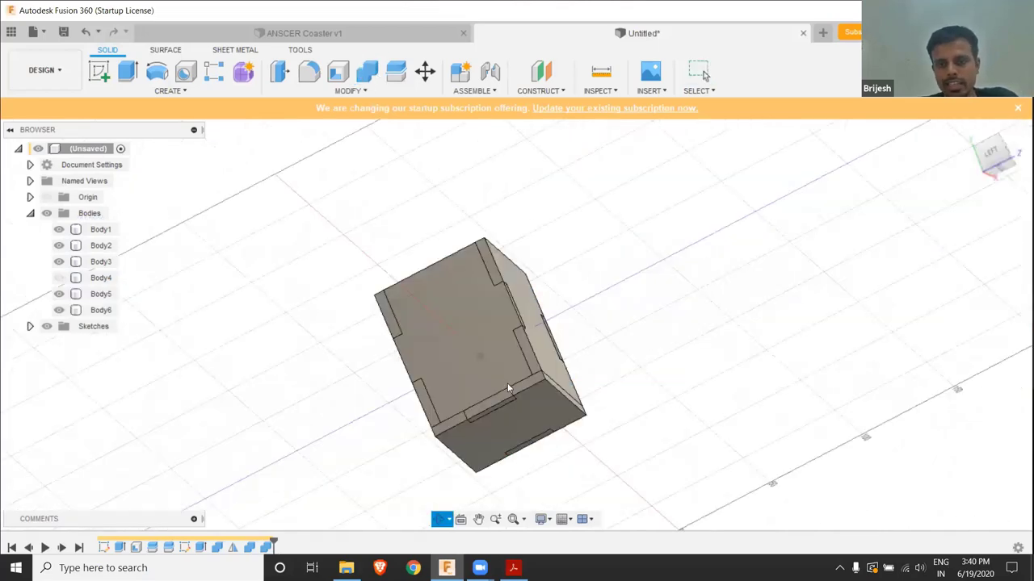
Orbit the box to review the new joints and begin another Combine
shift+middle_drag(509, 389, 452, 292)
key(Escape)
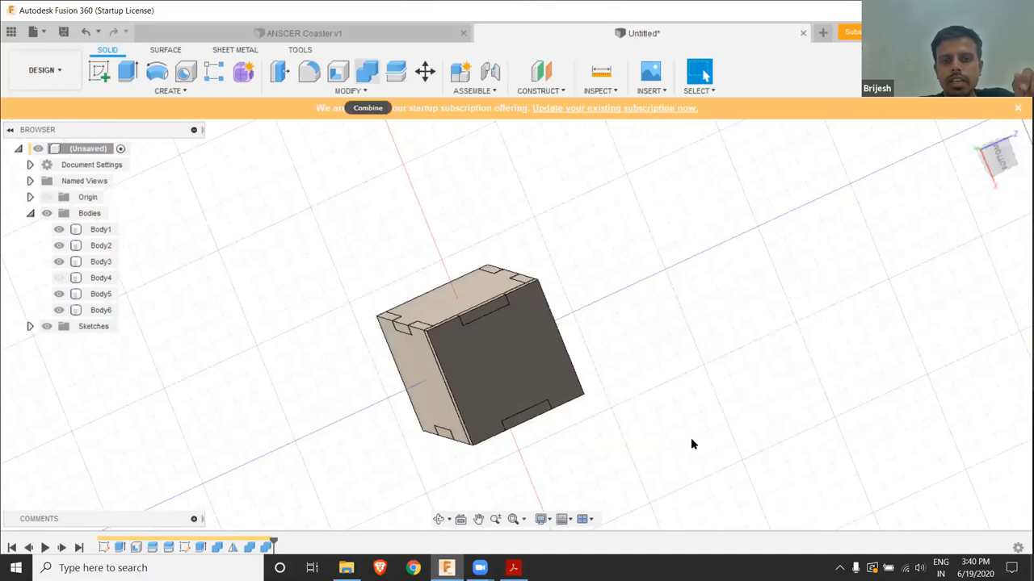
click(366, 72)
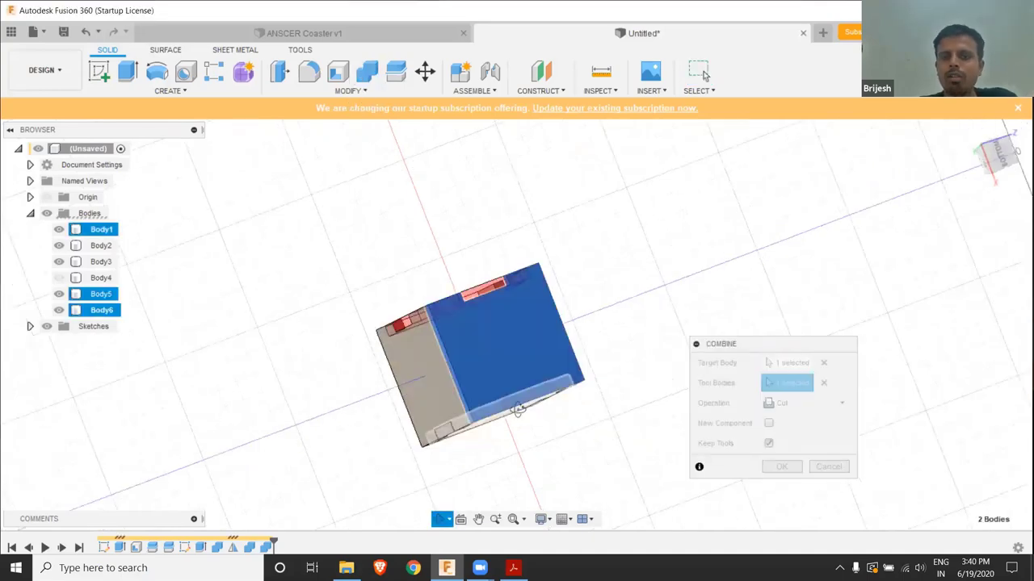
mouse_move(491, 399)
shift+middle_down()
mouse_move(504, 372)
mouse_move(556, 370)
shift+middle_up()
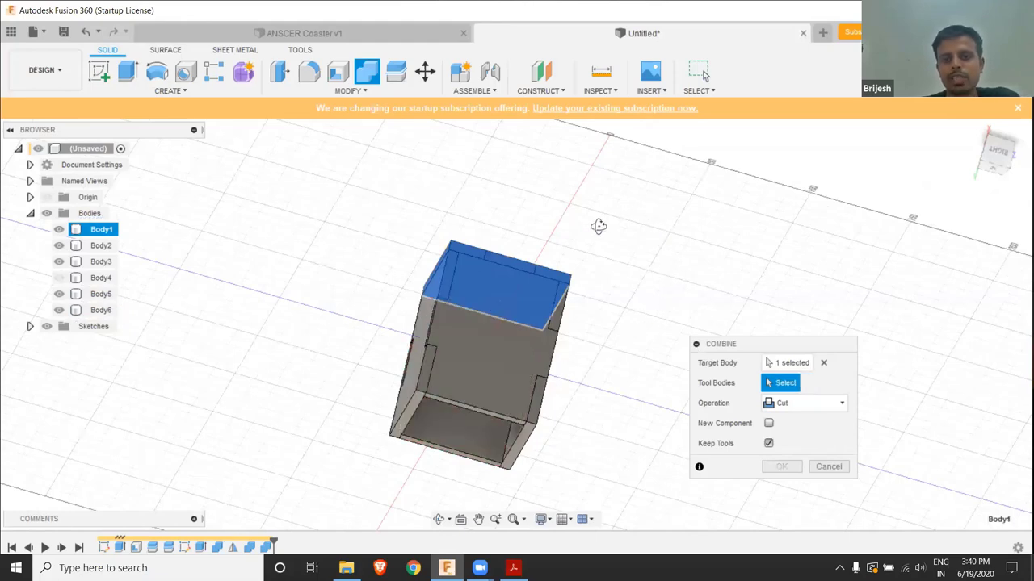
mouse_move(459, 190)
shift+middle_down()
mouse_move(409, 137)
mouse_move(496, 202)
mouse_move(614, 234)
mouse_move(634, 214)
shift+middle_up()
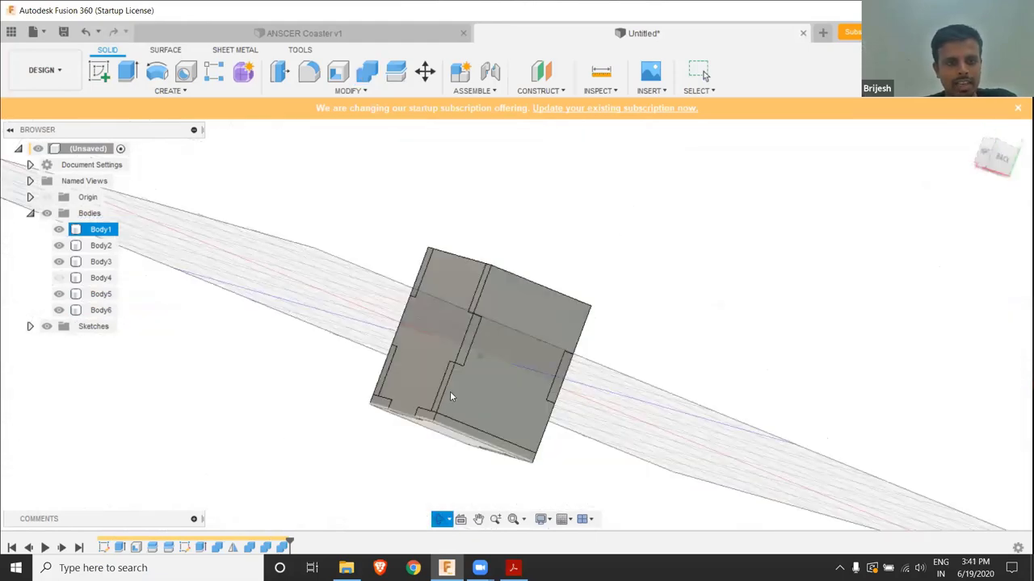
scroll(678, 269, up, 5)
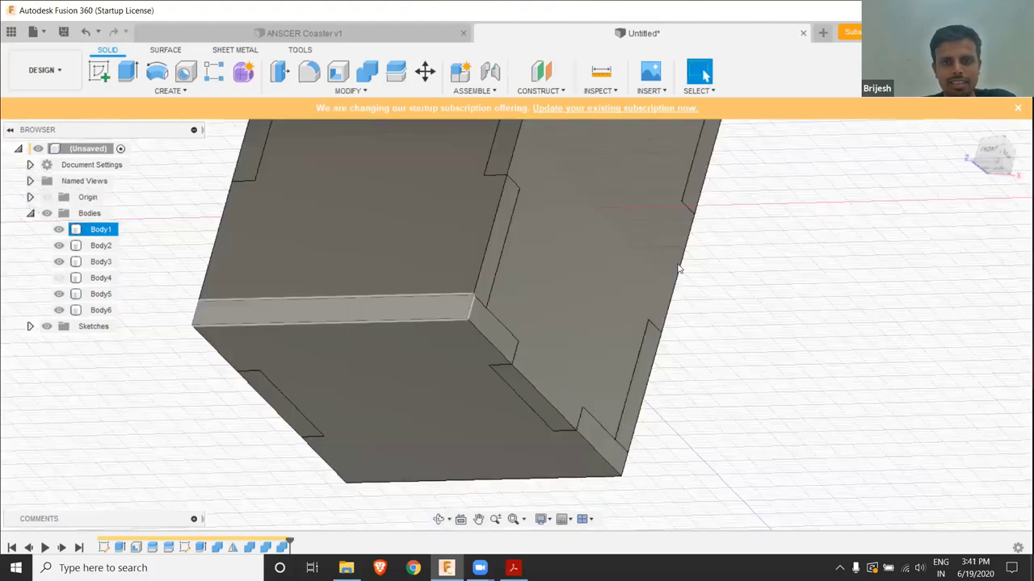
key(Escape)
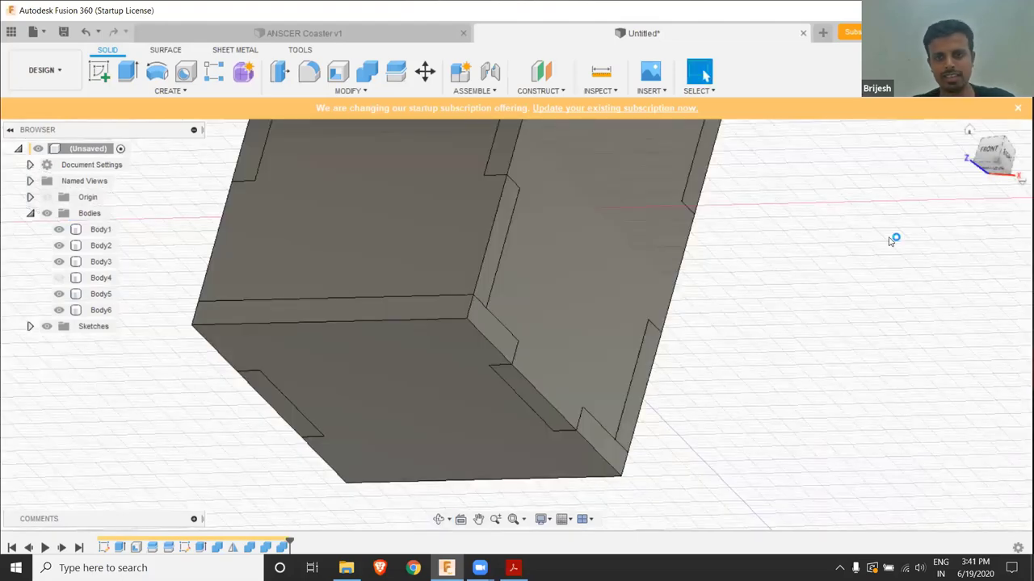
key(F6)
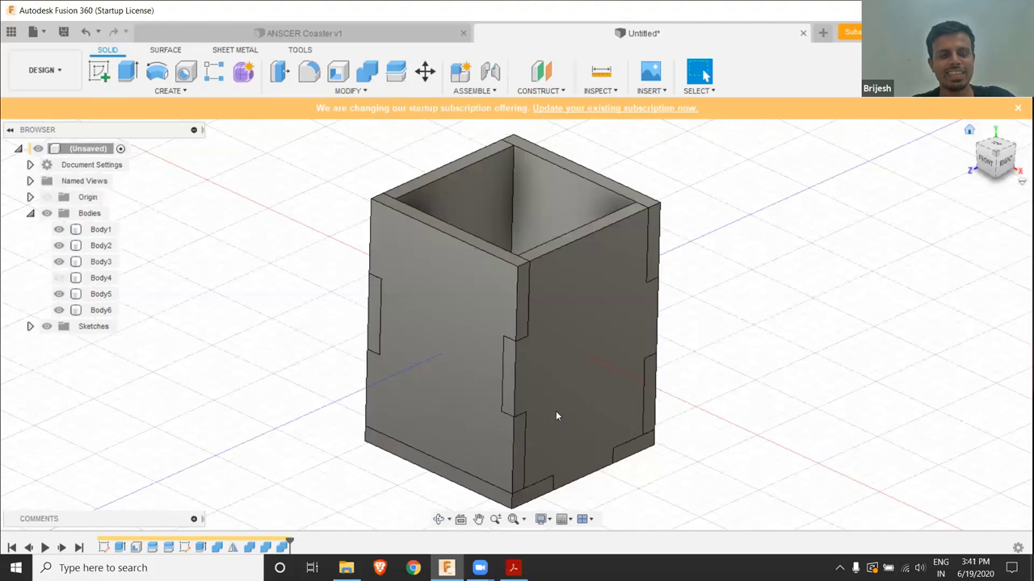
scroll(556, 416, up, 5)
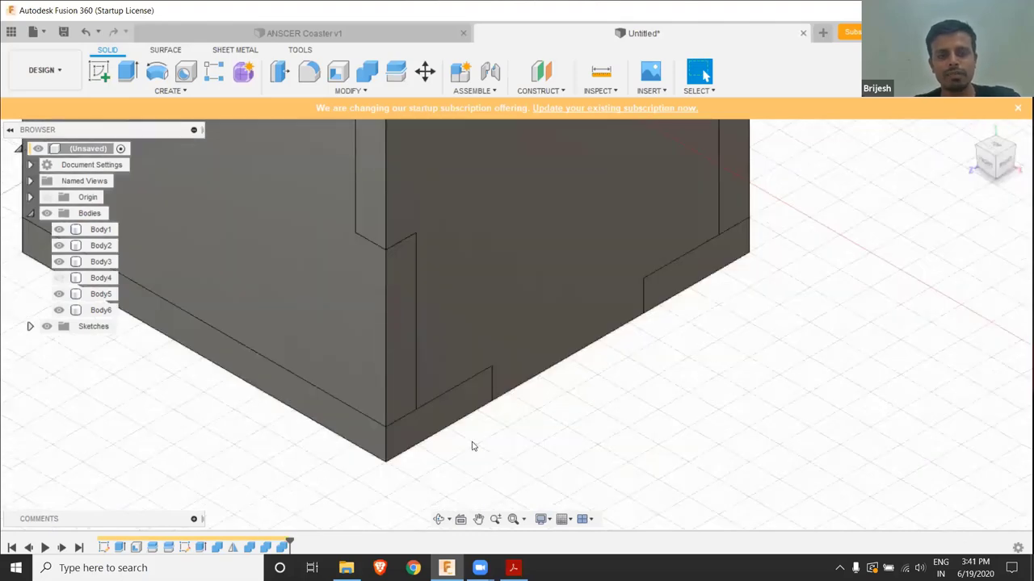
scroll(546, 454, down, 1)
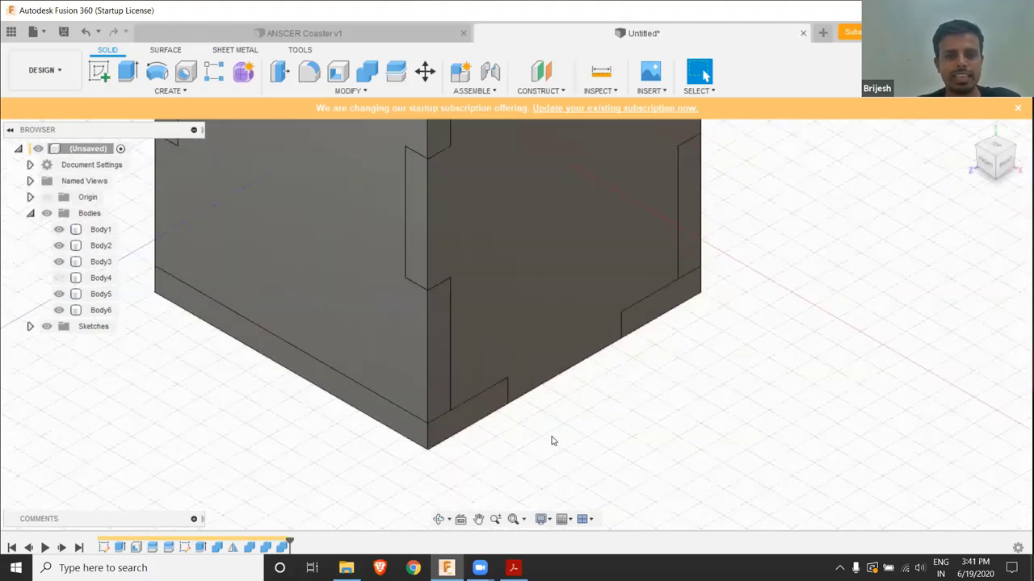
scroll(525, 367, up, 5)
scroll(564, 371, down, 4)
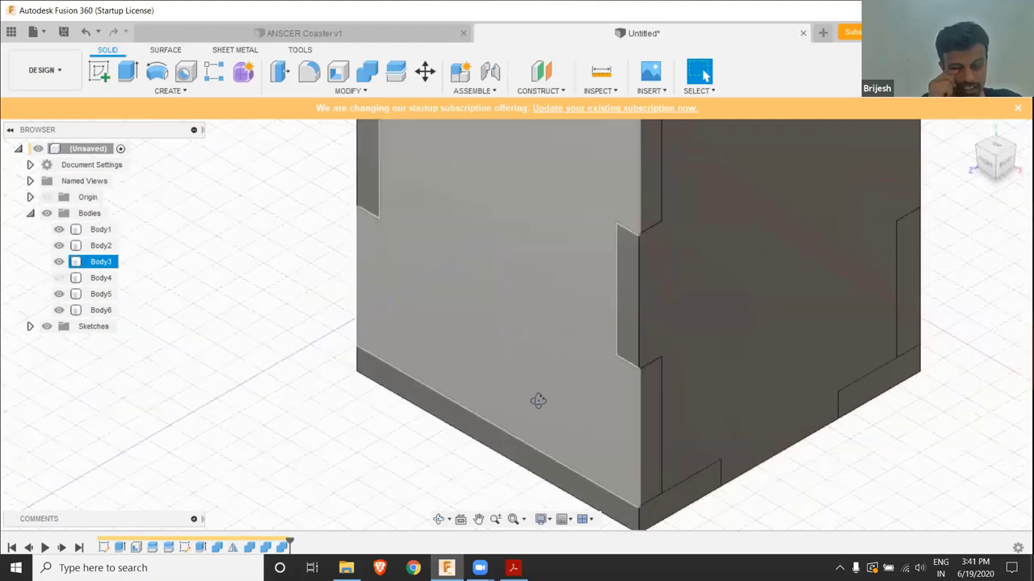
shift+middle_drag(558, 406, 546, 420)
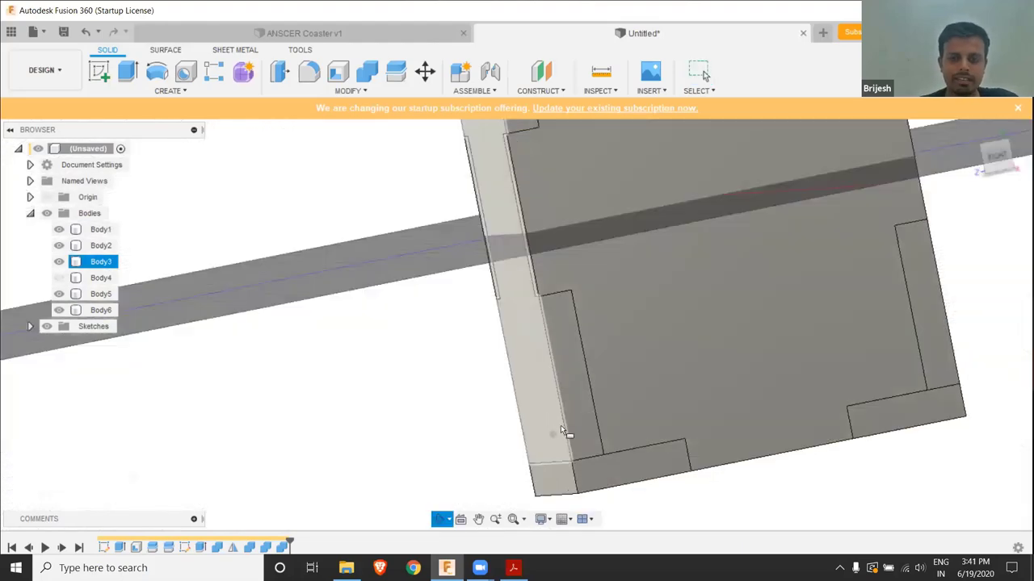
Sketch a centre rectangle 2*Thickness (10 mm) tall at the panel's bottom-edge midpoint, then finish the sketch
click(903, 198)
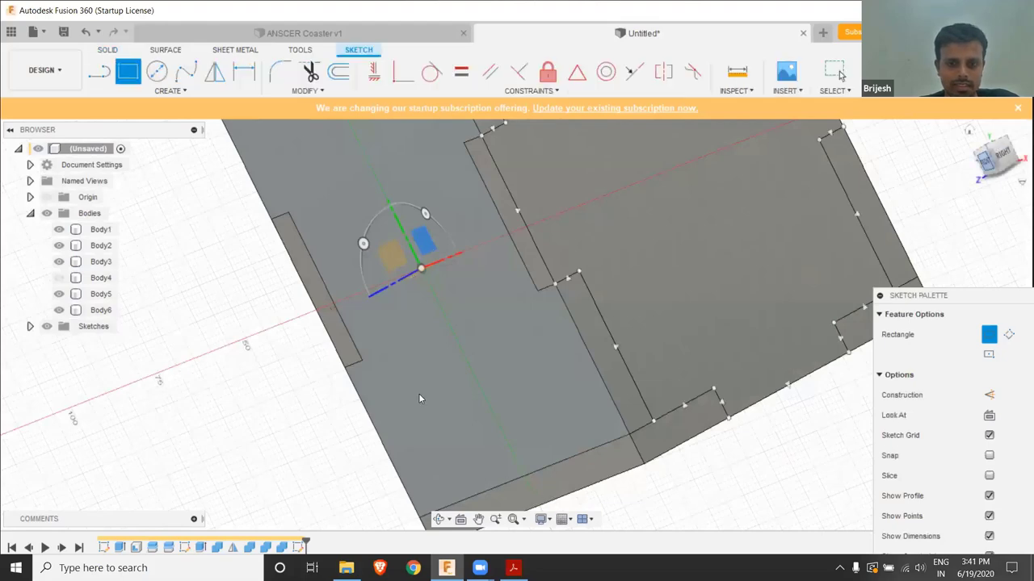
click(991, 354)
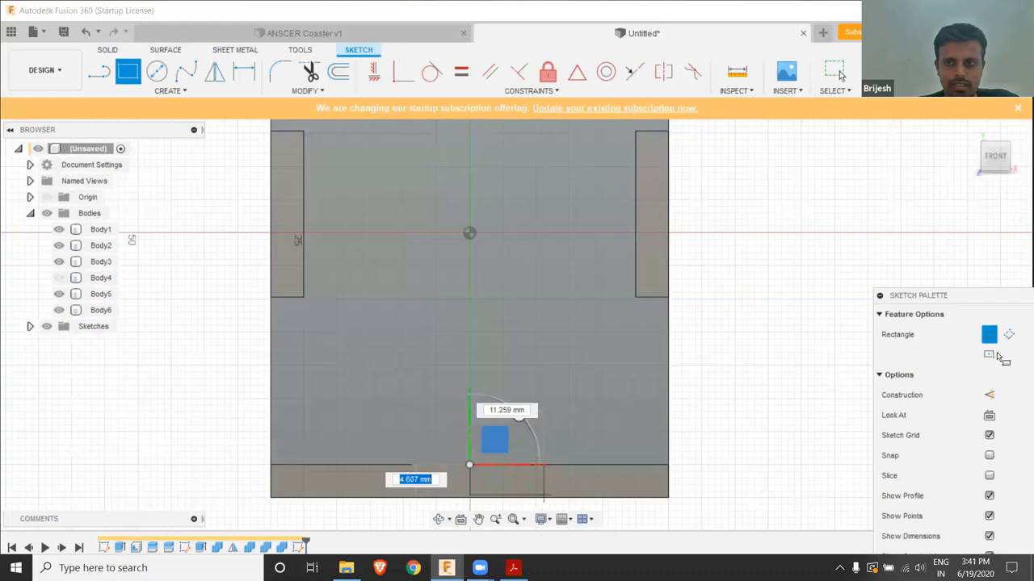
click(470, 466)
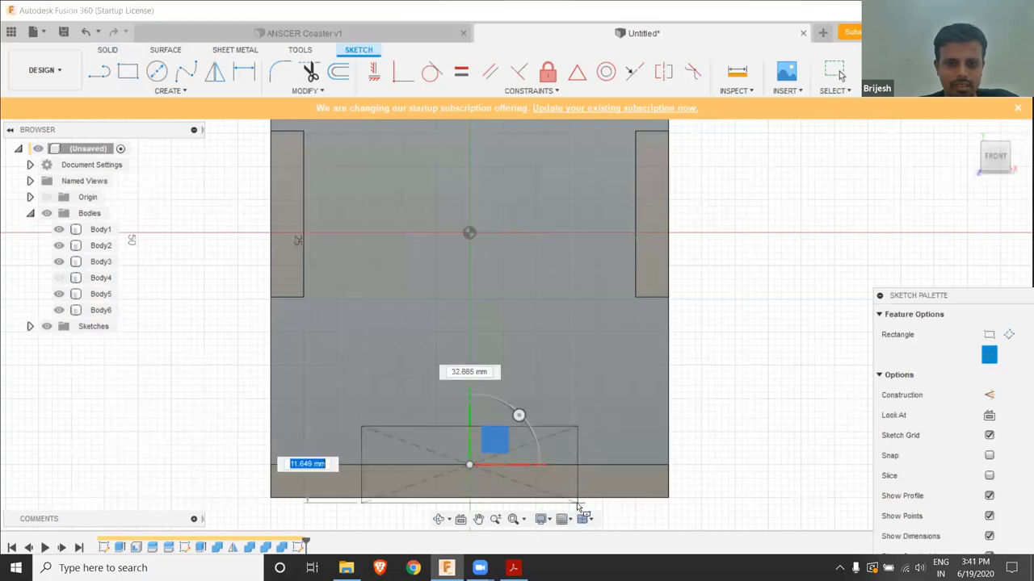
text(2mm)
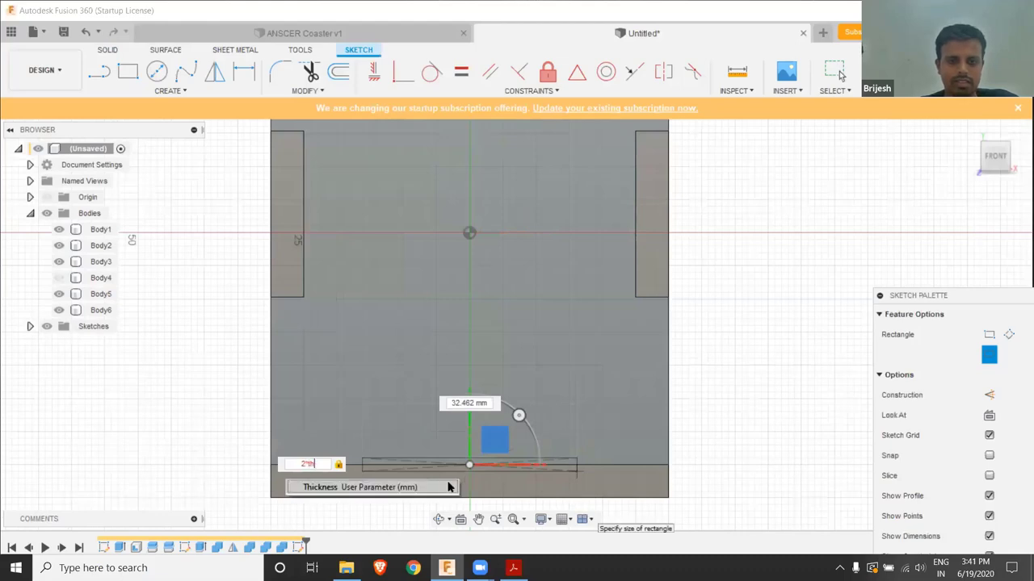
click(448, 487)
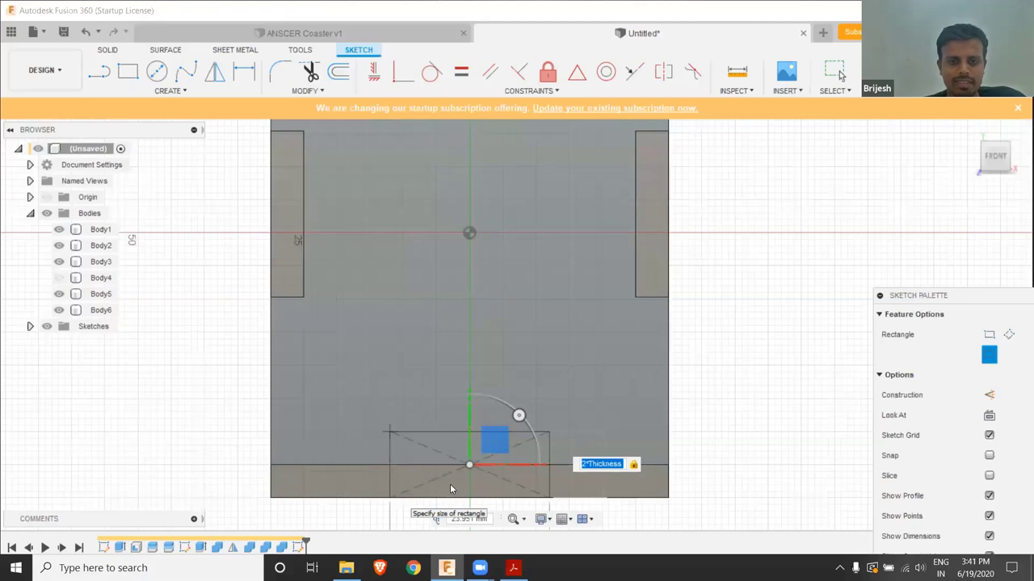
key(Tab)
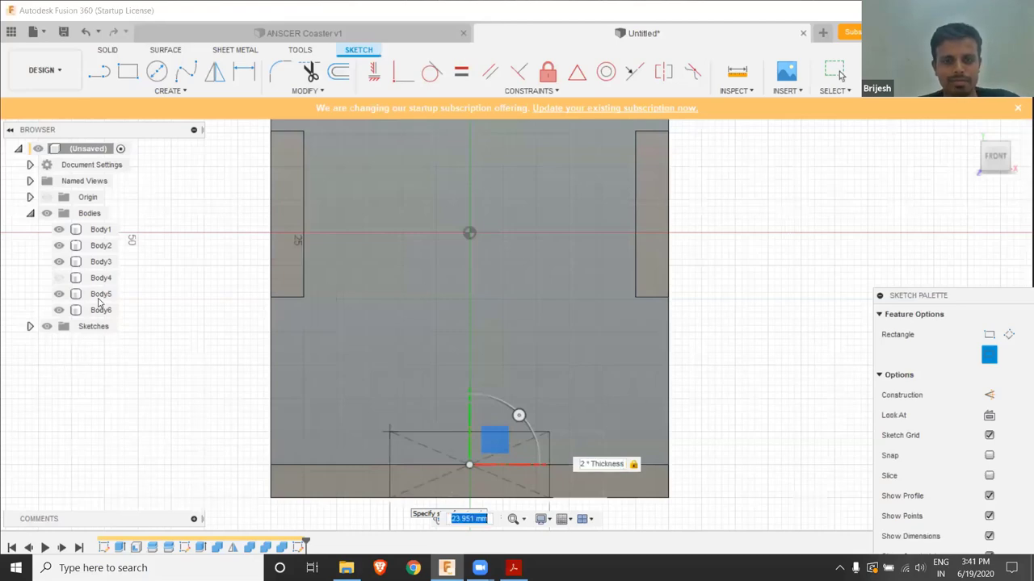
key(Return)
key(F6)
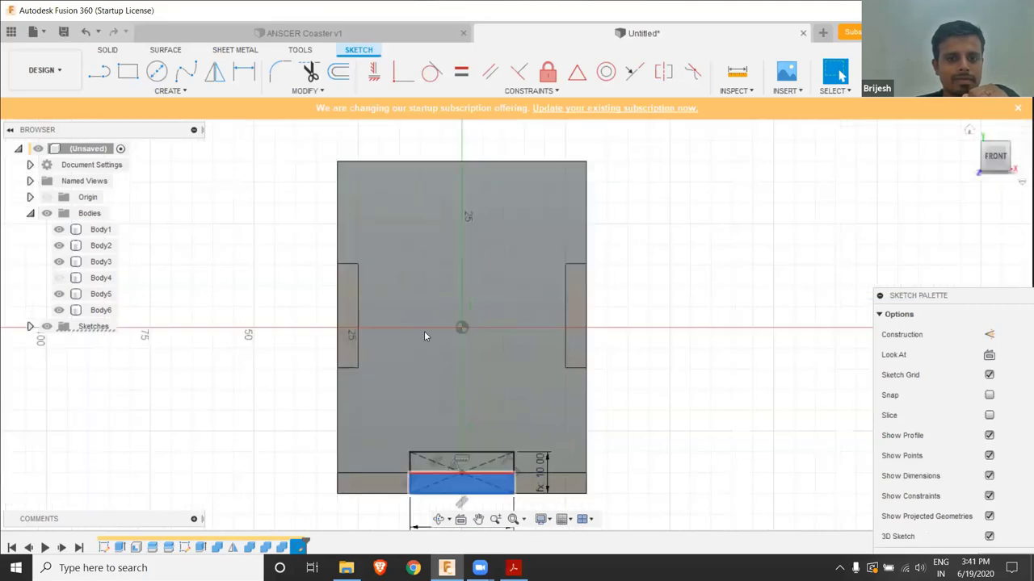
key(Escape)
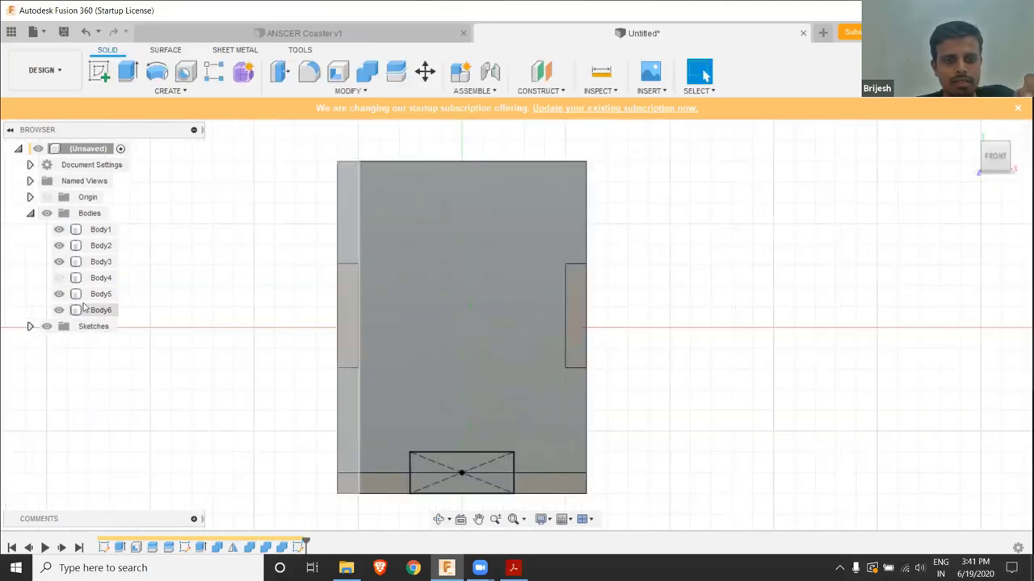
Isolate the Body2 panel so it shows on its own
click(84, 306)
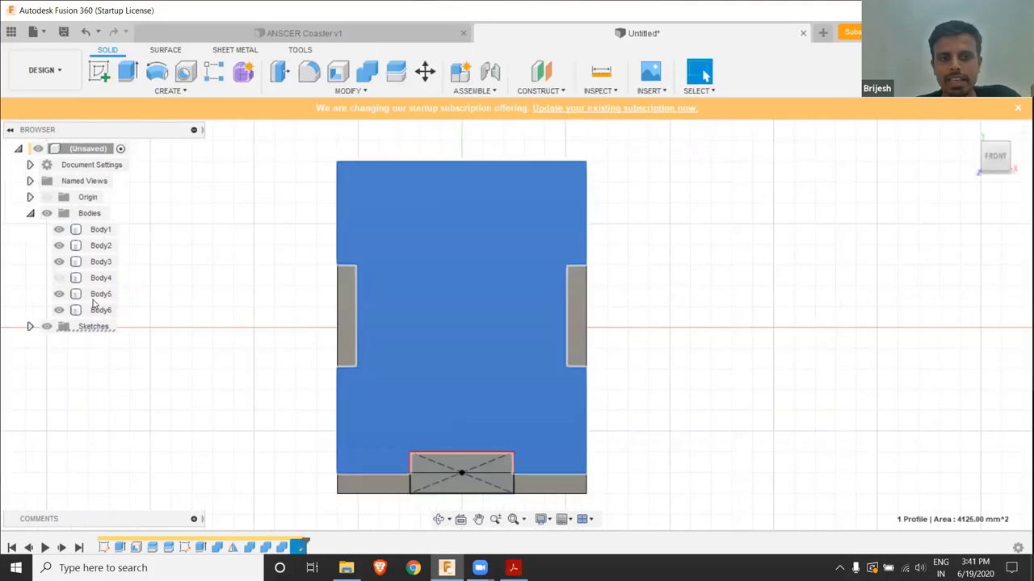
click(107, 246)
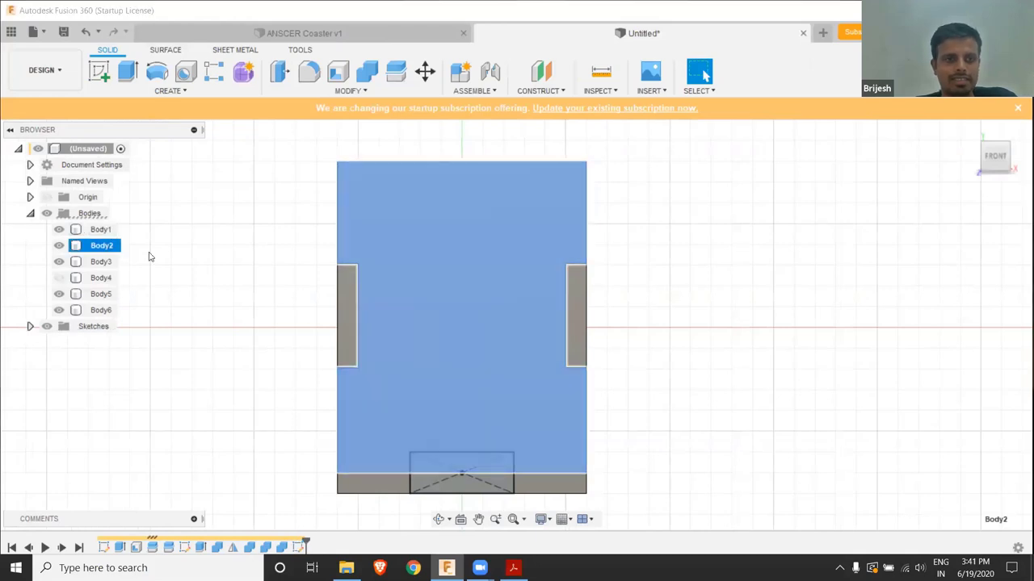
right_click(109, 248)
click(135, 527)
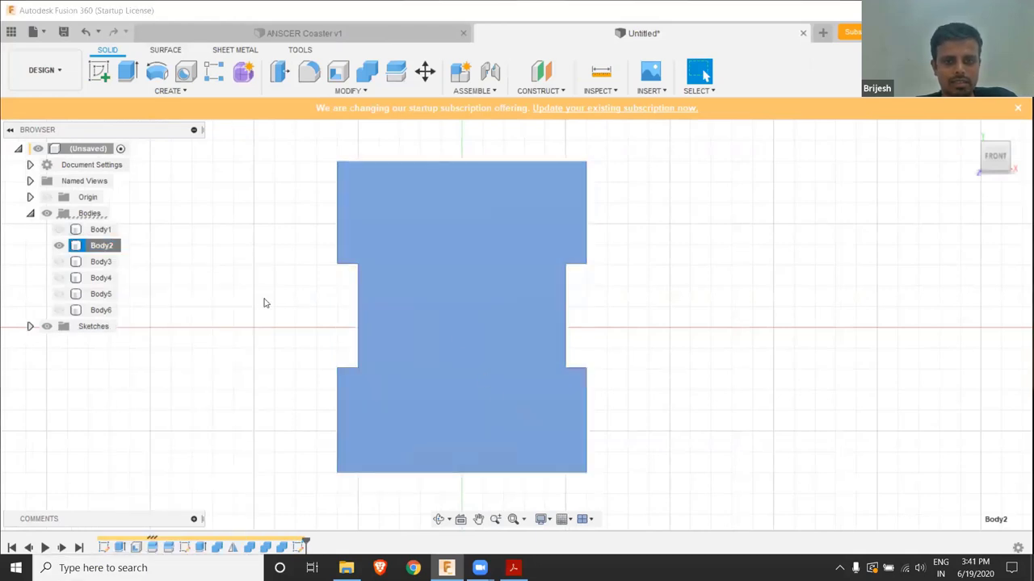
key(Escape)
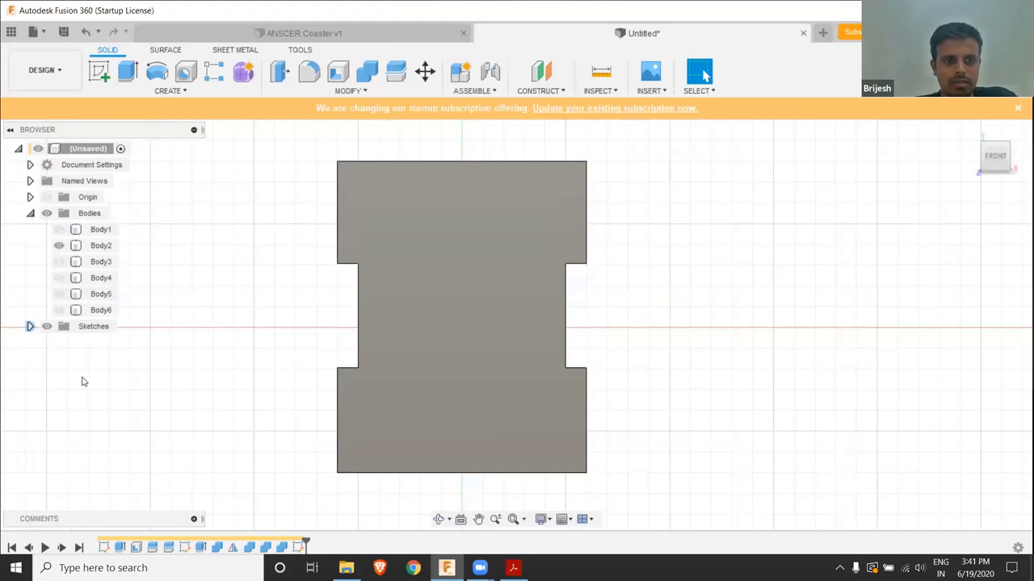
Extrude the small lower rectangle profile by Thickness, joining it onto Body3
click(449, 489)
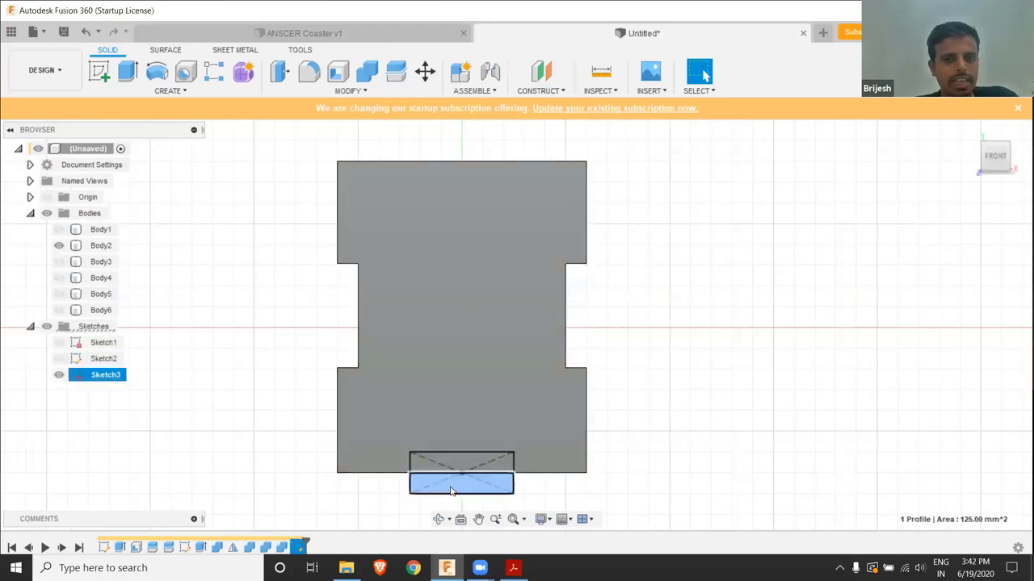
key(e)
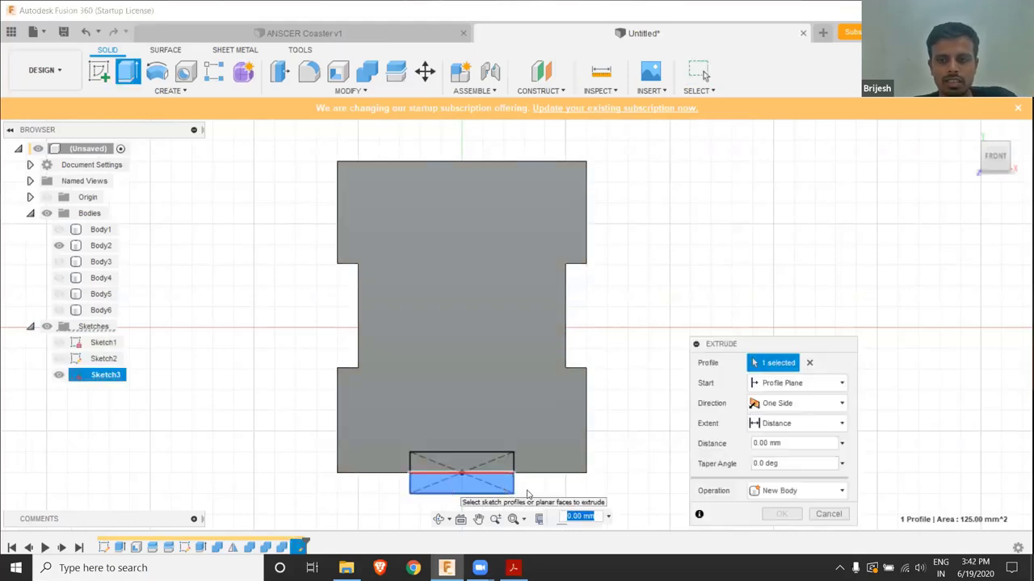
text(-th)
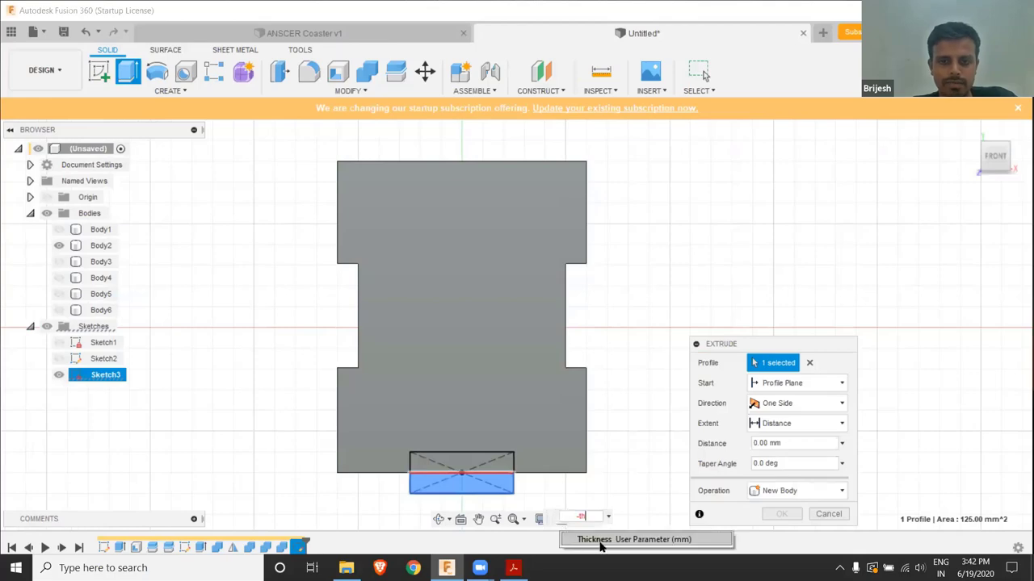
click(600, 541)
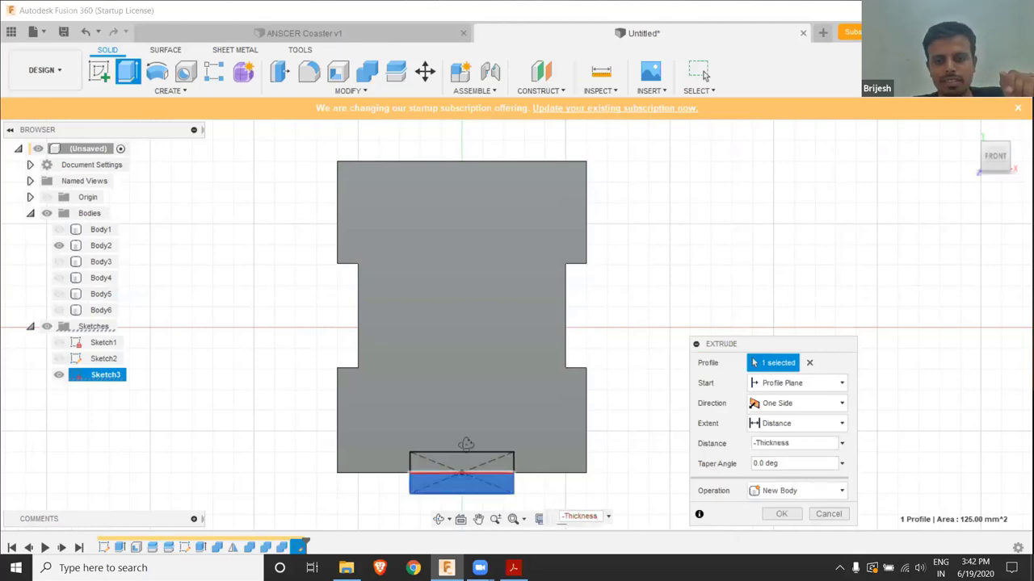
mouse_move(466, 444)
shift+middle_down()
mouse_move(465, 456)
mouse_move(156, 391)
shift+middle_up()
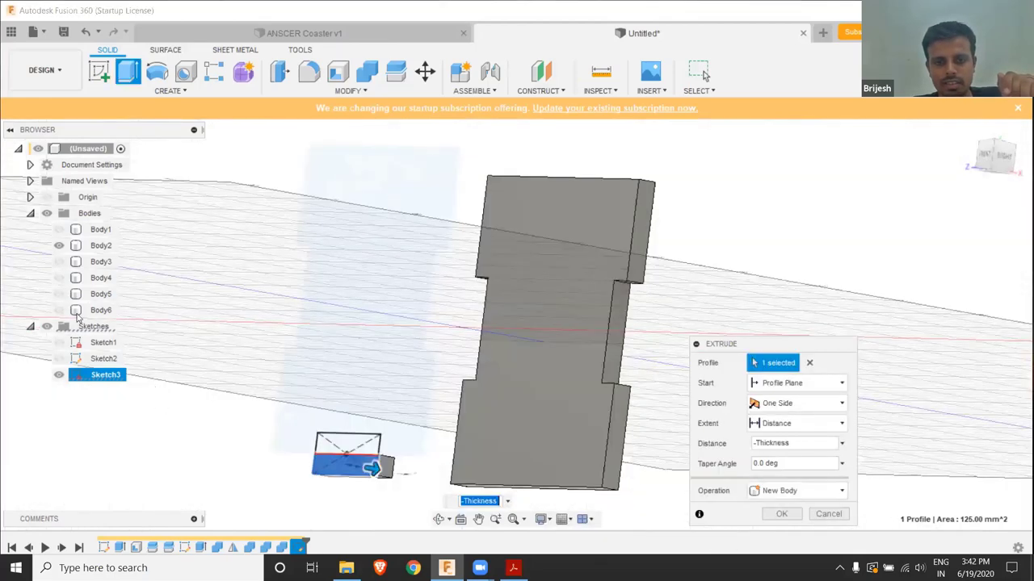
click(58, 312)
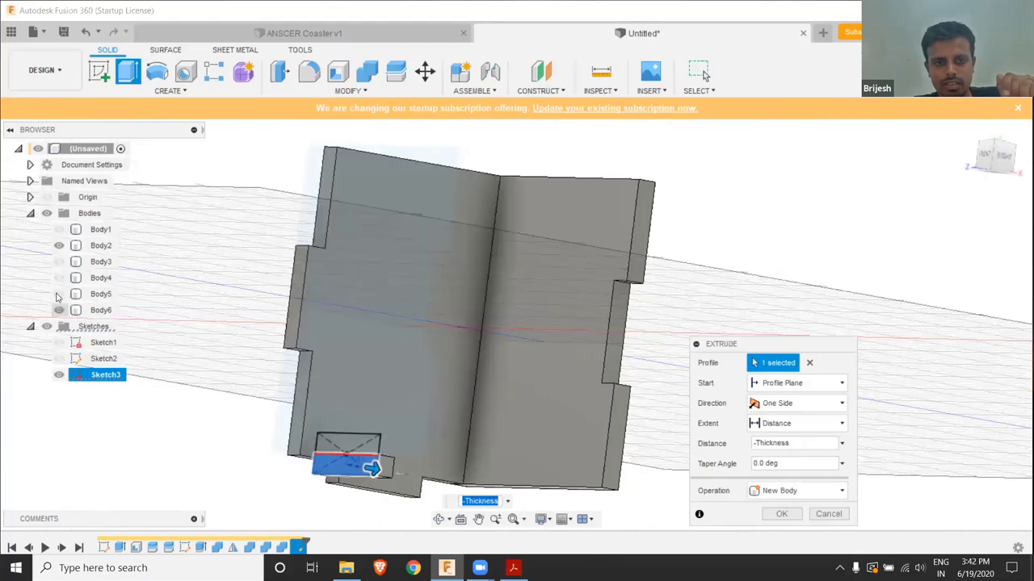
click(58, 294)
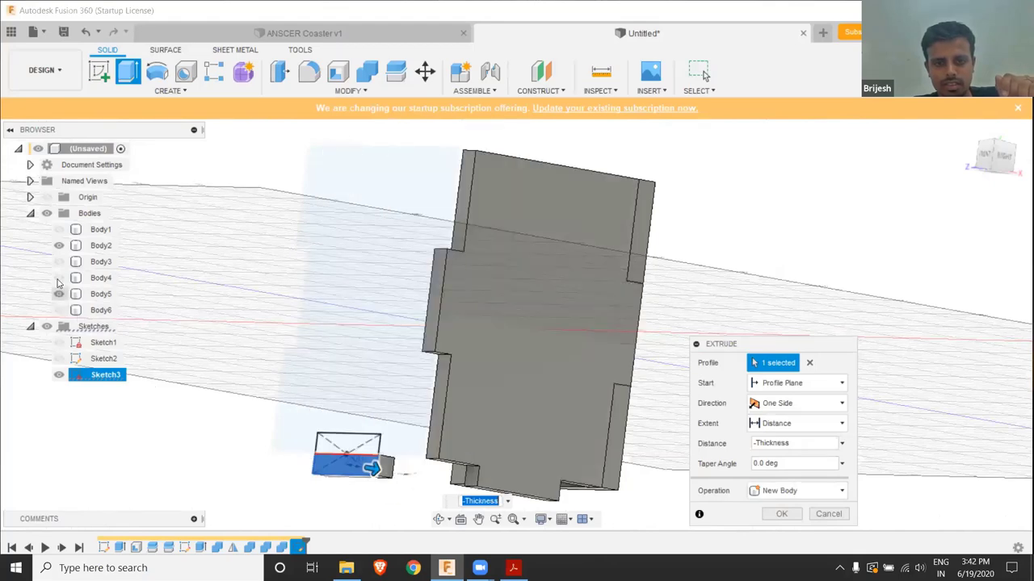
click(58, 278)
click(58, 262)
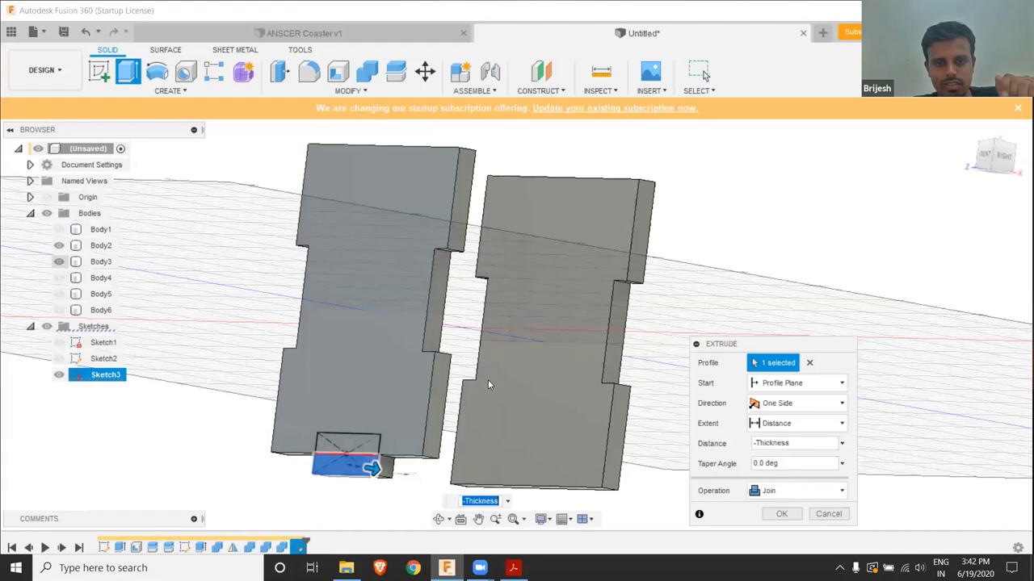
click(782, 514)
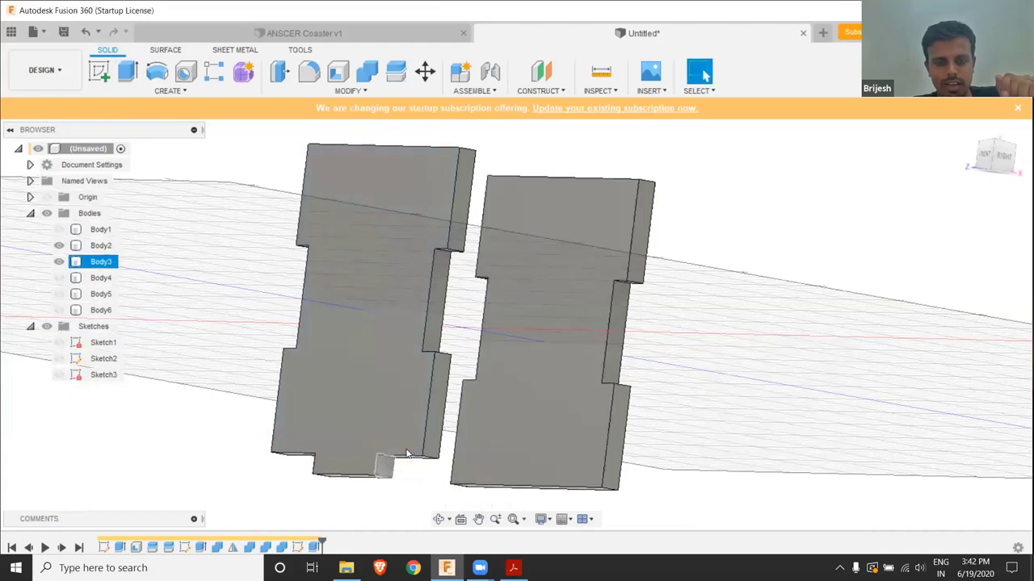
shift+middle_drag(407, 454, 514, 326)
Hide the Body2 panel and clear the selection
click(36, 245)
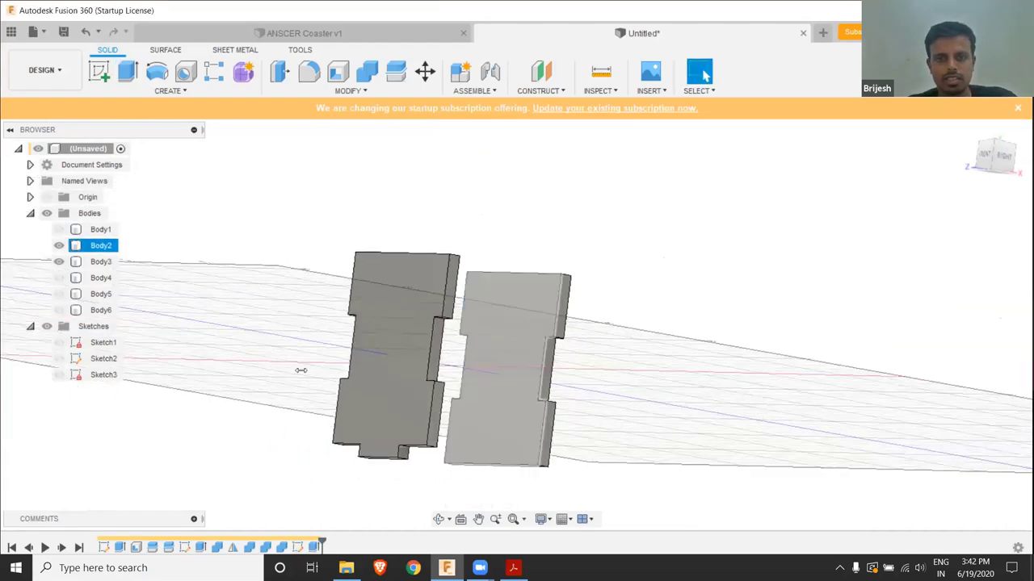
click(58, 246)
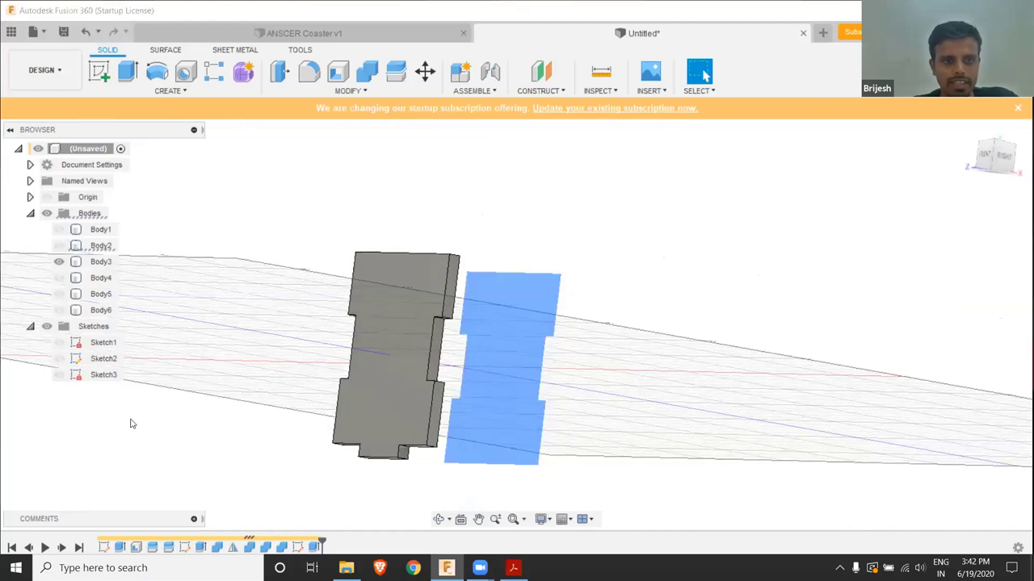
click(586, 381)
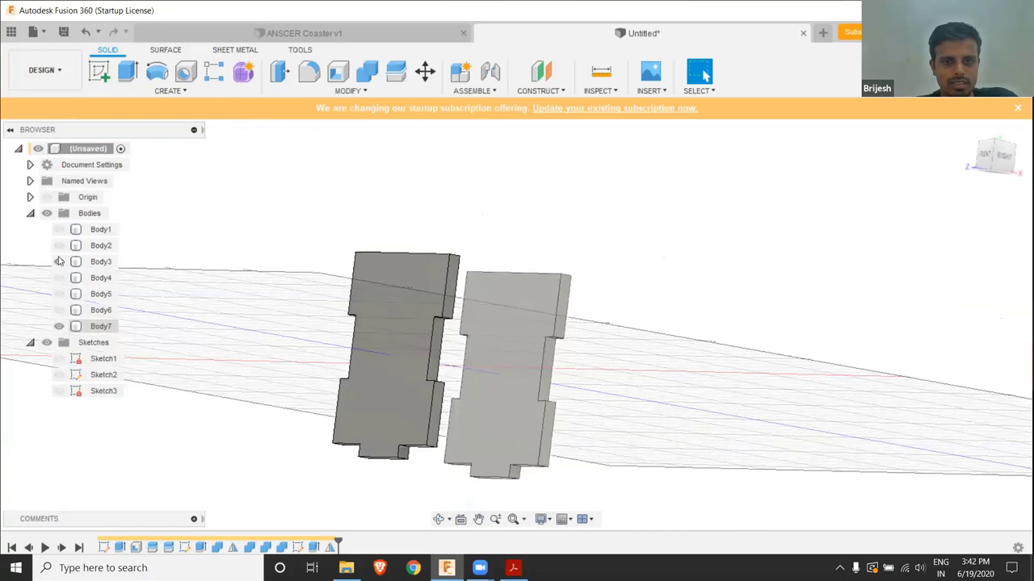
Show Body7 and orbit the box, selecting Body7 and Body4 to check their placement
click(59, 310)
click(101, 310)
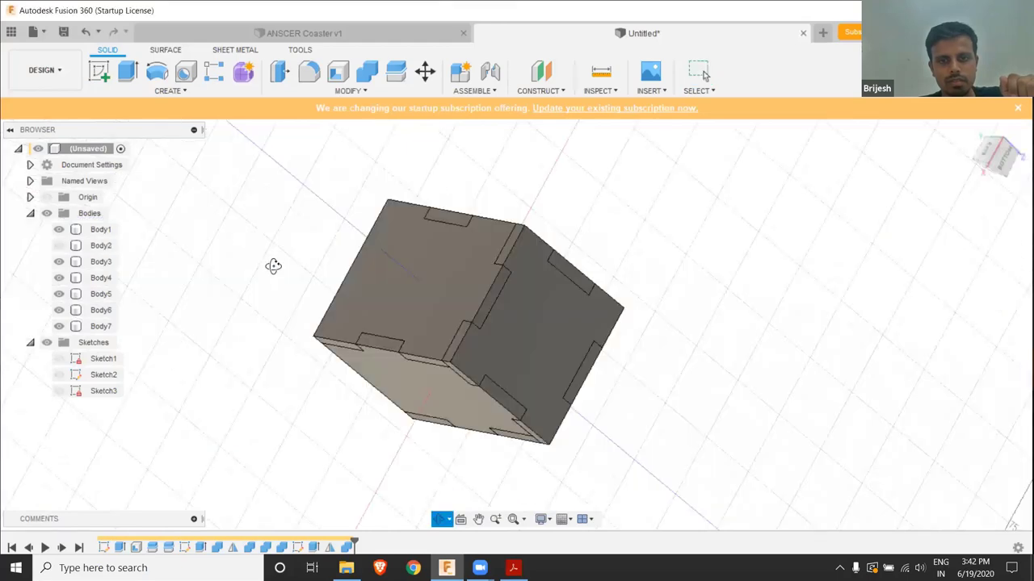
mouse_move(272, 266)
mouse_down()
mouse_move(273, 310)
mouse_move(509, 334)
mouse_move(488, 338)
mouse_up()
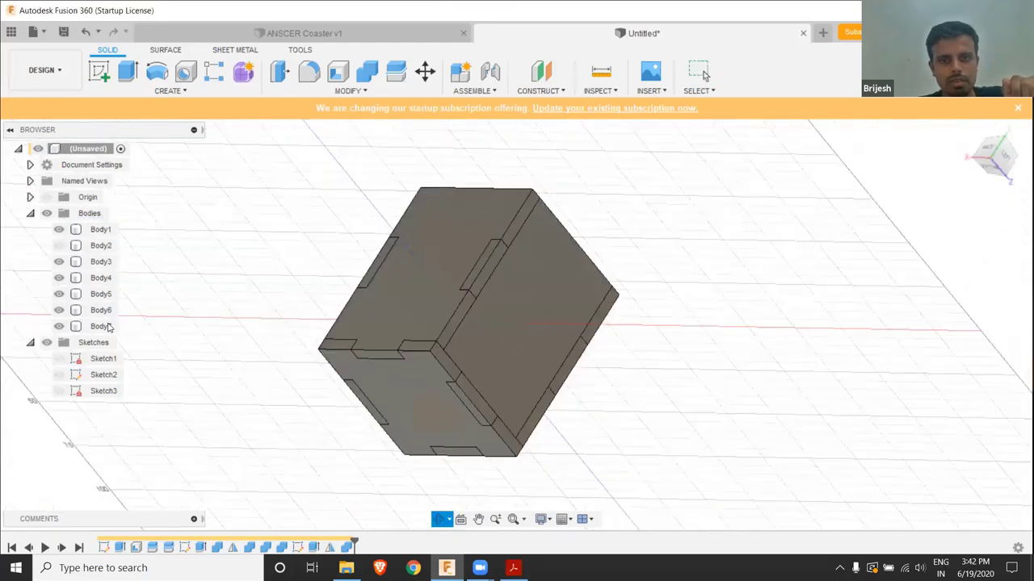
click(105, 326)
click(329, 234)
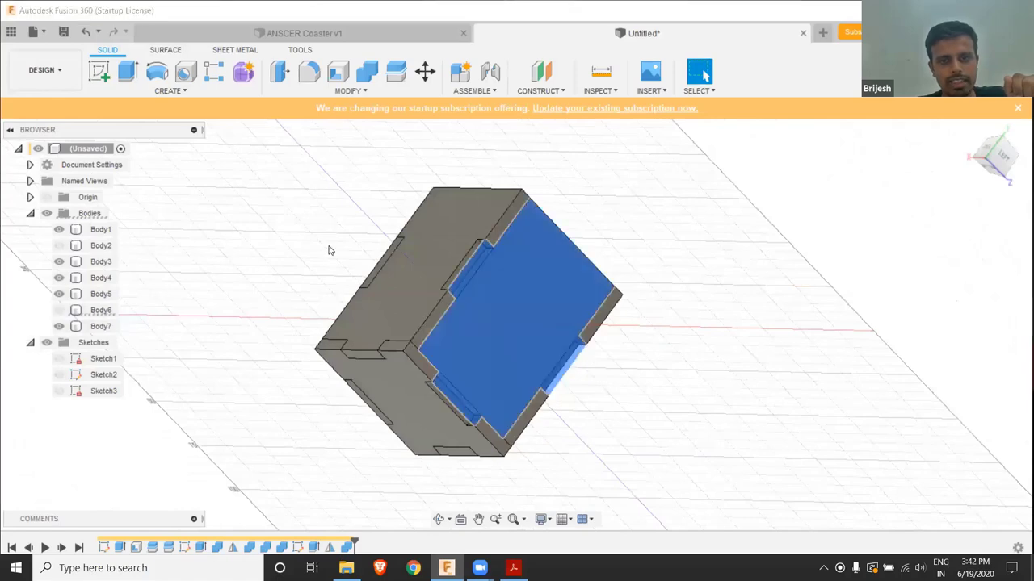
click(100, 278)
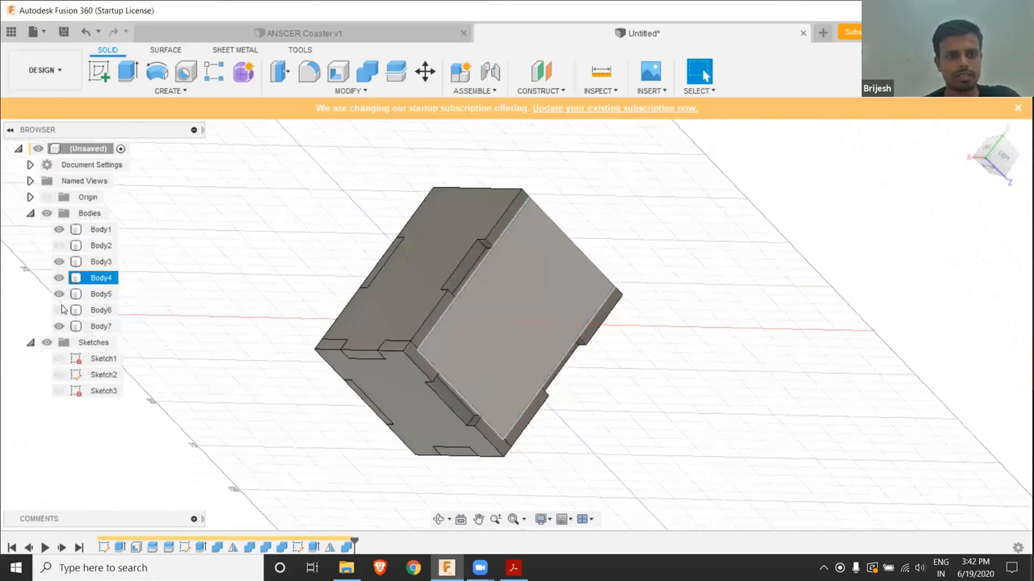
Show Body6, then isolate Body2 and Body1 in turn to inspect each panel
click(242, 289)
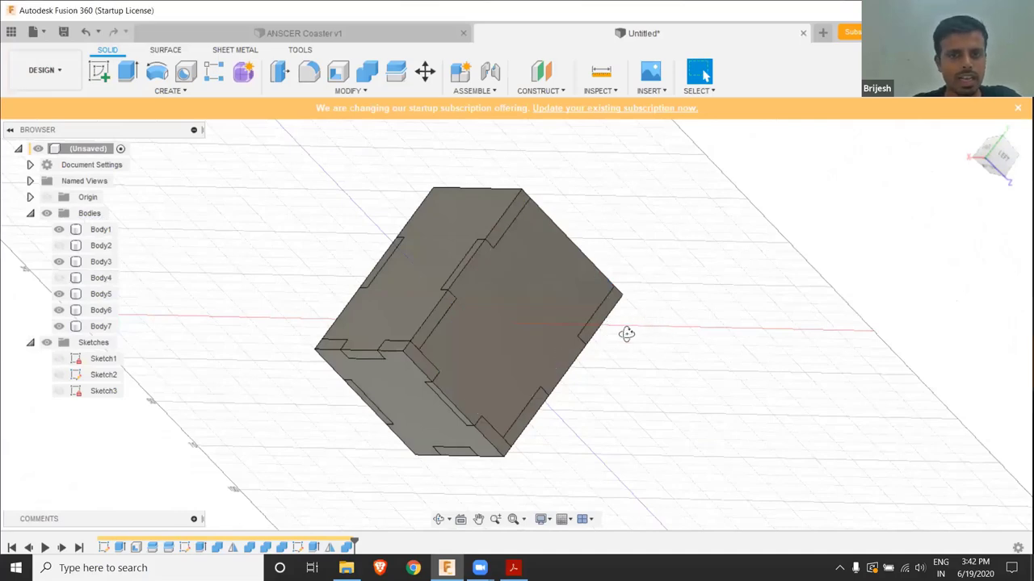
shift+middle_drag(622, 332, 116, 258)
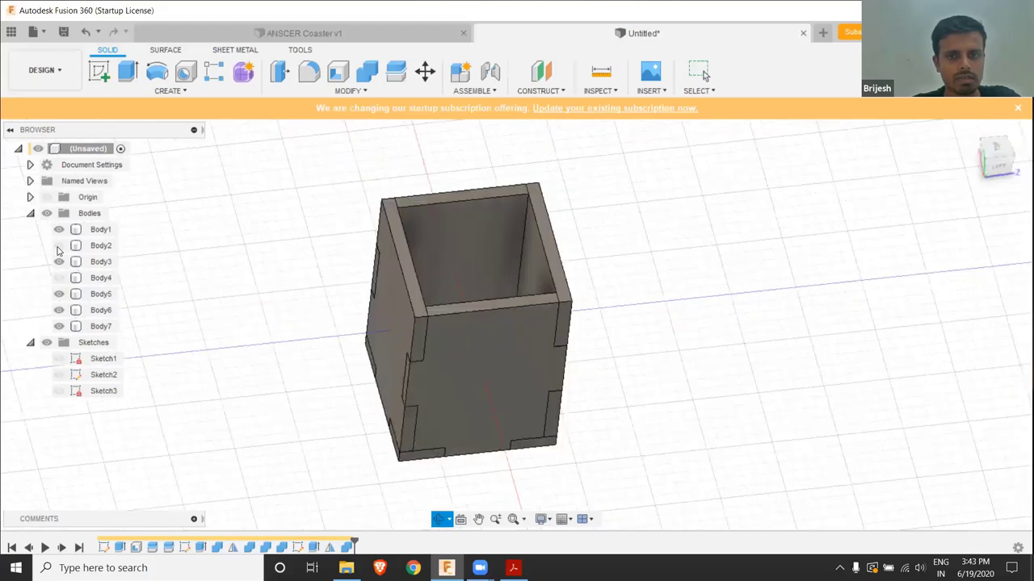
key(Escape)
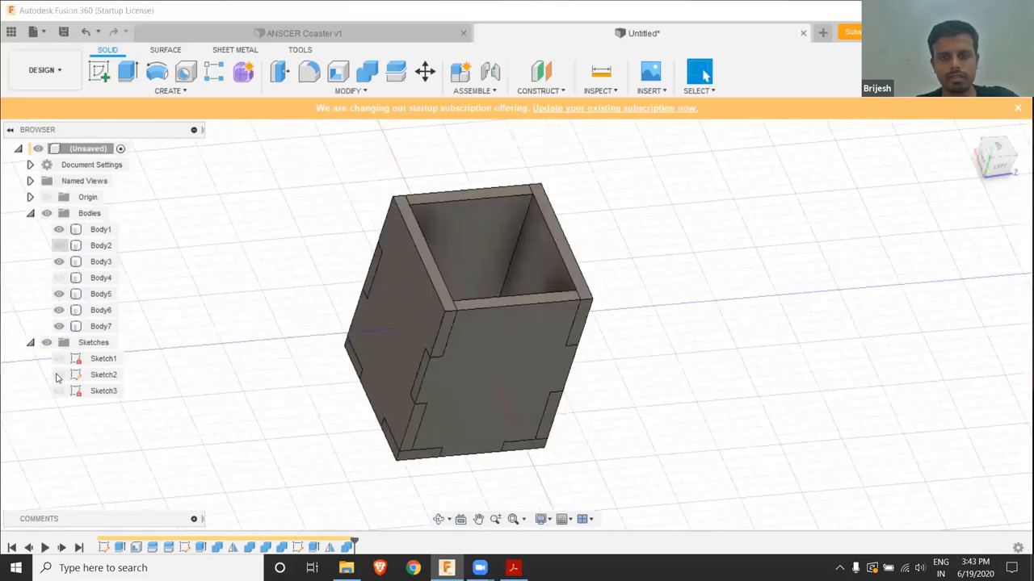
click(101, 294)
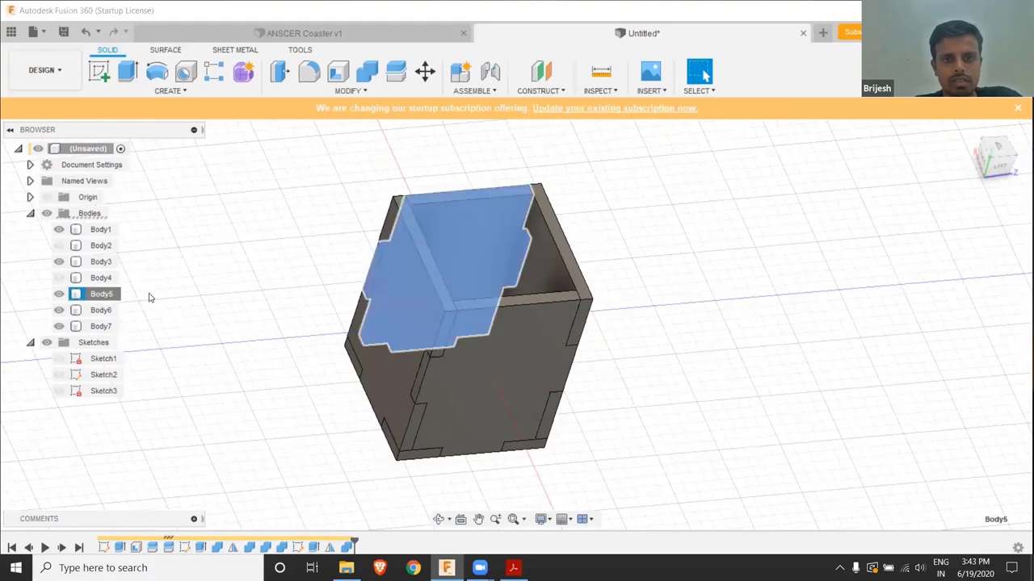
click(120, 278)
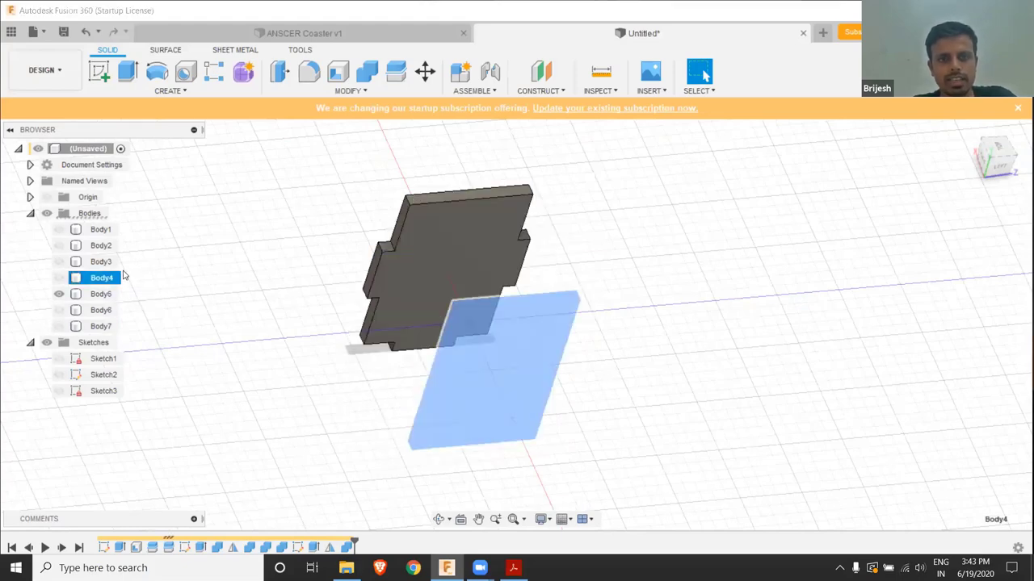
right_click(112, 278)
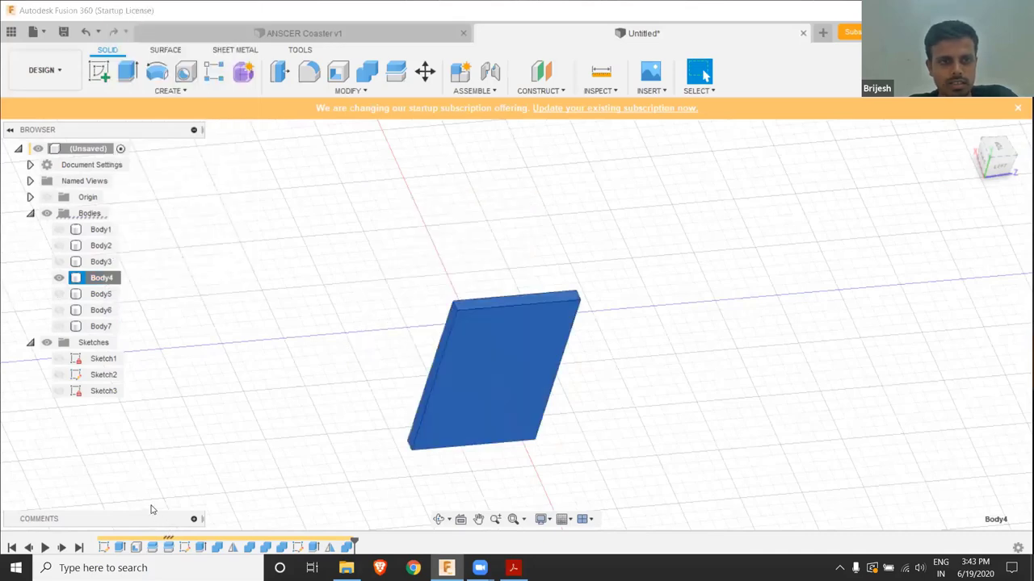
right_click(101, 245)
click(121, 528)
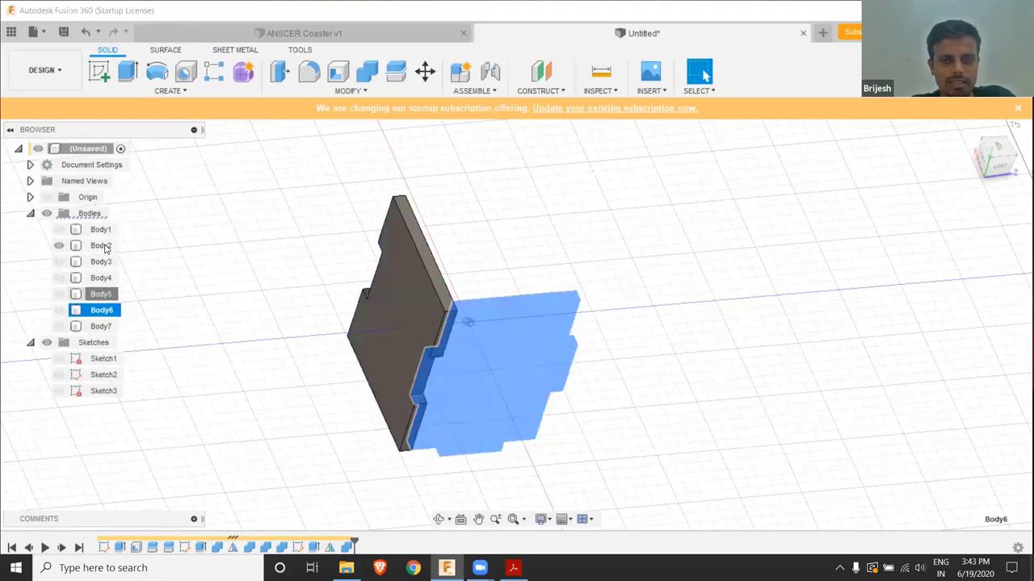
click(101, 278)
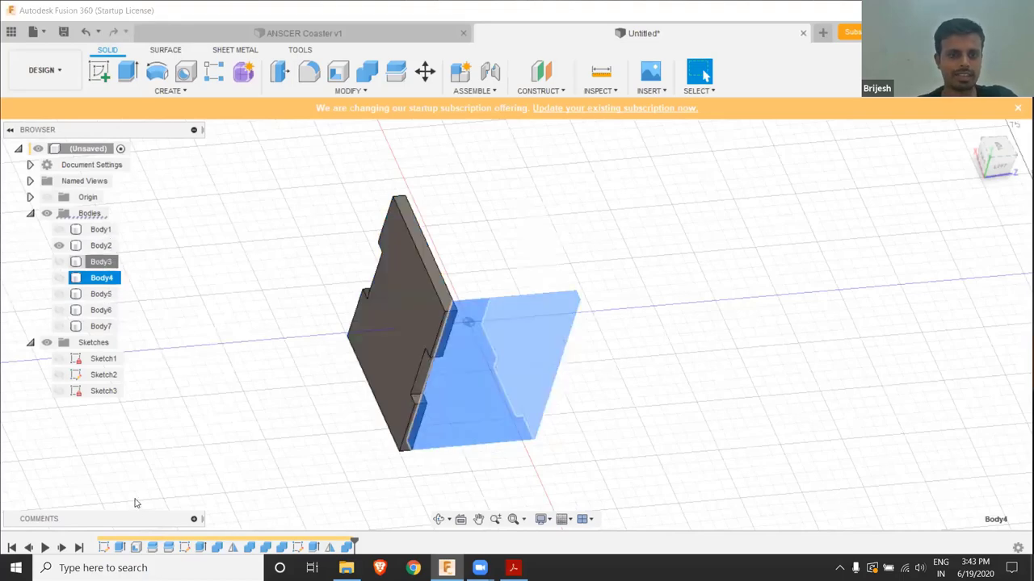
right_click(101, 230)
click(103, 232)
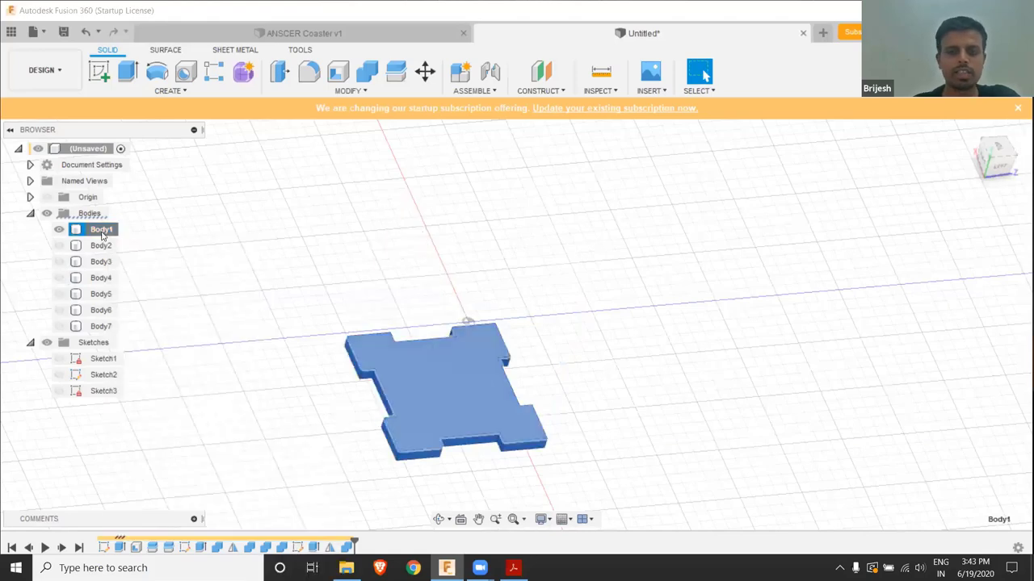
right_click(102, 233)
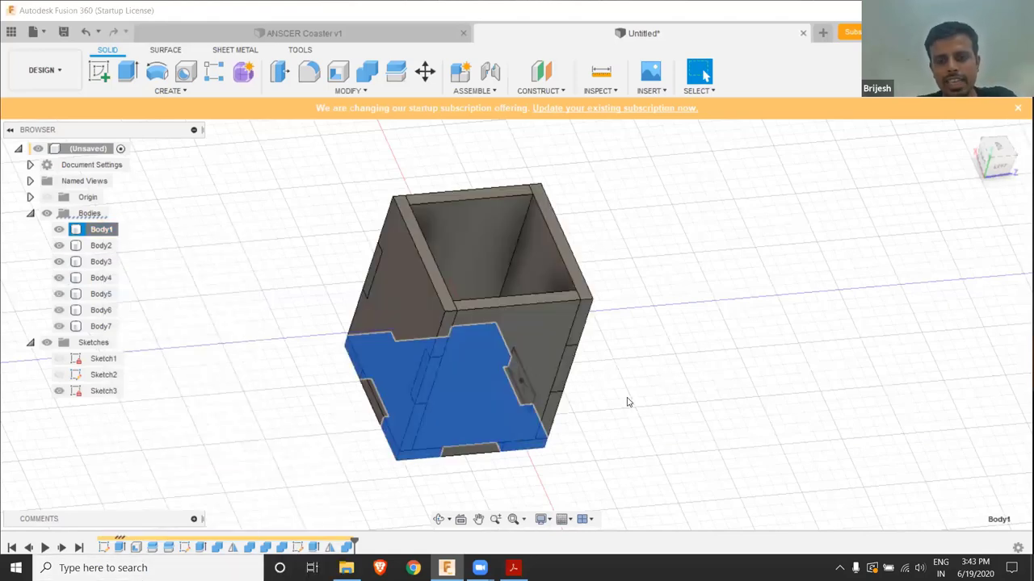
key(Escape)
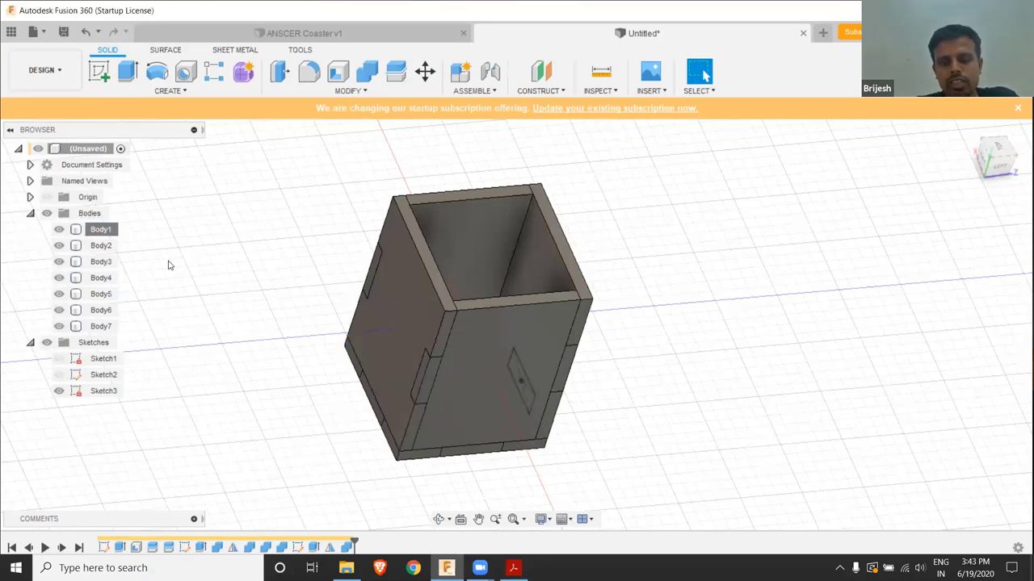
Select each panel on the box — Body6, Body7, Body5, Body4, Body2 — to check it
click(512, 382)
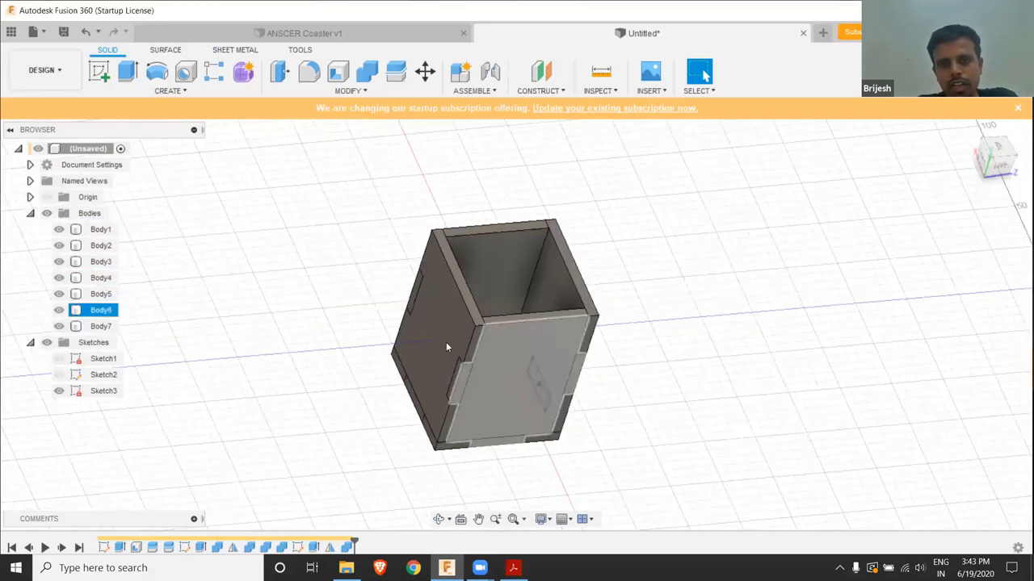
click(517, 287)
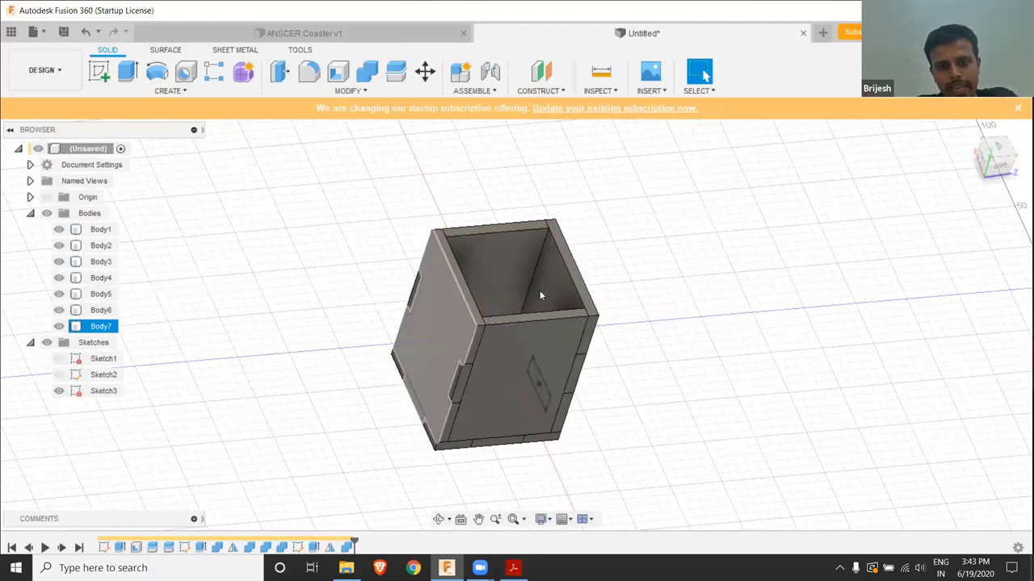
click(552, 300)
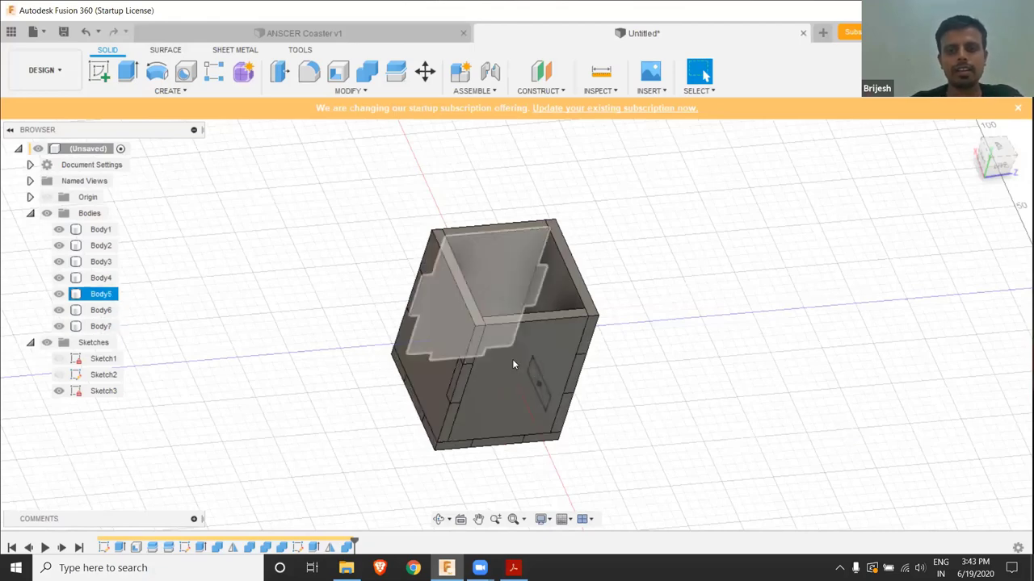
click(511, 362)
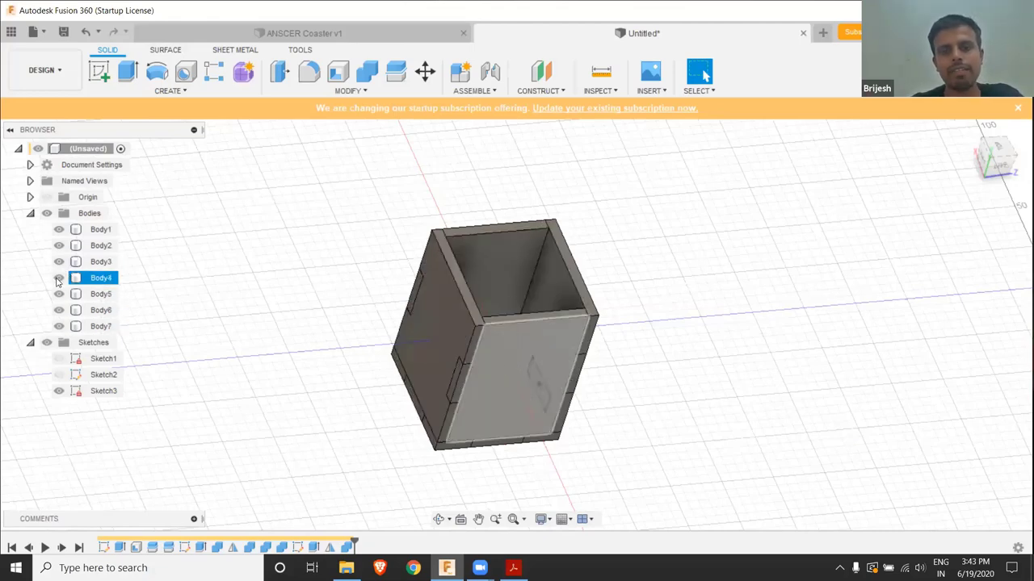
click(472, 277)
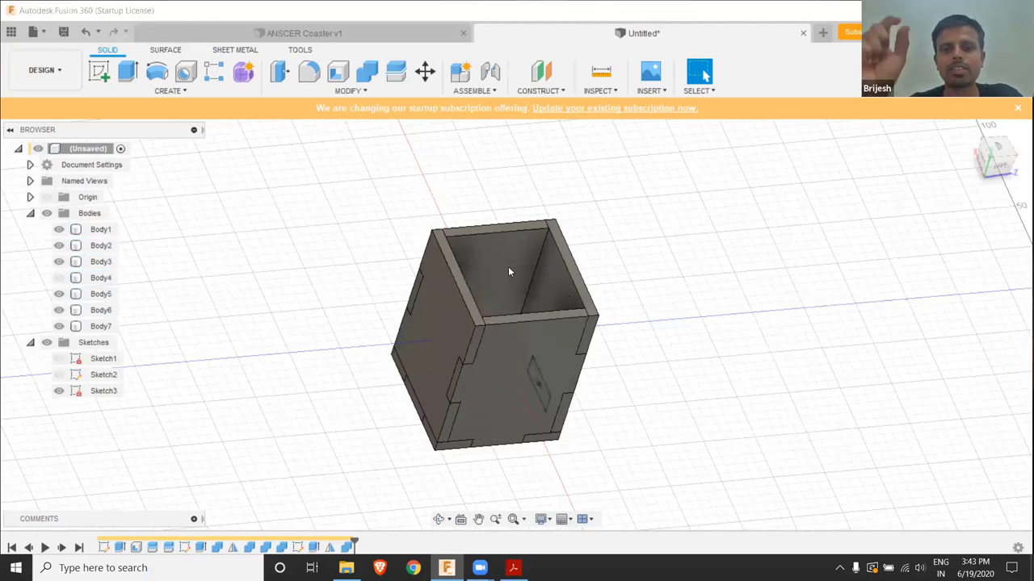
click(533, 279)
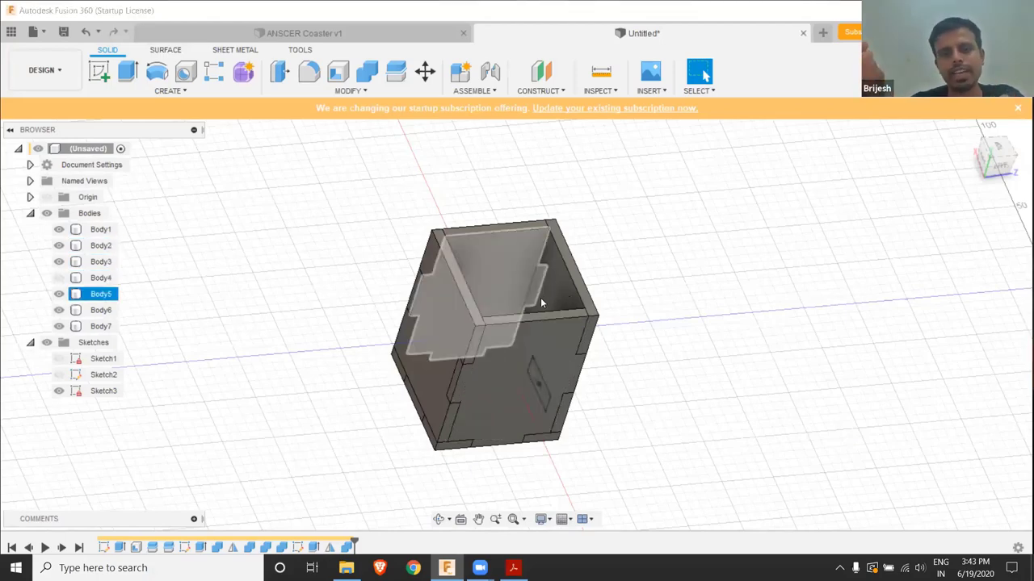
click(420, 323)
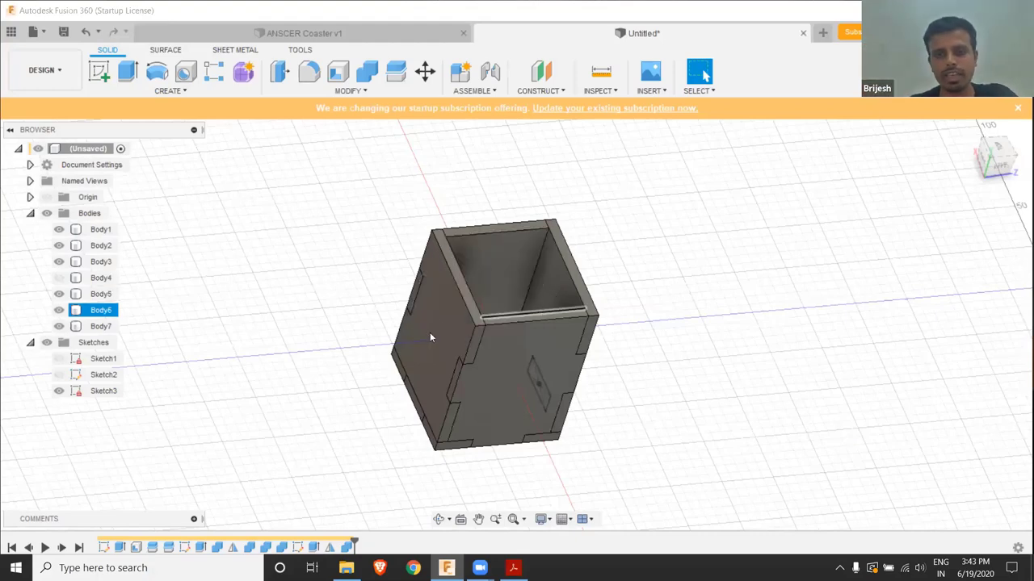
click(430, 332)
click(335, 93)
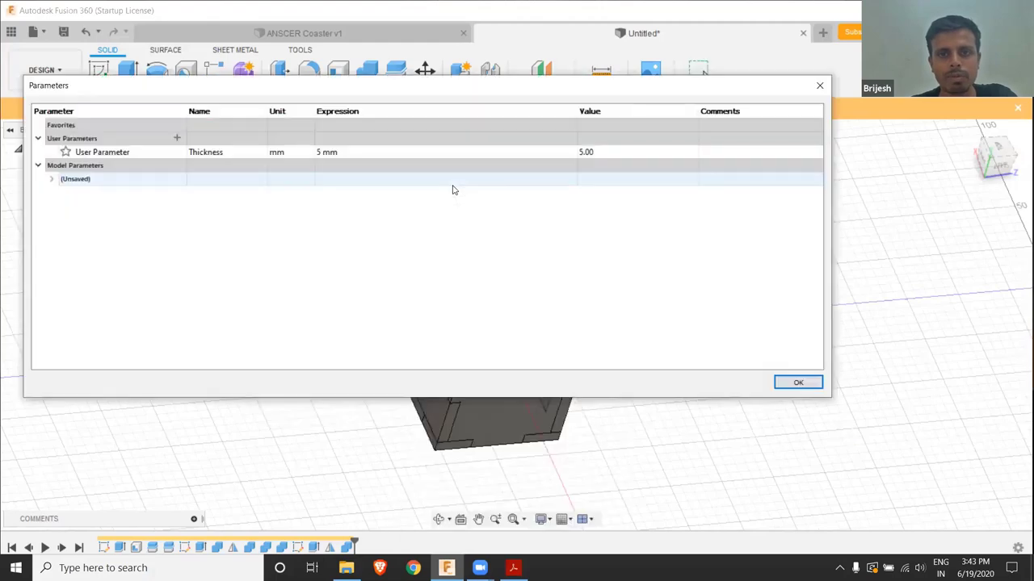
click(349, 150)
click(349, 149)
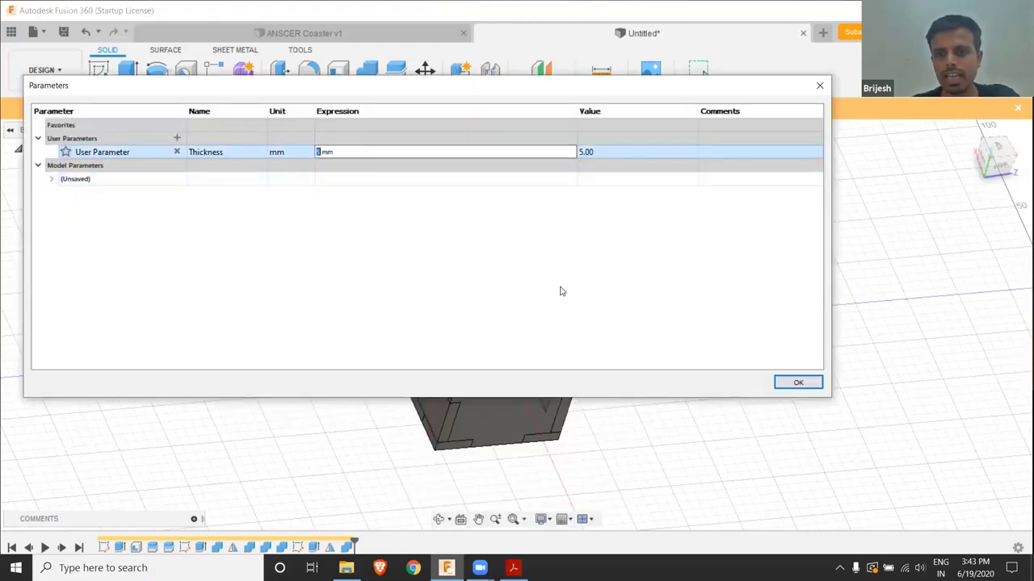
text(10)
key(Return)
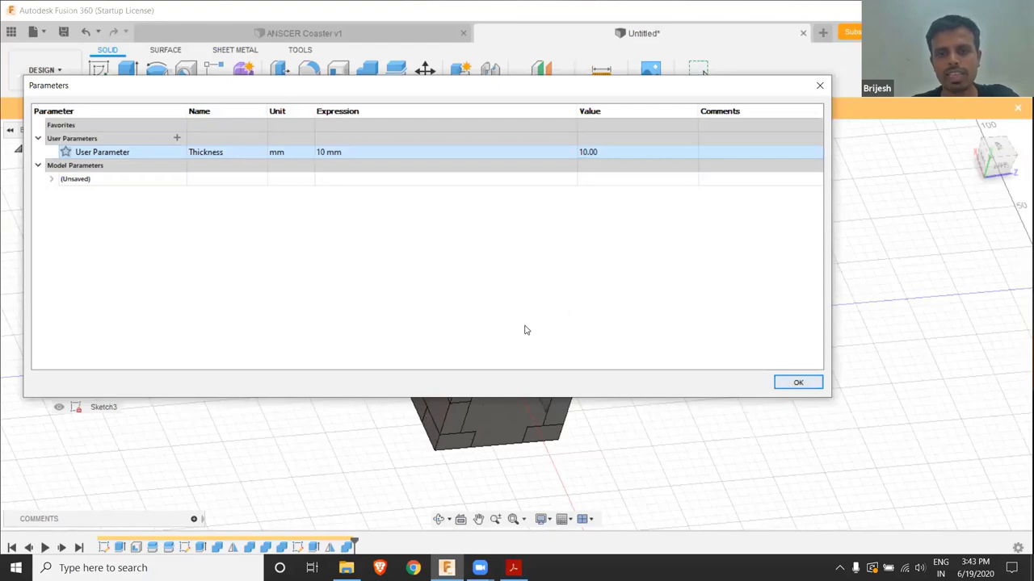
key(Return)
click(519, 459)
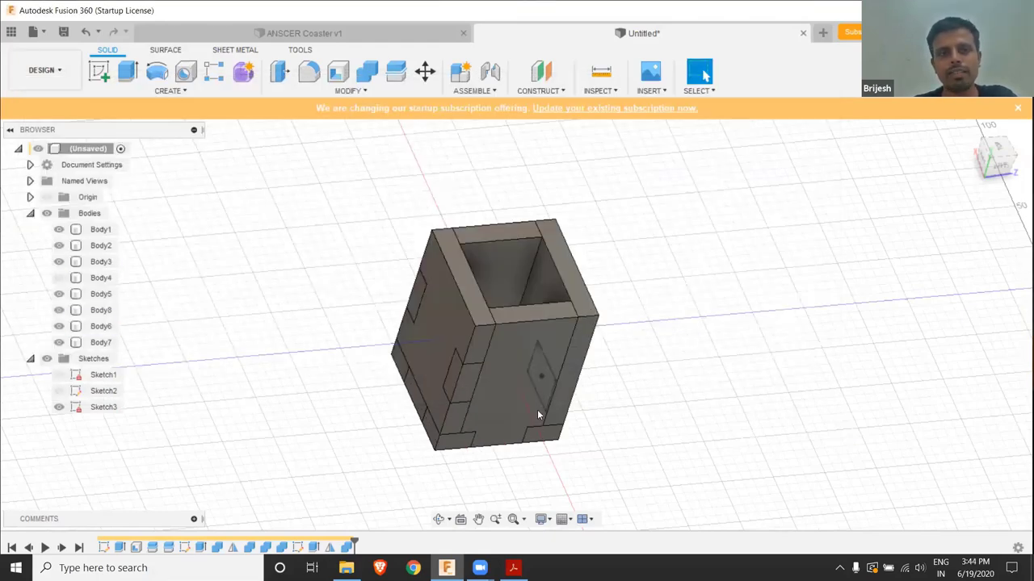
click(349, 91)
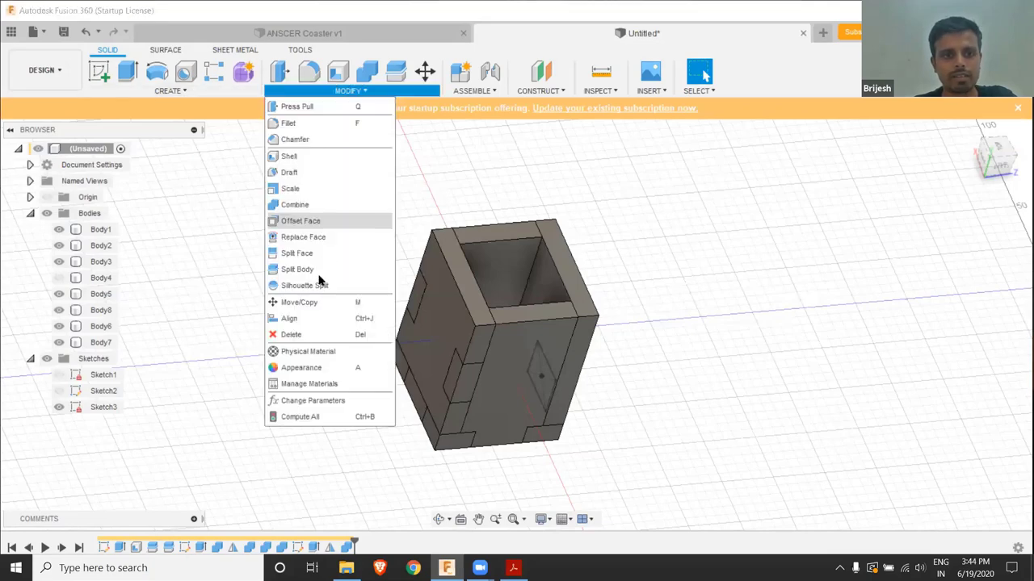
click(312, 401)
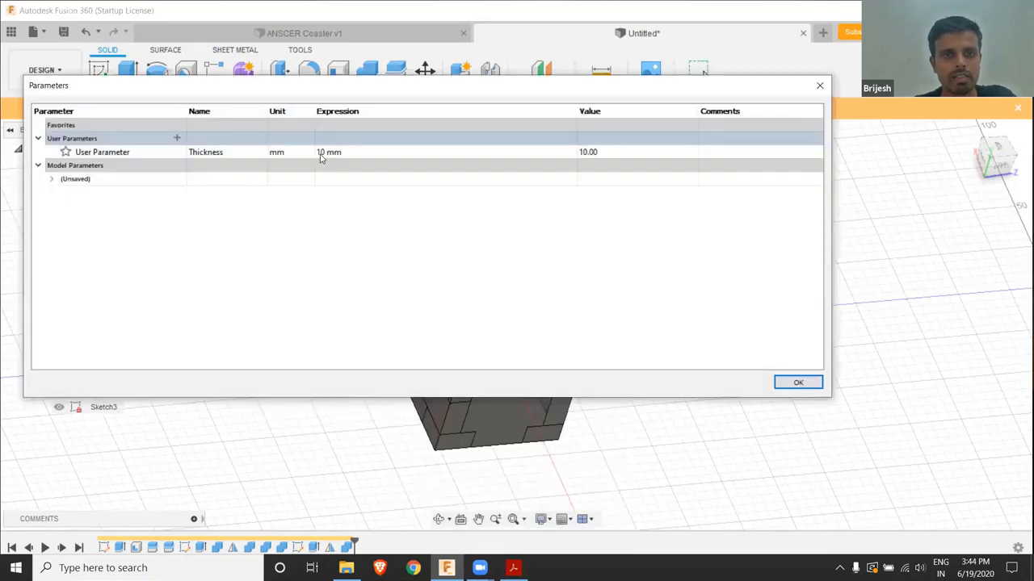
double_click(321, 152)
text(5)
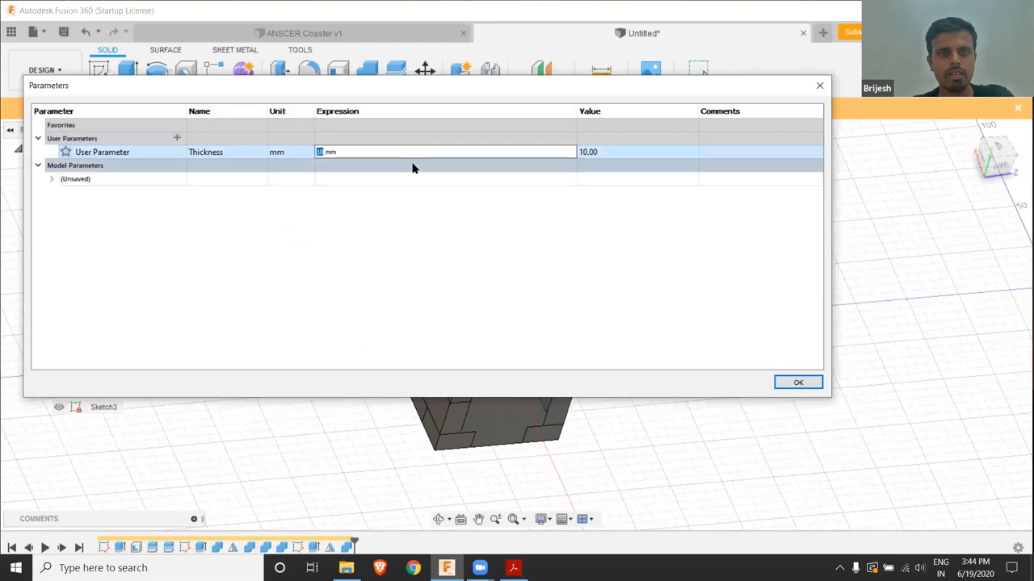
key(Return)
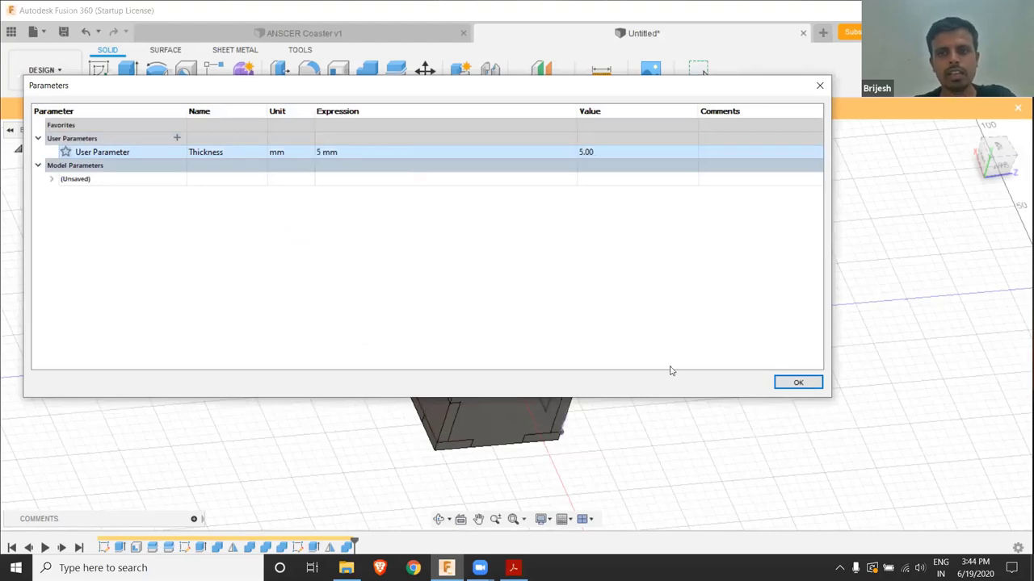
key(Return)
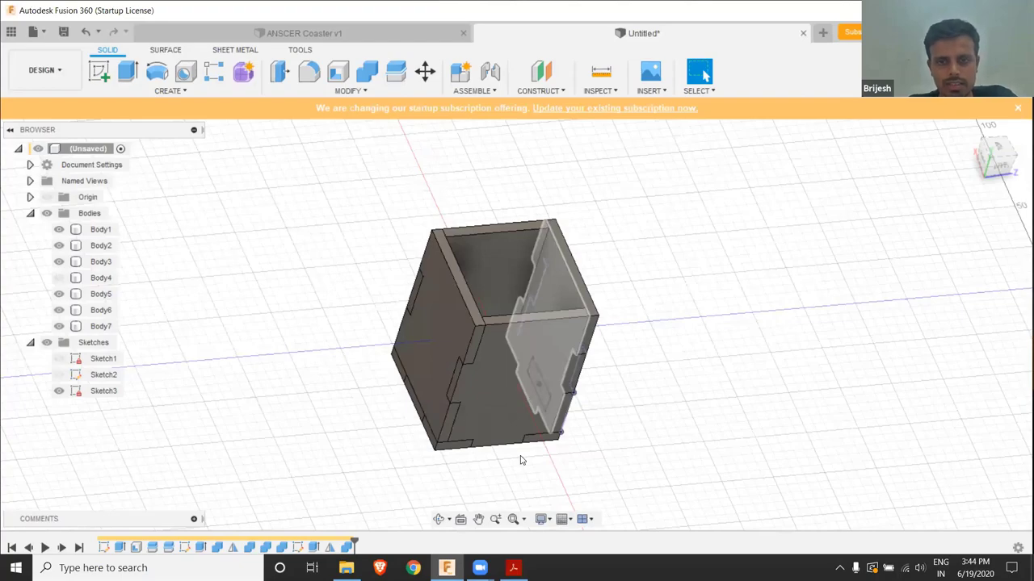
Orbit to a back view of the box and launch Align from the Modify menu
scroll(521, 460, down, 2)
scroll(578, 409, up, 5)
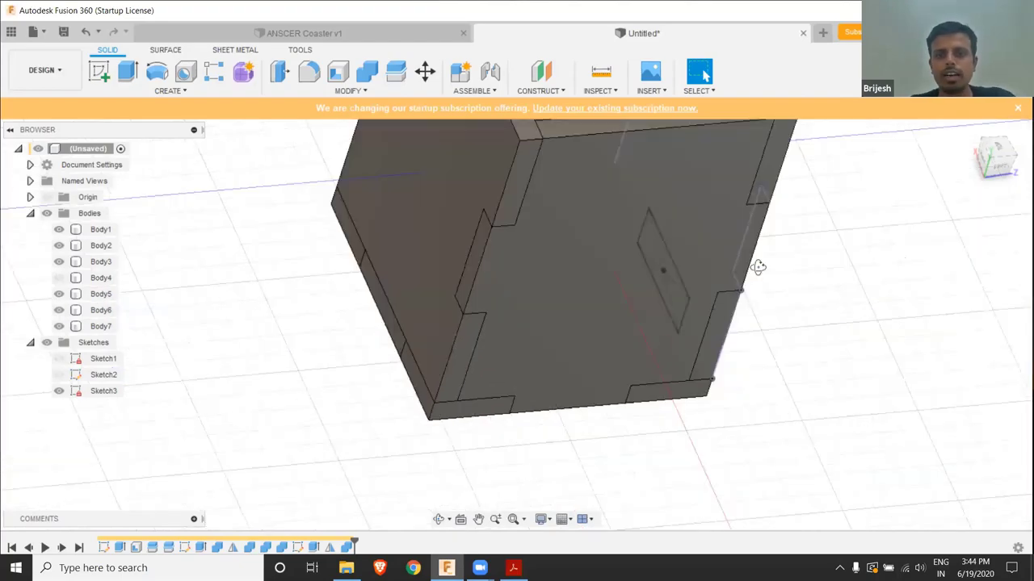
shift+middle_drag(811, 372, 48, 344)
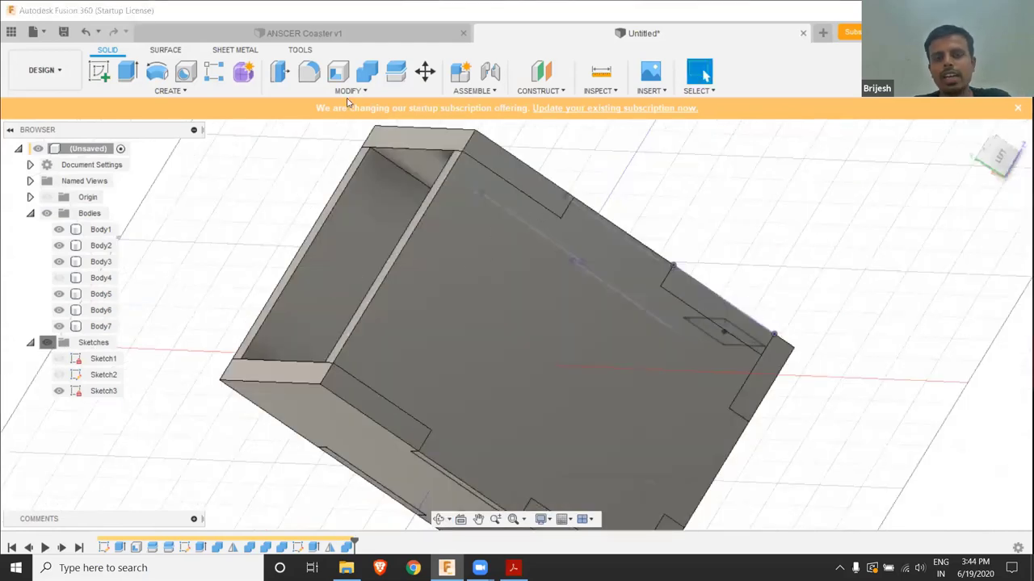
shift+middle_drag(630, 228, 479, 248)
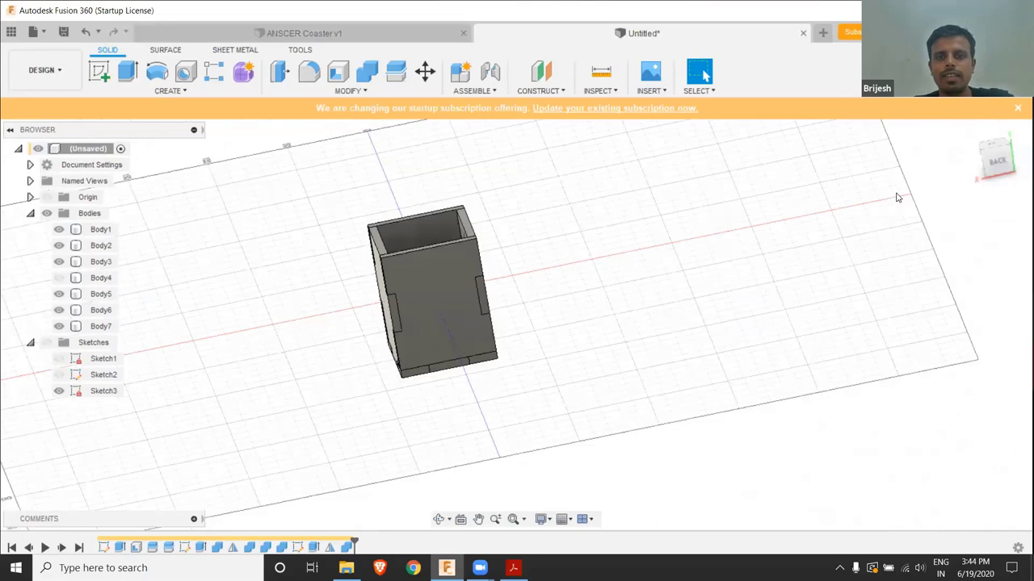
click(347, 91)
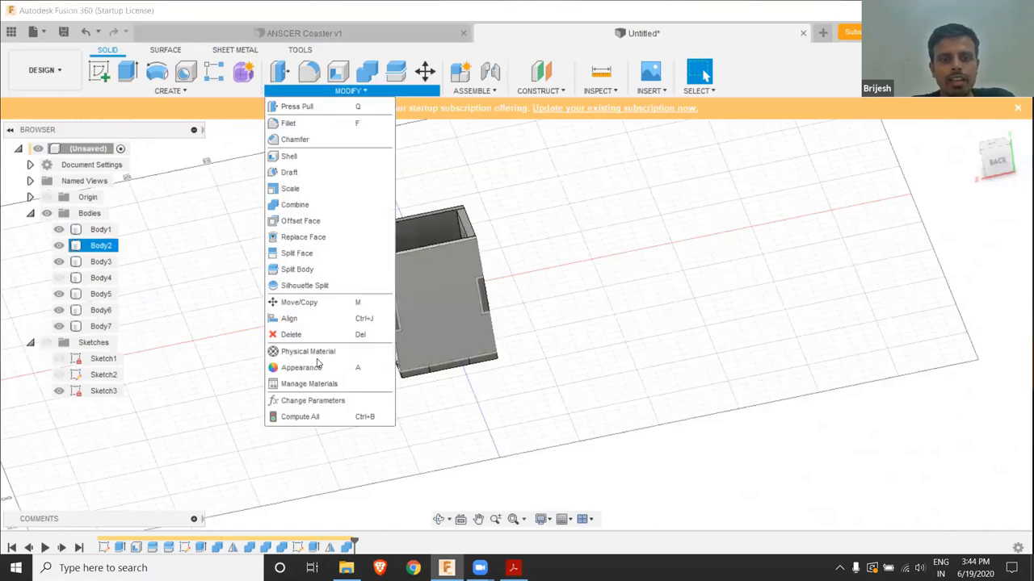
key(Up)
key(Up)
key(Up)
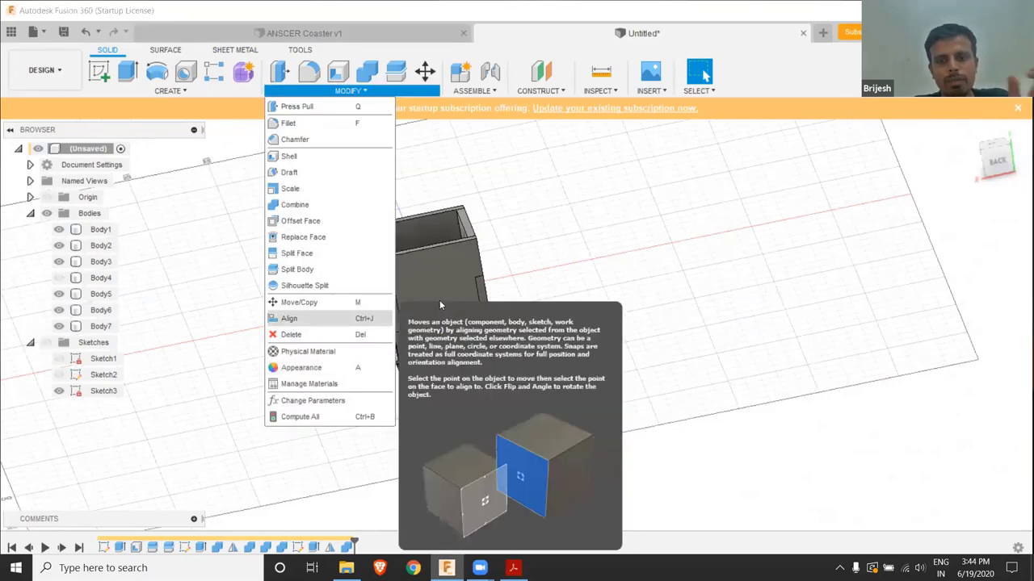
Align the first panel's face onto the bottom panel's face
key(Return)
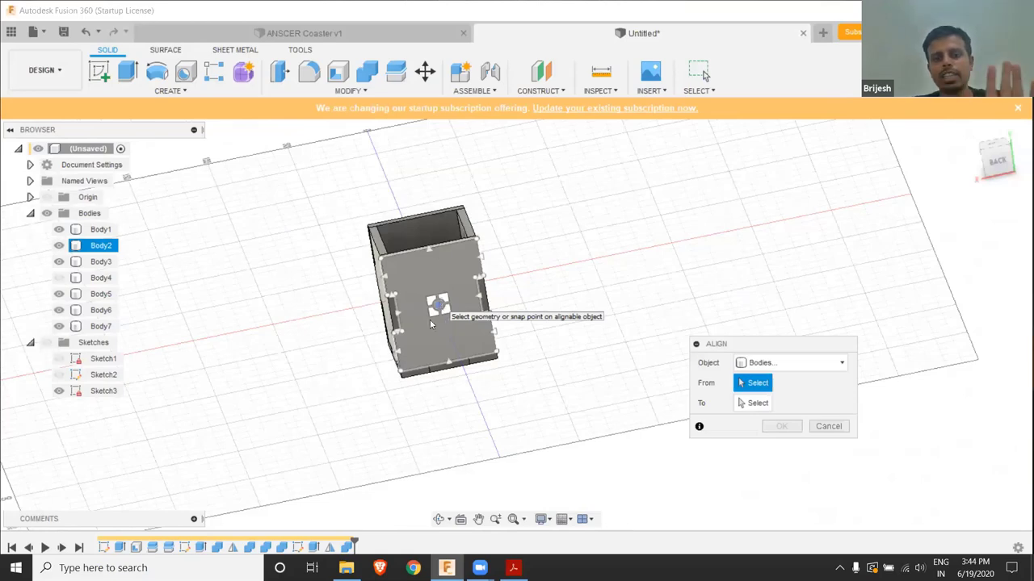
click(440, 250)
shift+middle_drag(454, 302, 580, 300)
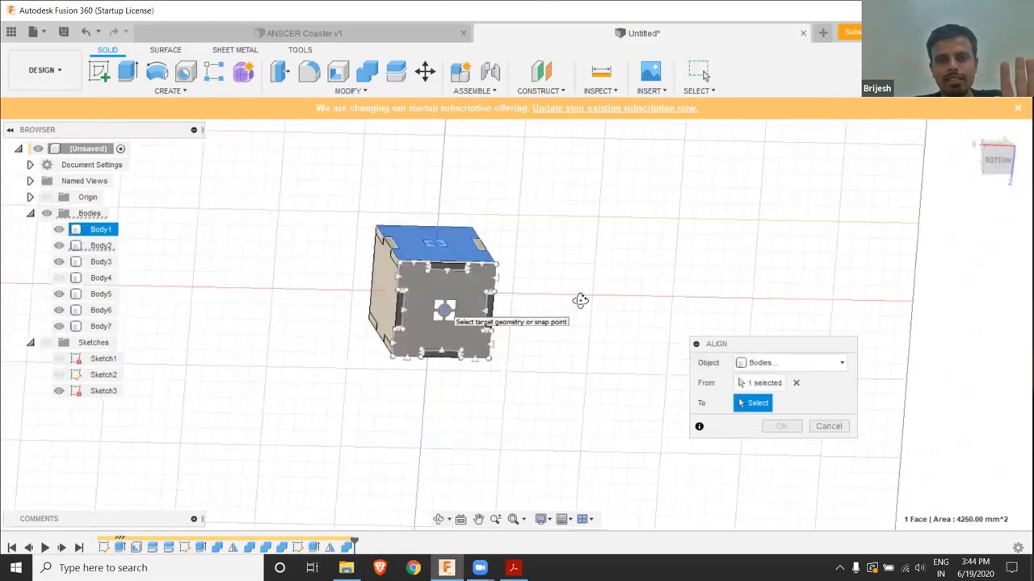
click(472, 284)
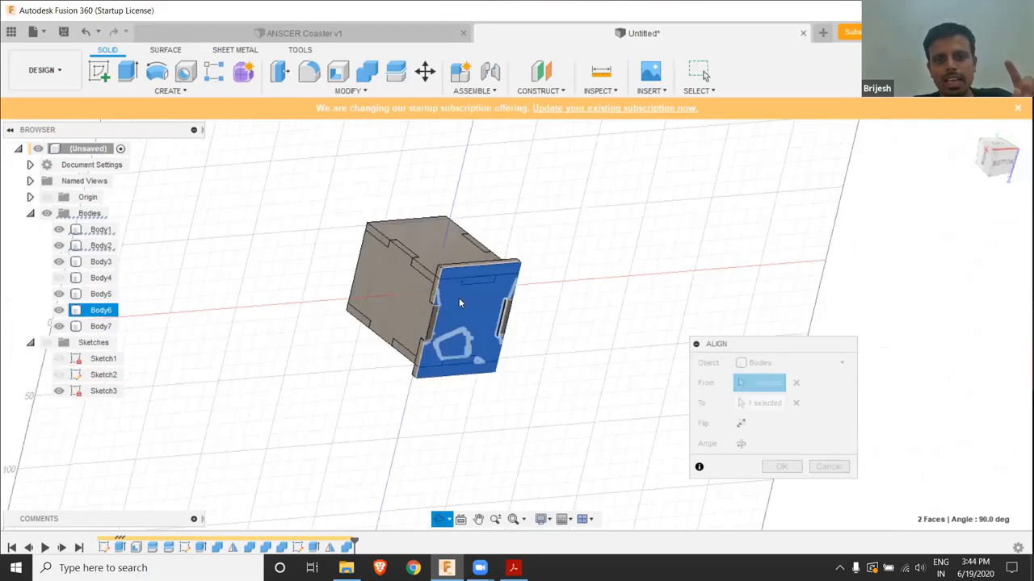
click(780, 386)
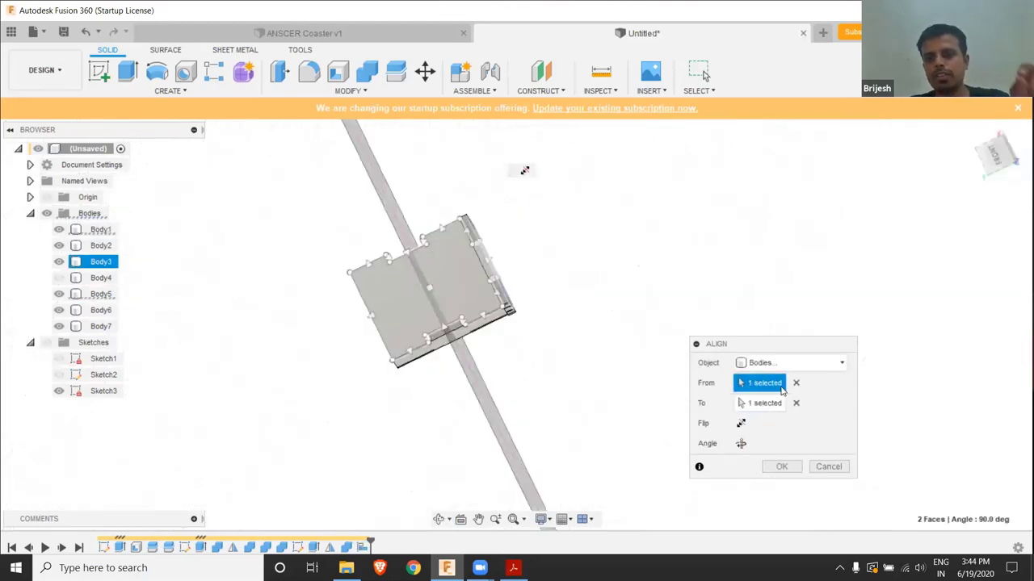
Align the next panel's face flat onto its target face
click(379, 315)
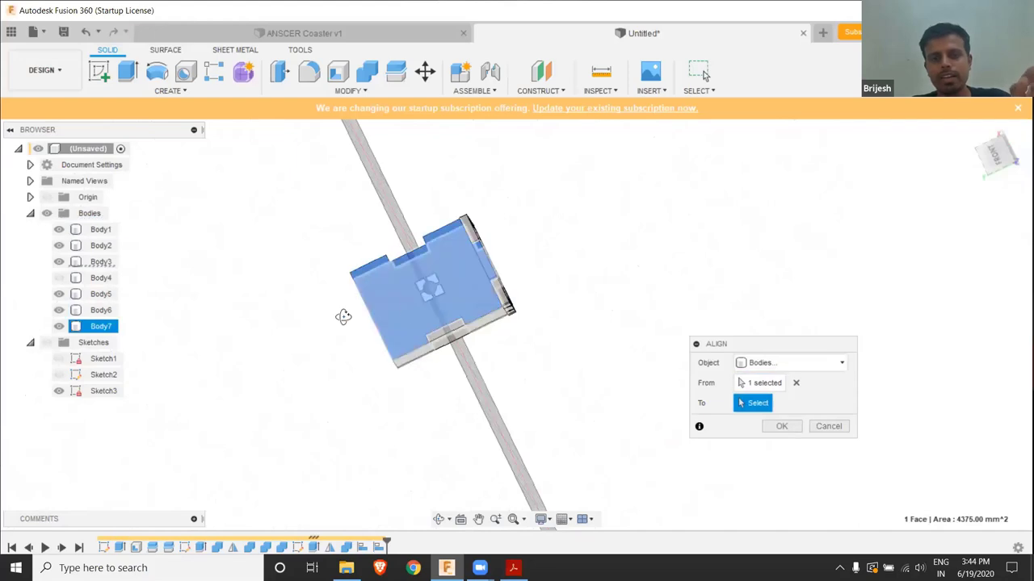
shift+middle_drag(461, 301, 467, 238)
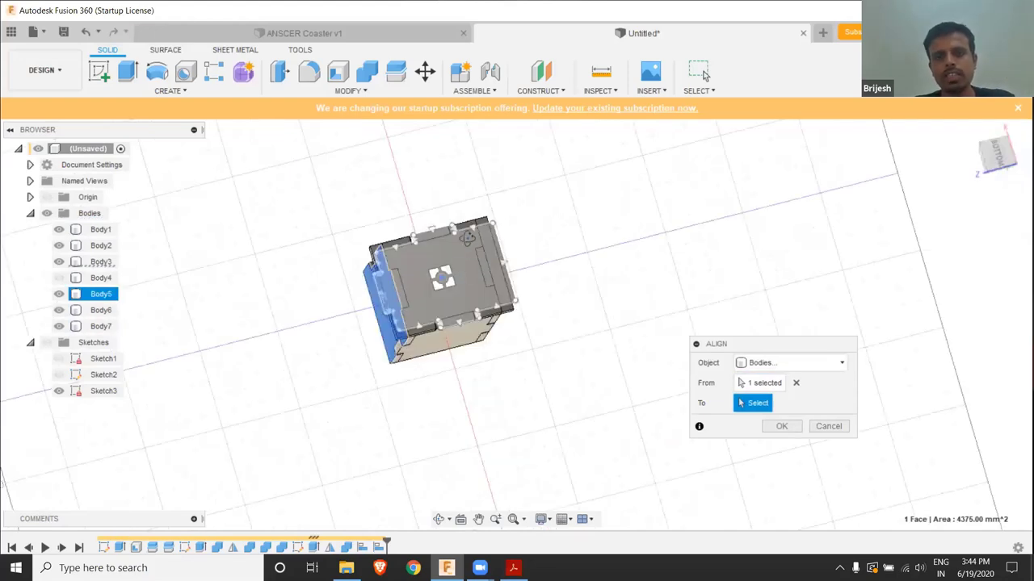
click(464, 312)
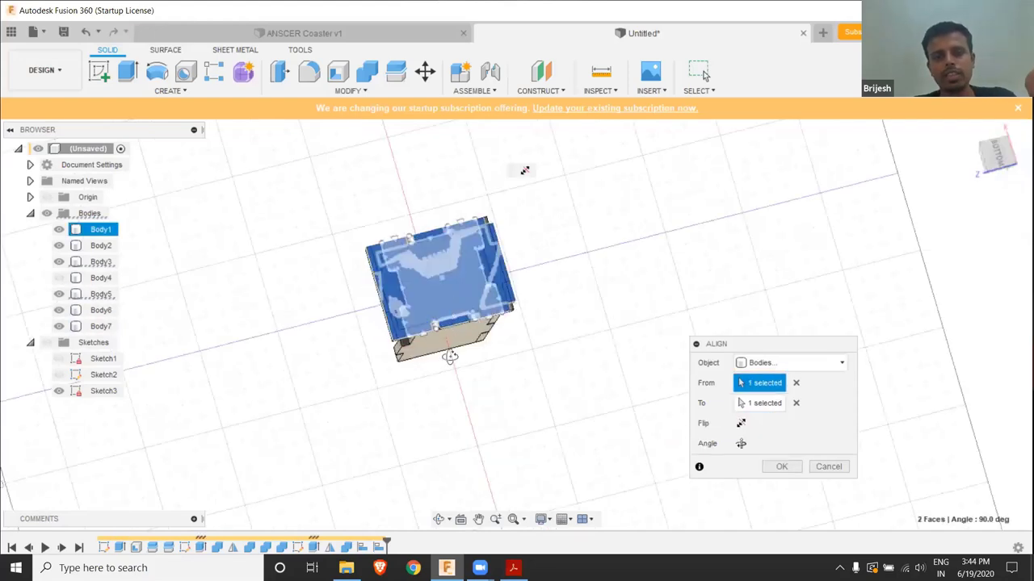
click(449, 278)
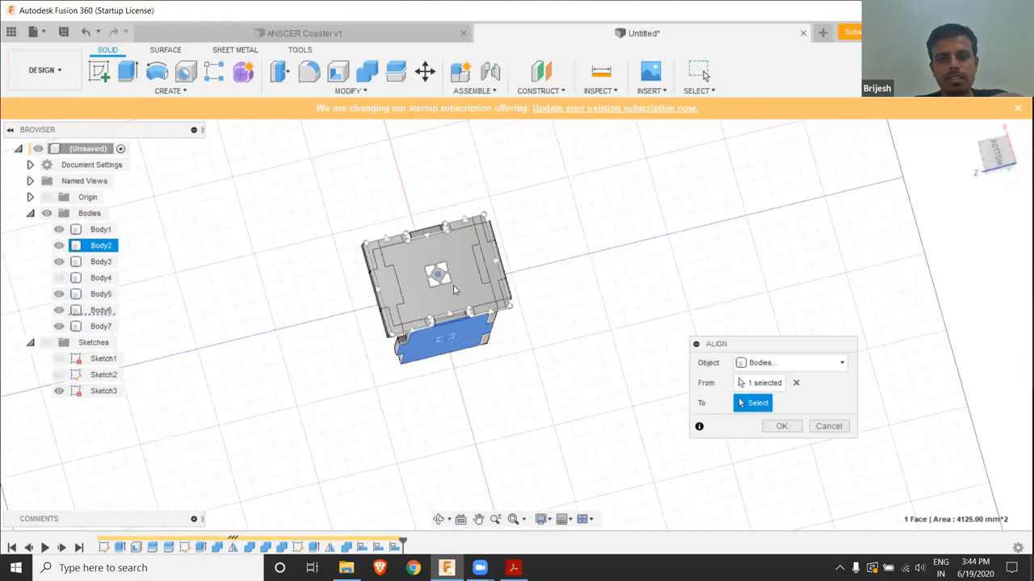
Align the remaining panels onto their target faces so all lie flat
click(371, 288)
click(401, 288)
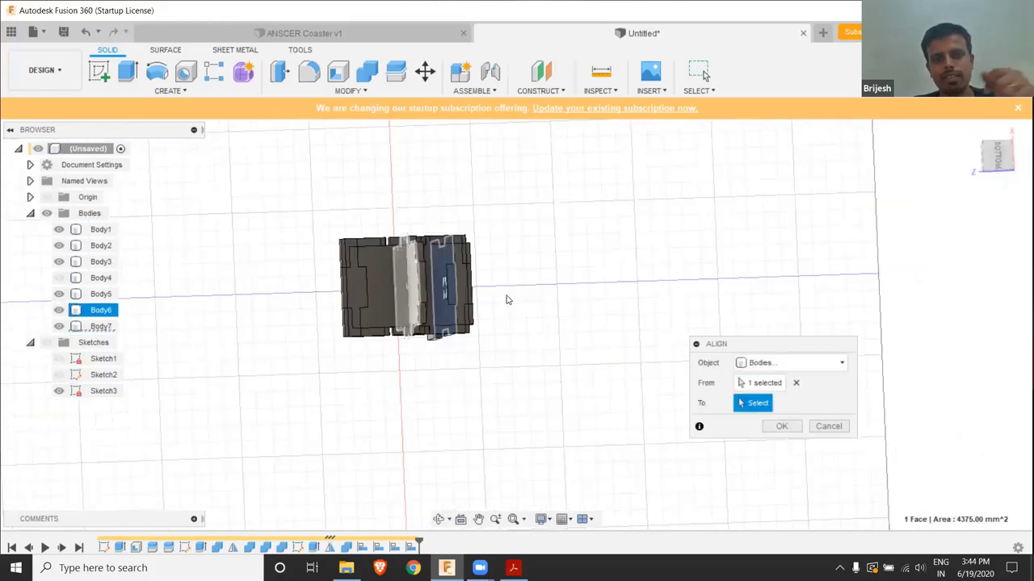
click(386, 300)
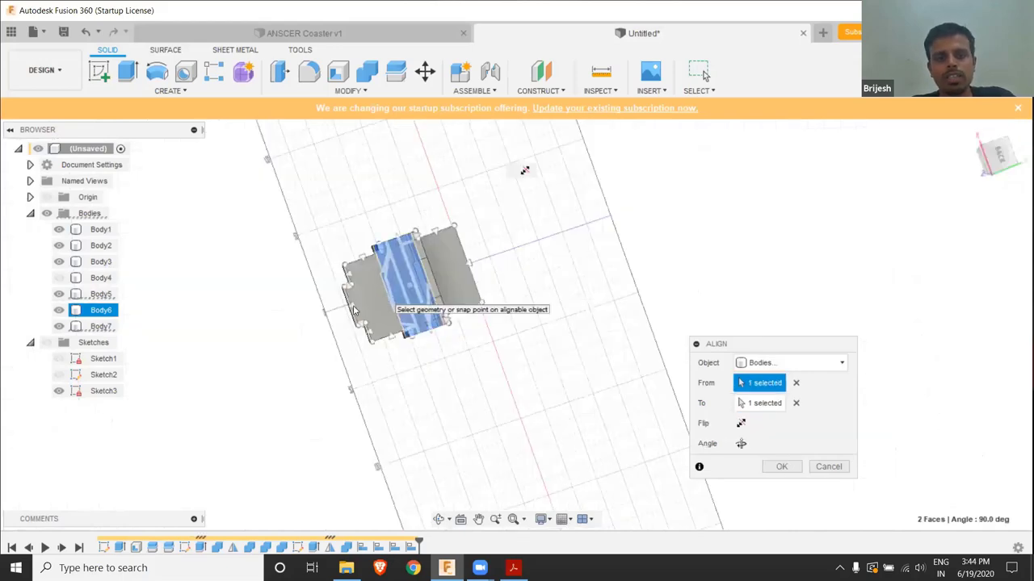
click(397, 296)
click(476, 321)
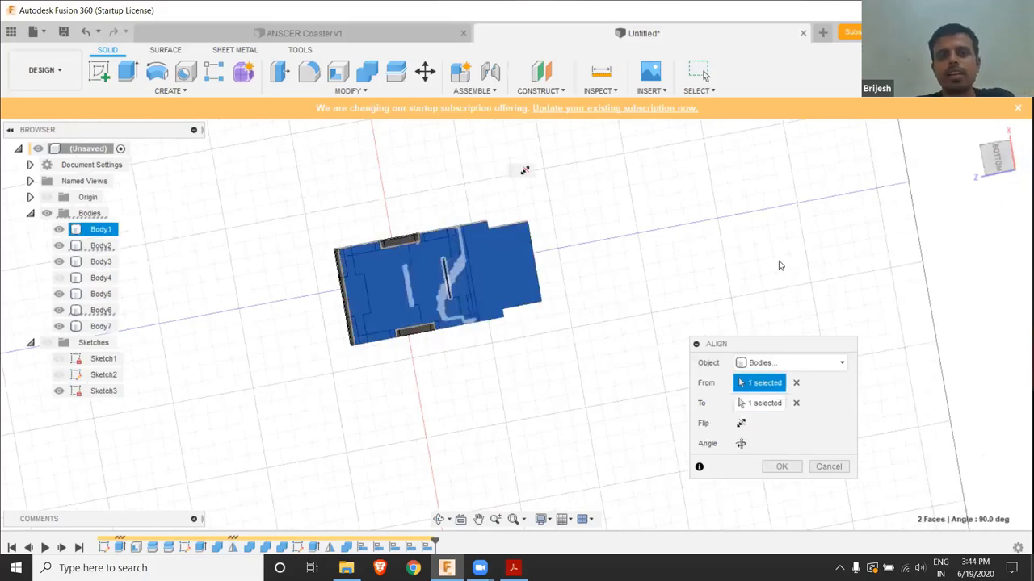
key(Return)
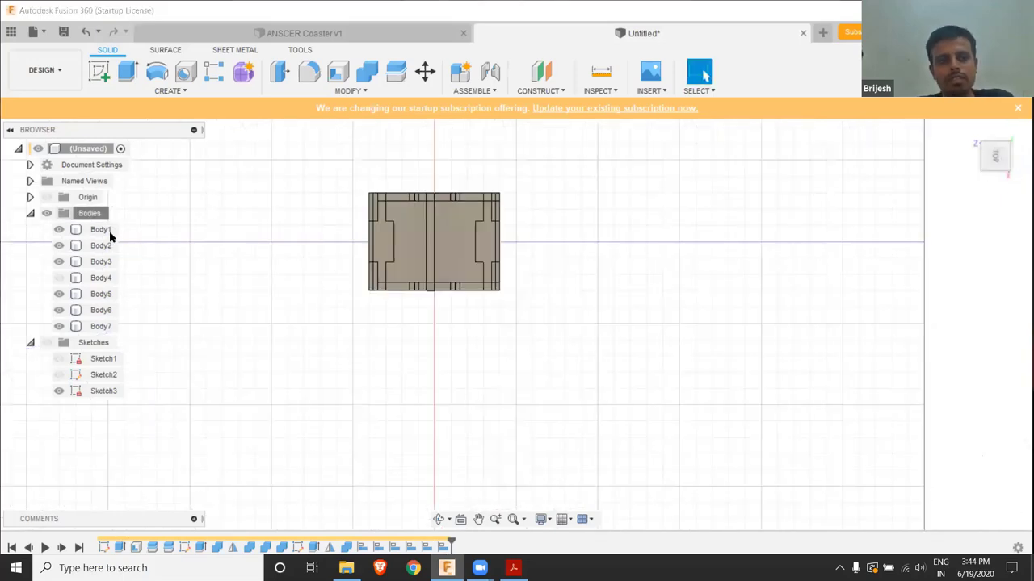
Create components from all bodies and delete the thin flat strip
right_click(91, 214)
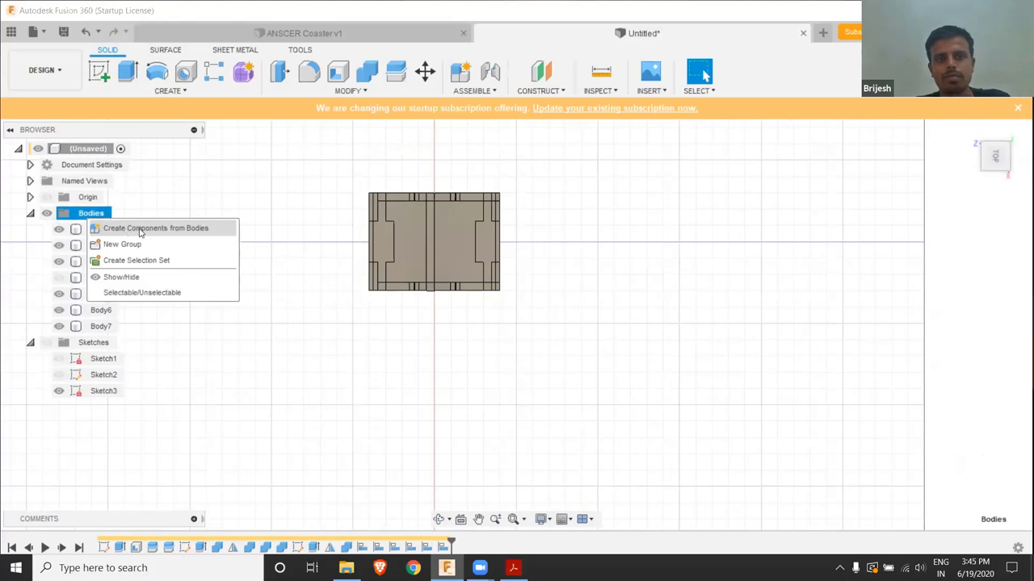
click(133, 228)
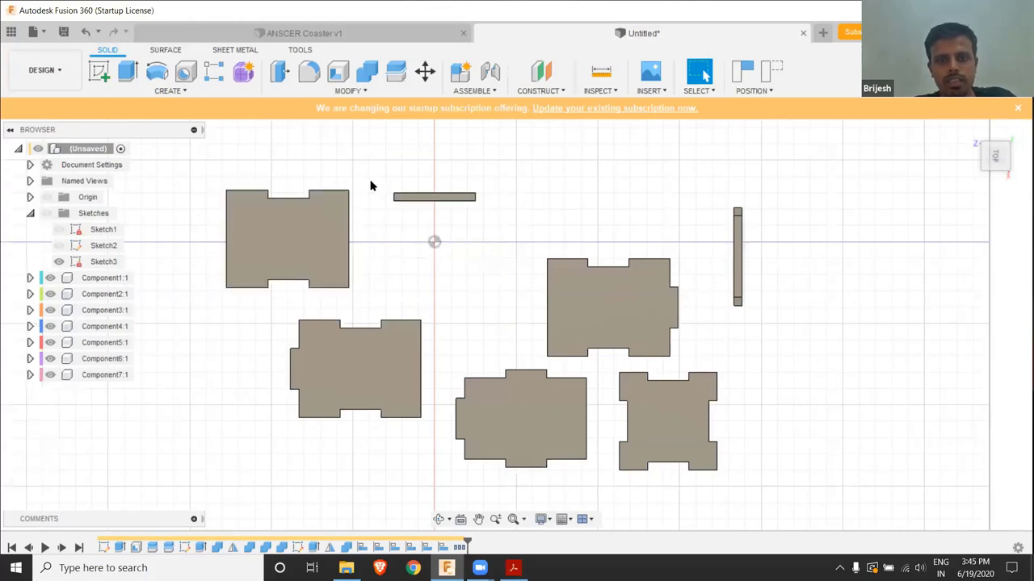
shift+middle_drag(371, 185, 443, 224)
click(444, 220)
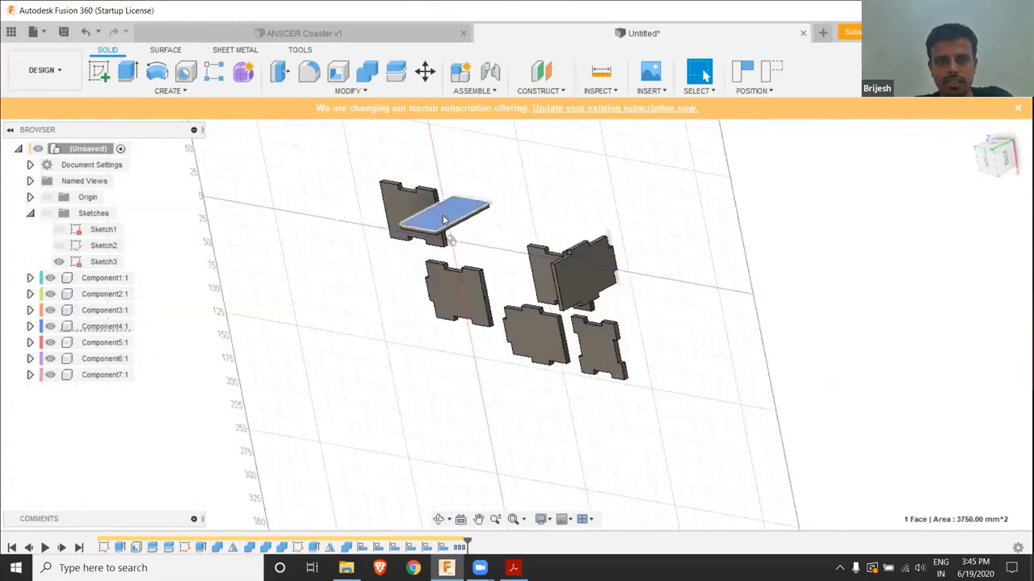
key(Delete)
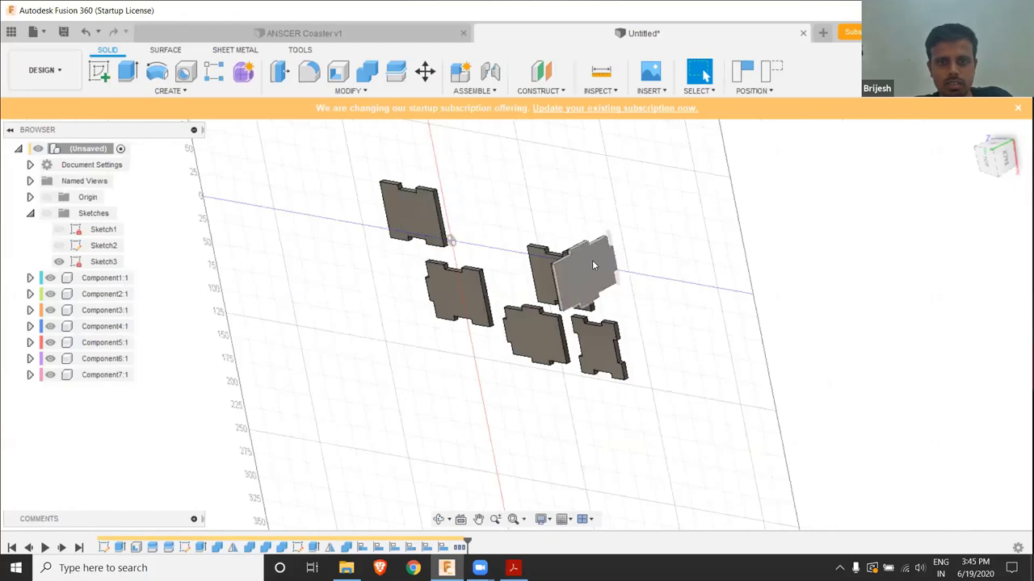
Align the upright panel's face onto the flat panel so it lies down
click(329, 94)
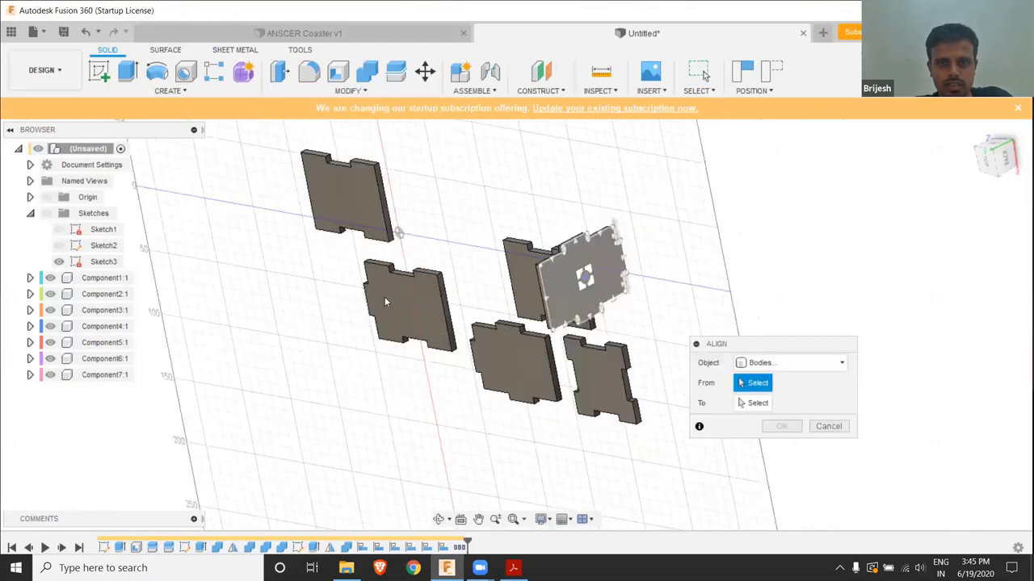
click(583, 277)
click(405, 305)
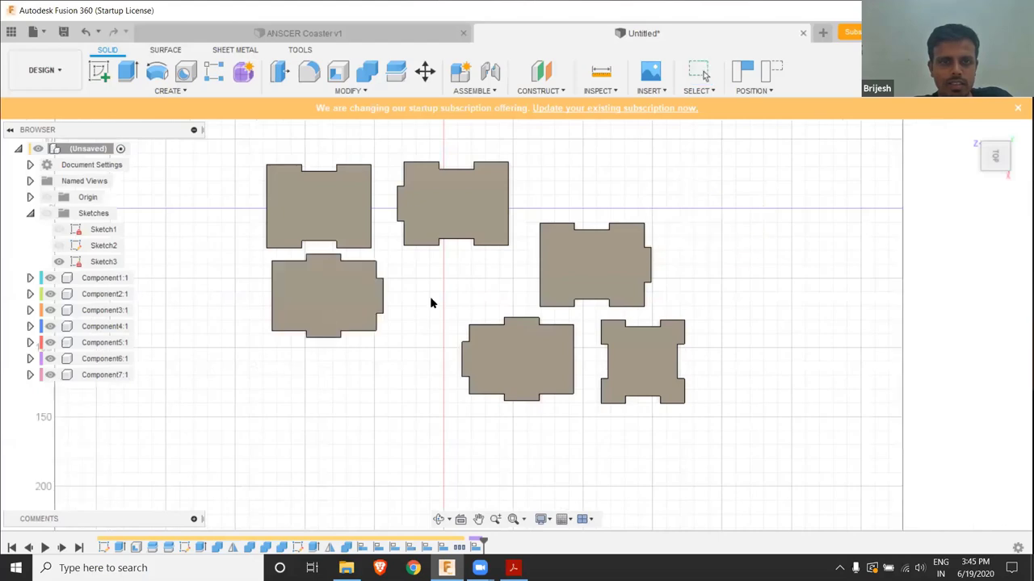
Drag the panels into a grid, hide the top-left panel, and move the bottom-left one down
drag(576, 280, 467, 306)
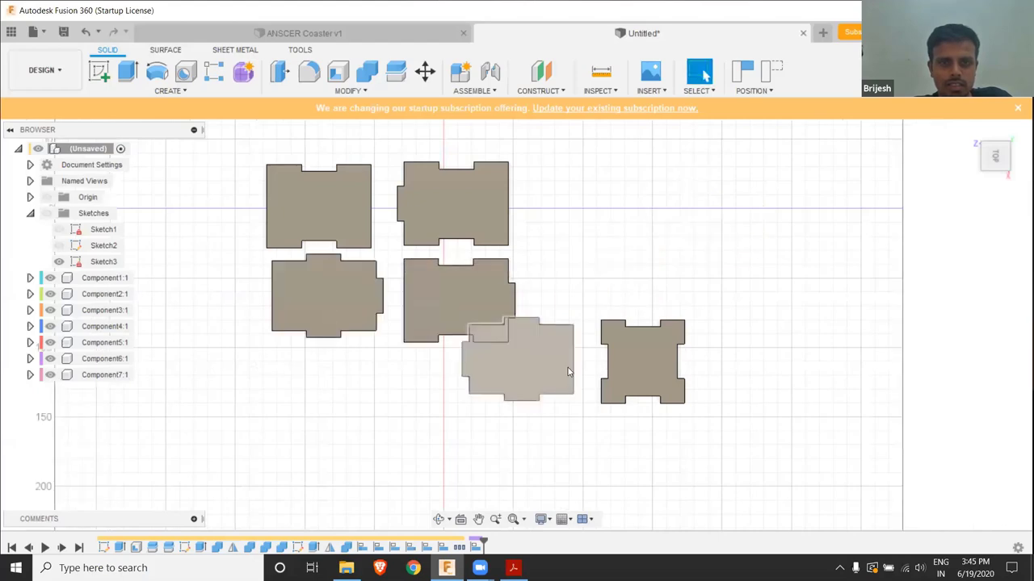
drag(643, 232, 642, 248)
mouse_move(651, 361)
mouse_down()
mouse_move(602, 319)
mouse_move(573, 318)
mouse_up()
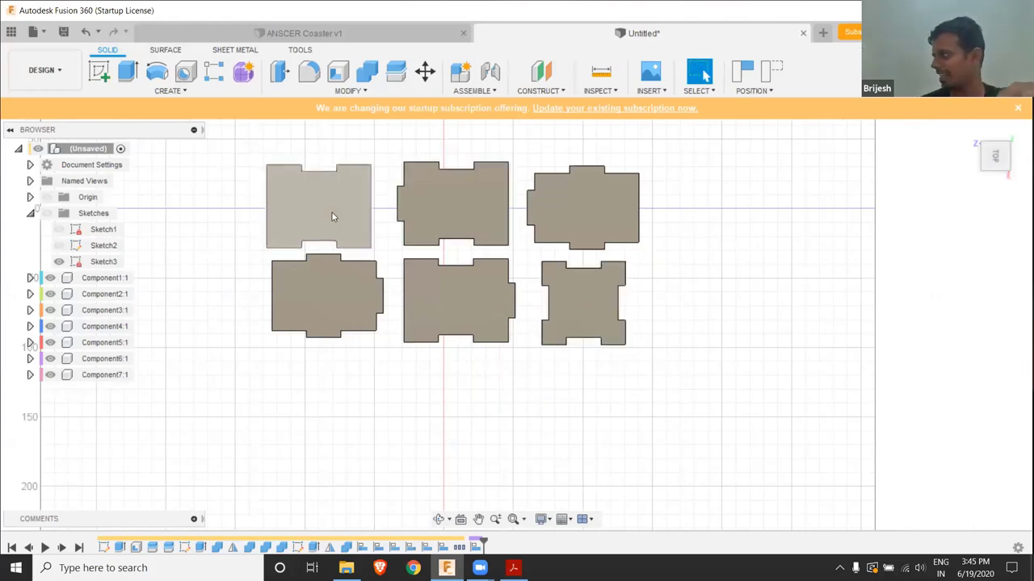
click(54, 296)
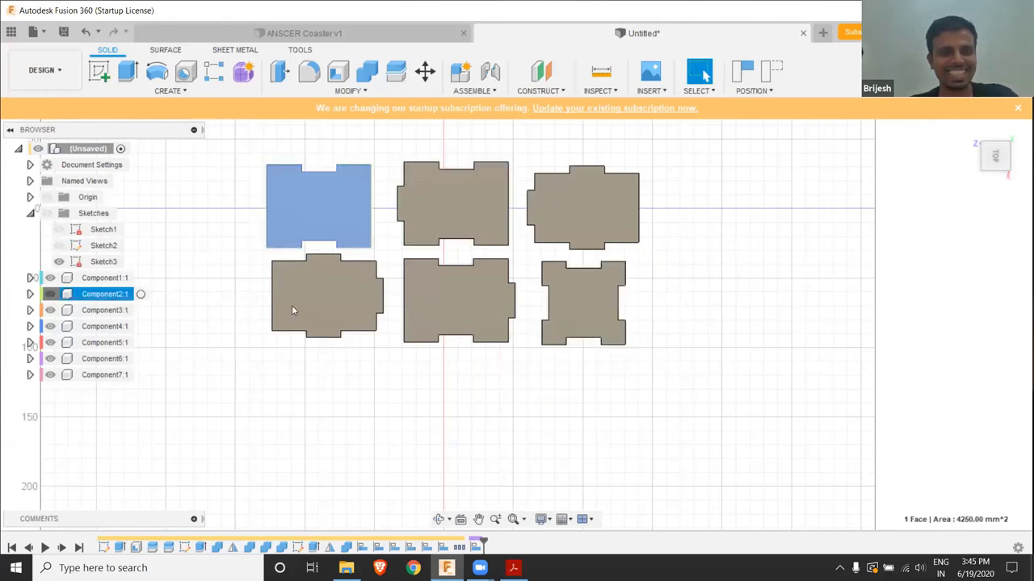
key(v)
drag(337, 288, 493, 391)
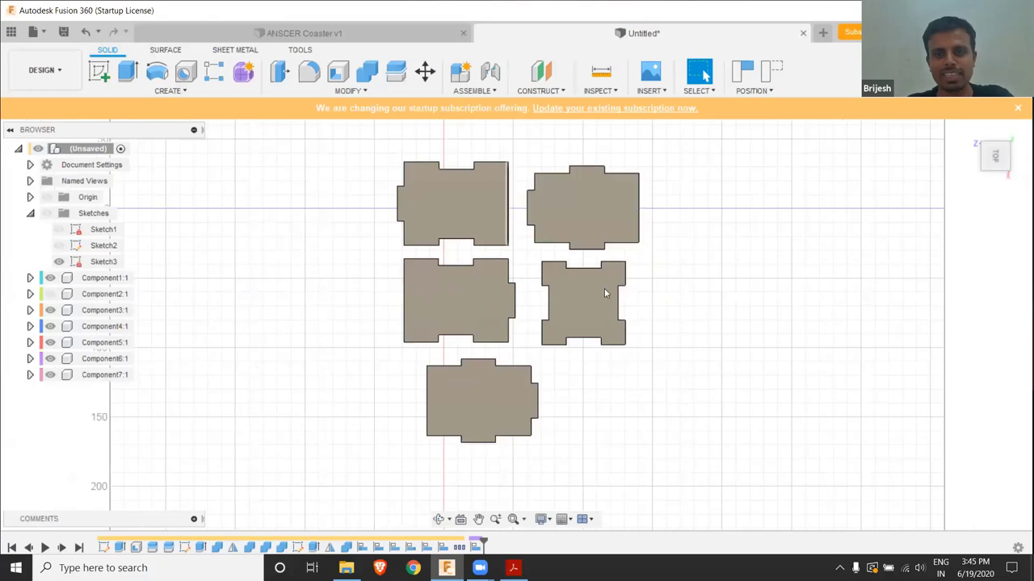
key(F4)
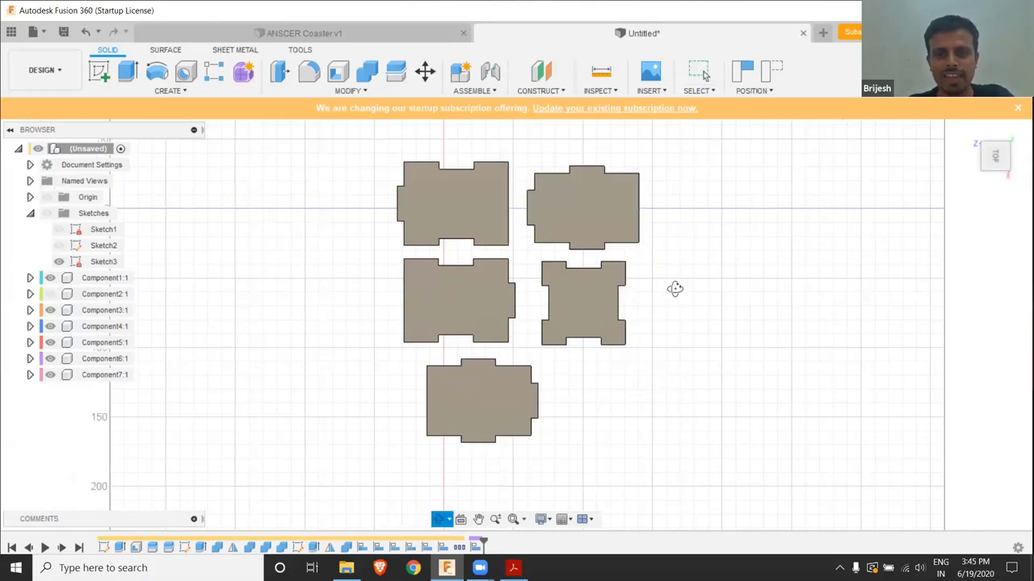
Orbit to confirm the panels lie flat, then right-click the top-left panel's face
mouse_move(685, 295)
mouse_down()
mouse_move(627, 309)
mouse_move(646, 358)
mouse_move(432, 355)
mouse_up()
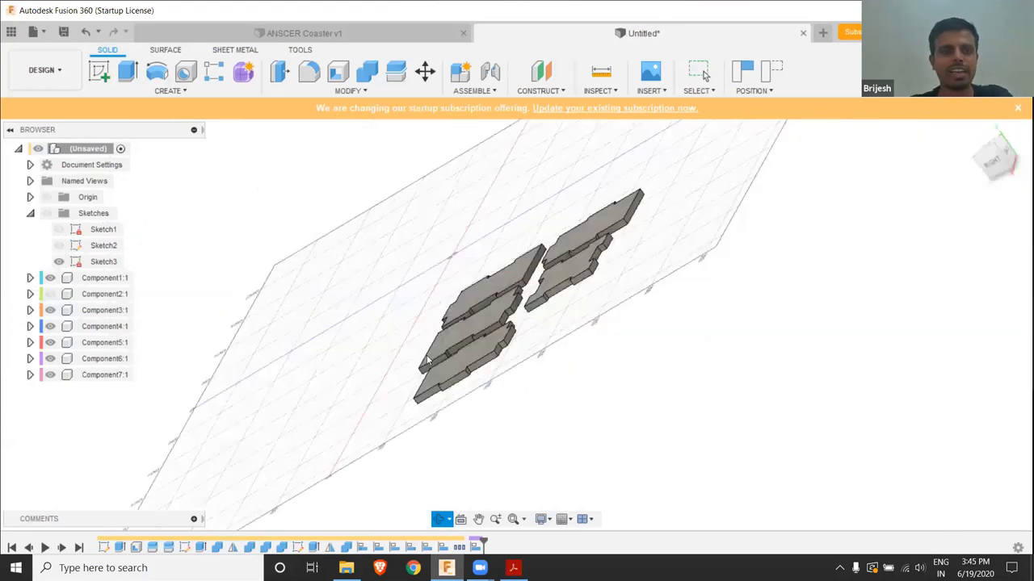
key(Escape)
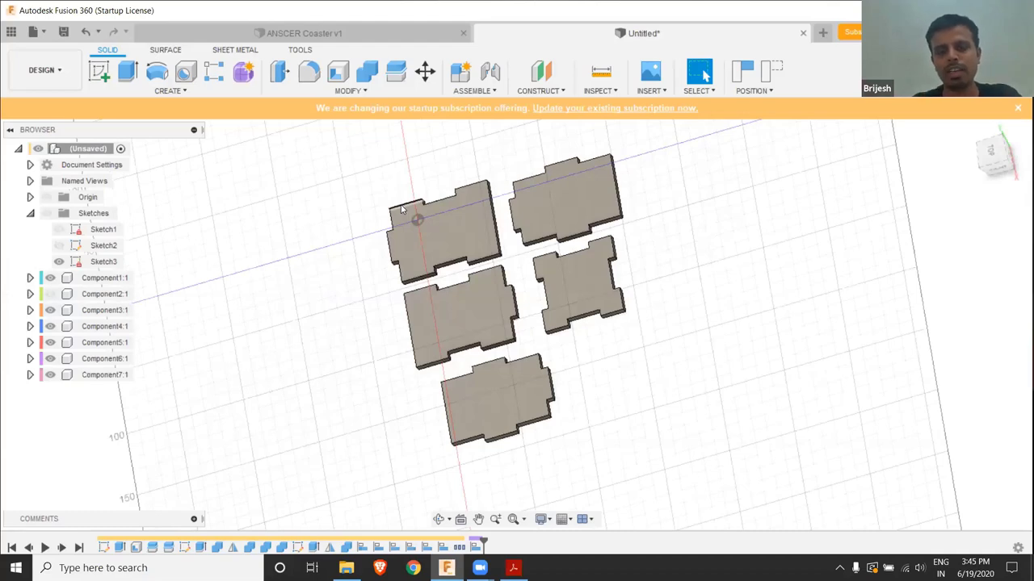
click(58, 85)
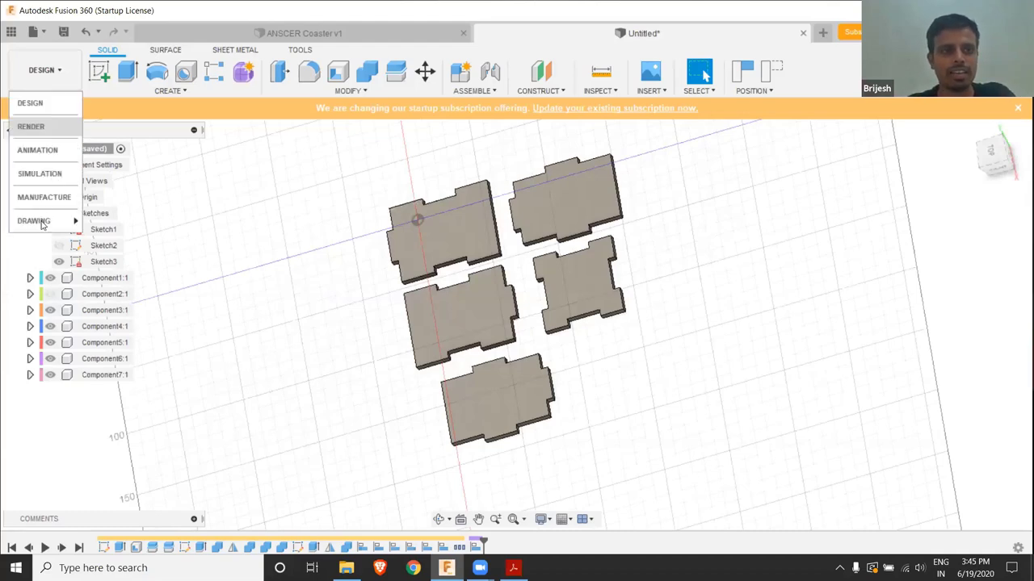
mouse_move(34, 220)
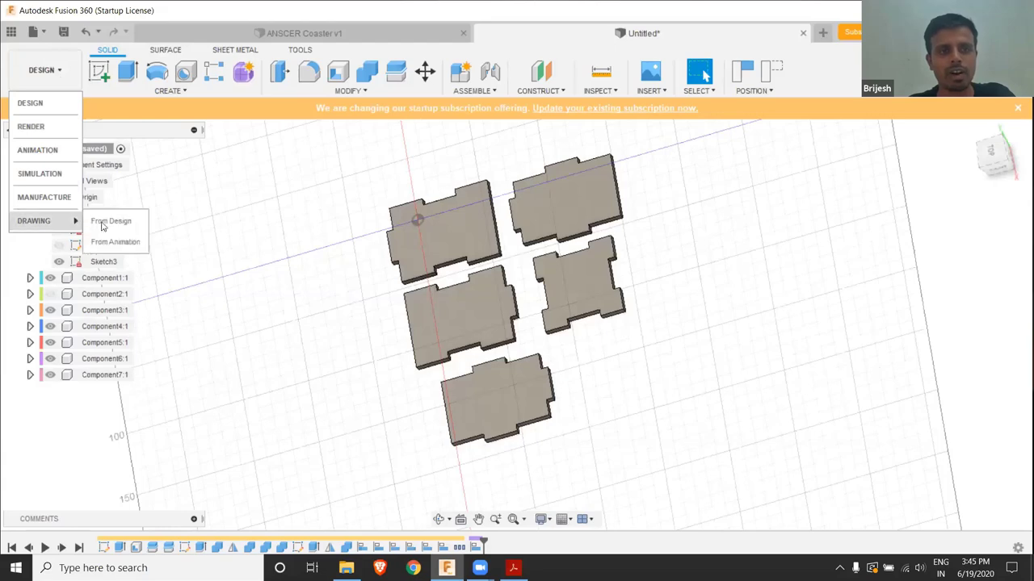
click(305, 398)
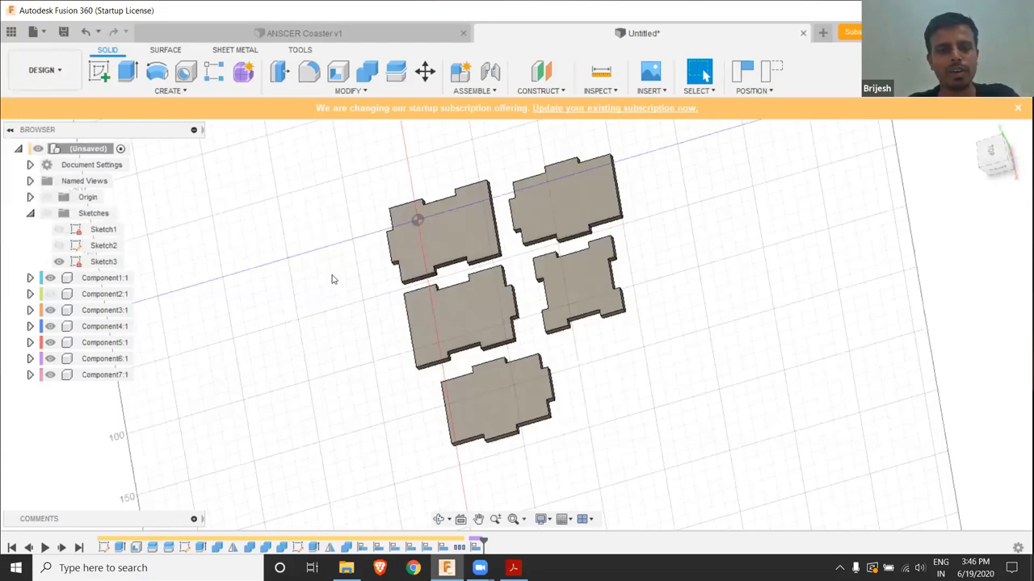
click(435, 233)
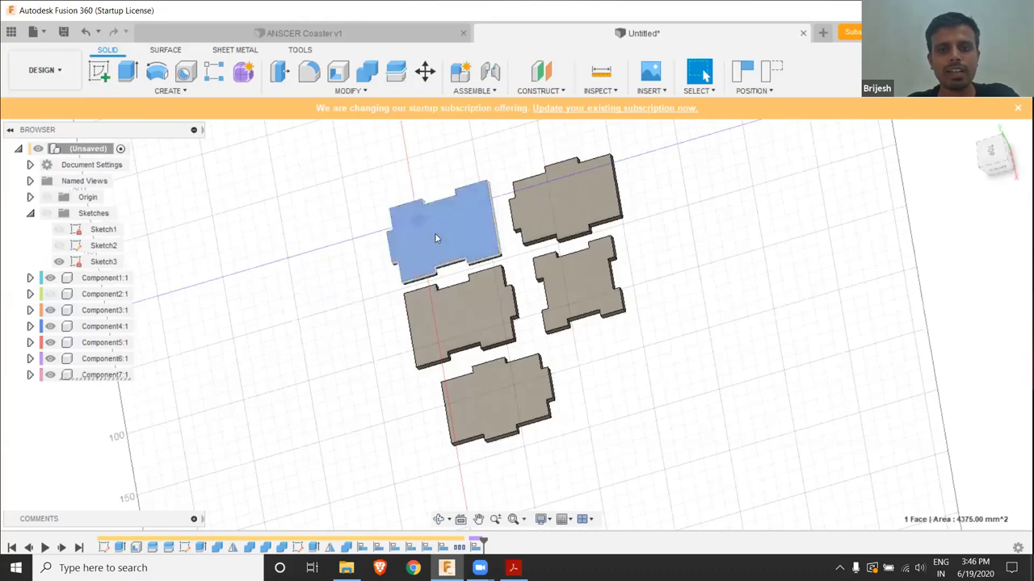
right_click(434, 233)
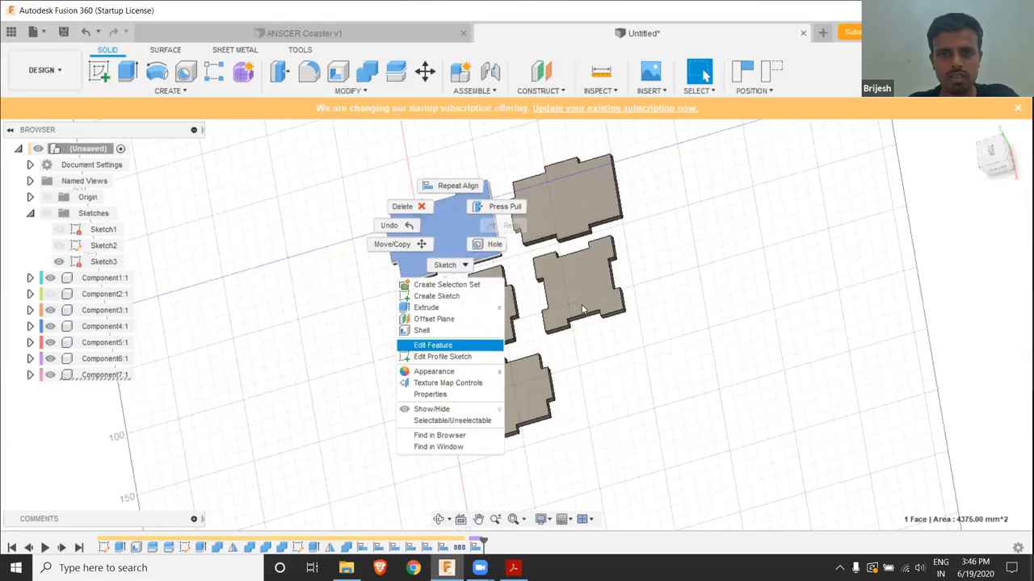
Create Sketch4 on the top-left panel's face, then select panel Component3:1
click(433, 345)
key(Return)
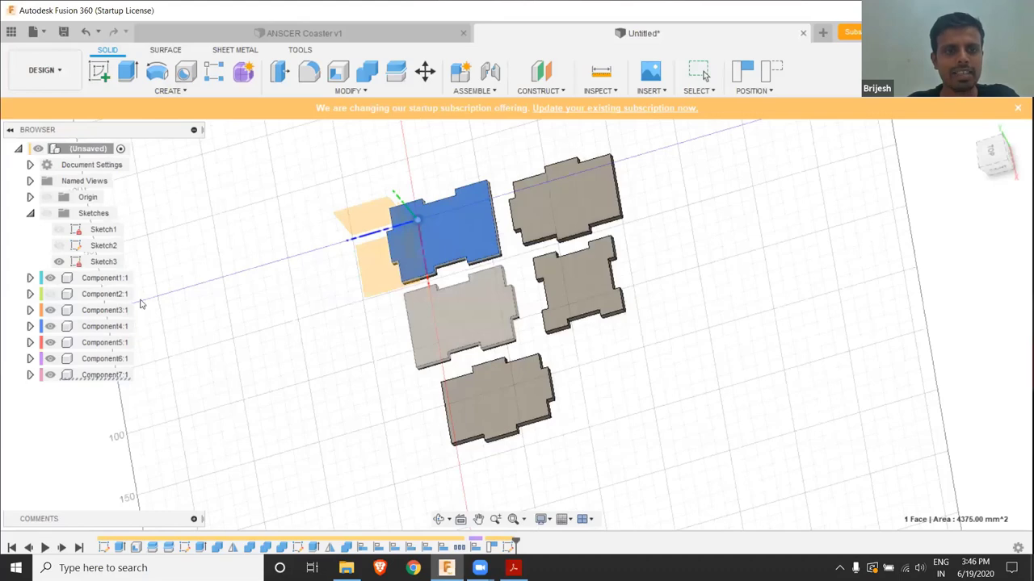
right_click(104, 278)
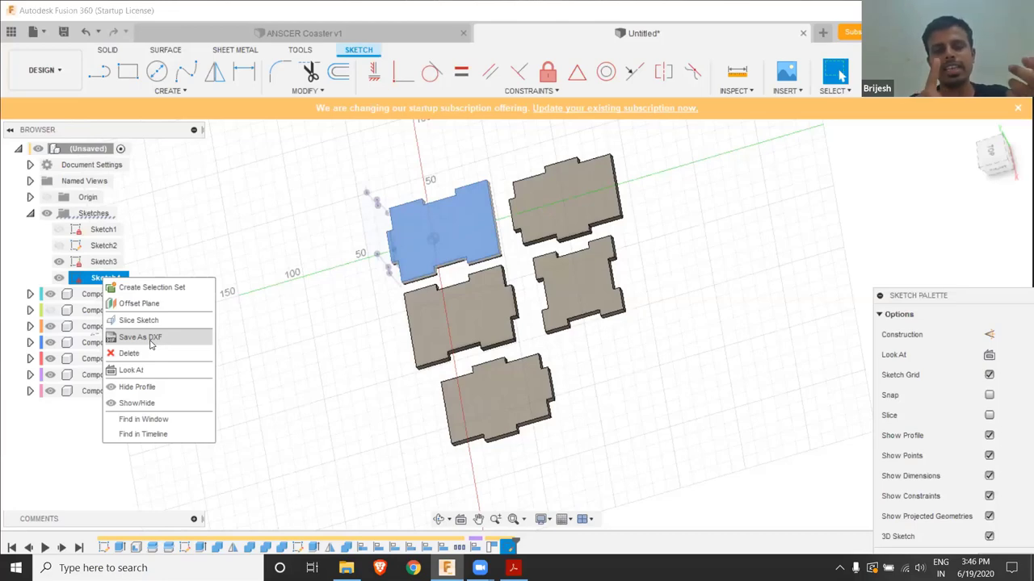
click(339, 172)
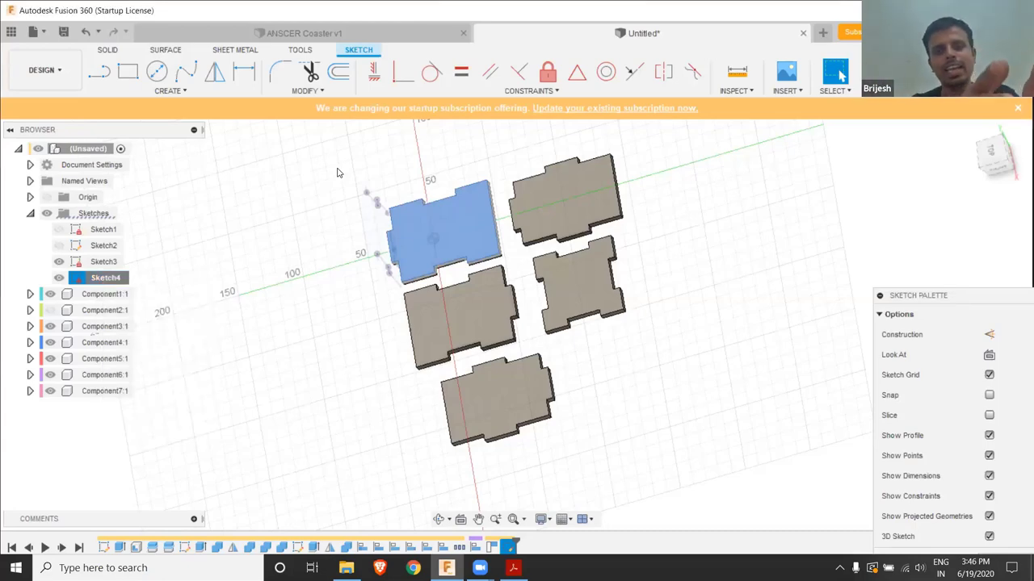
click(472, 307)
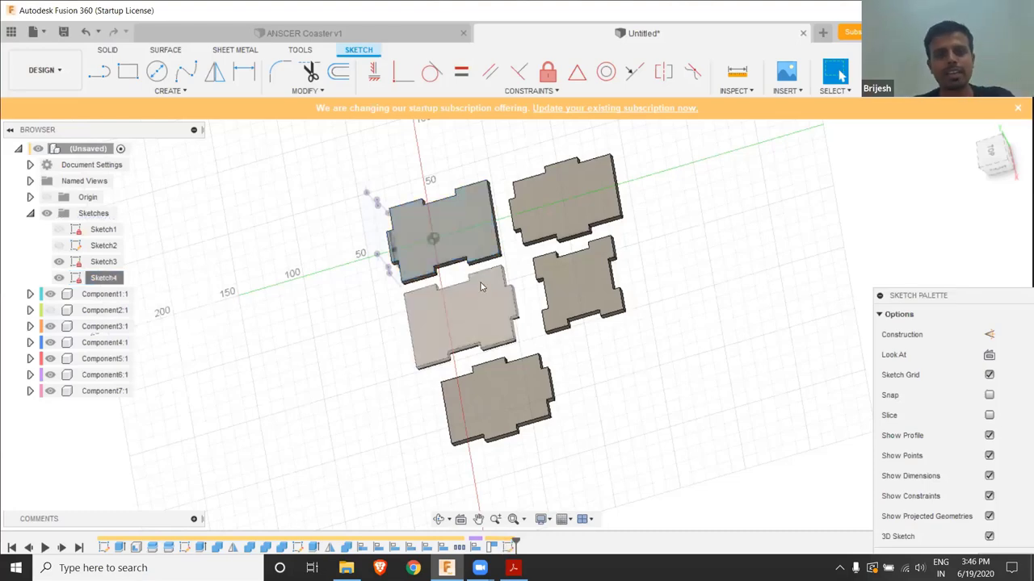
Save the design as 'pen stand 5mm'
right_click(482, 285)
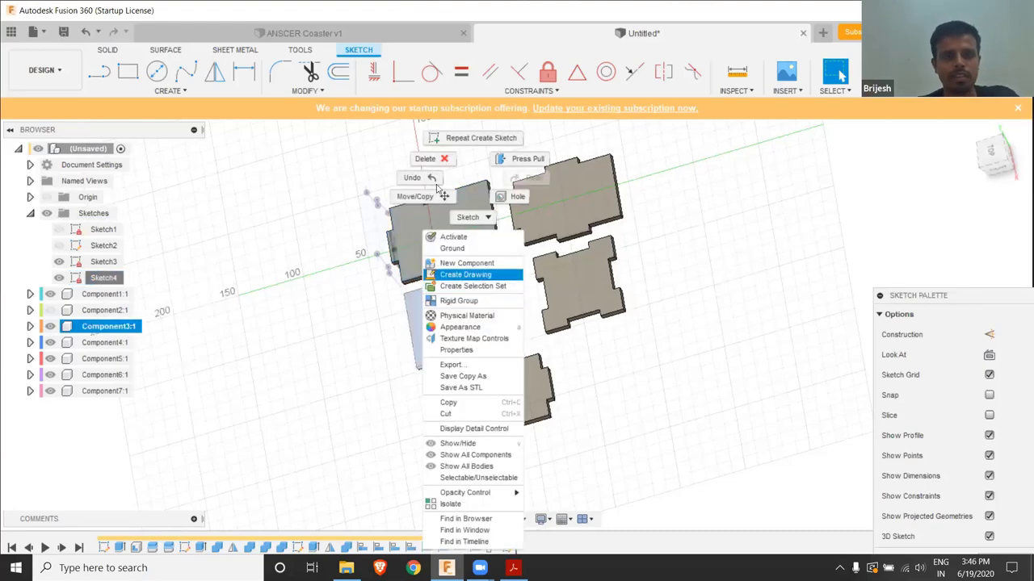
key(ctrl+s)
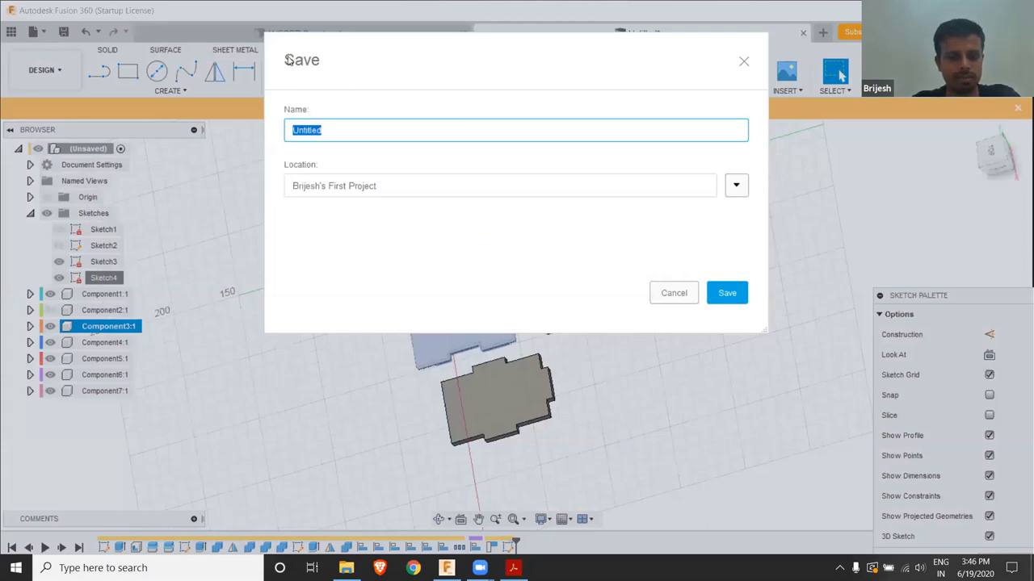
text(p)
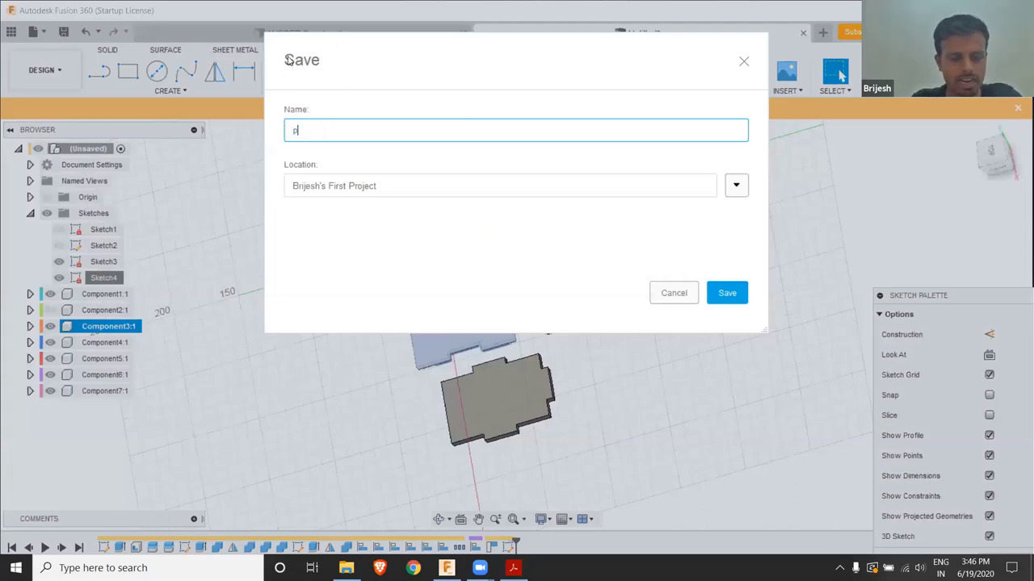
text(en stand 5m)
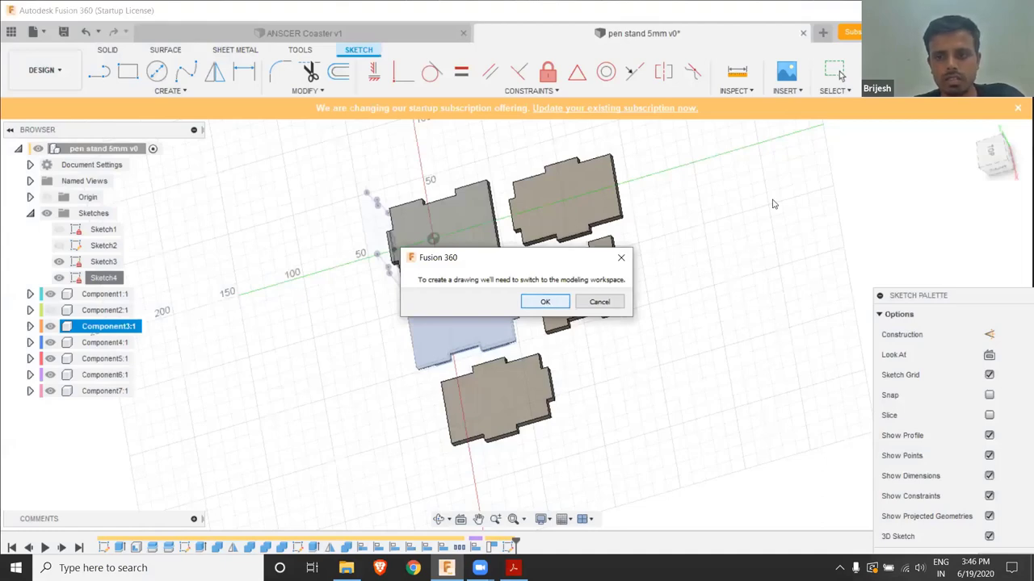
key(Return)
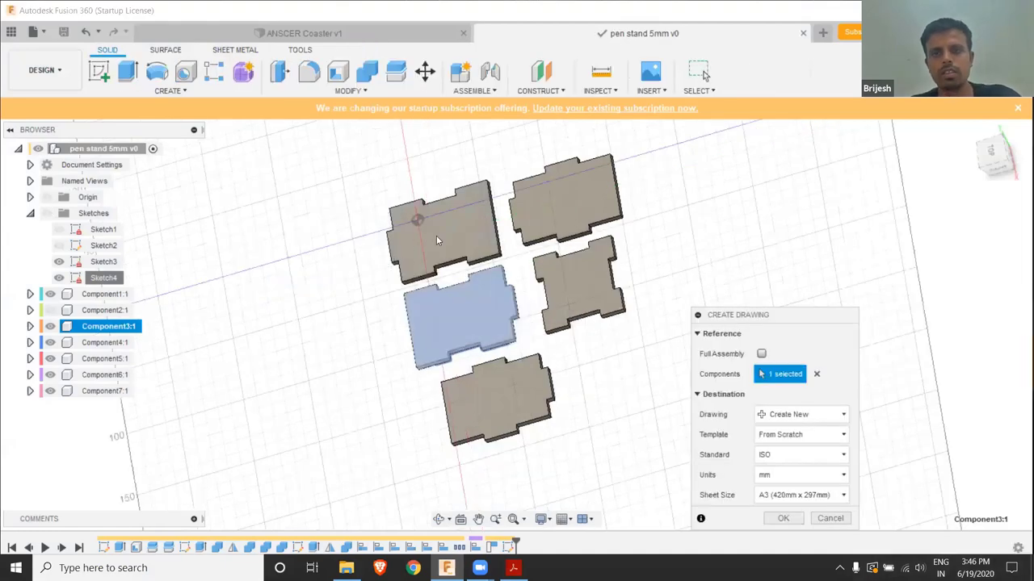
Create a new A3 drawing containing all five panel components
key(ctrl+a)
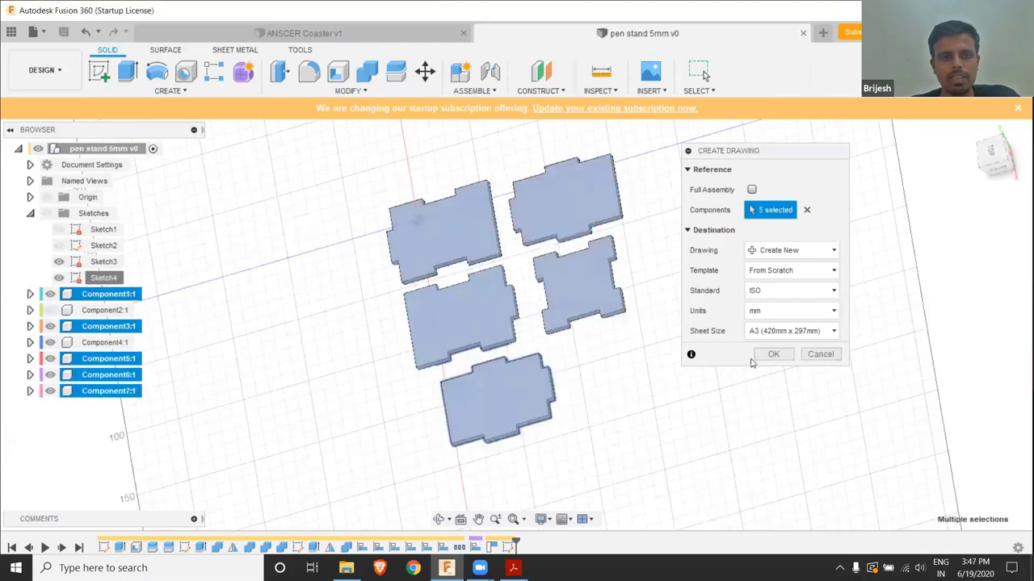
click(775, 333)
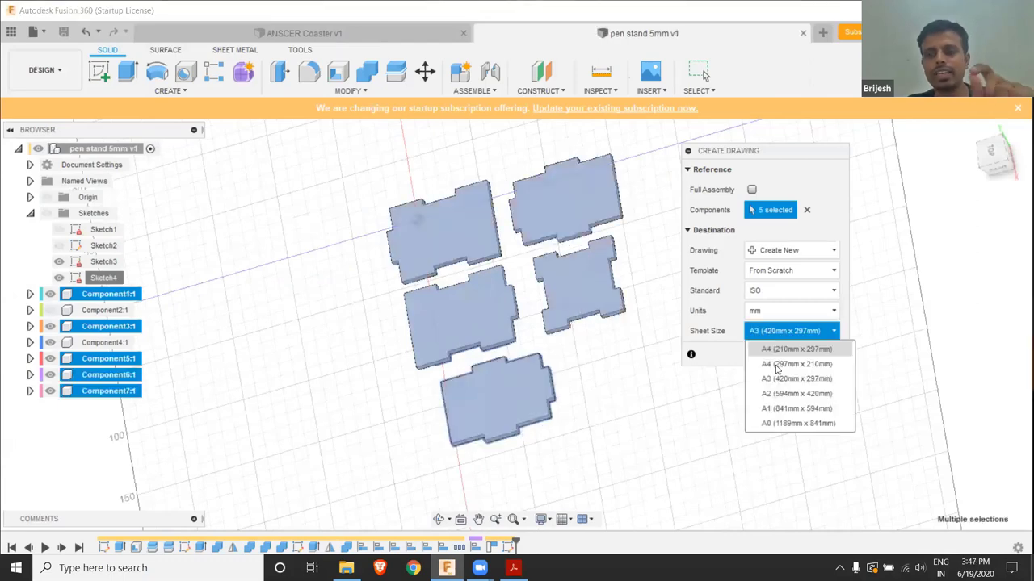
click(313, 345)
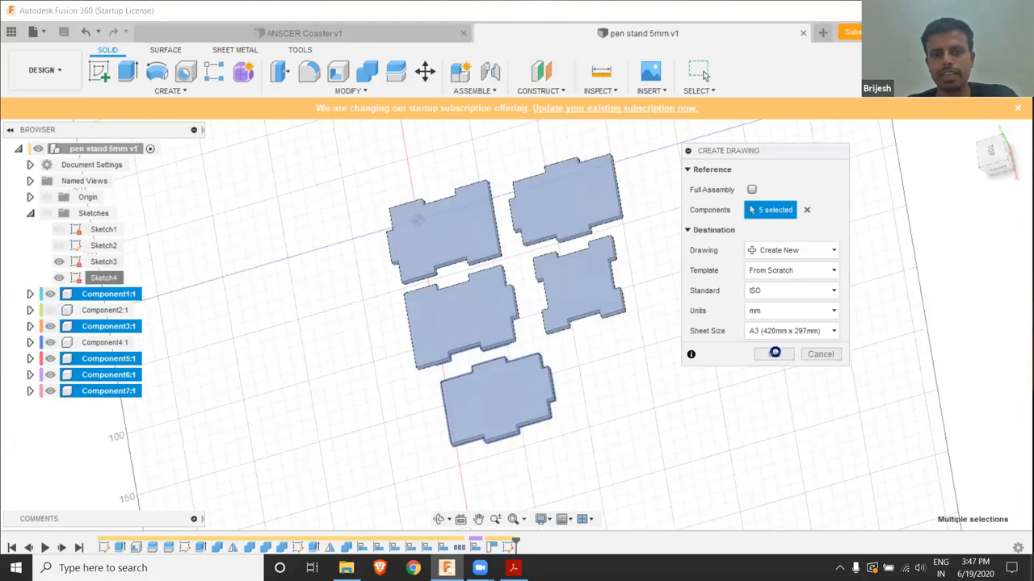
click(774, 355)
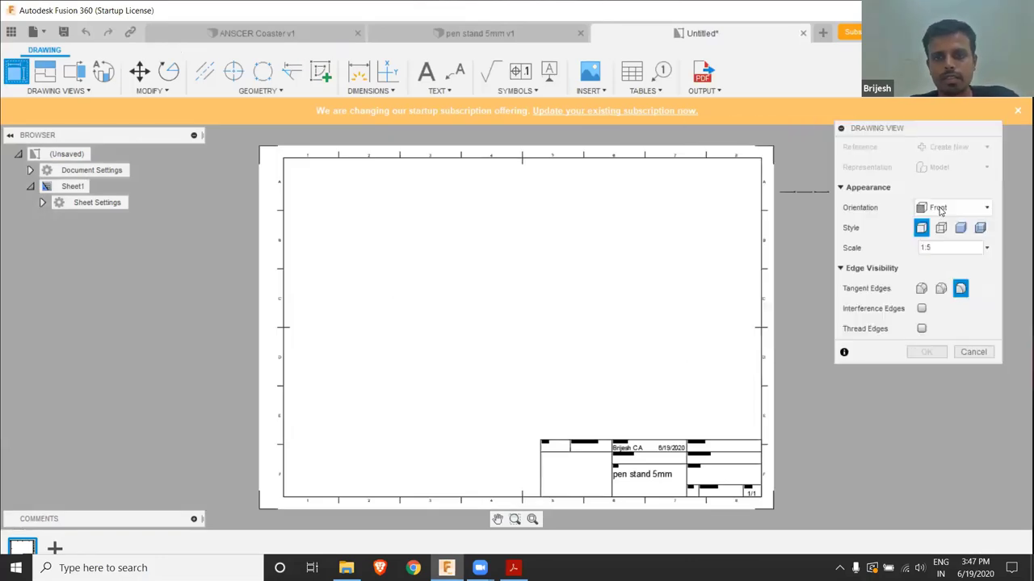
Place a Top-orientation base view of the panels at 1:1 scale on the sheet
click(952, 208)
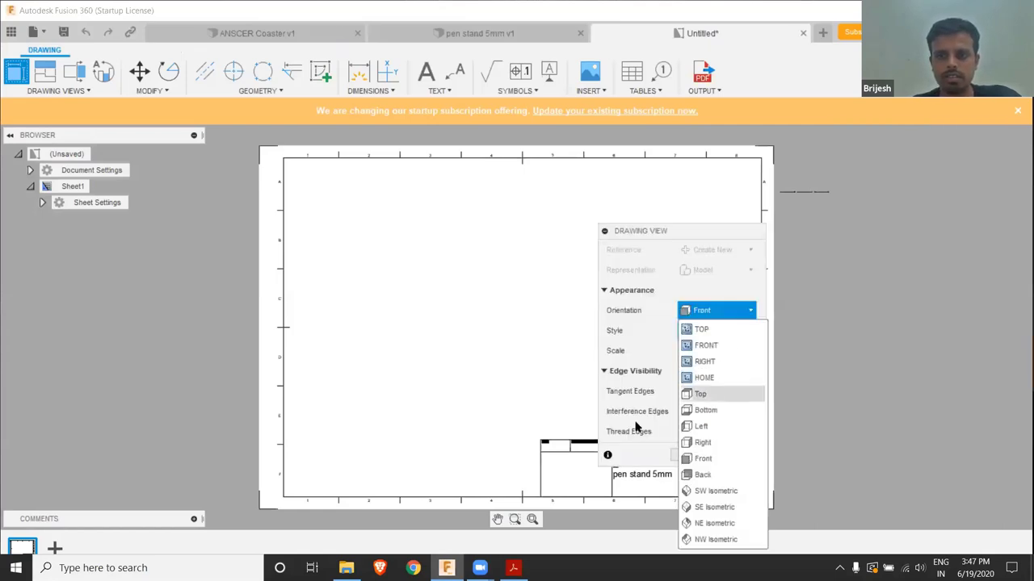
click(701, 394)
click(708, 350)
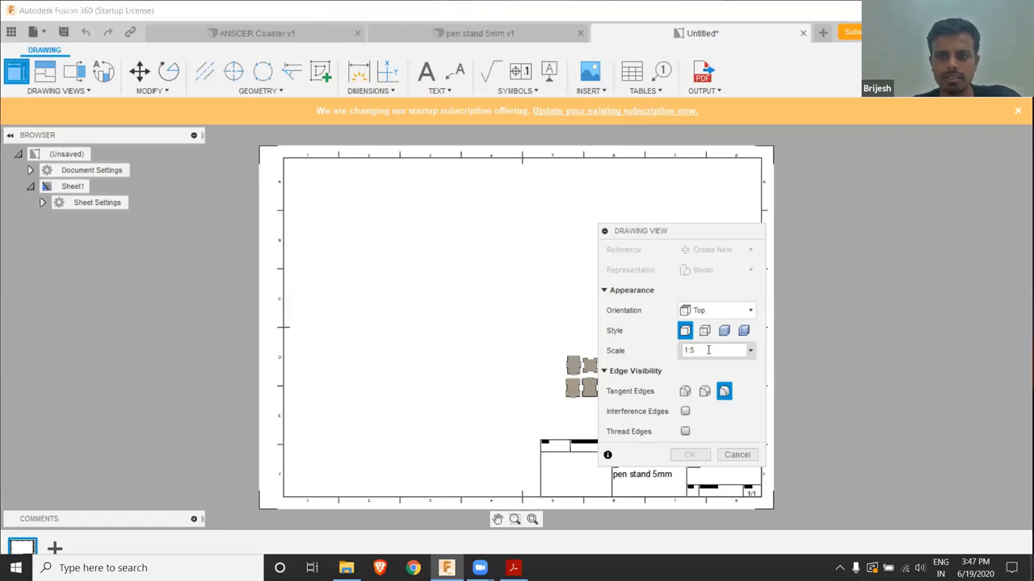
key(BackSpace)
text(1)
key(Return)
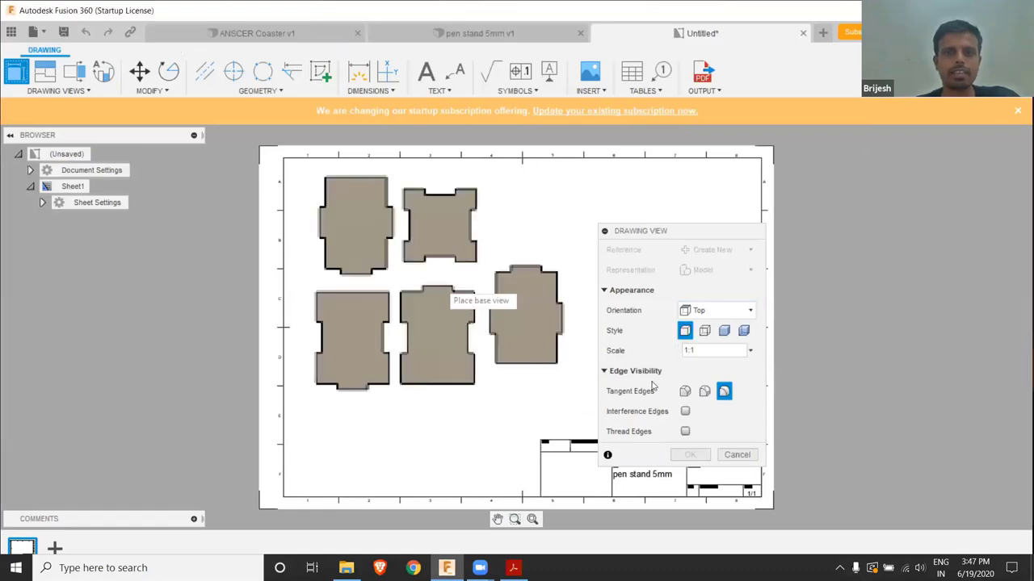
click(693, 457)
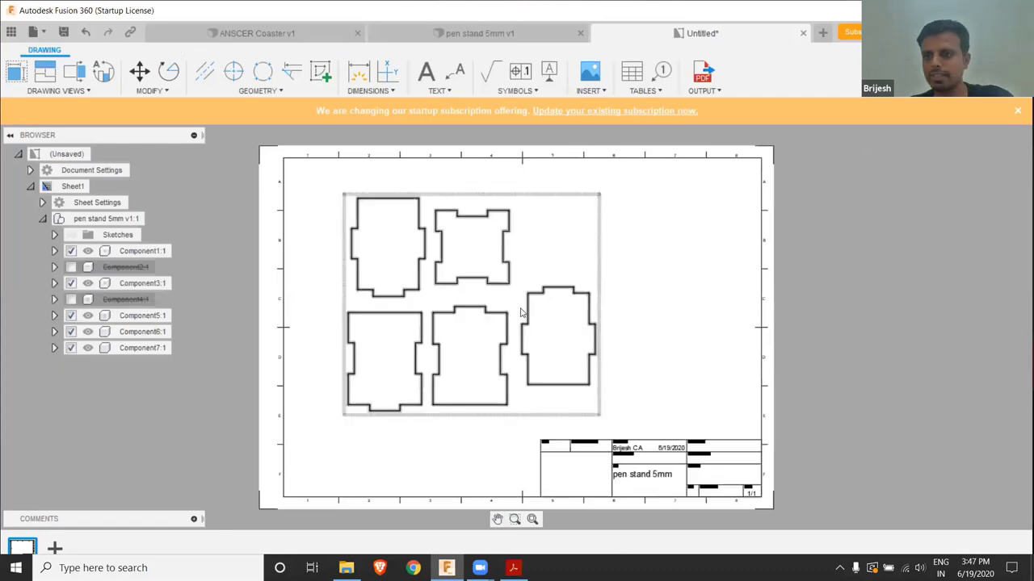
Zoom in on the panel outlines, select the drawing view, and switch to Adobe Reader
scroll(521, 312, up, 2)
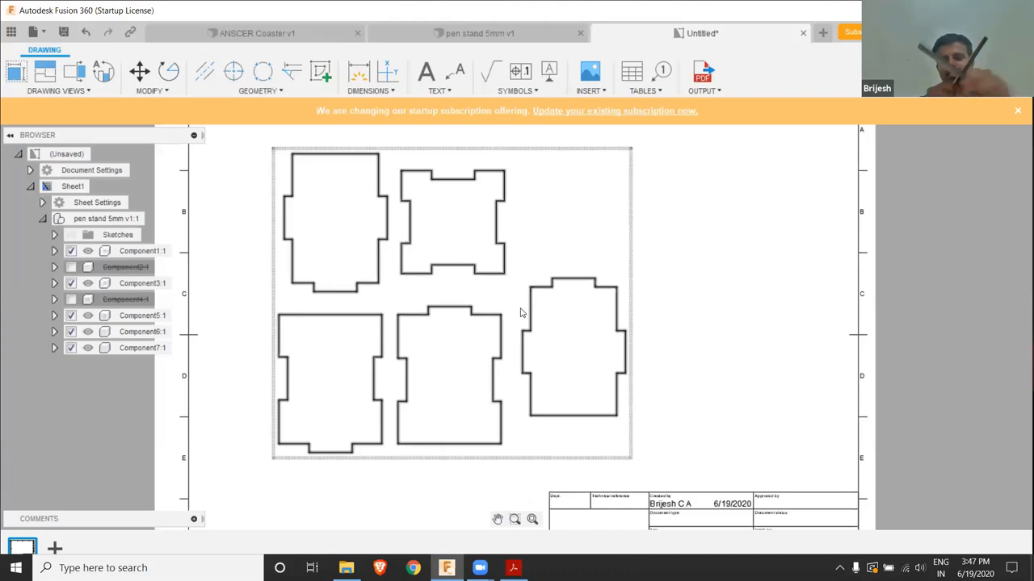
scroll(521, 312, up, 1)
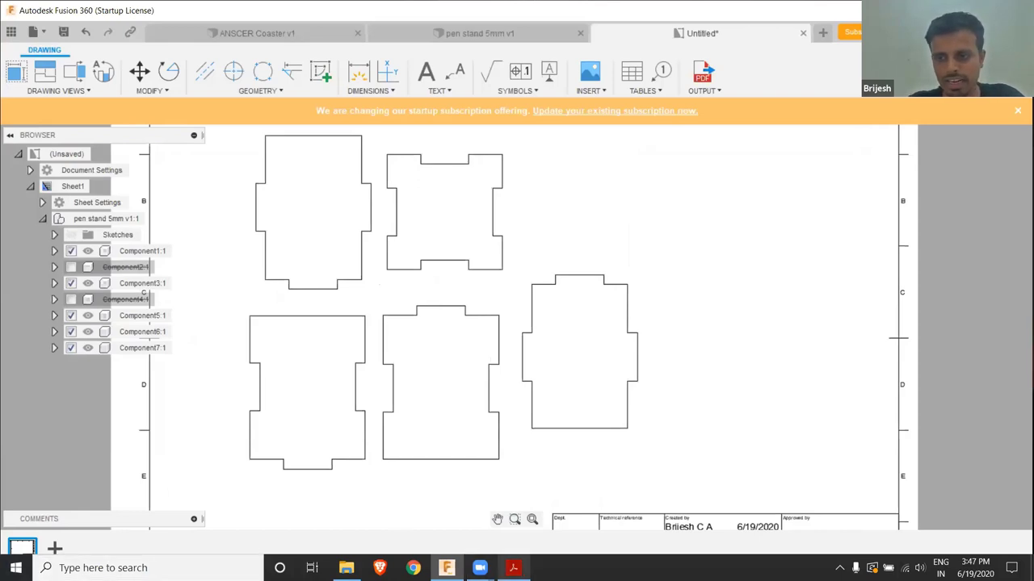
click(554, 412)
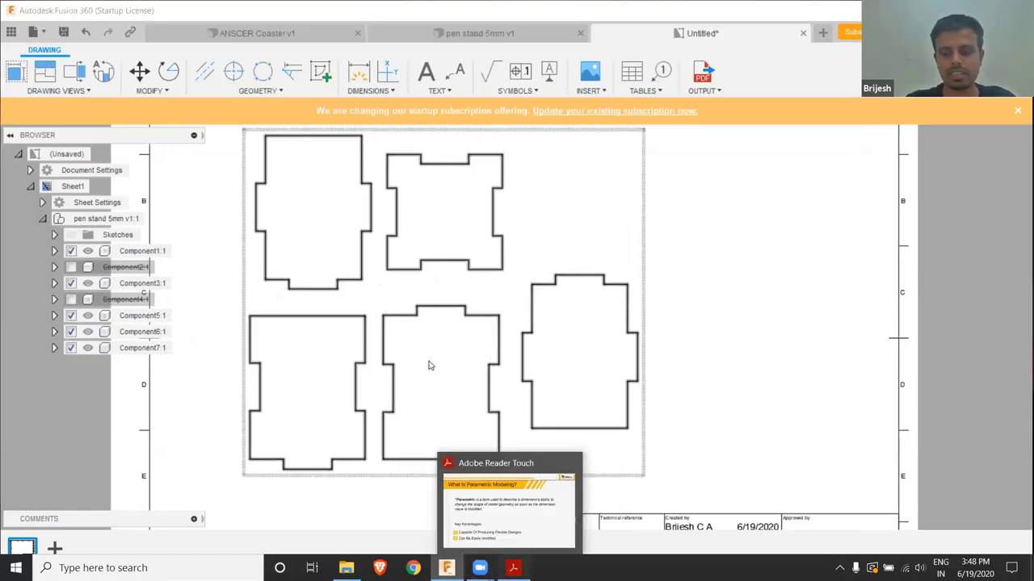
key(alt+Tab)
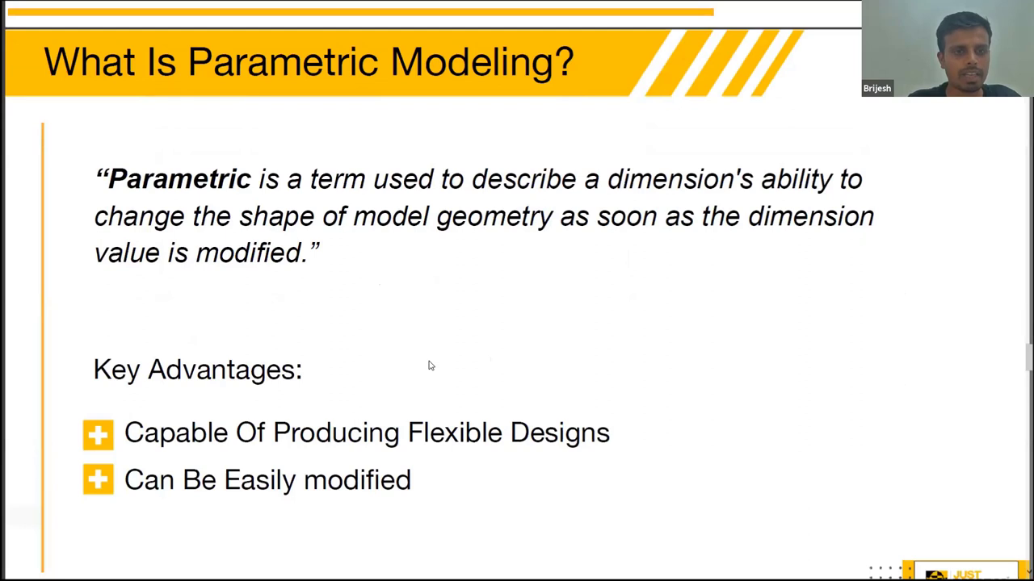
Page past the Types of Joints and Strength Considerations slides to the Exporting slide
scroll(428, 365, down, 5)
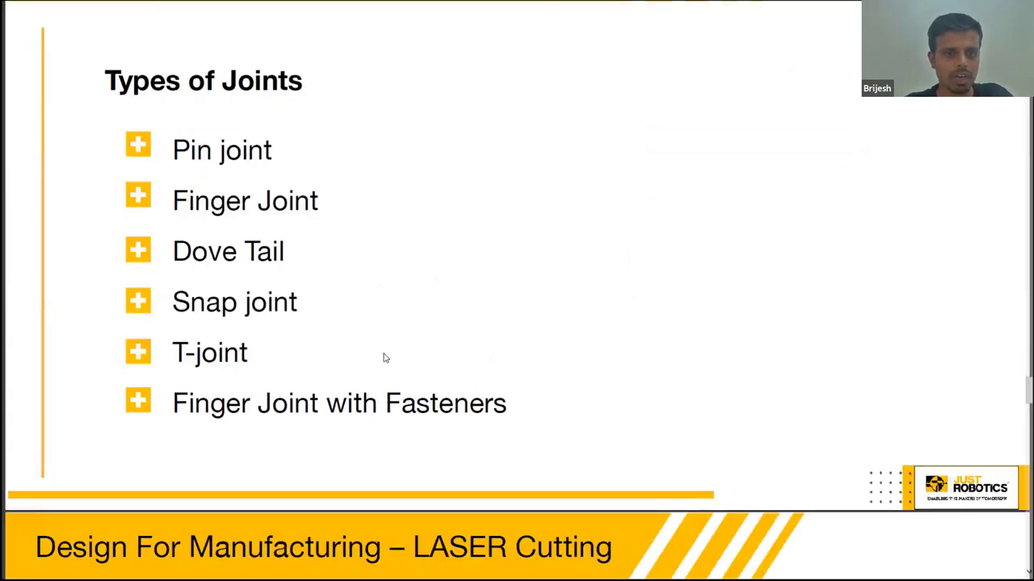
scroll(385, 358, down, 5)
scroll(385, 357, up, 1)
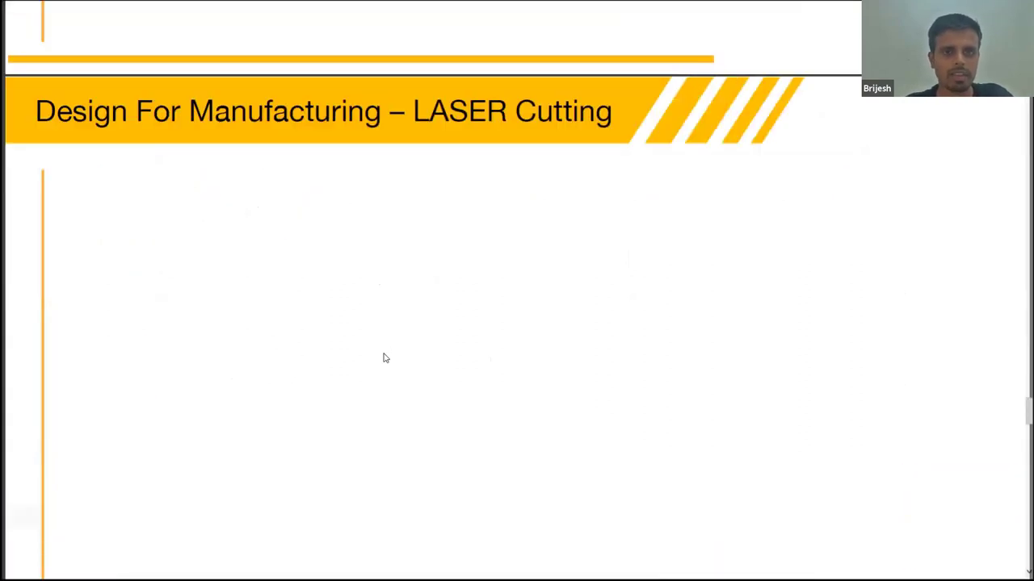
scroll(386, 358, down, 1)
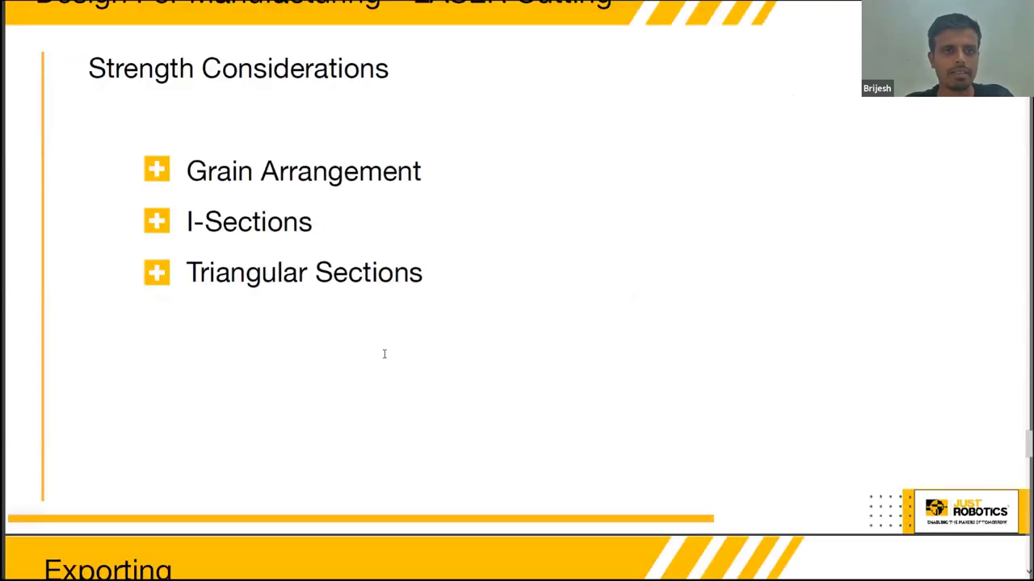
scroll(384, 353, up, 1)
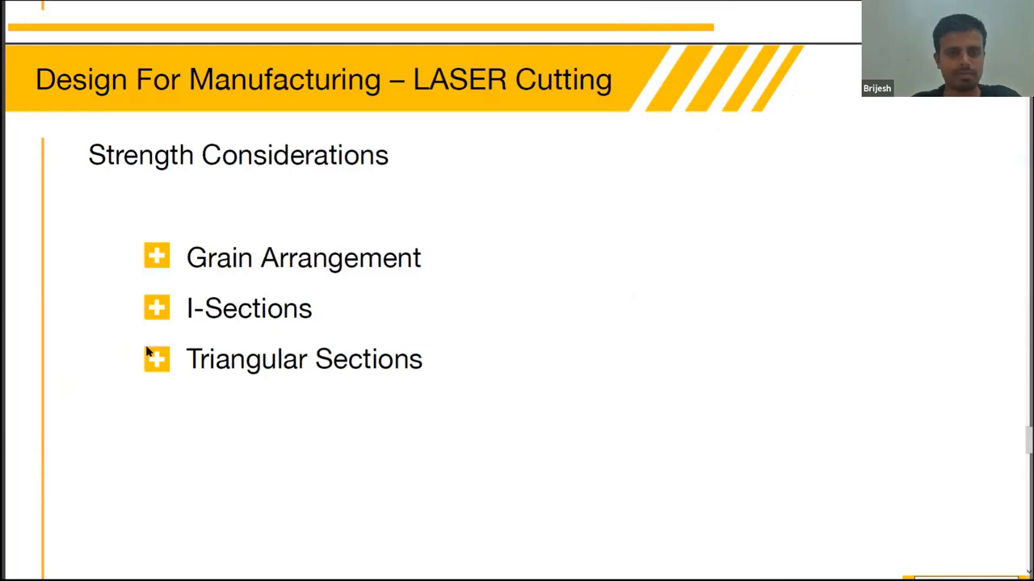
key(Right)
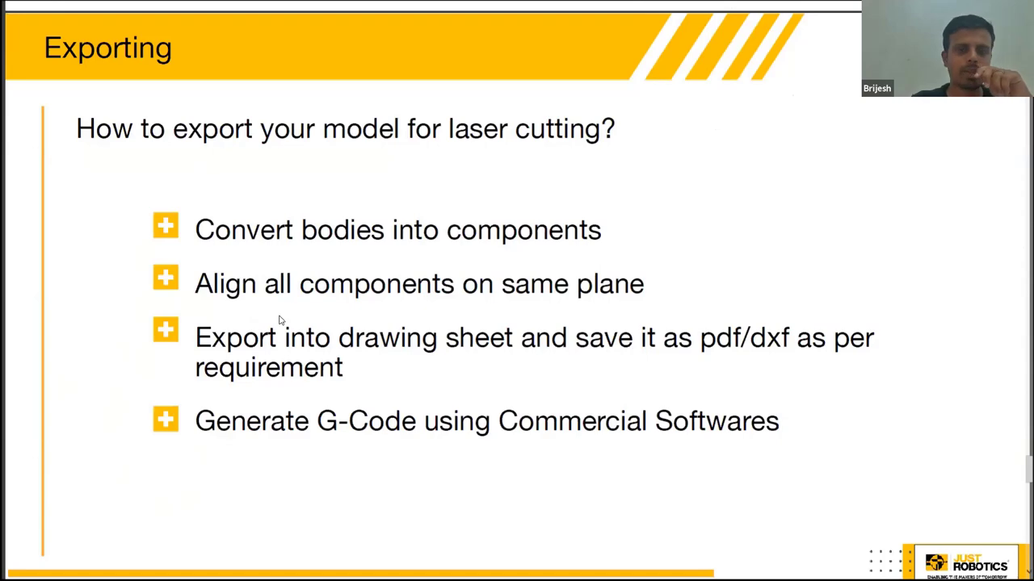
scroll(280, 315, down, 3)
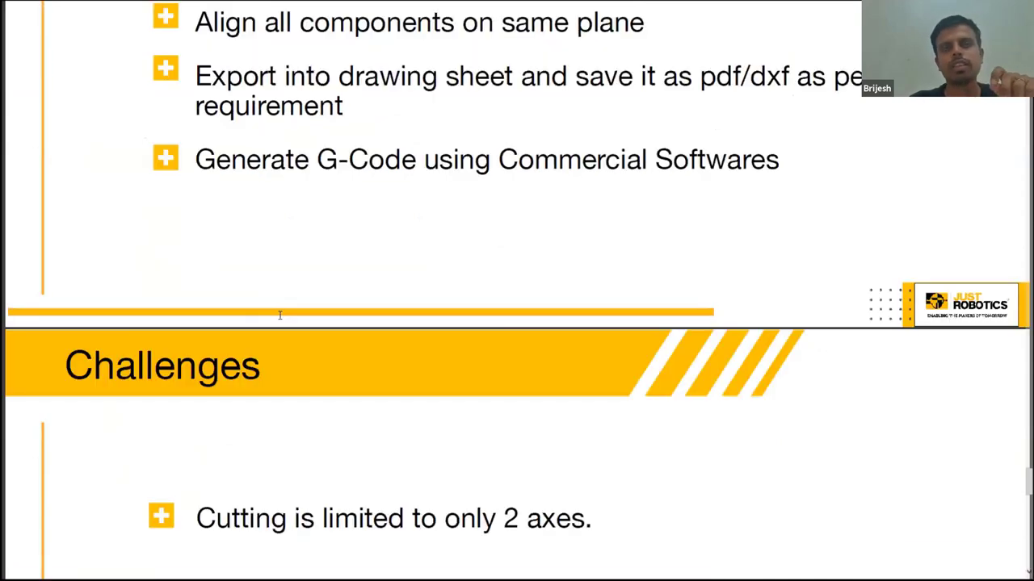
scroll(277, 315, down, 4)
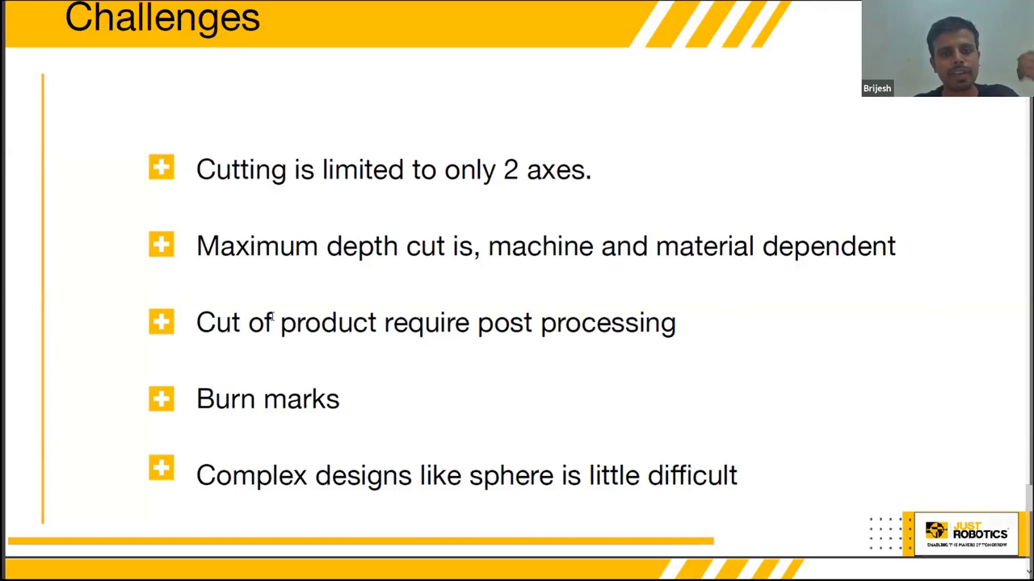
scroll(273, 320, down, 2)
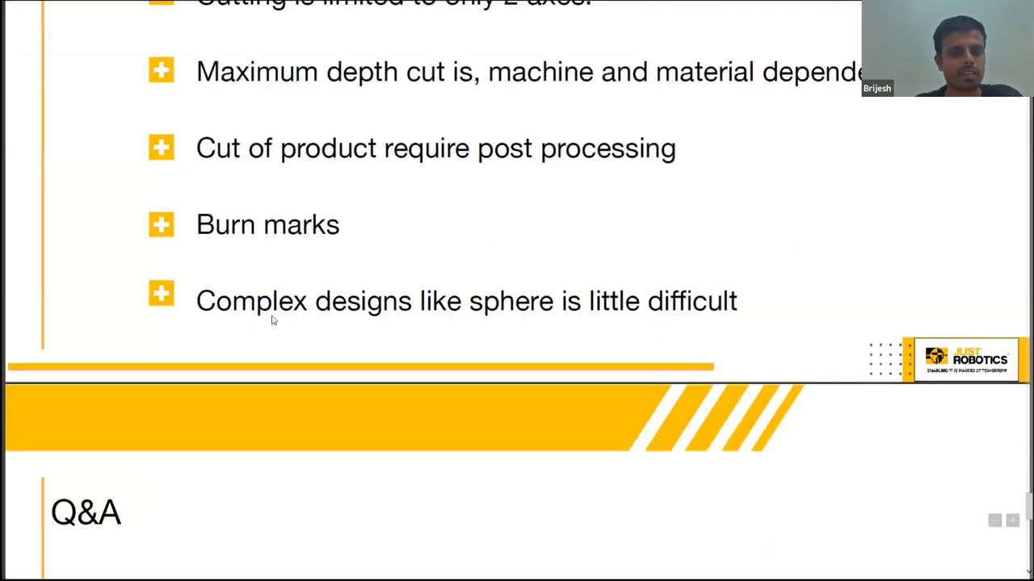
scroll(273, 321, down, 3)
scroll(273, 320, down, 2)
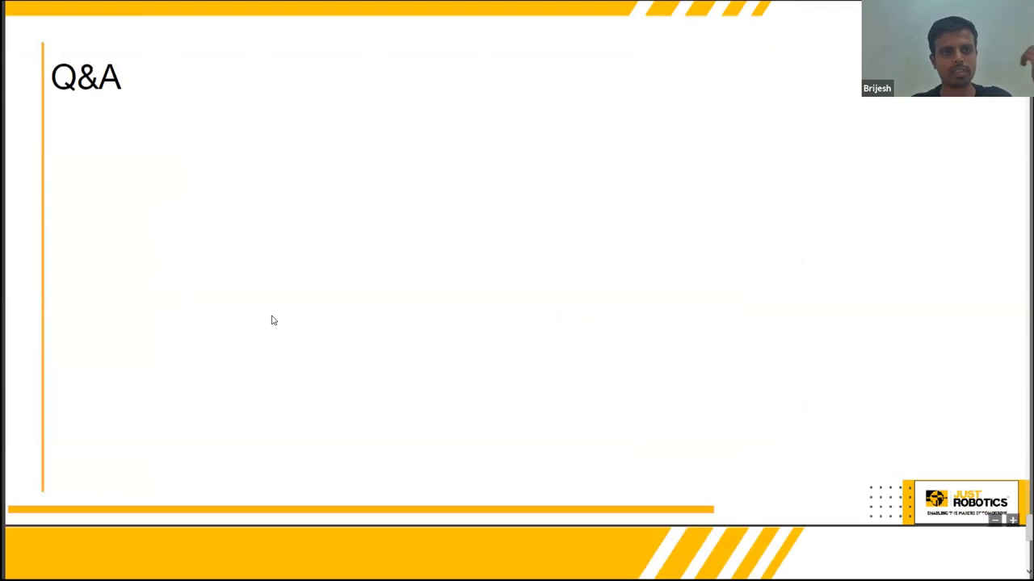
scroll(273, 320, up, 4)
scroll(272, 321, up, 5)
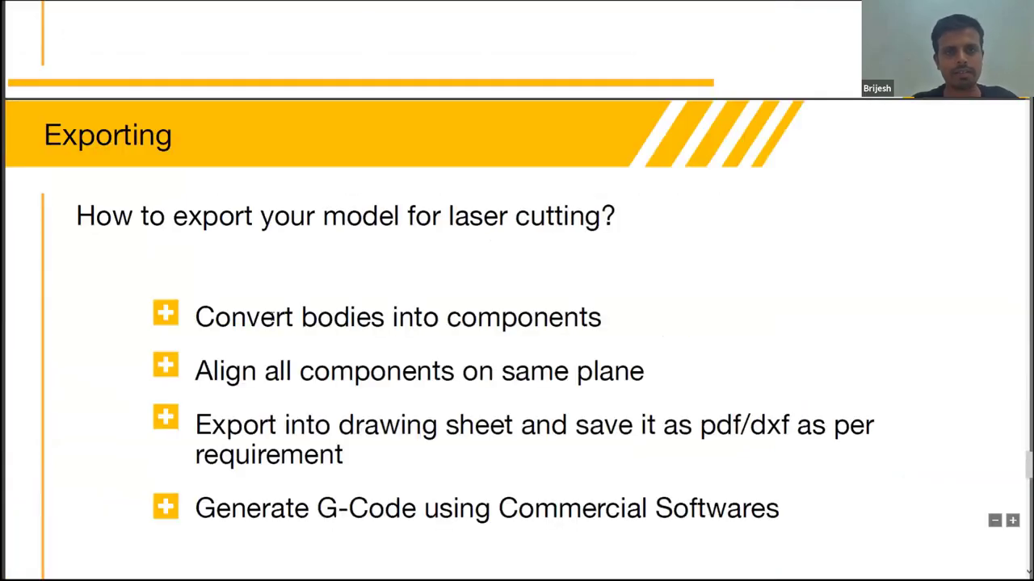
scroll(272, 315, down, 1)
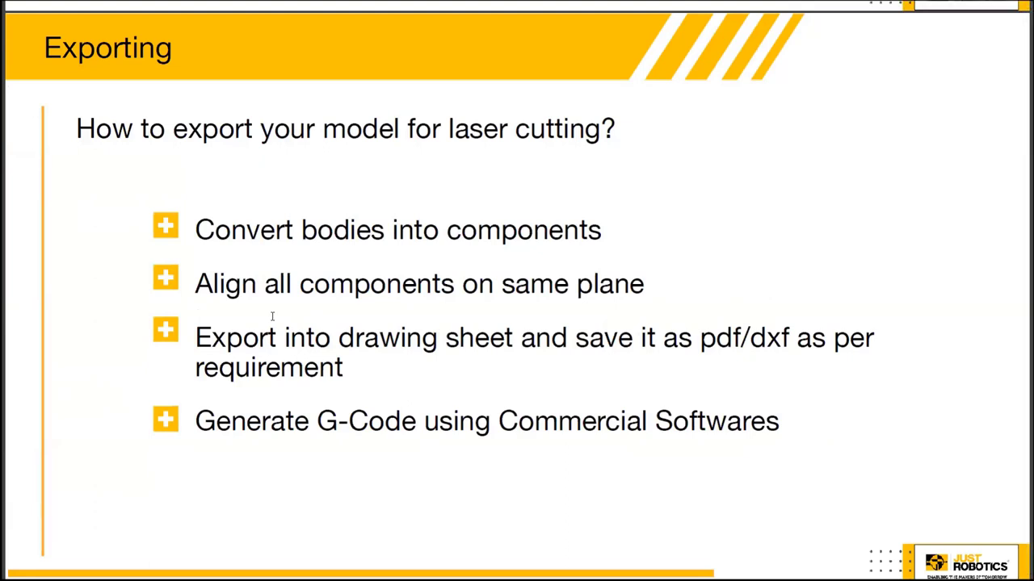
key(alt+Tab)
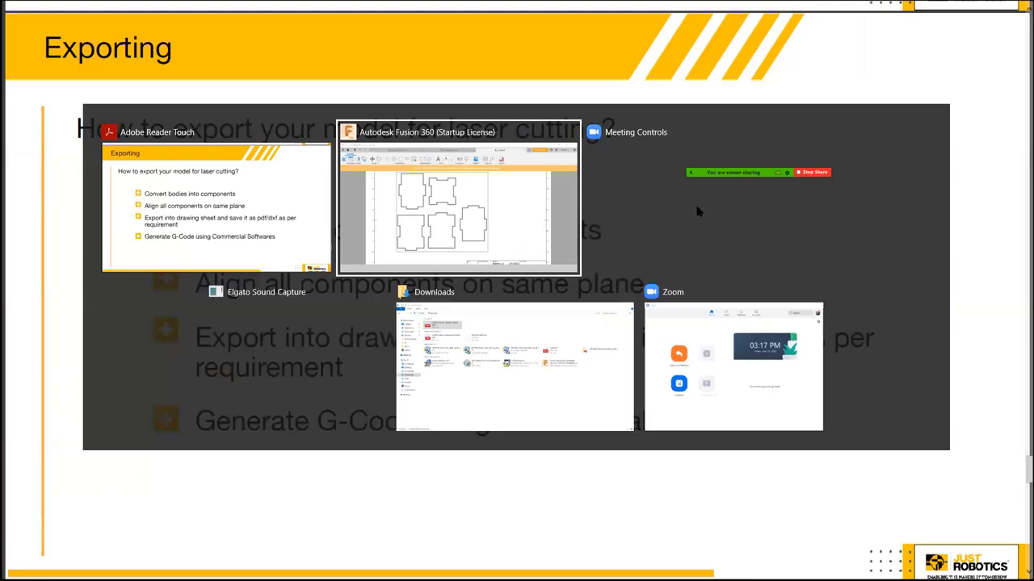
key(Escape)
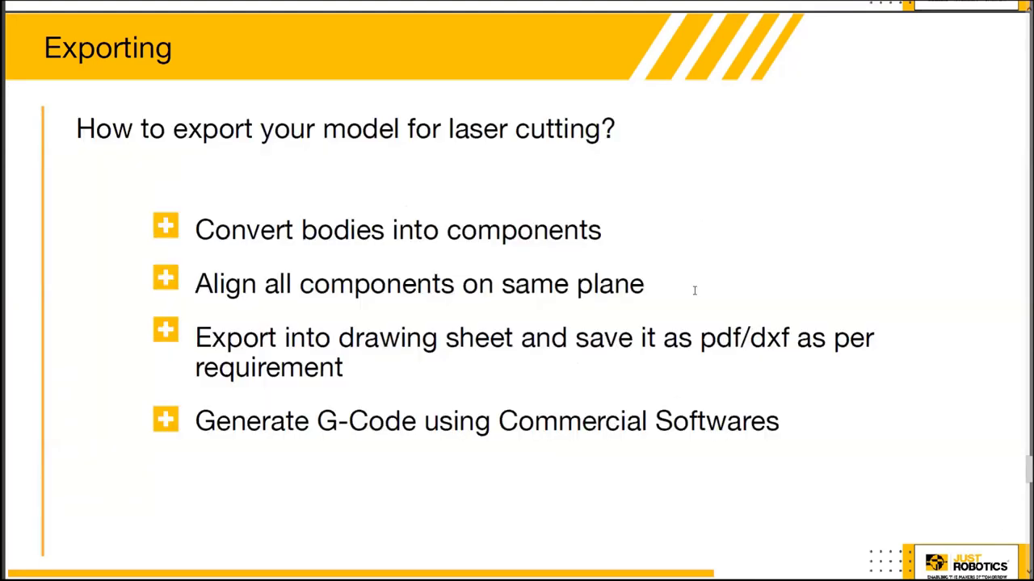
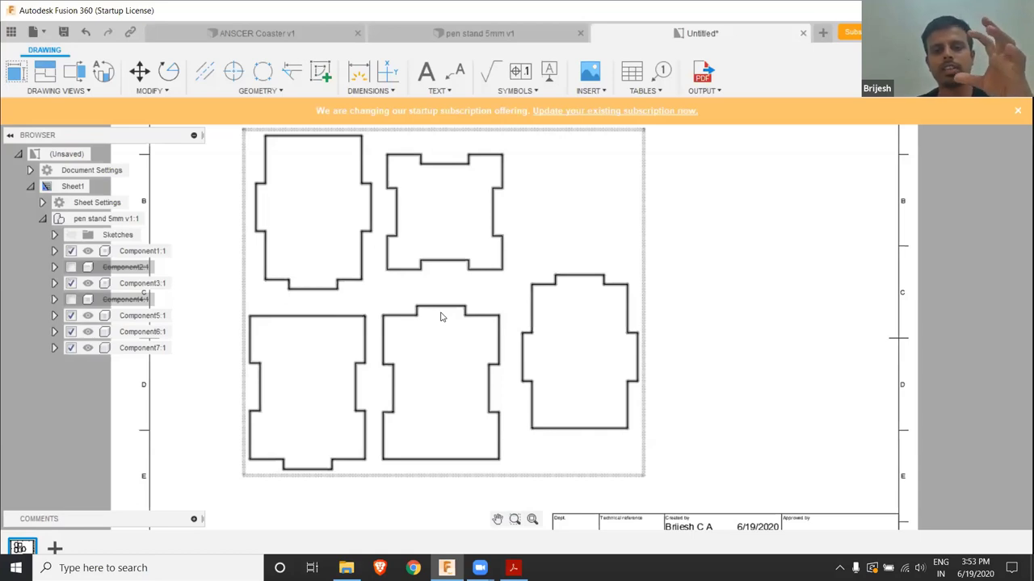
Switch from the Untitled drawing to the 'pen stand 5mm v1' design
click(471, 31)
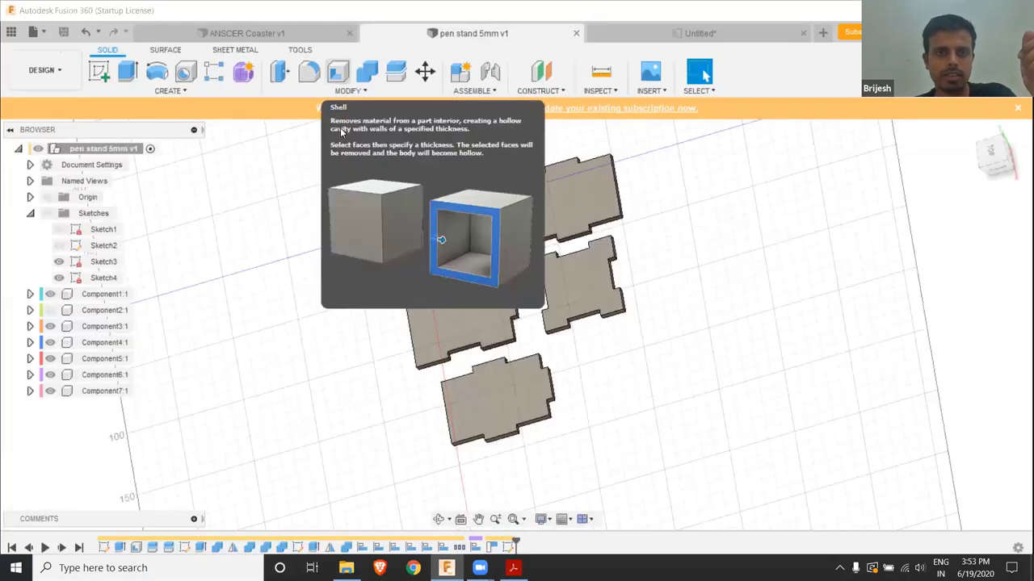
Start the Shell command, then browse the Modify and Create feature menus
click(340, 74)
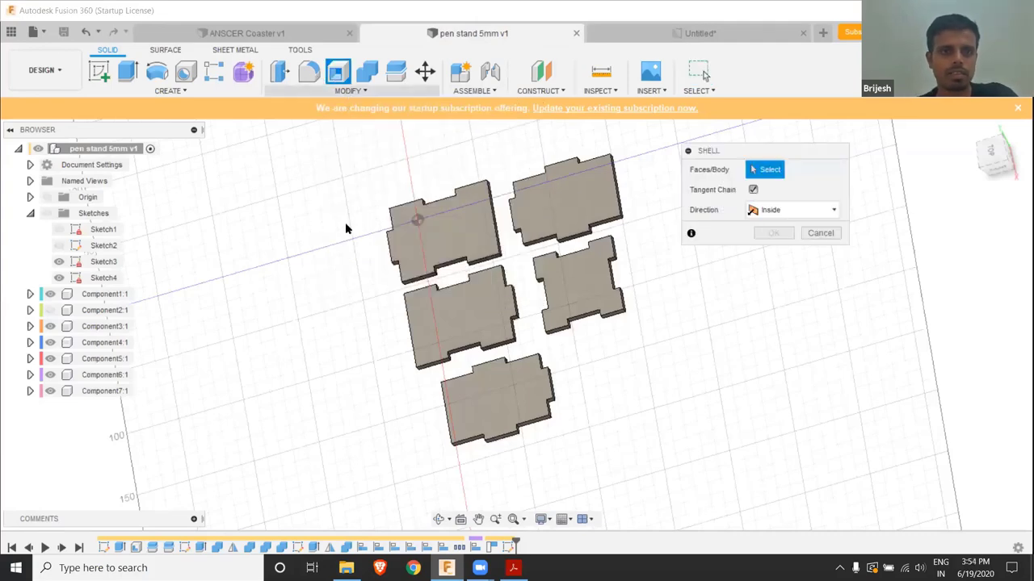
click(348, 90)
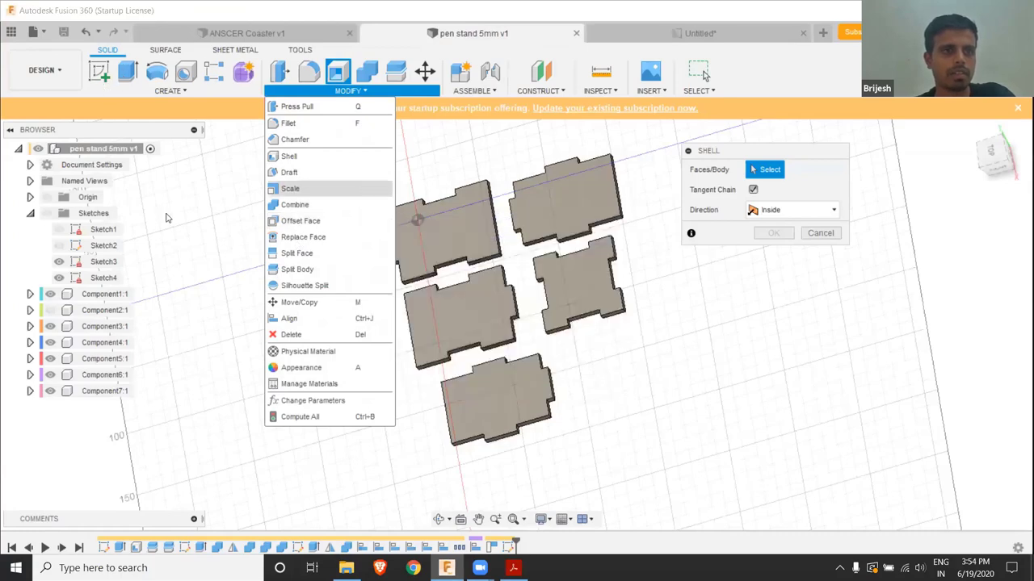
click(168, 90)
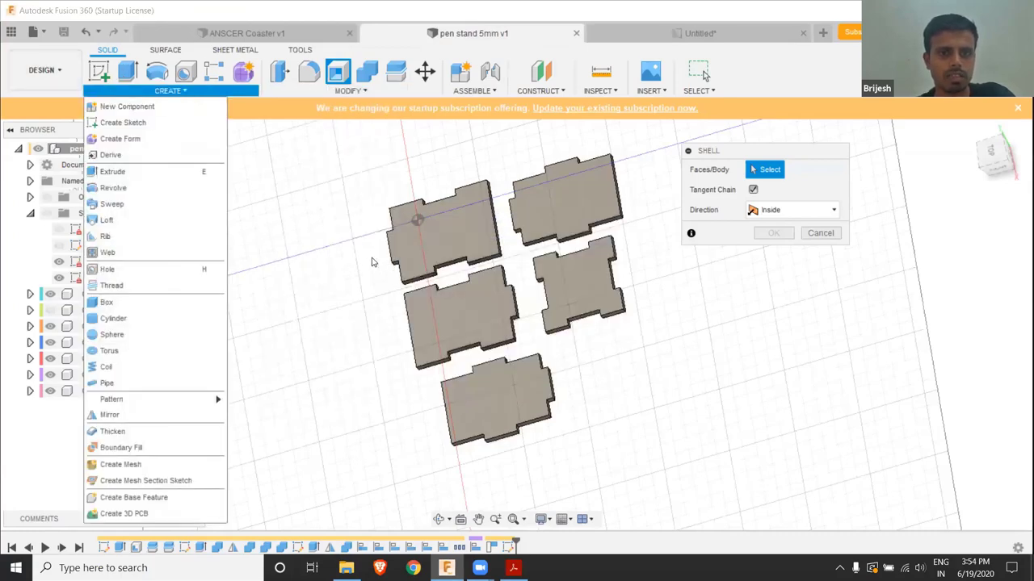
Reopen Shell from the Modify menu with the new Body9 box in place
click(366, 230)
click(350, 90)
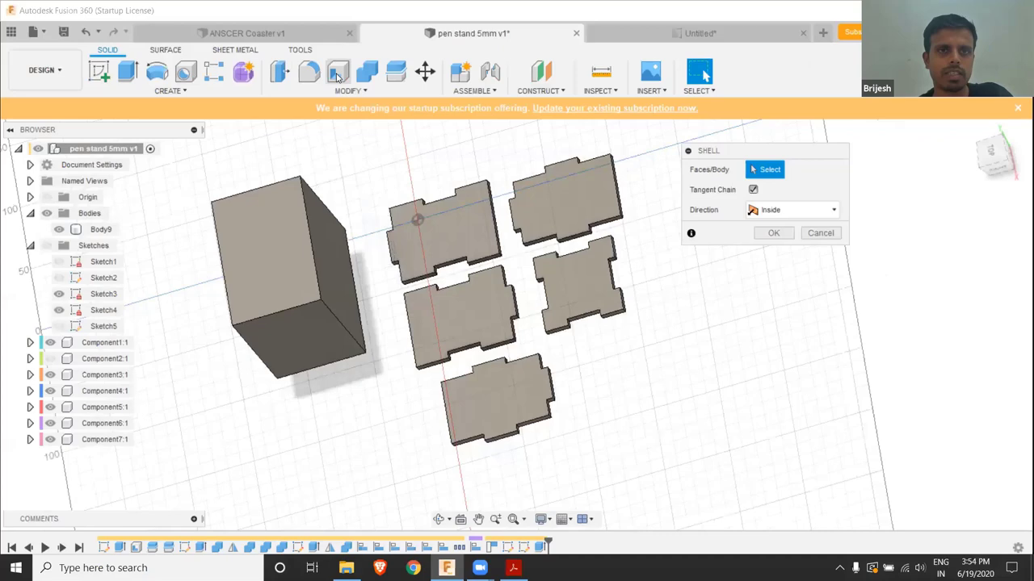
click(338, 75)
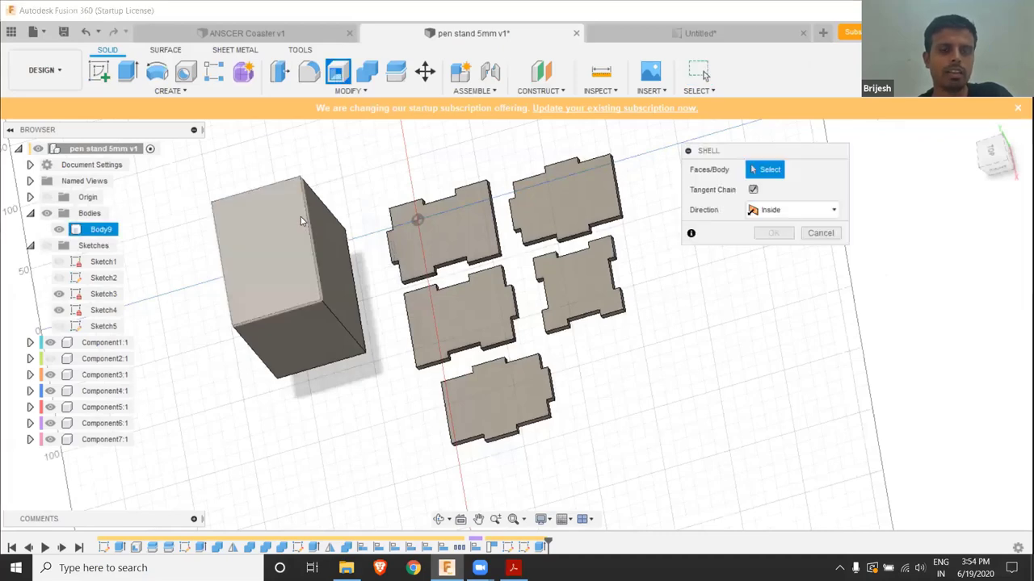
Shell Body9 through its top face with 20 mm inside wall thickness
click(298, 191)
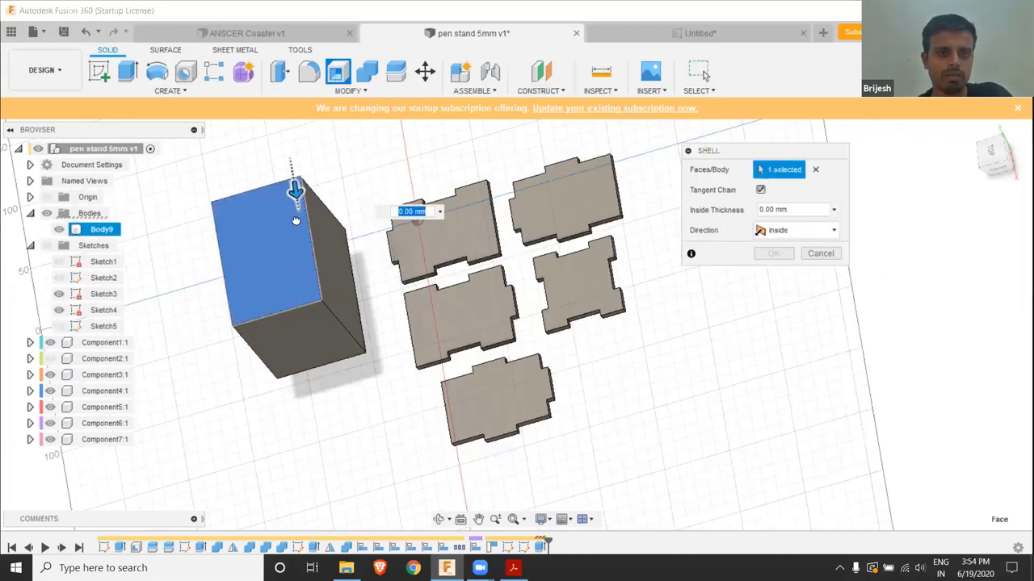
text(20)
drag(297, 211, 297, 200)
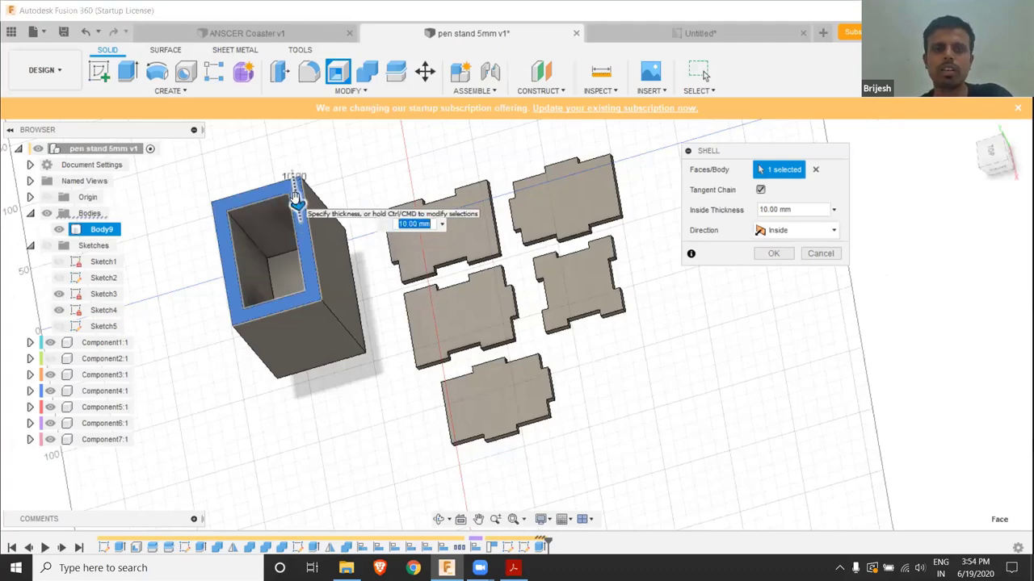
key(Escape)
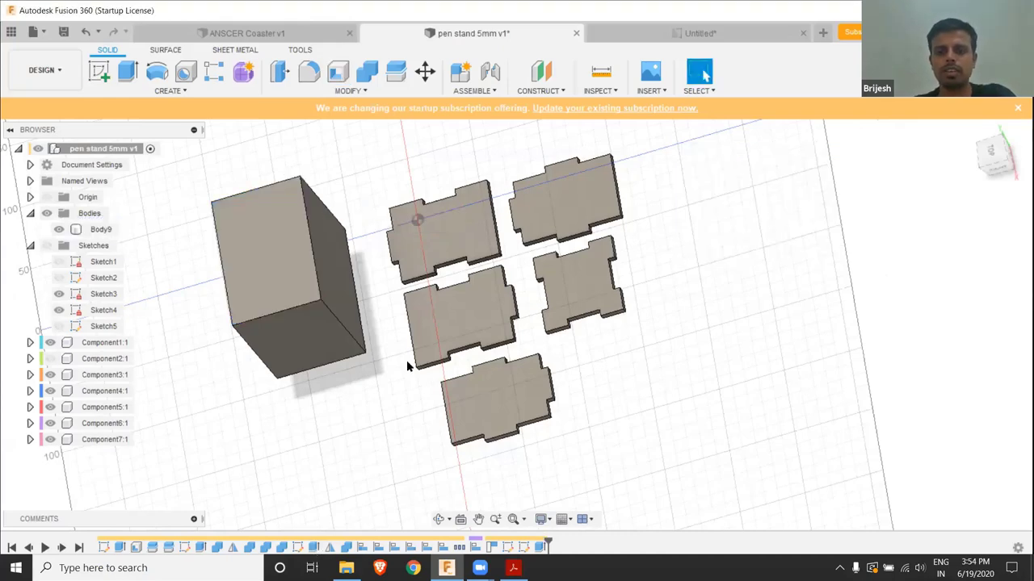
click(301, 289)
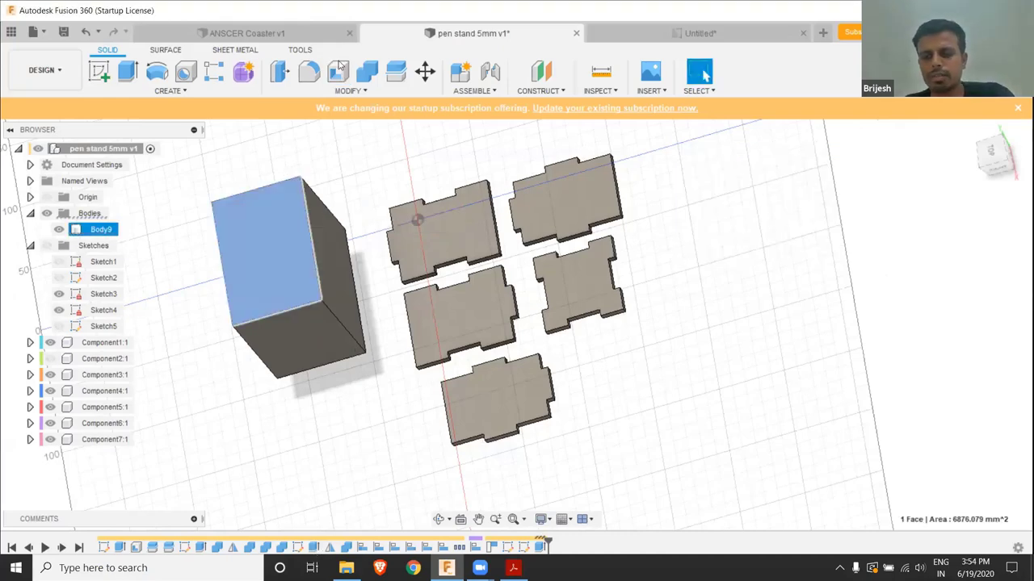
key(Return)
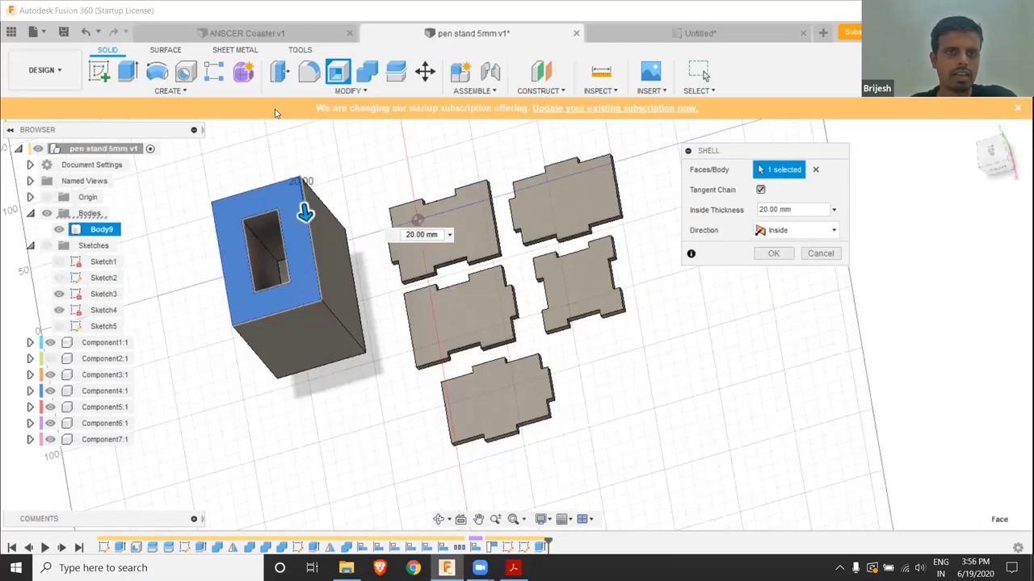
Add a user parameter named 'width' with value 10 mm in Change Parameters
click(348, 90)
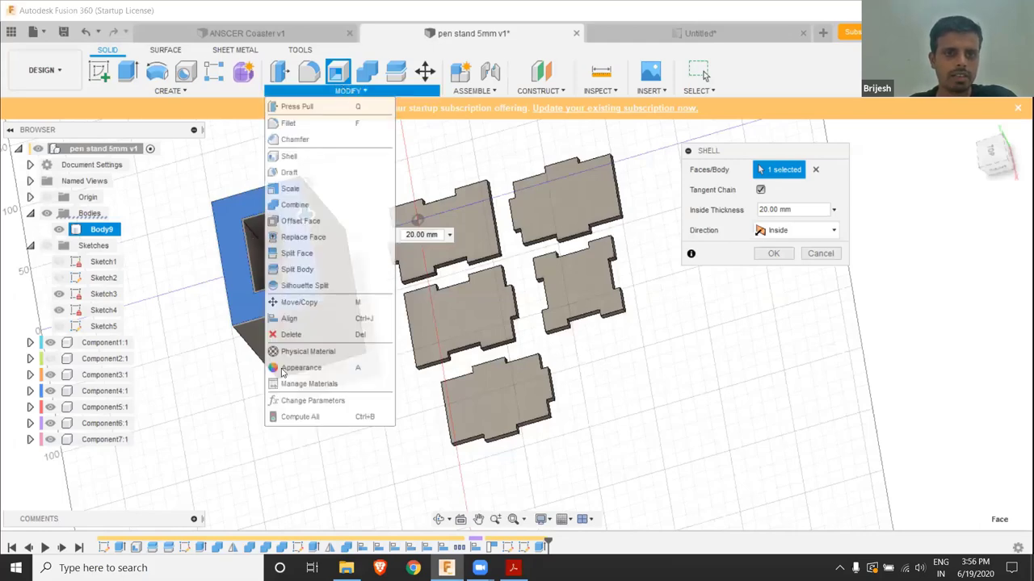
click(307, 407)
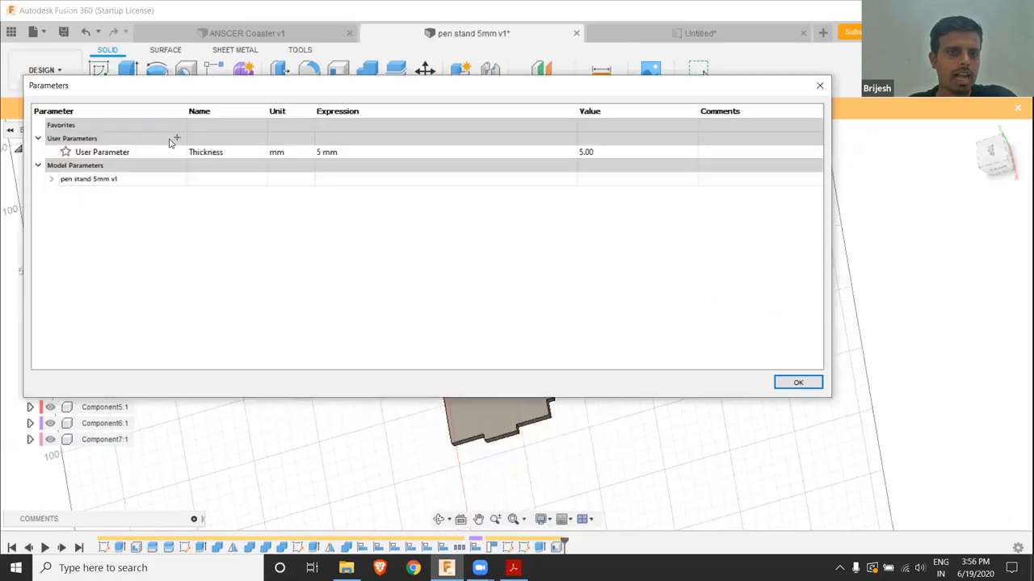
click(176, 140)
click(177, 138)
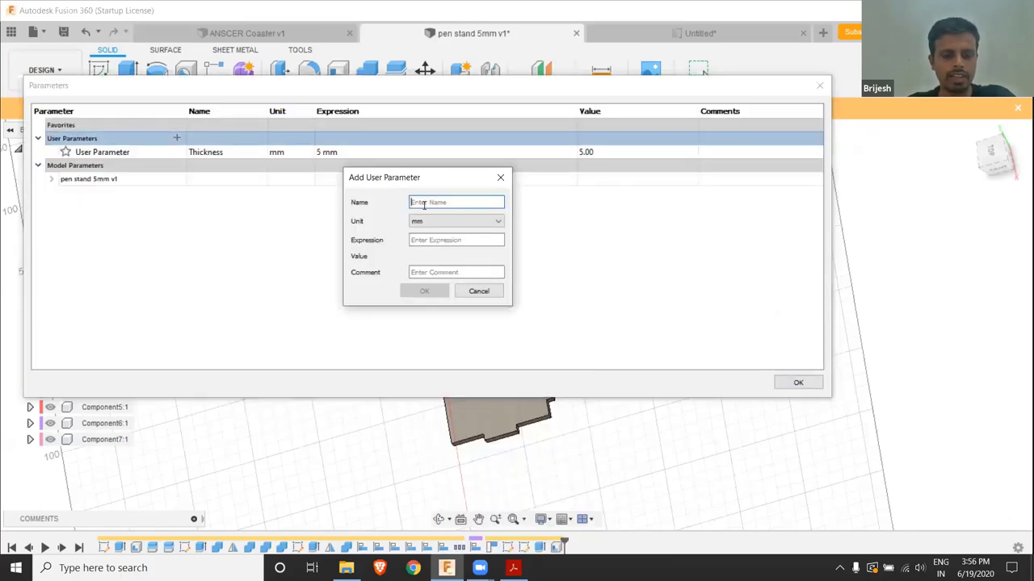
text(width)
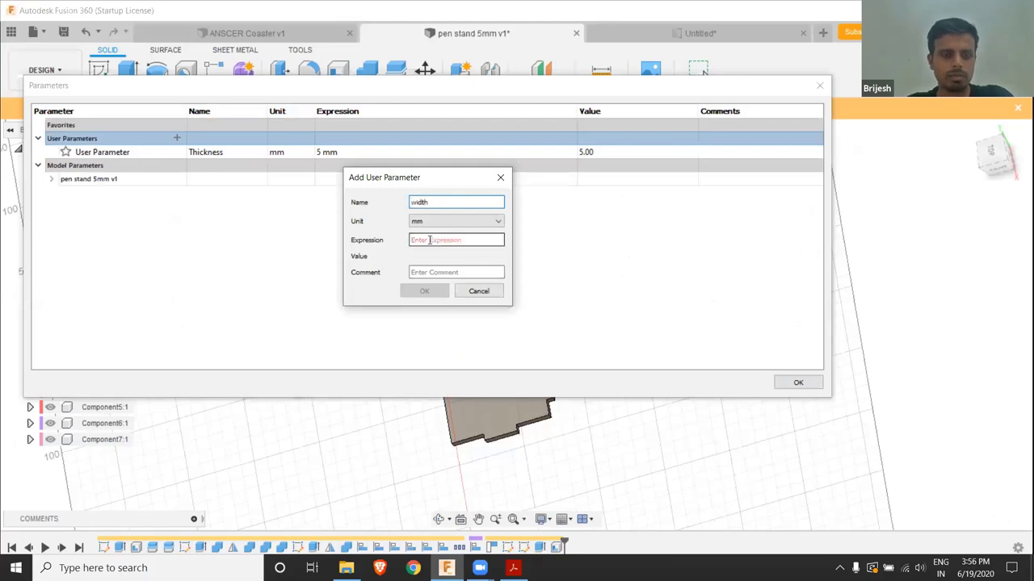
click(430, 240)
text(10)
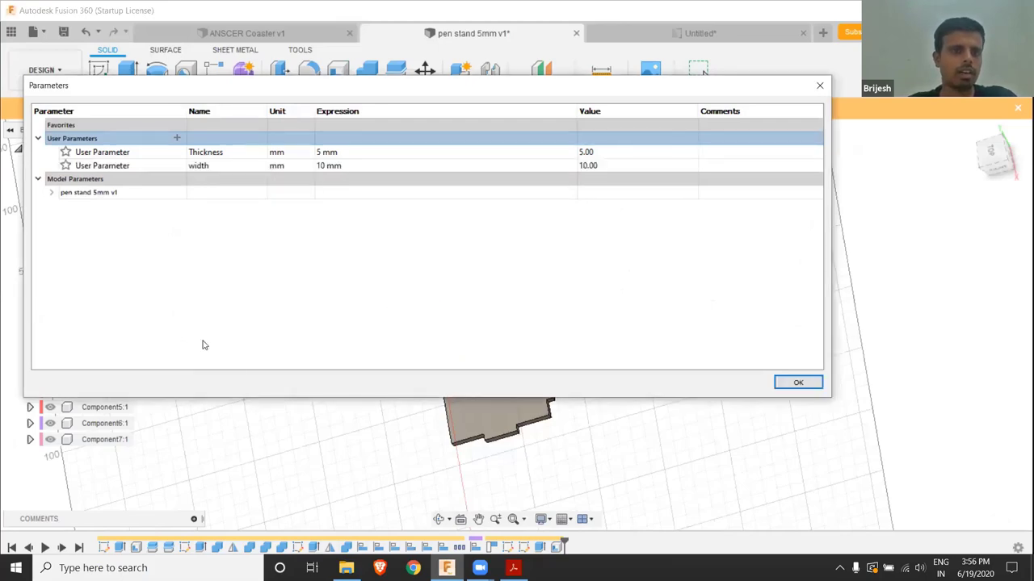
click(428, 292)
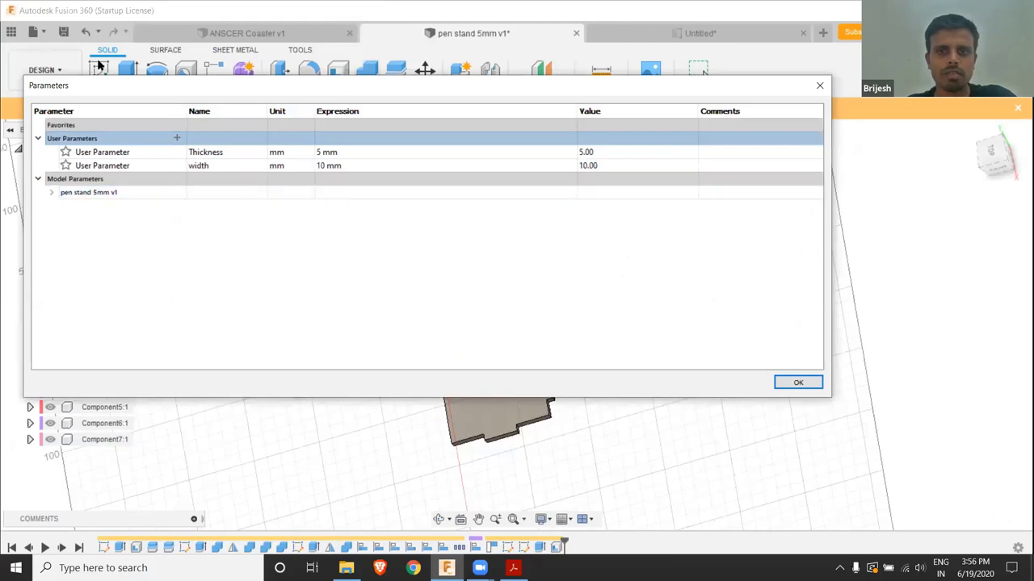
drag(487, 84, 165, 50)
Bring the 3D model back into view beside the Parameters dialog
click(560, 308)
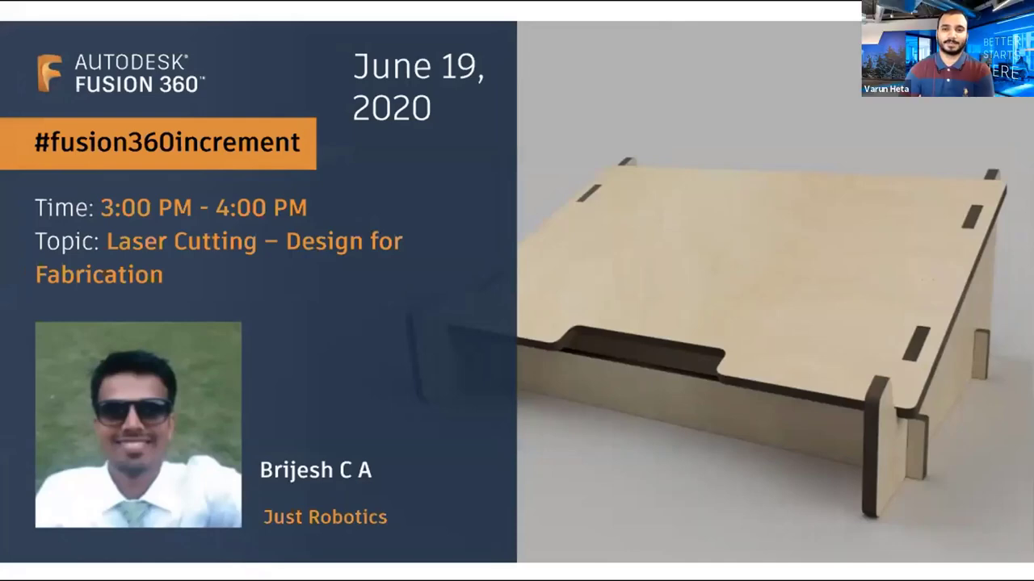
Advance the shared slideshow to the June 22 'Turning and TurnMill - Best Practices' slide
key(Right)
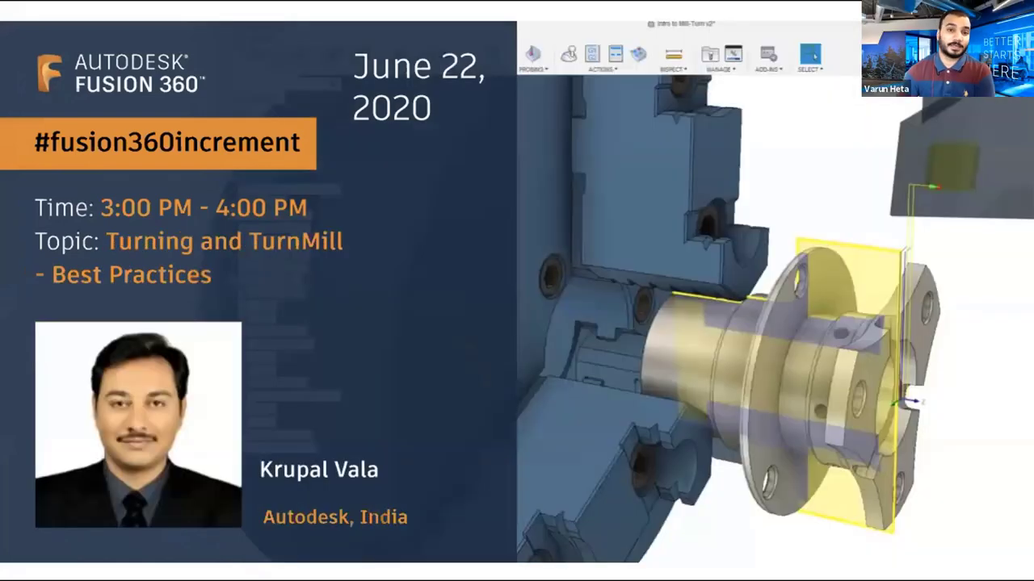